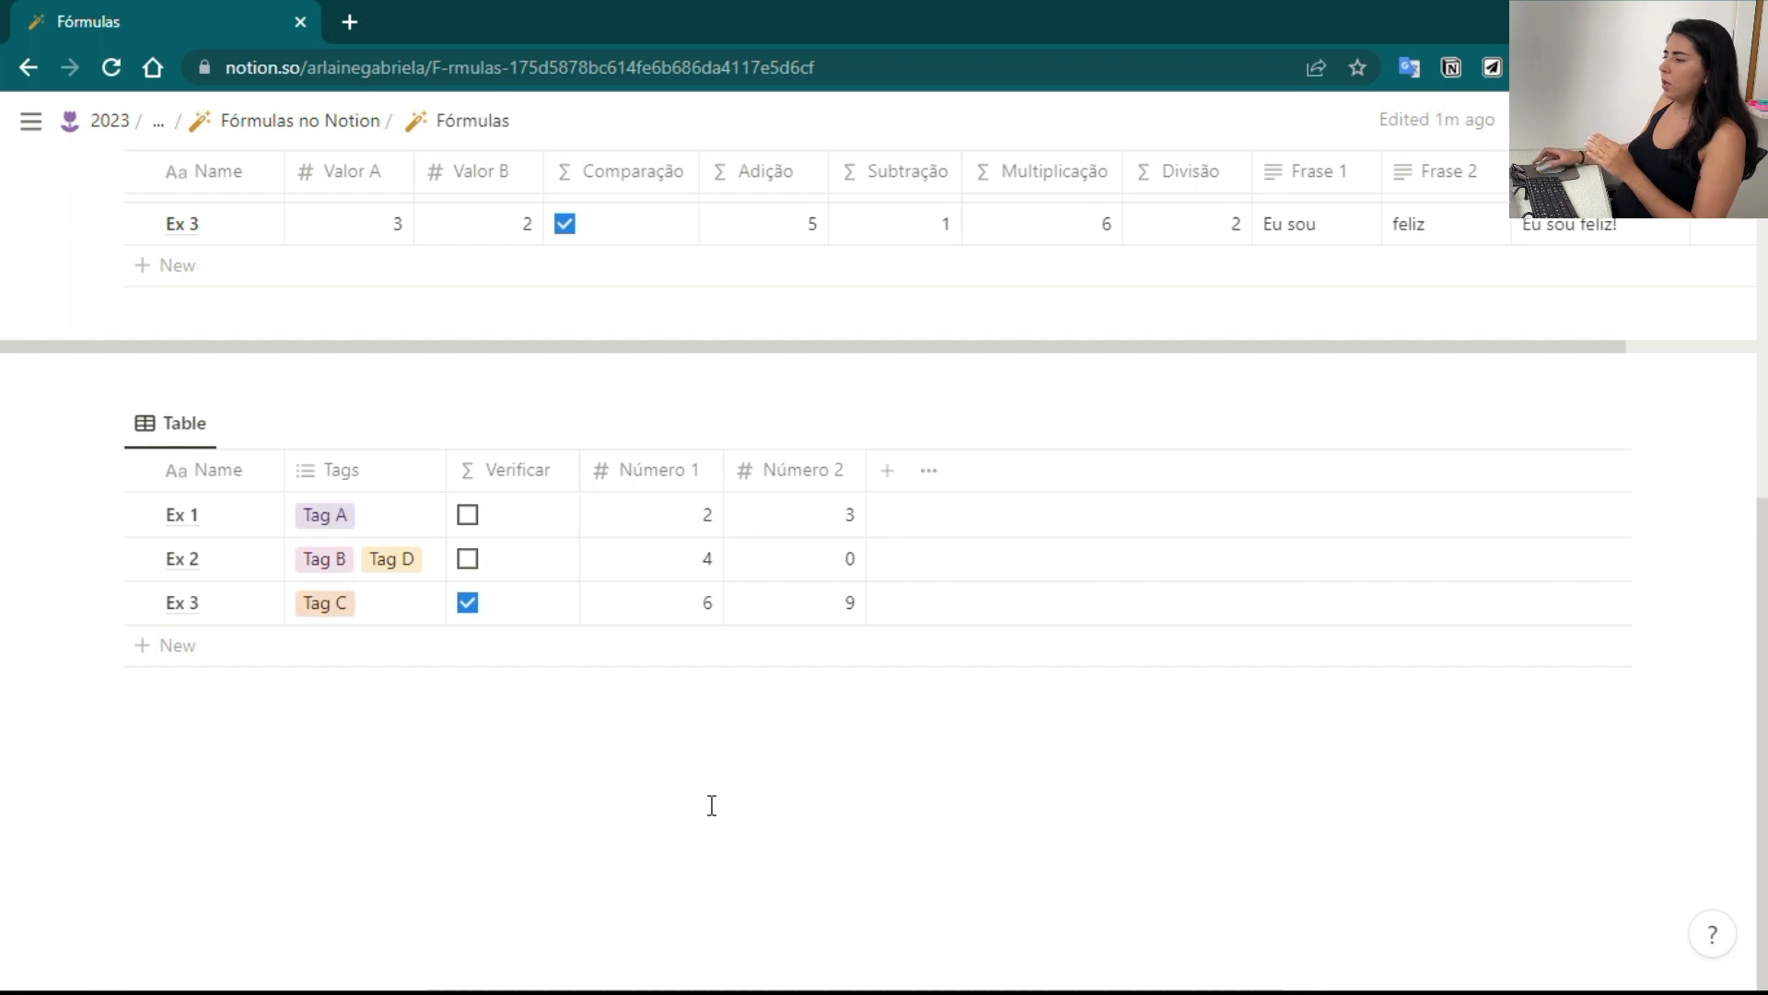
scroll(712, 805, "up", 2)
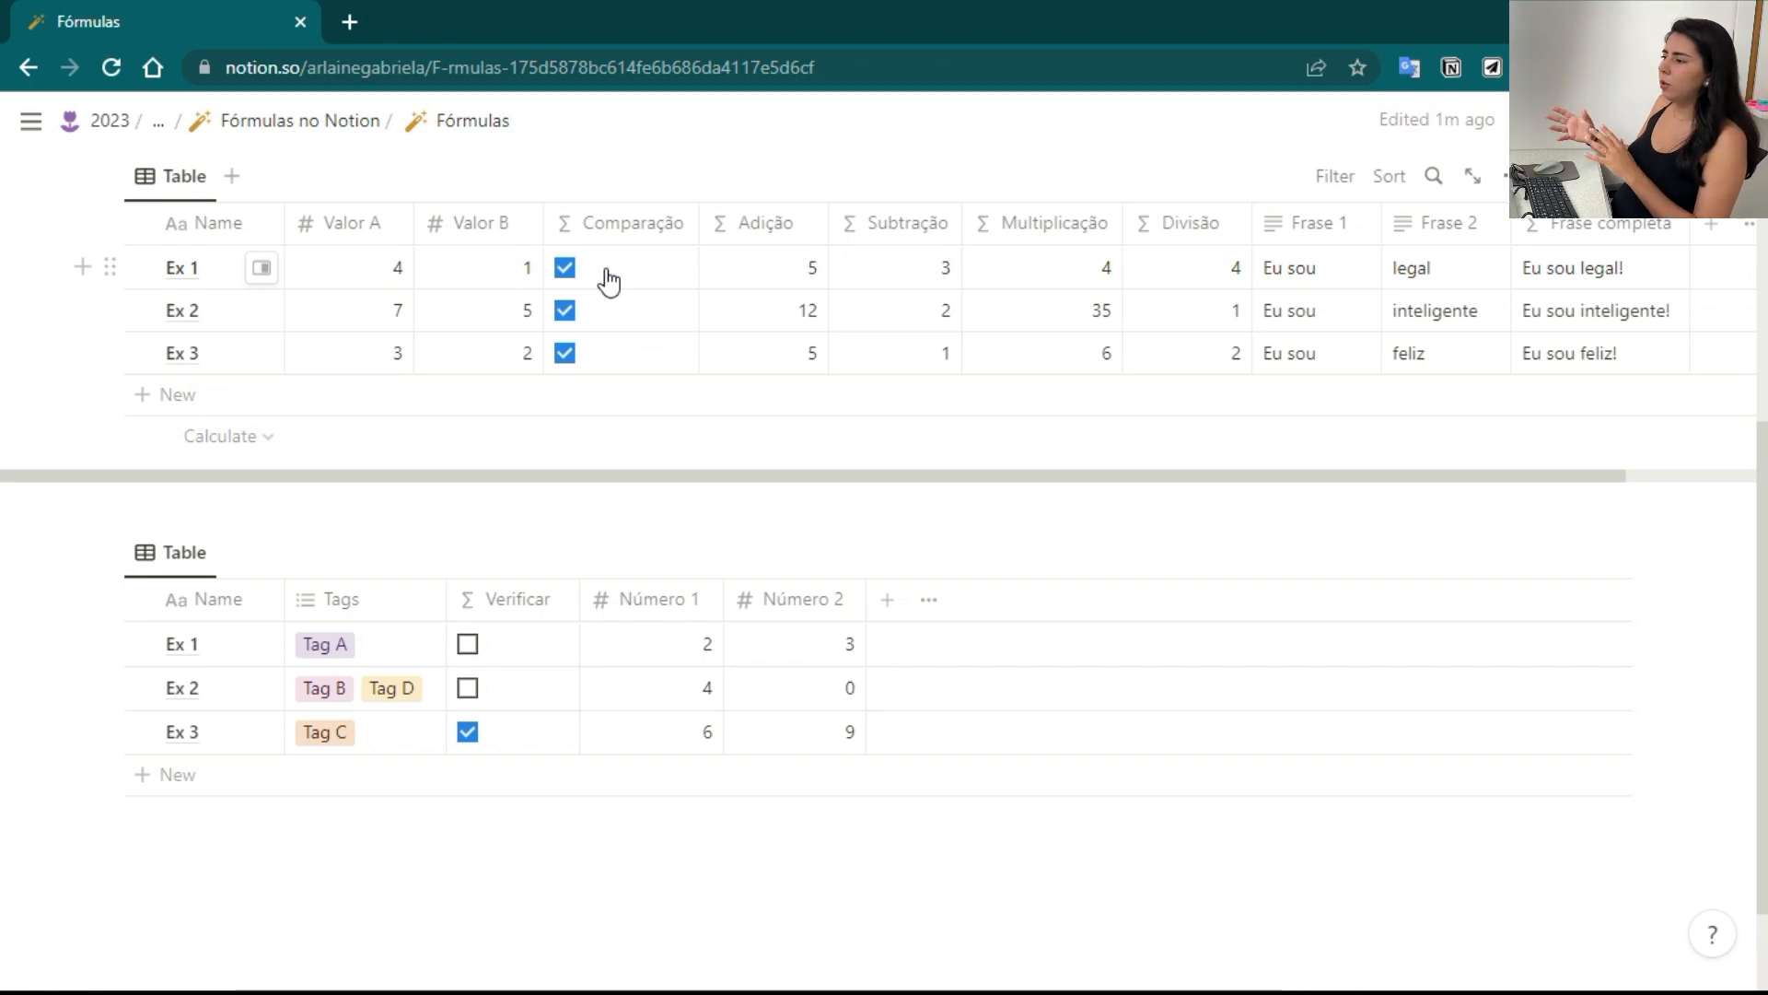
scroll(707, 359, "down", 2)
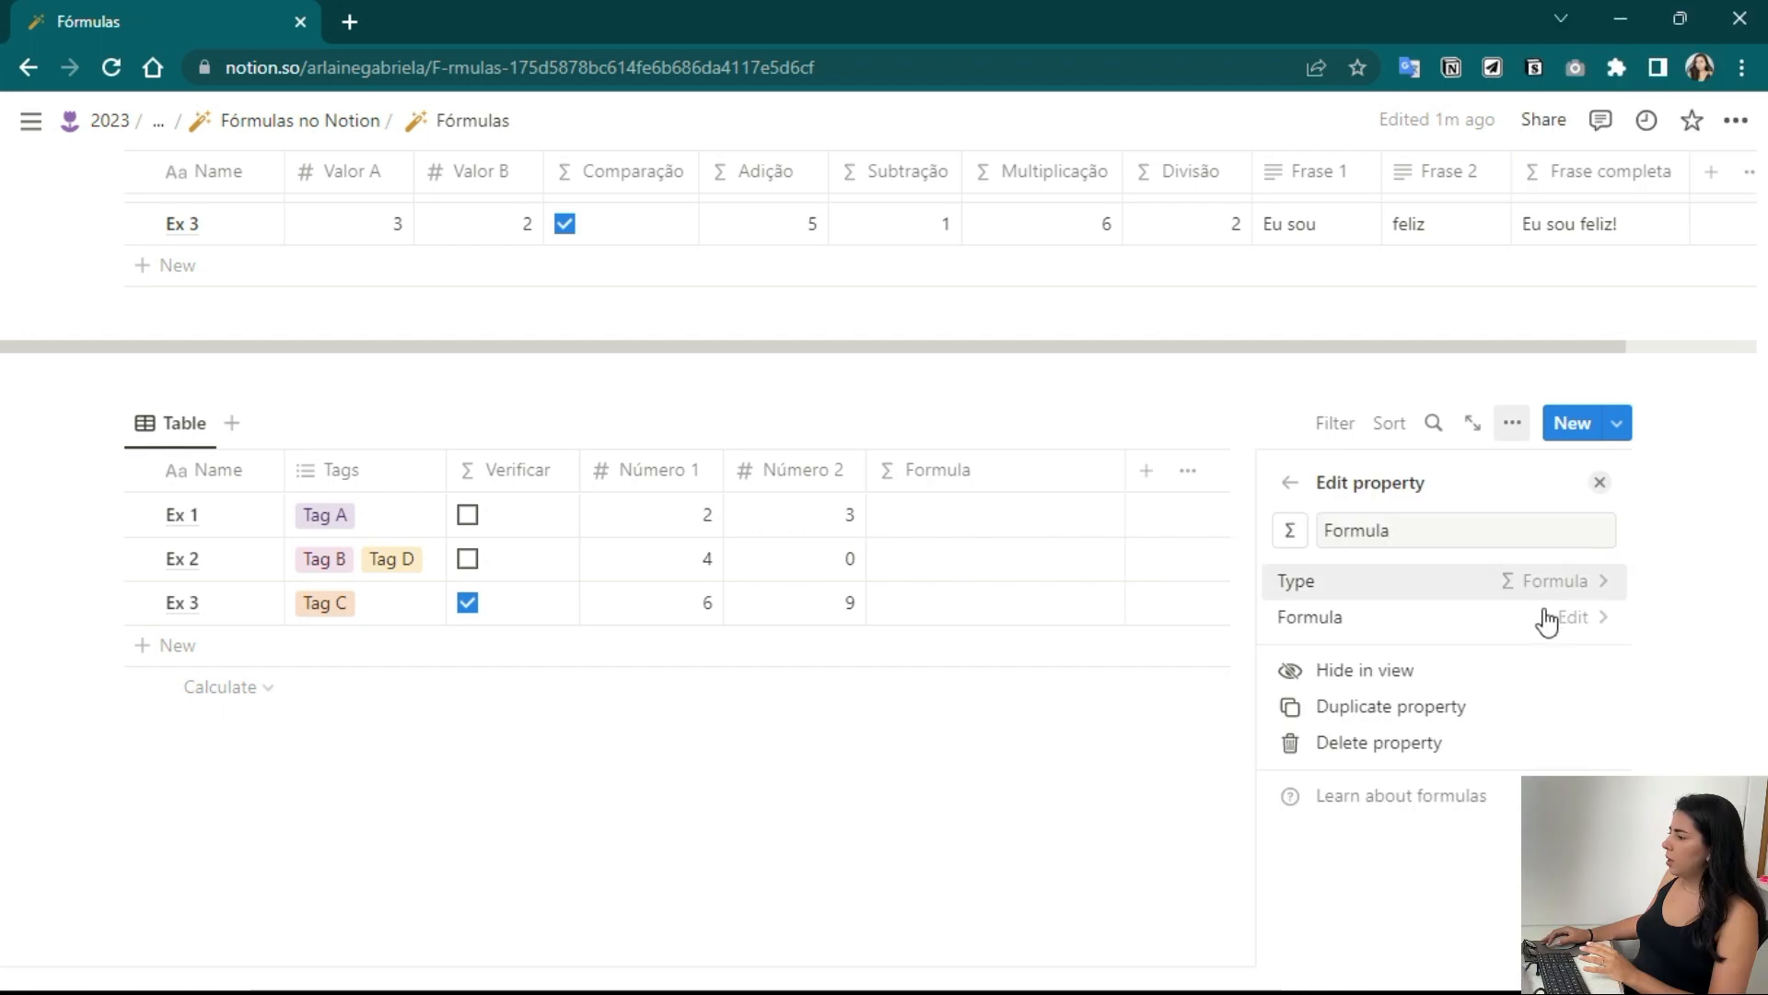
Open the new property's formula editor and examine the if function's syntax, covering its boolean condition and two value arguments
left_click(1547, 617)
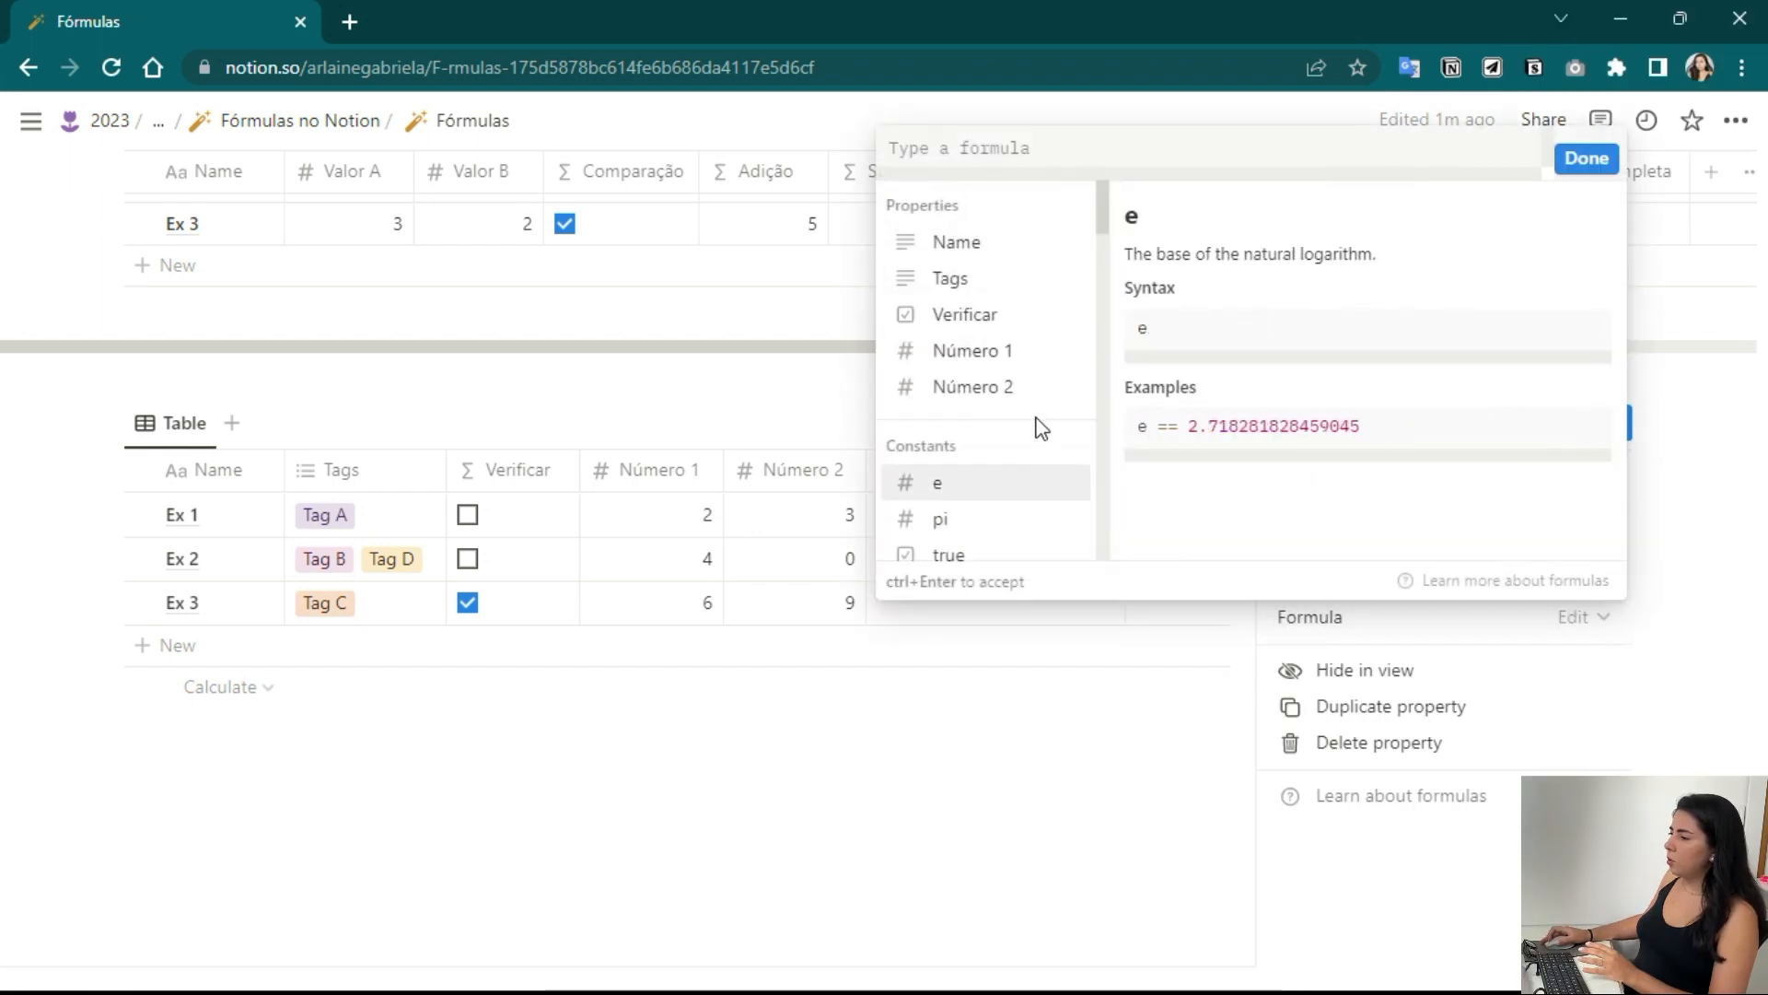
scroll(1041, 428, "down", 3)
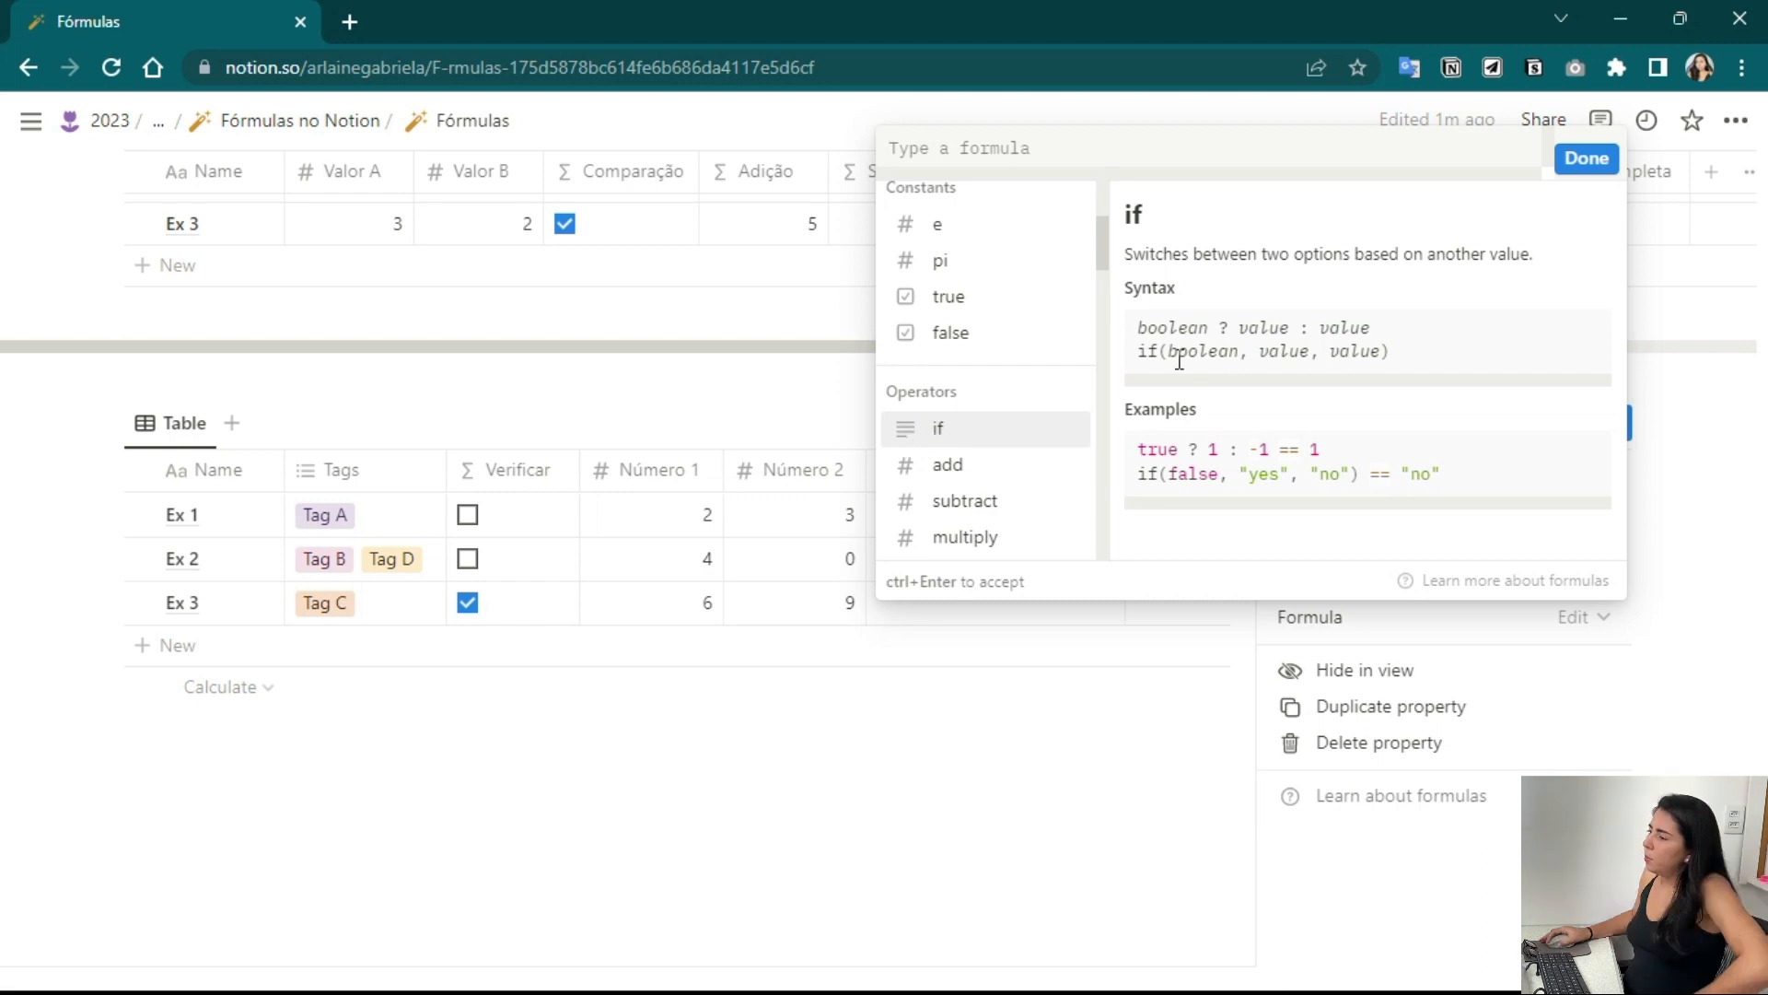
left_click_drag(1170, 354, 1235, 356)
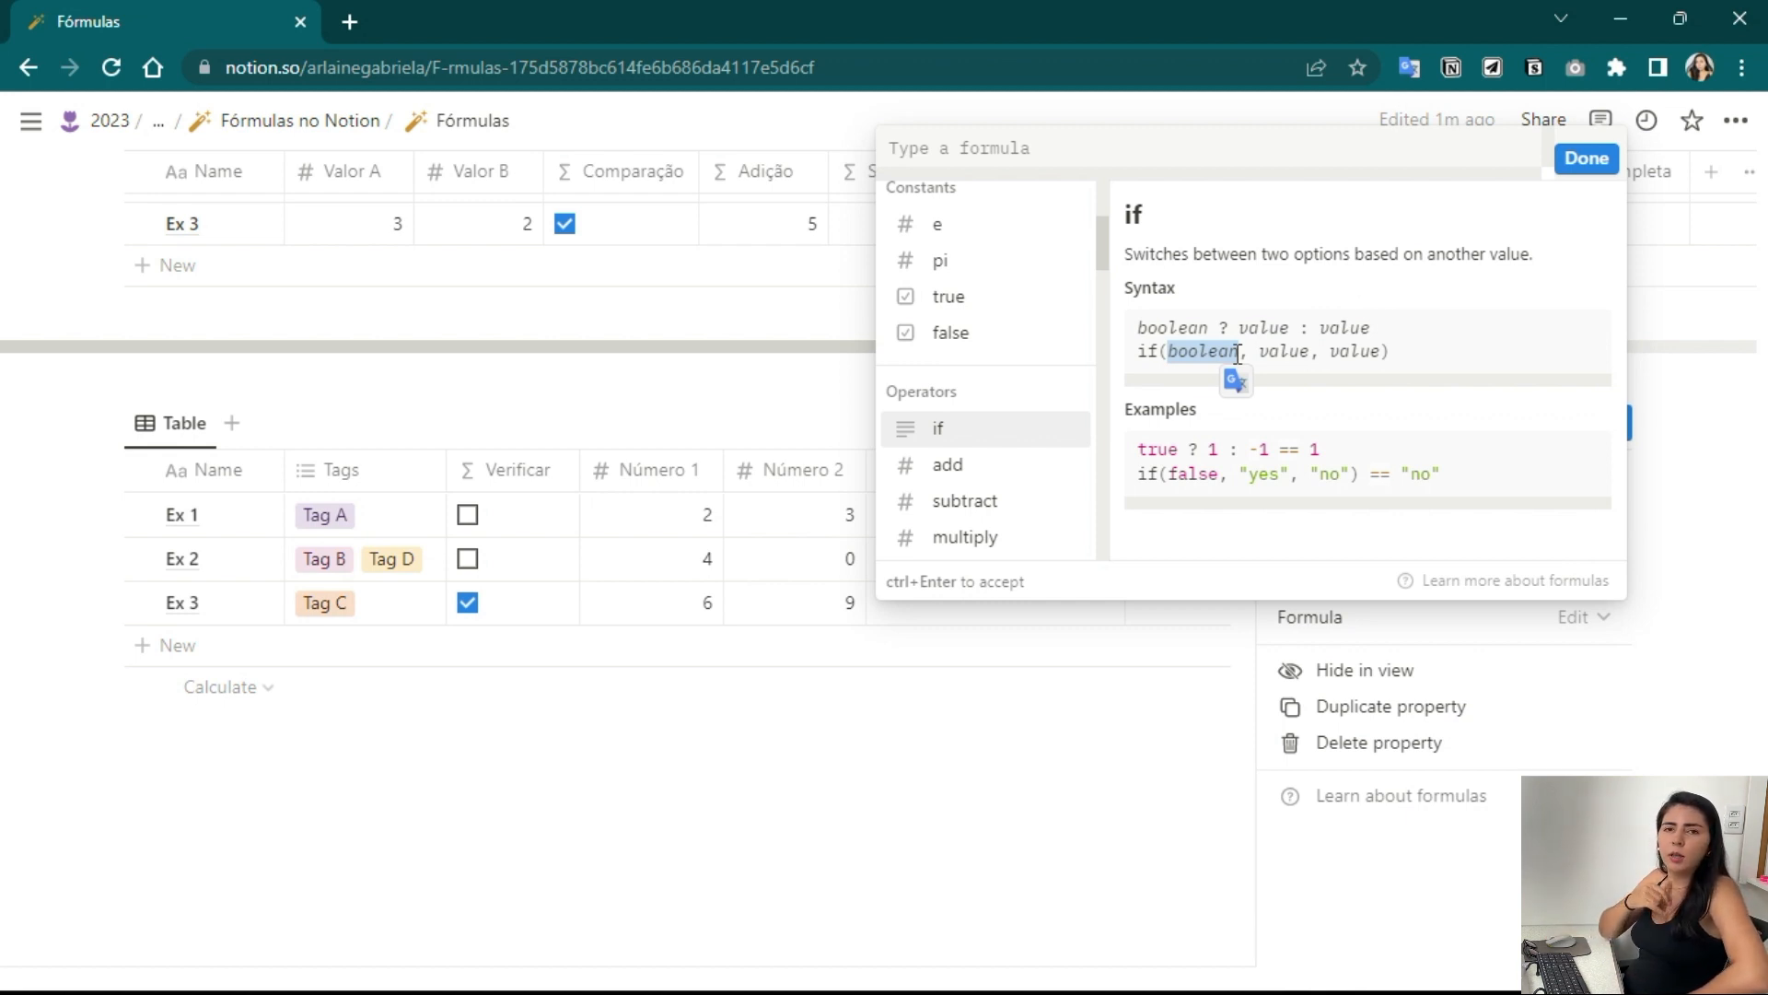
left_click(1281, 358)
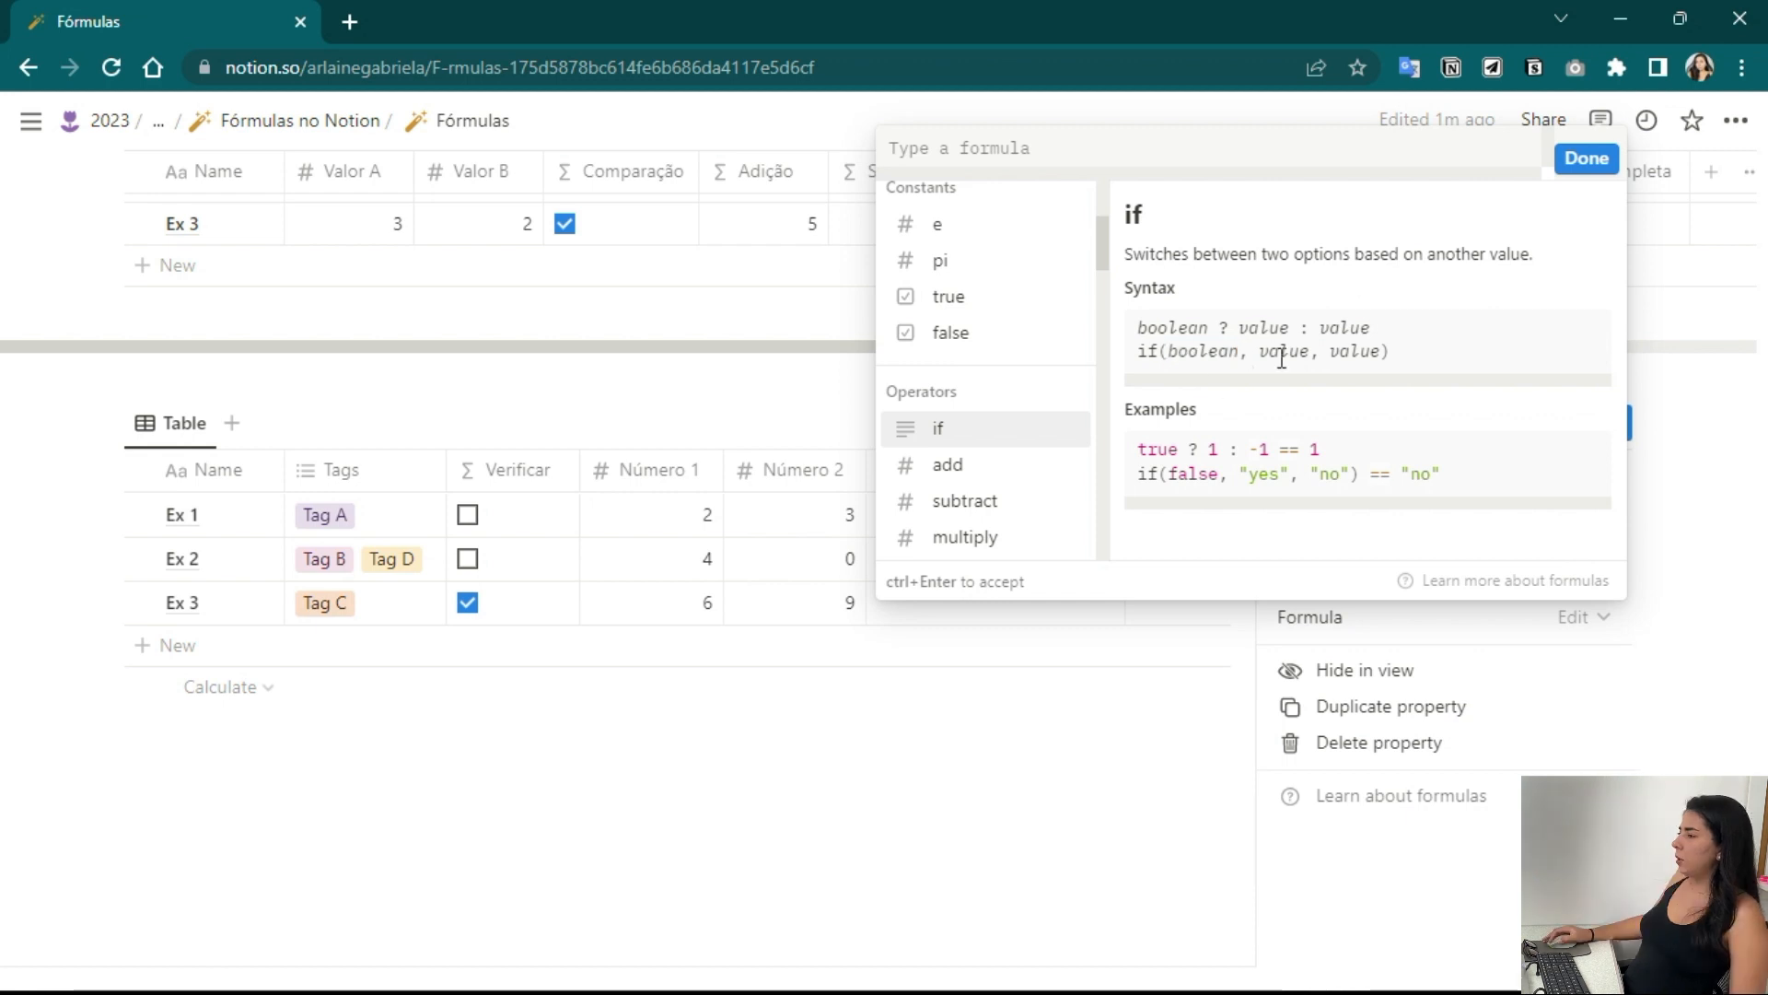
double_click(1263, 353)
left_click_drag(1335, 352, 1380, 355)
left_click(1337, 357)
left_click_drag(1237, 356, 1170, 357)
left_click(1232, 356)
left_click_drag(1331, 358, 1380, 353)
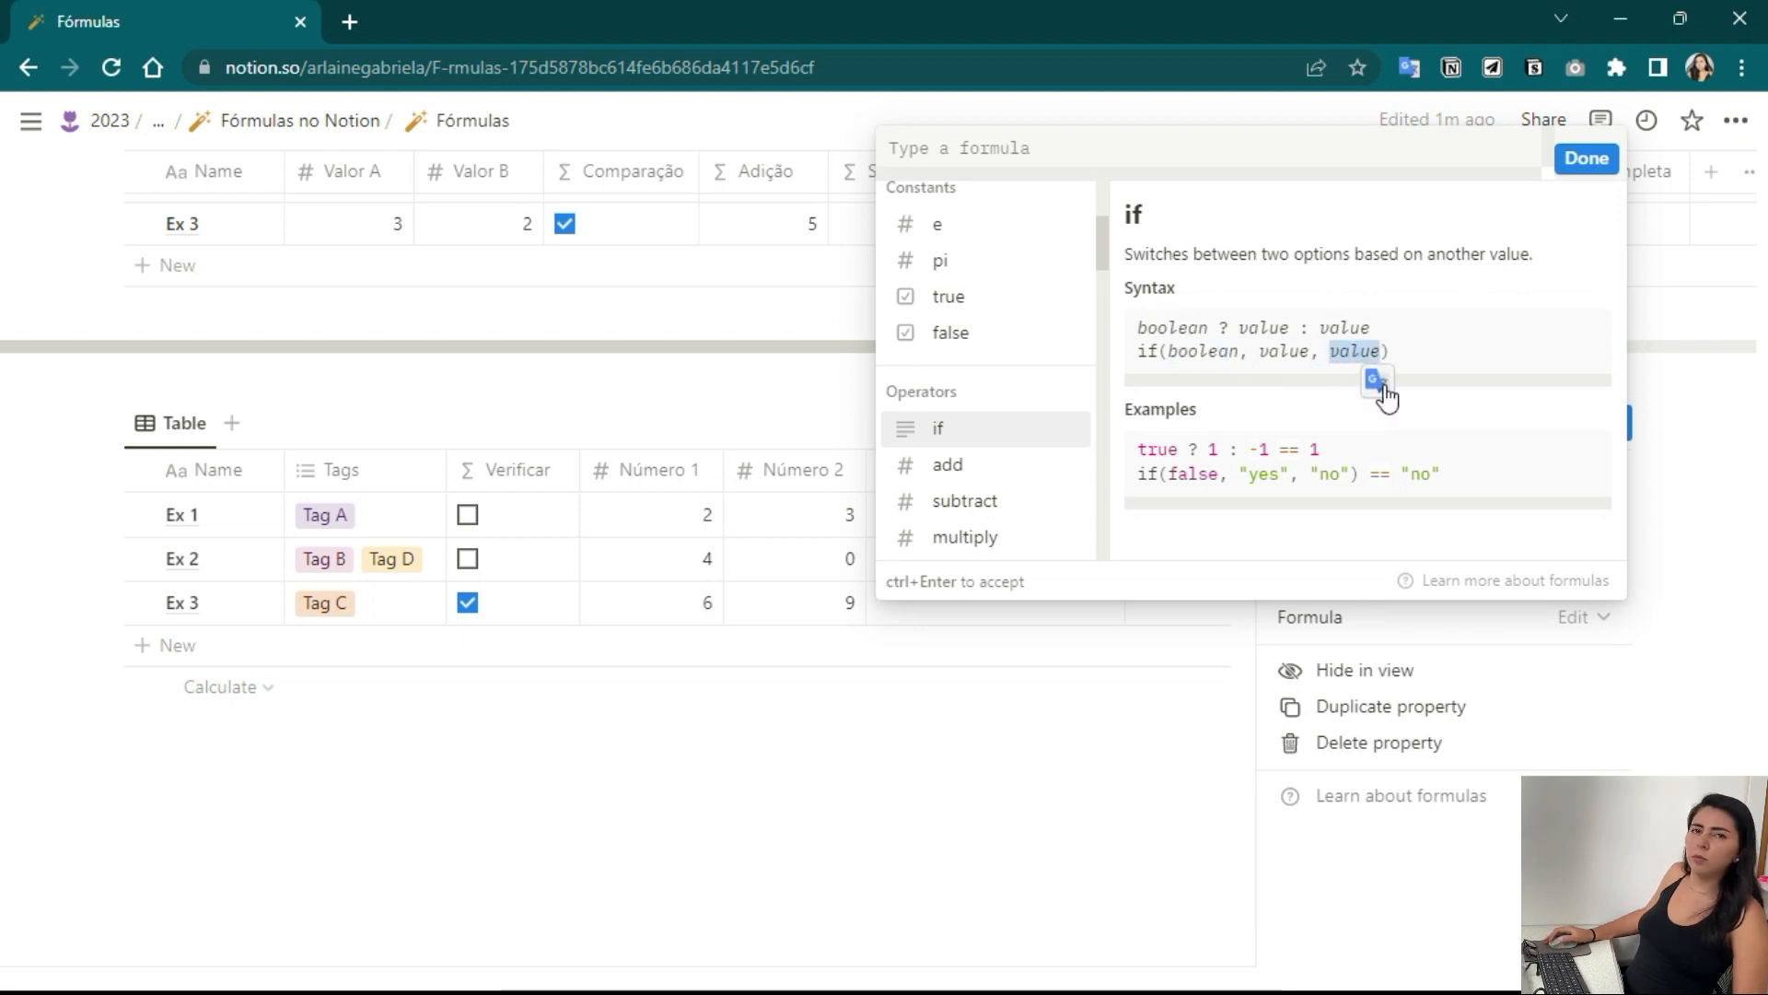
Begin the formula with an if condition testing whether the Número 1 property is less than the Número 2 property
left_click(951, 435)
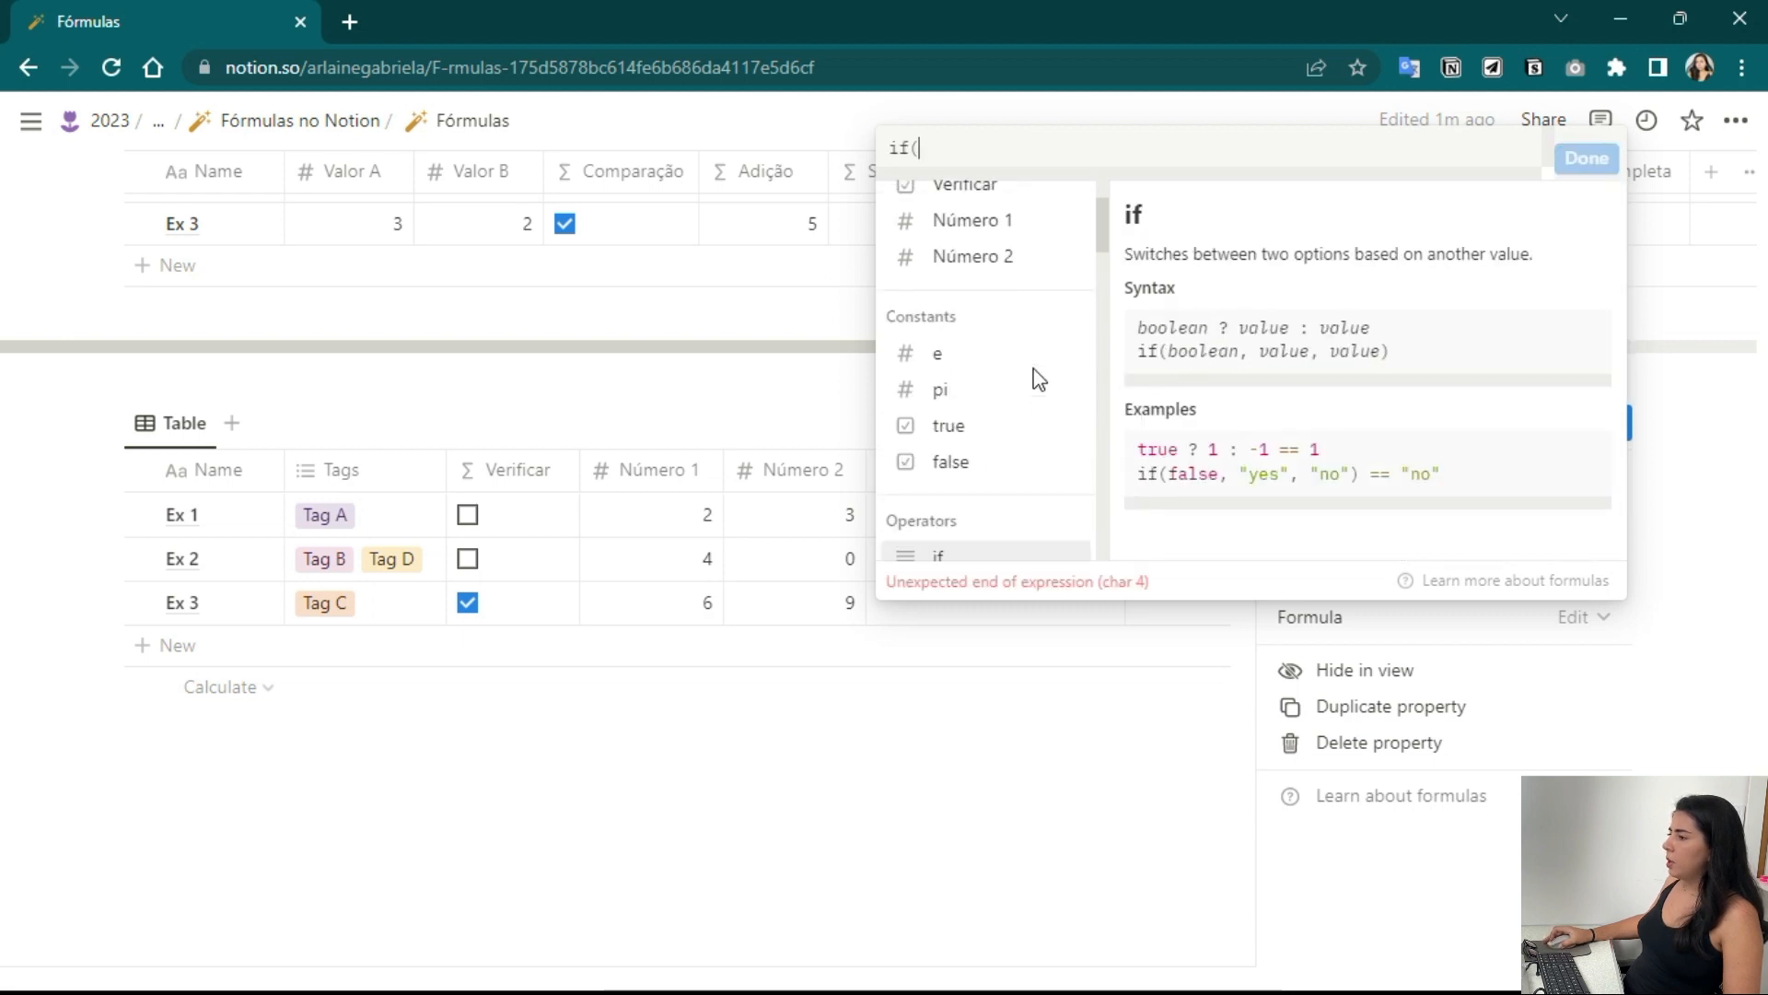
scroll(1039, 379, "up", 2)
left_click(992, 359)
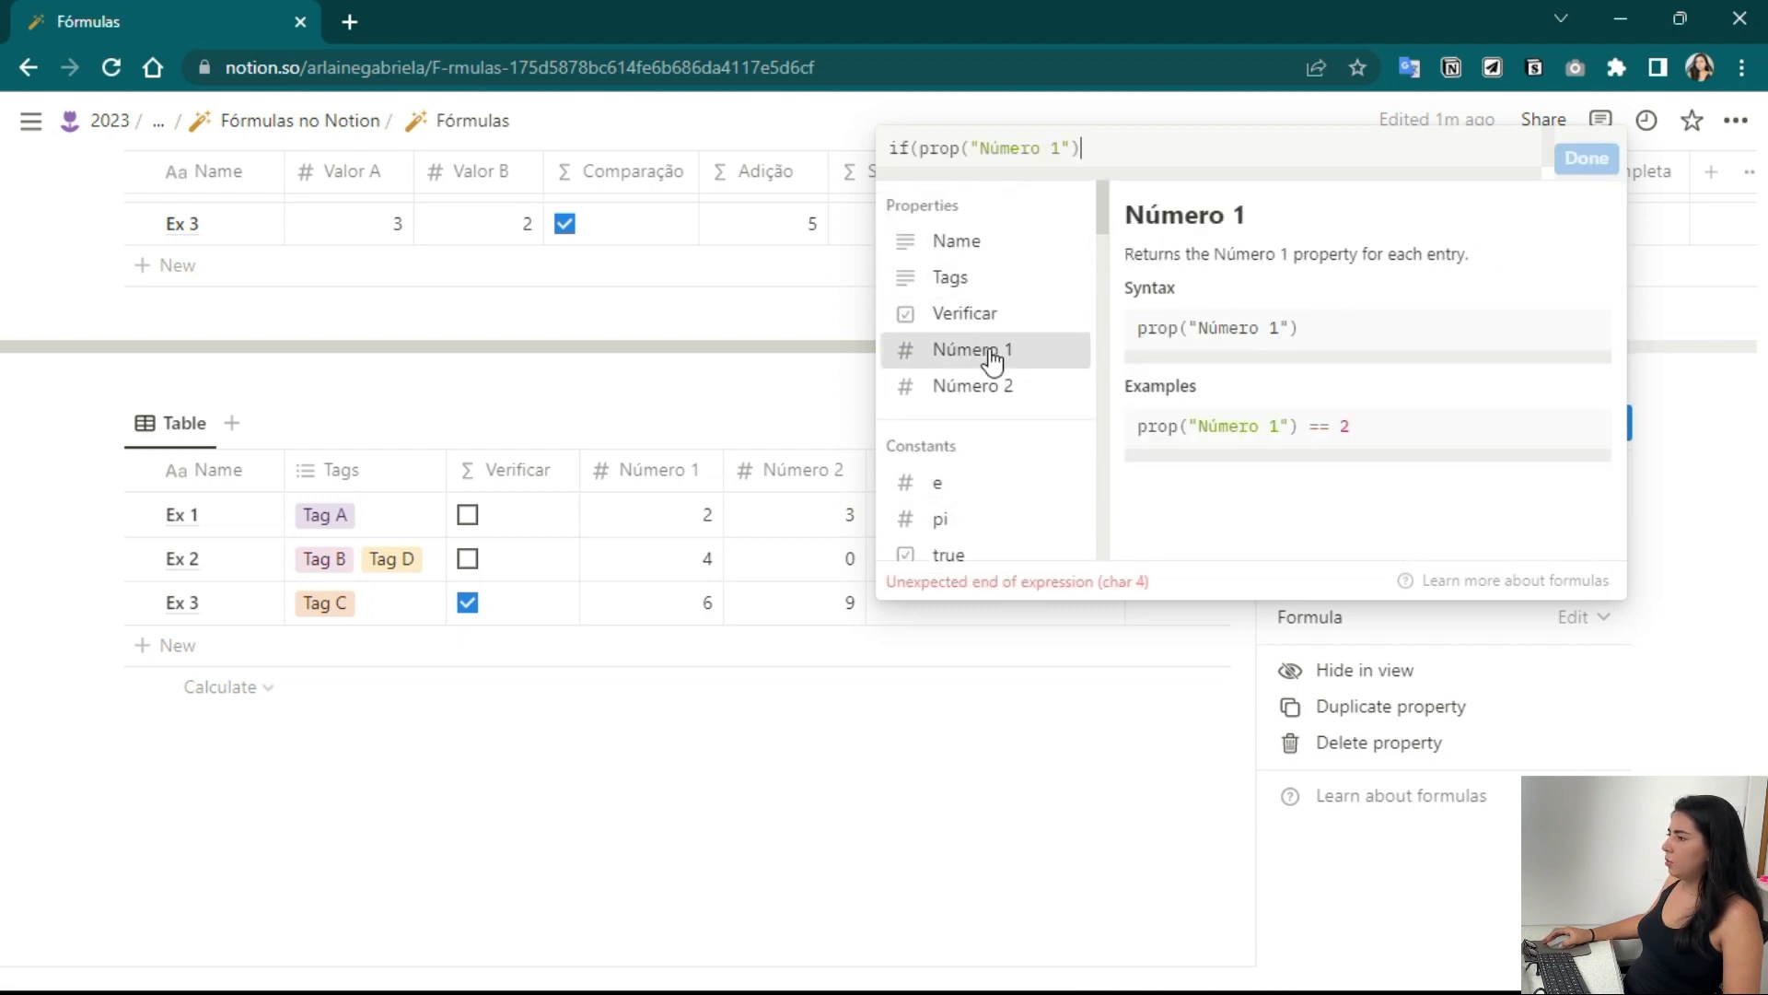
type("<")
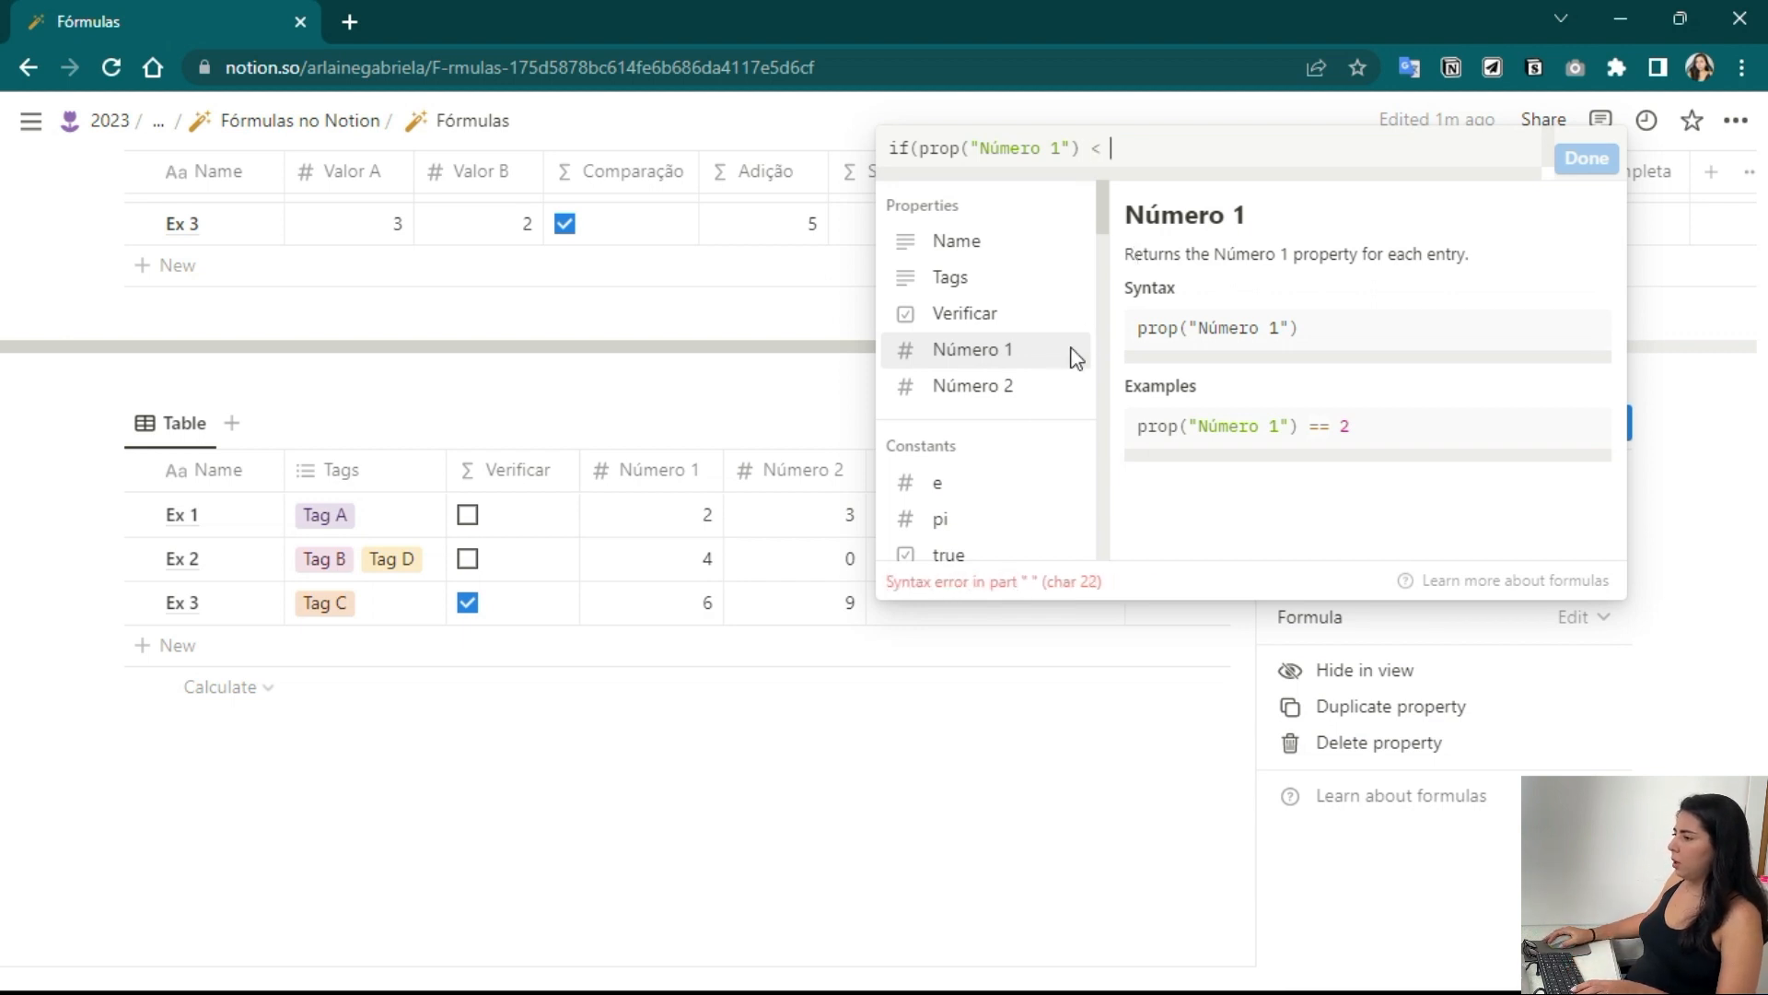
left_click(999, 396)
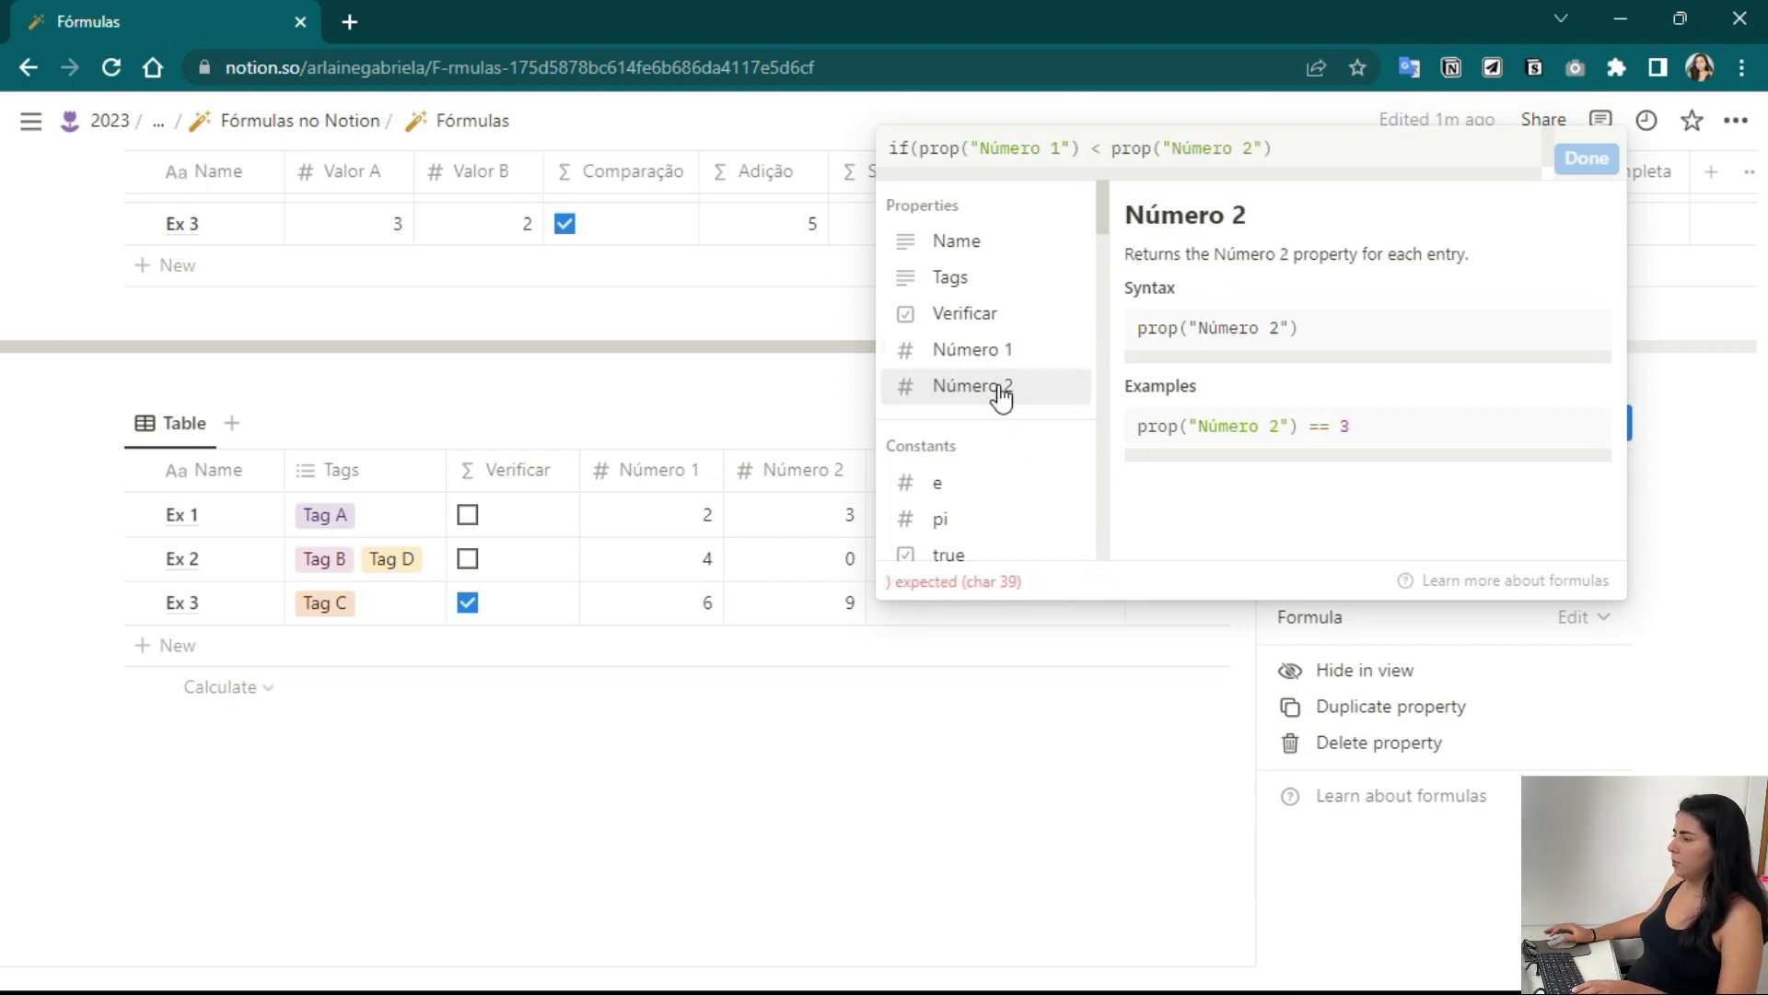
type(", ")
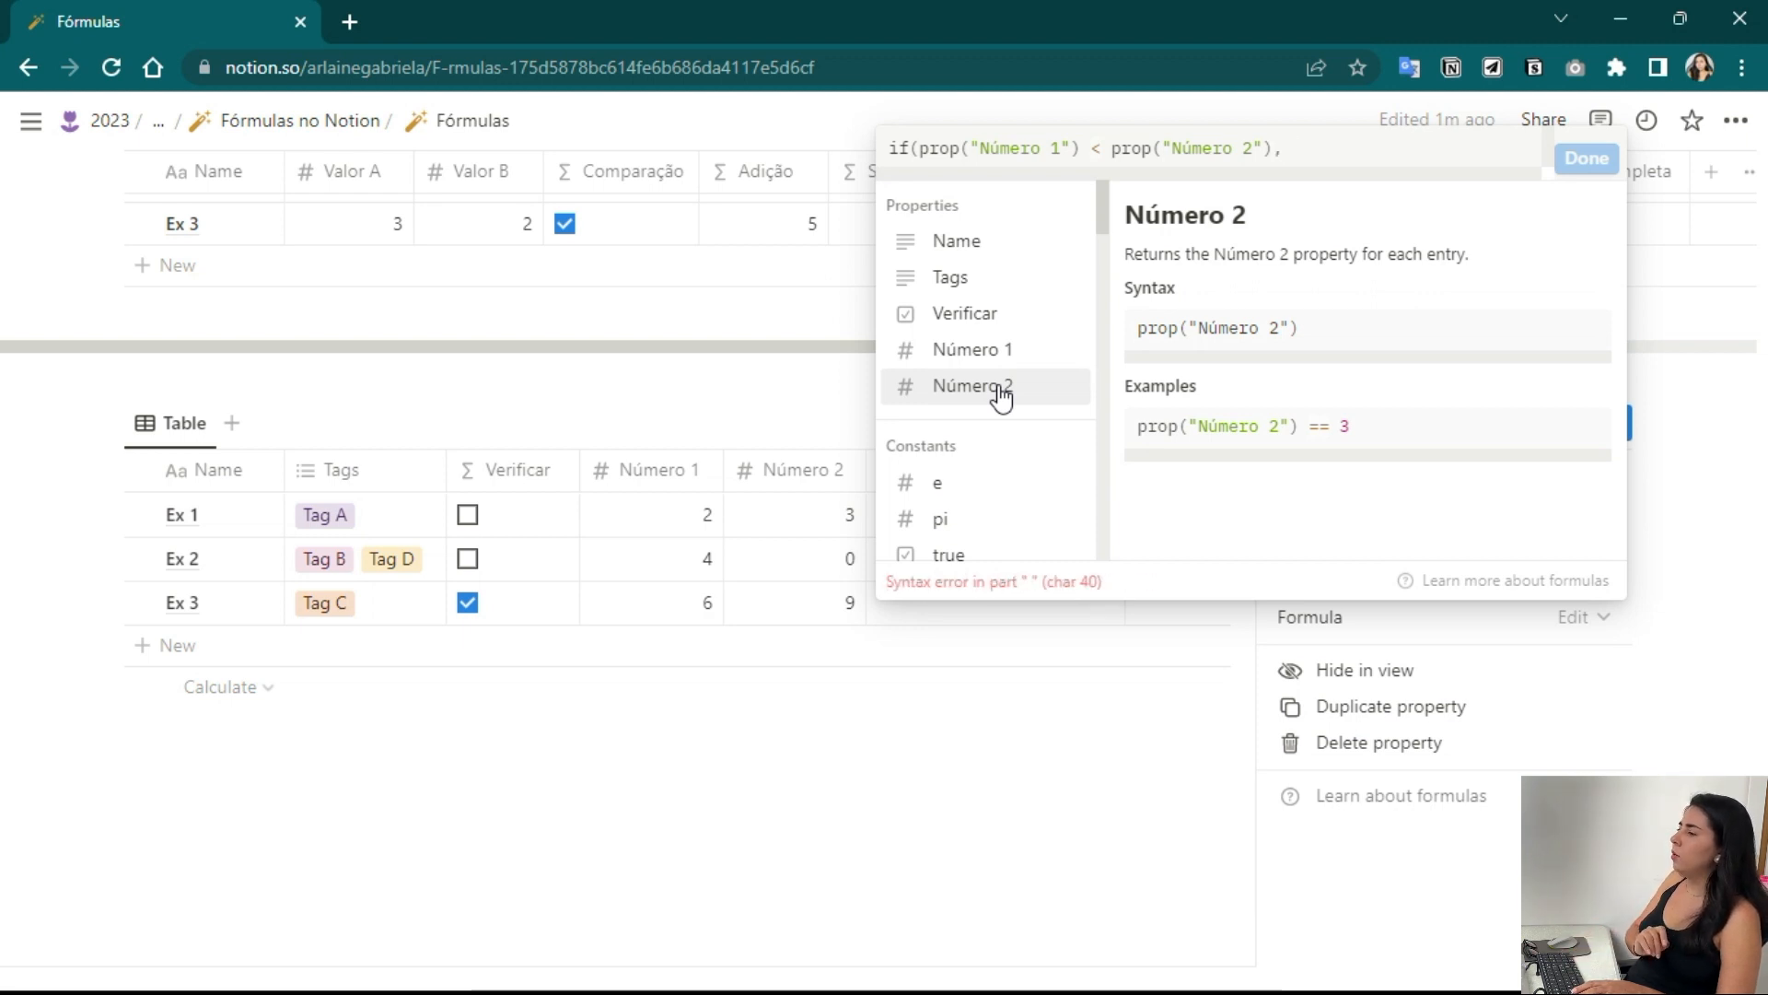
Finish the if formula with "<" as the true result and ">" as the false result, save it, and narrow the Formula column
type("\"<\"")
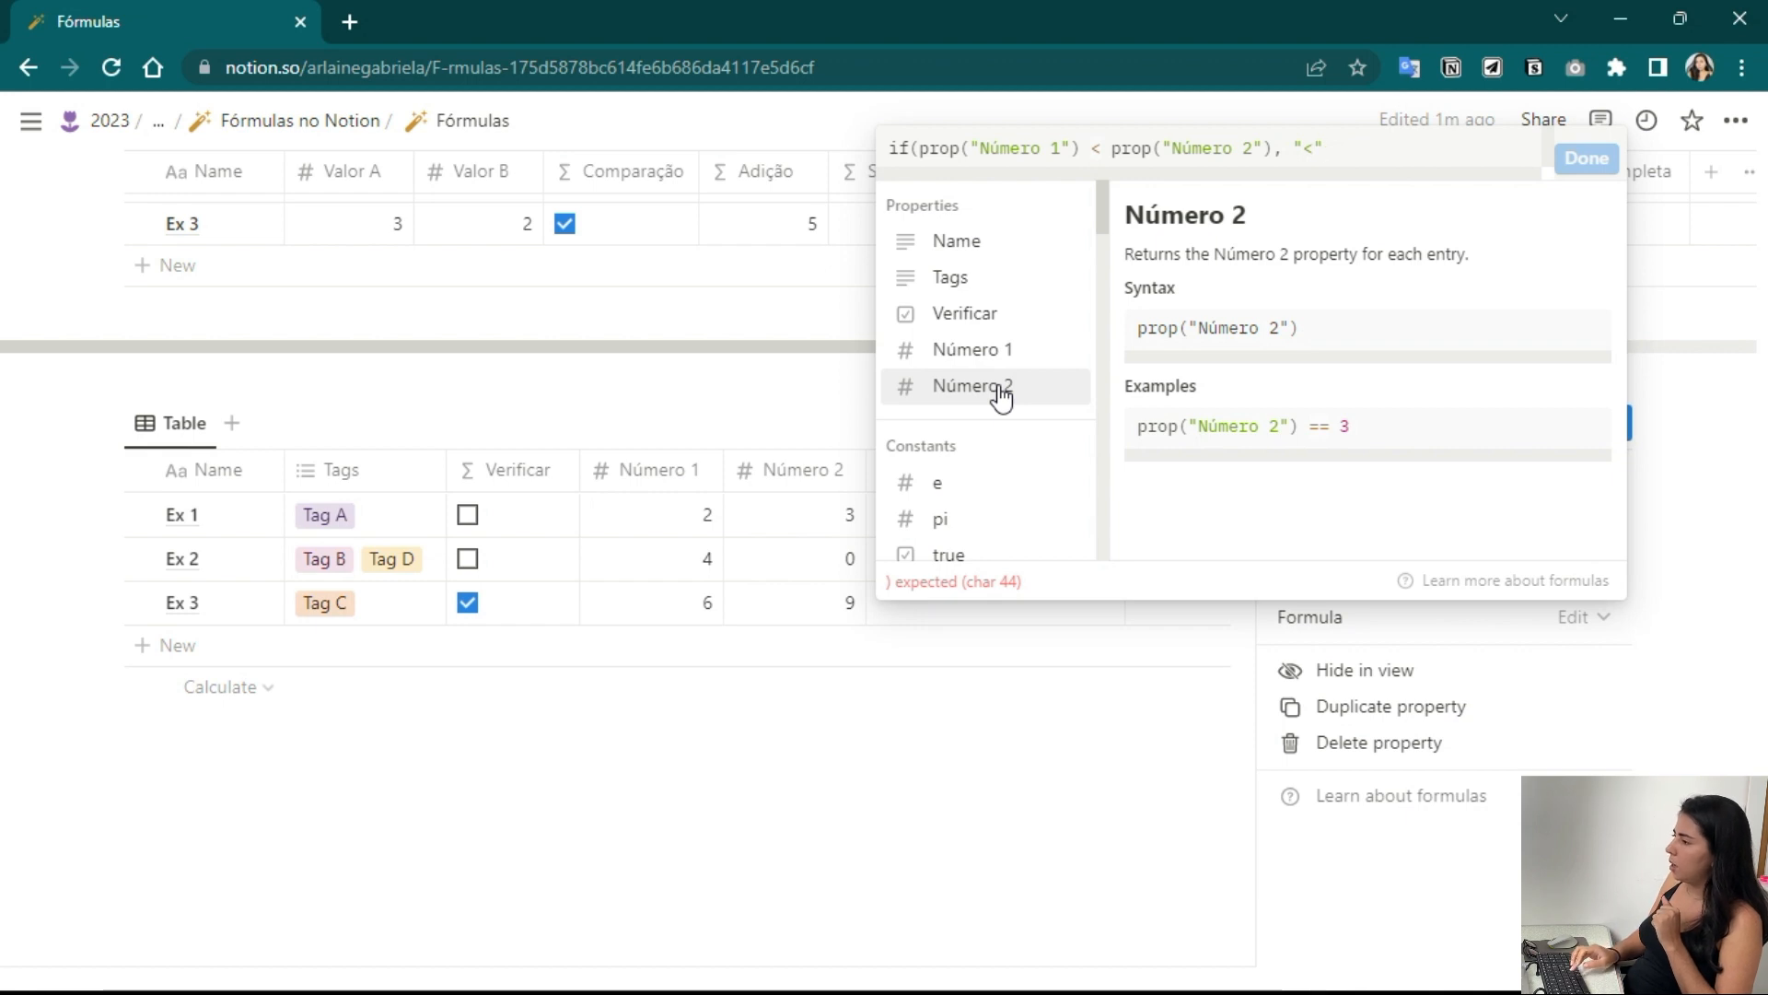
type(",")
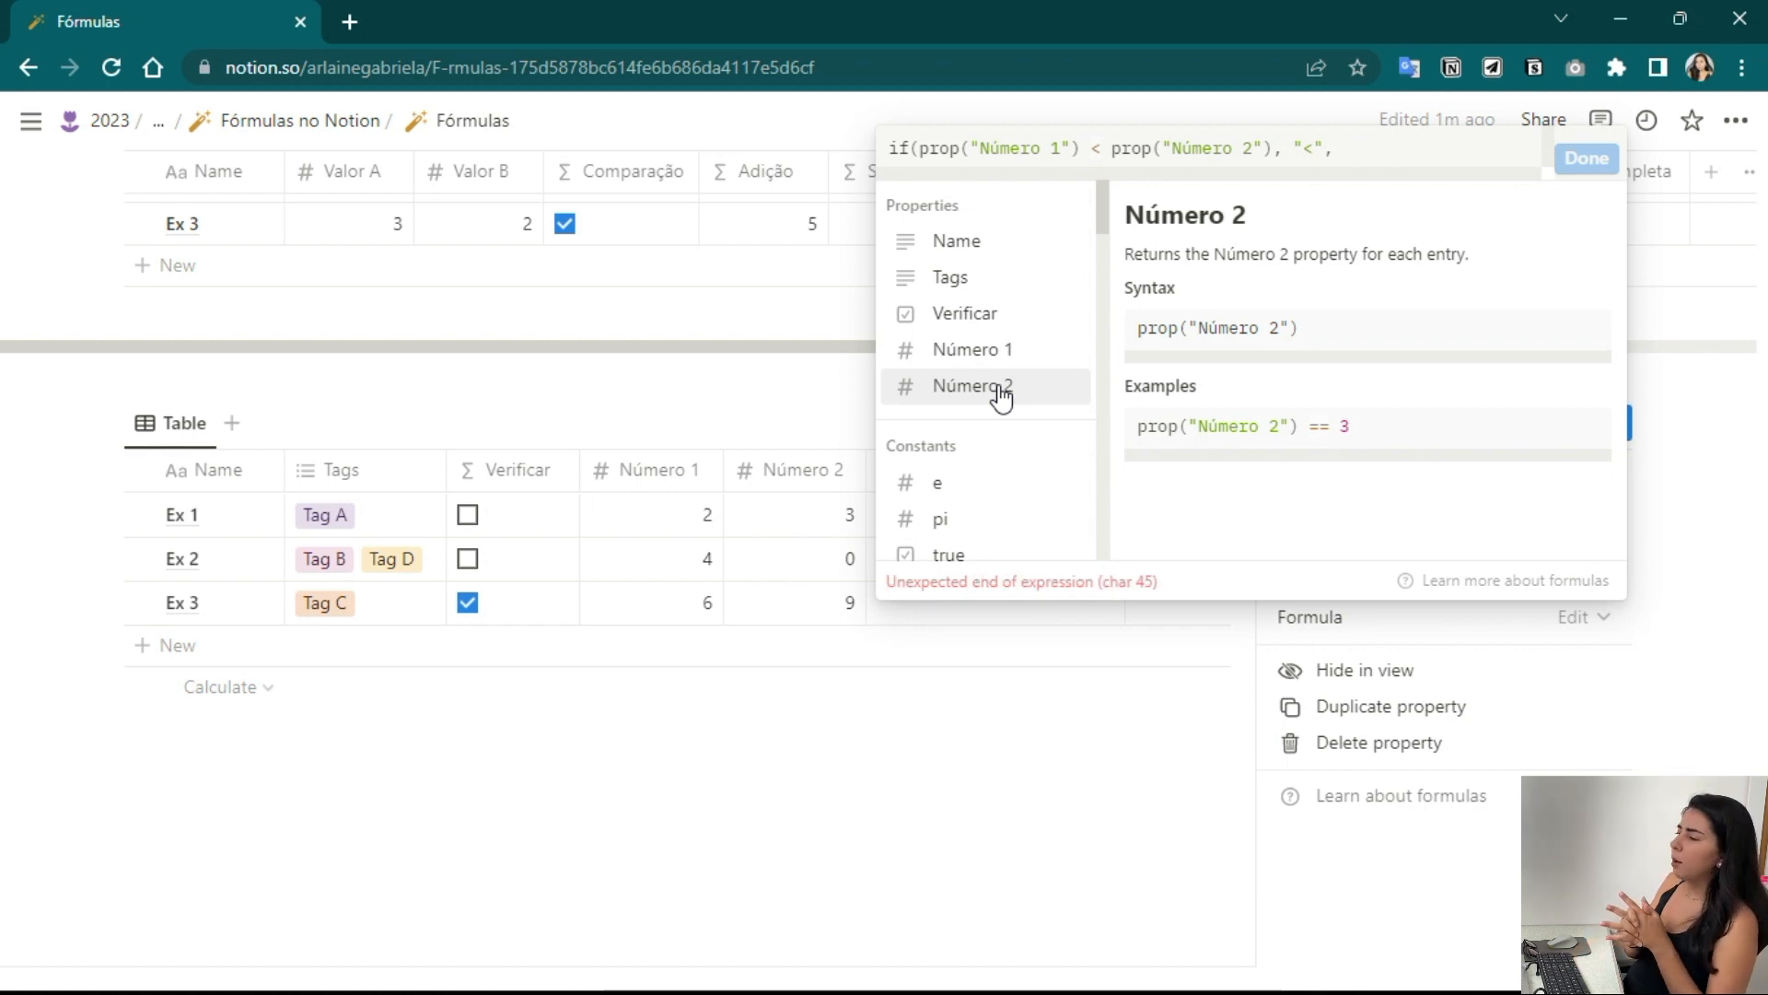
type("\">\"")
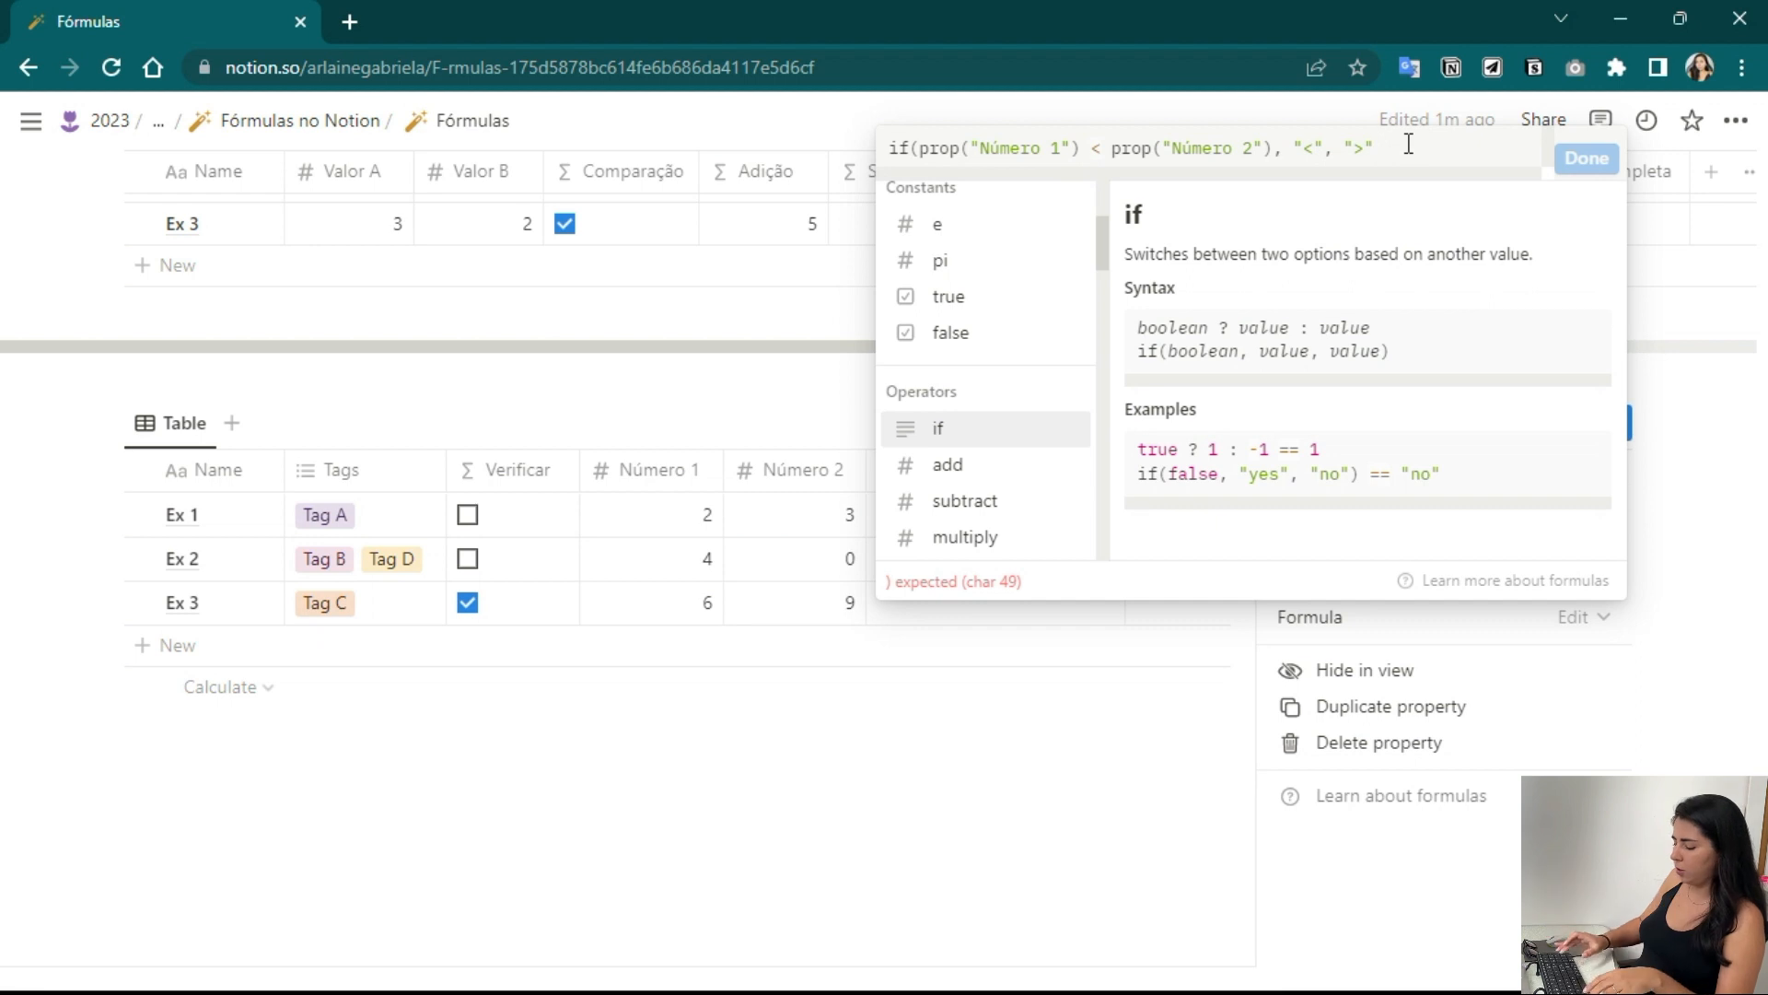
type(")")
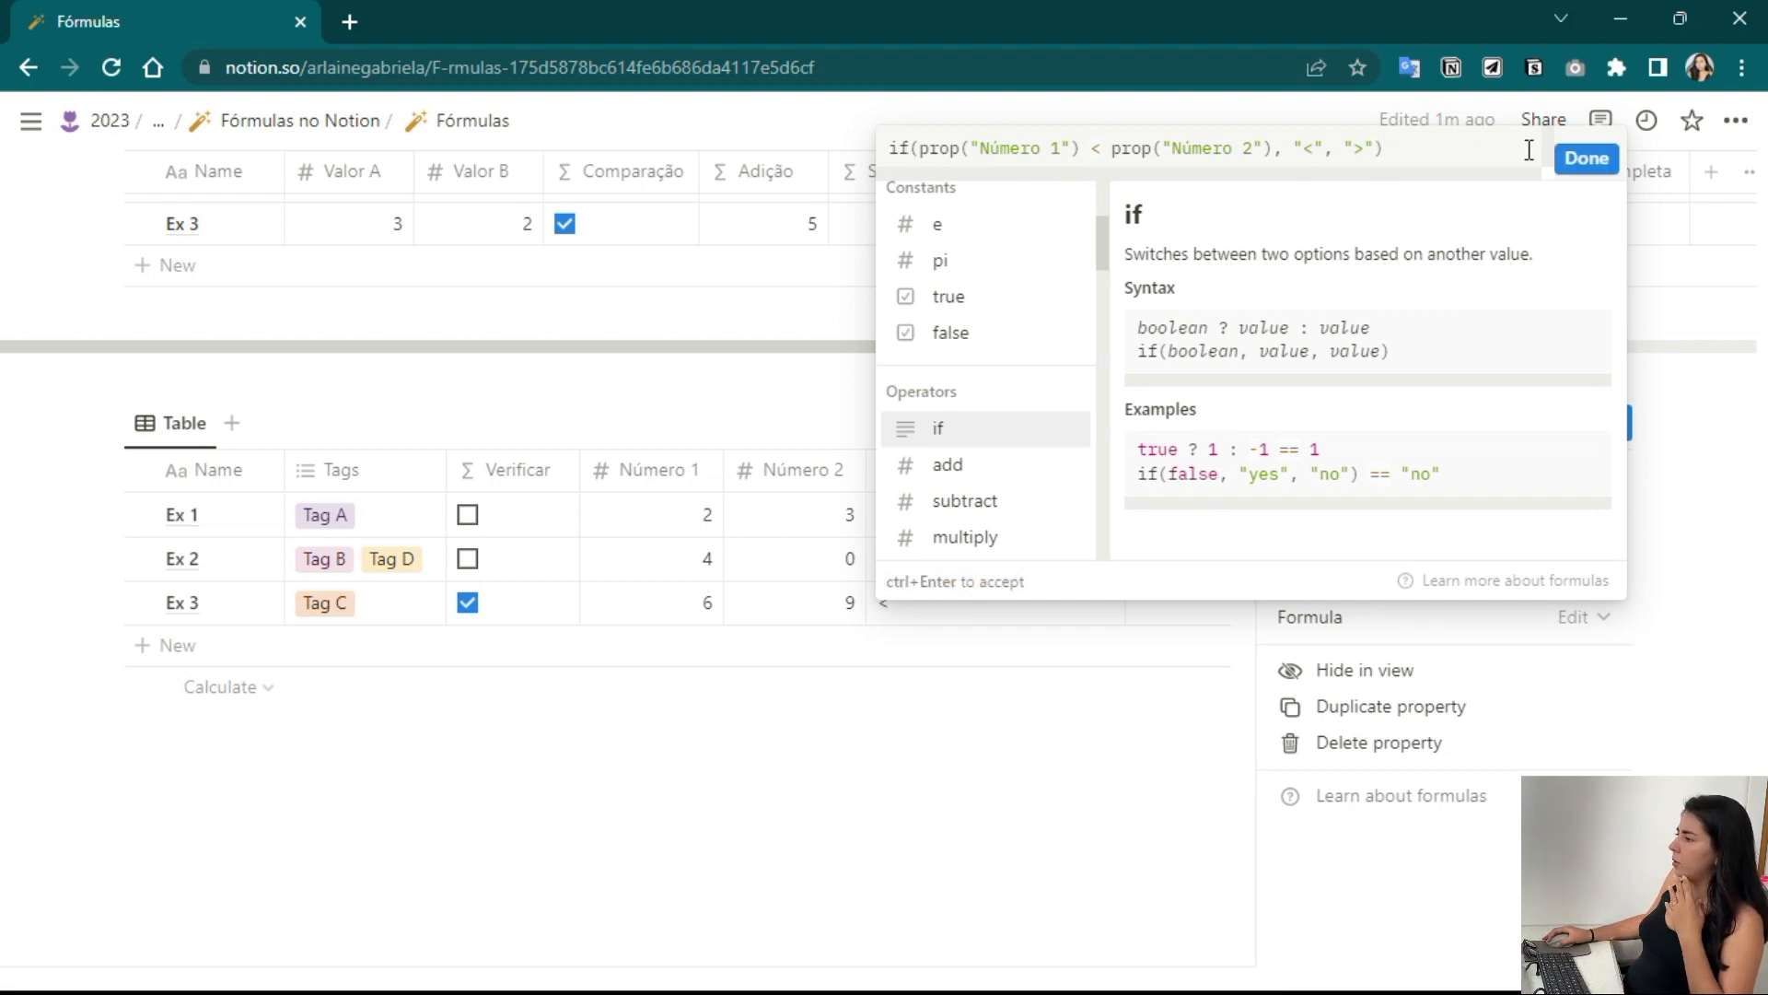
left_click(1580, 164)
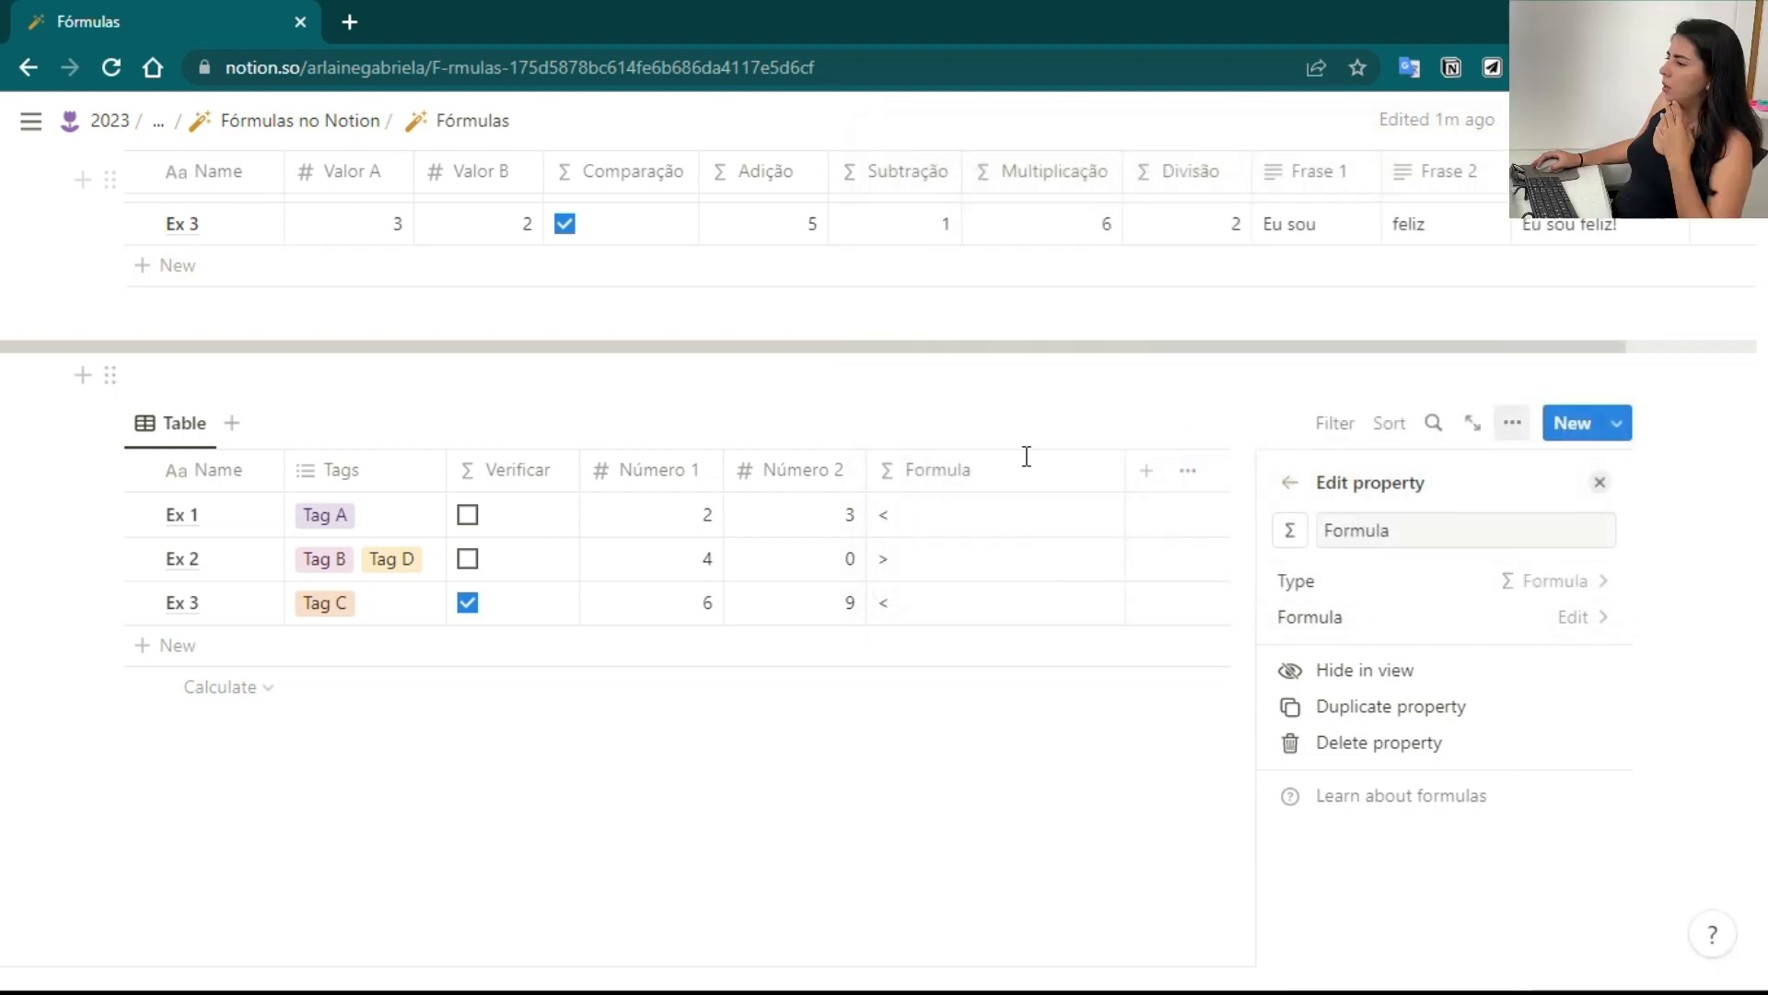
left_click_drag(1126, 478, 995, 481)
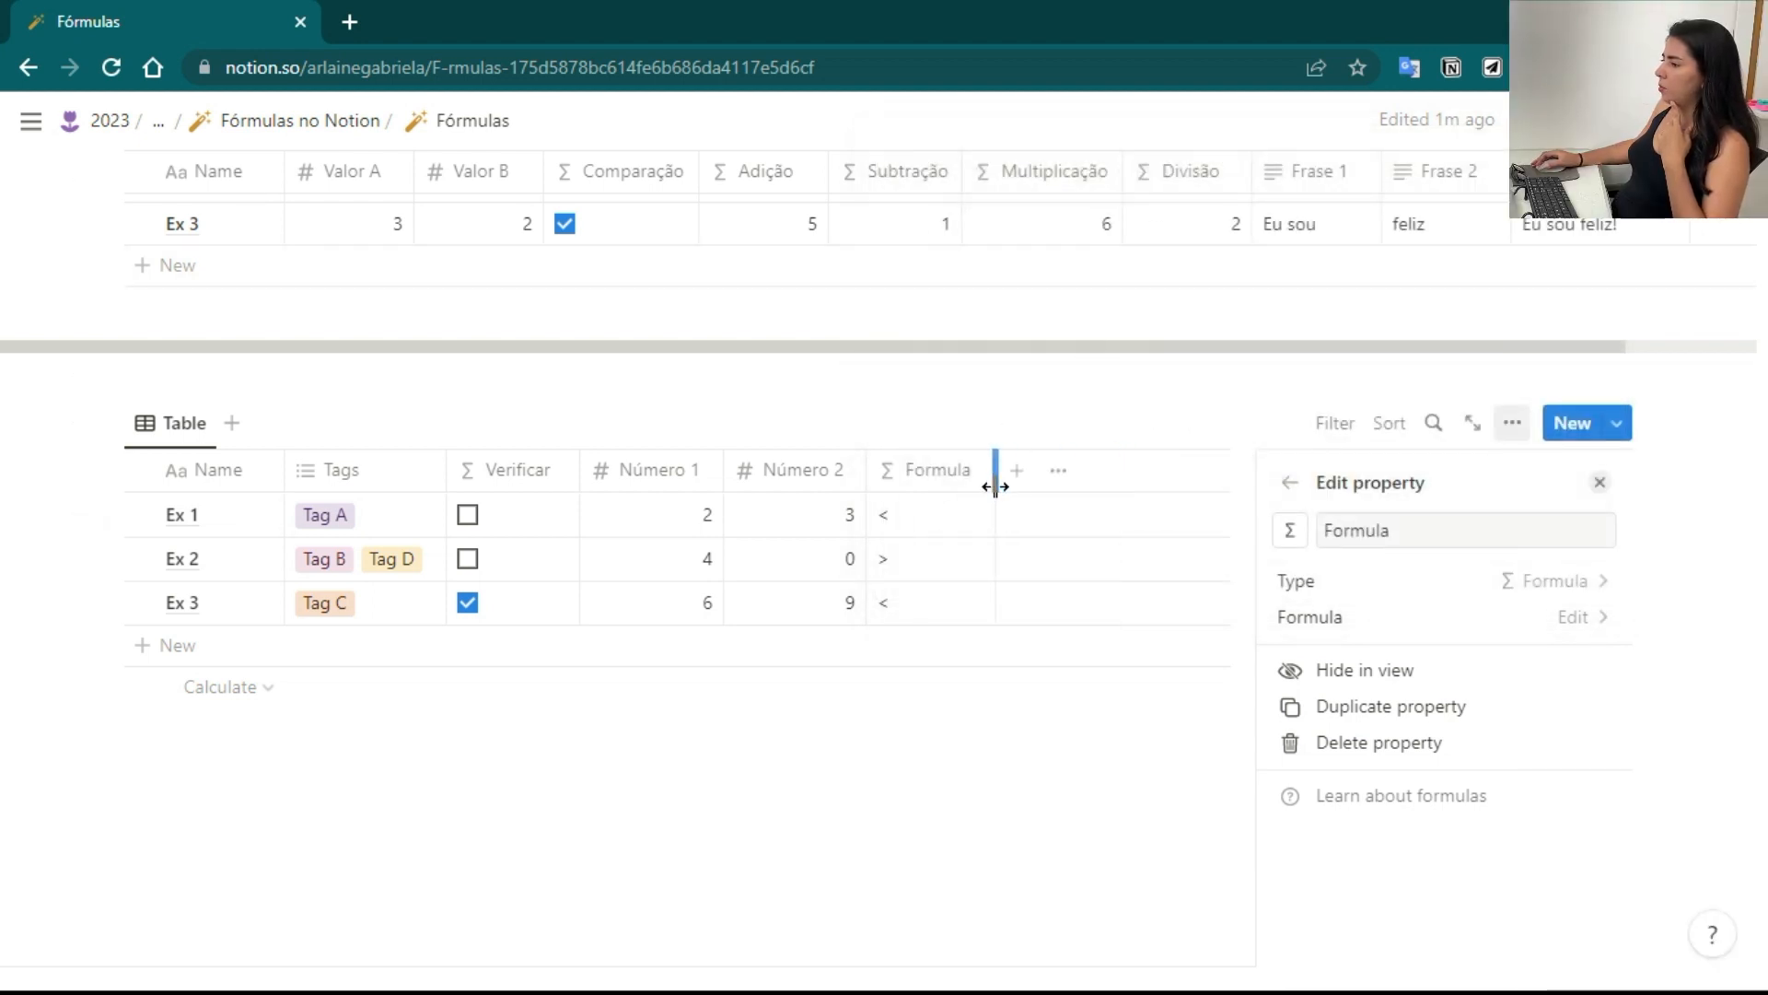
Reopen the Formula column's expression from the Ex 1 row and review its condition and two results
left_click(930, 512)
left_click(930, 515)
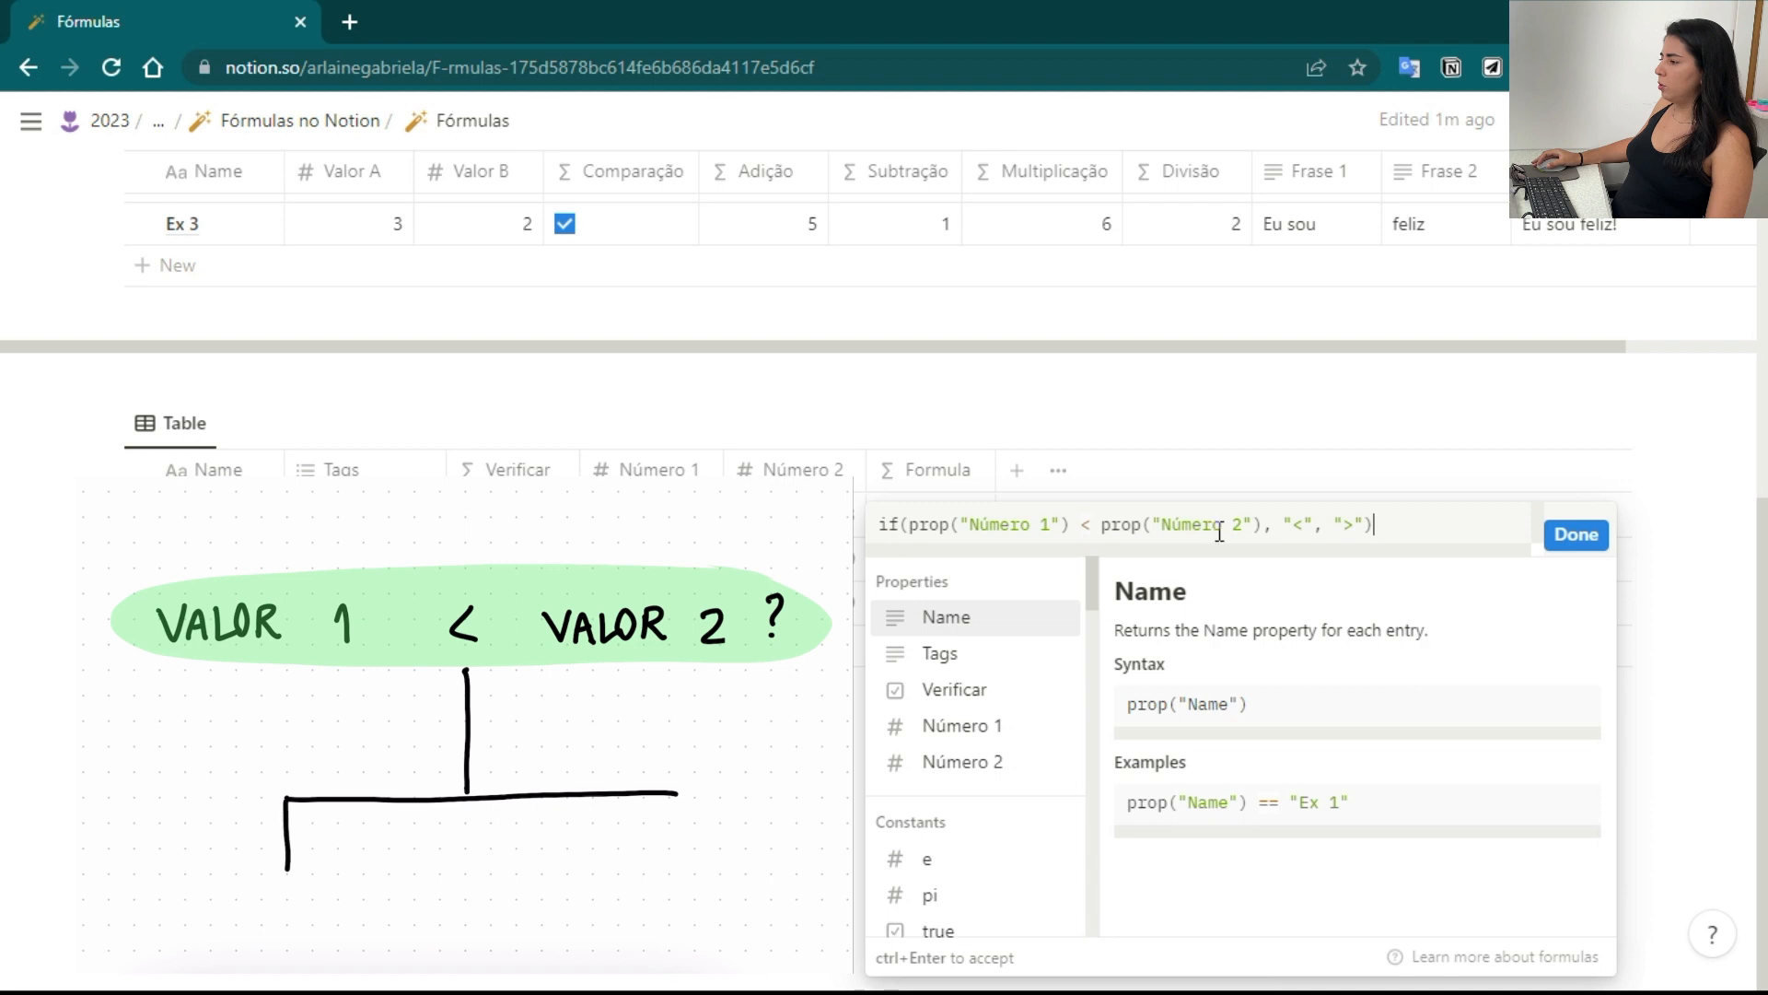
left_click(1312, 524)
type(",")
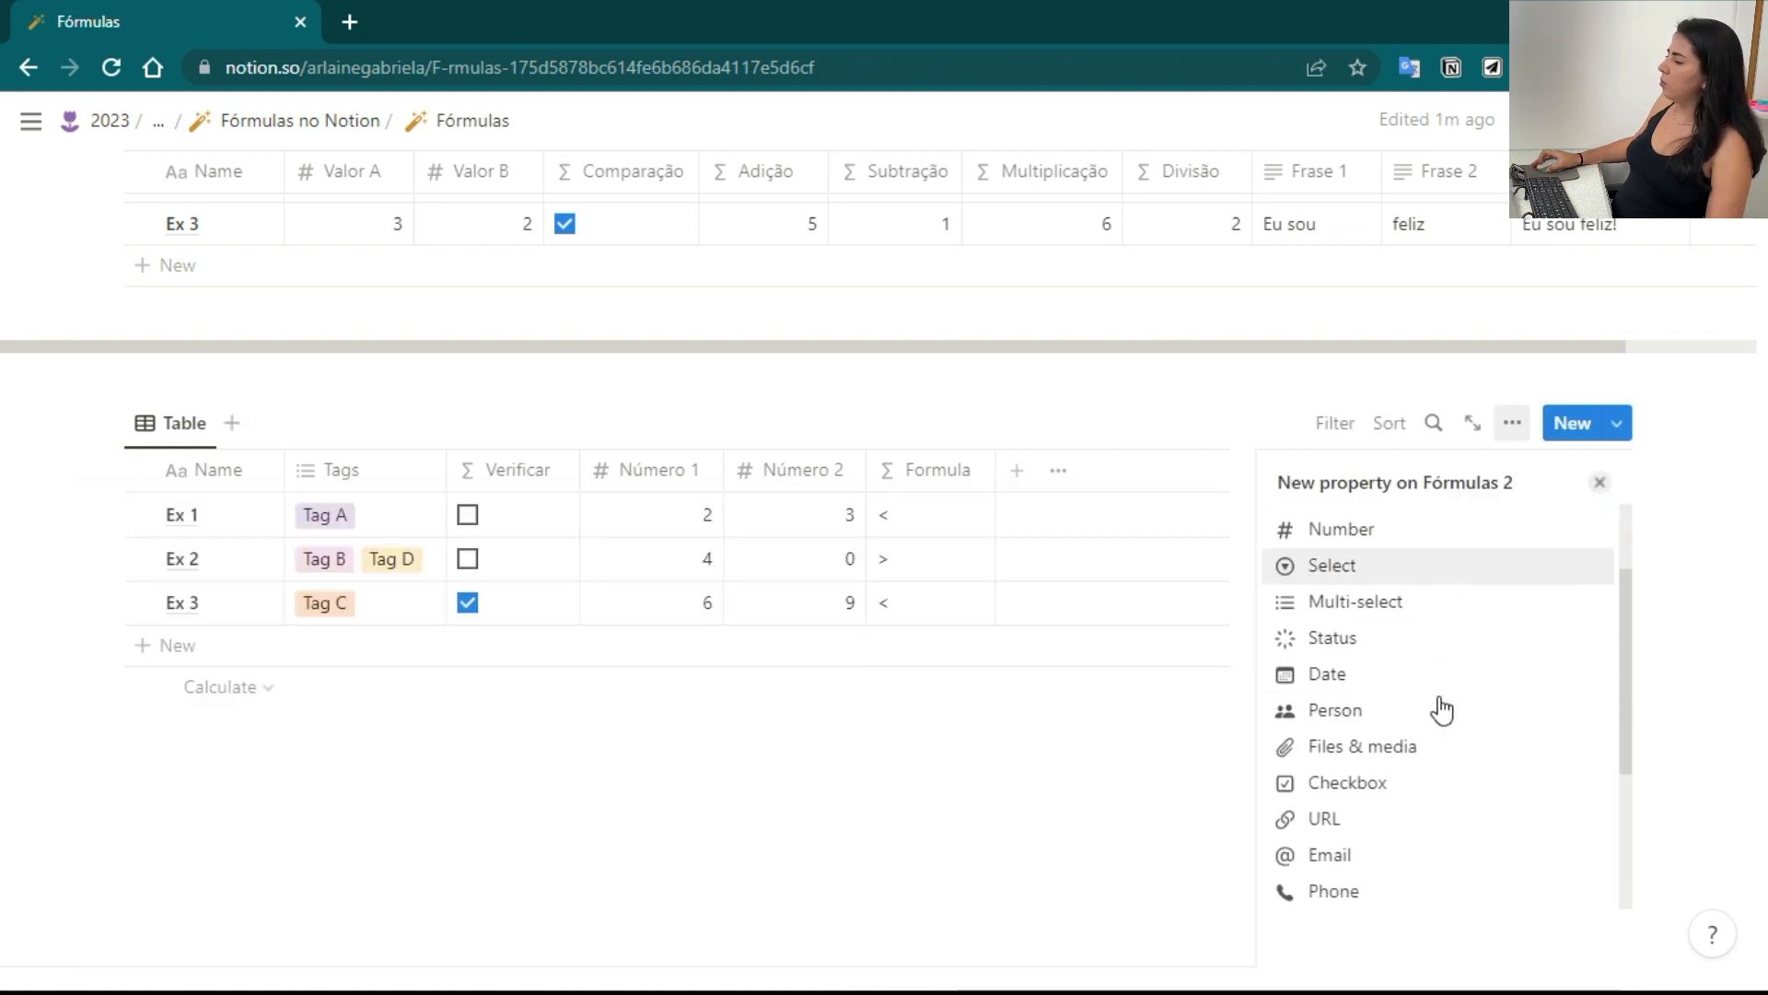
Add another formula property to the lower table, name it Expressão, and open its formula for editing
scroll(1440, 710, "down", 3)
left_click(1352, 798)
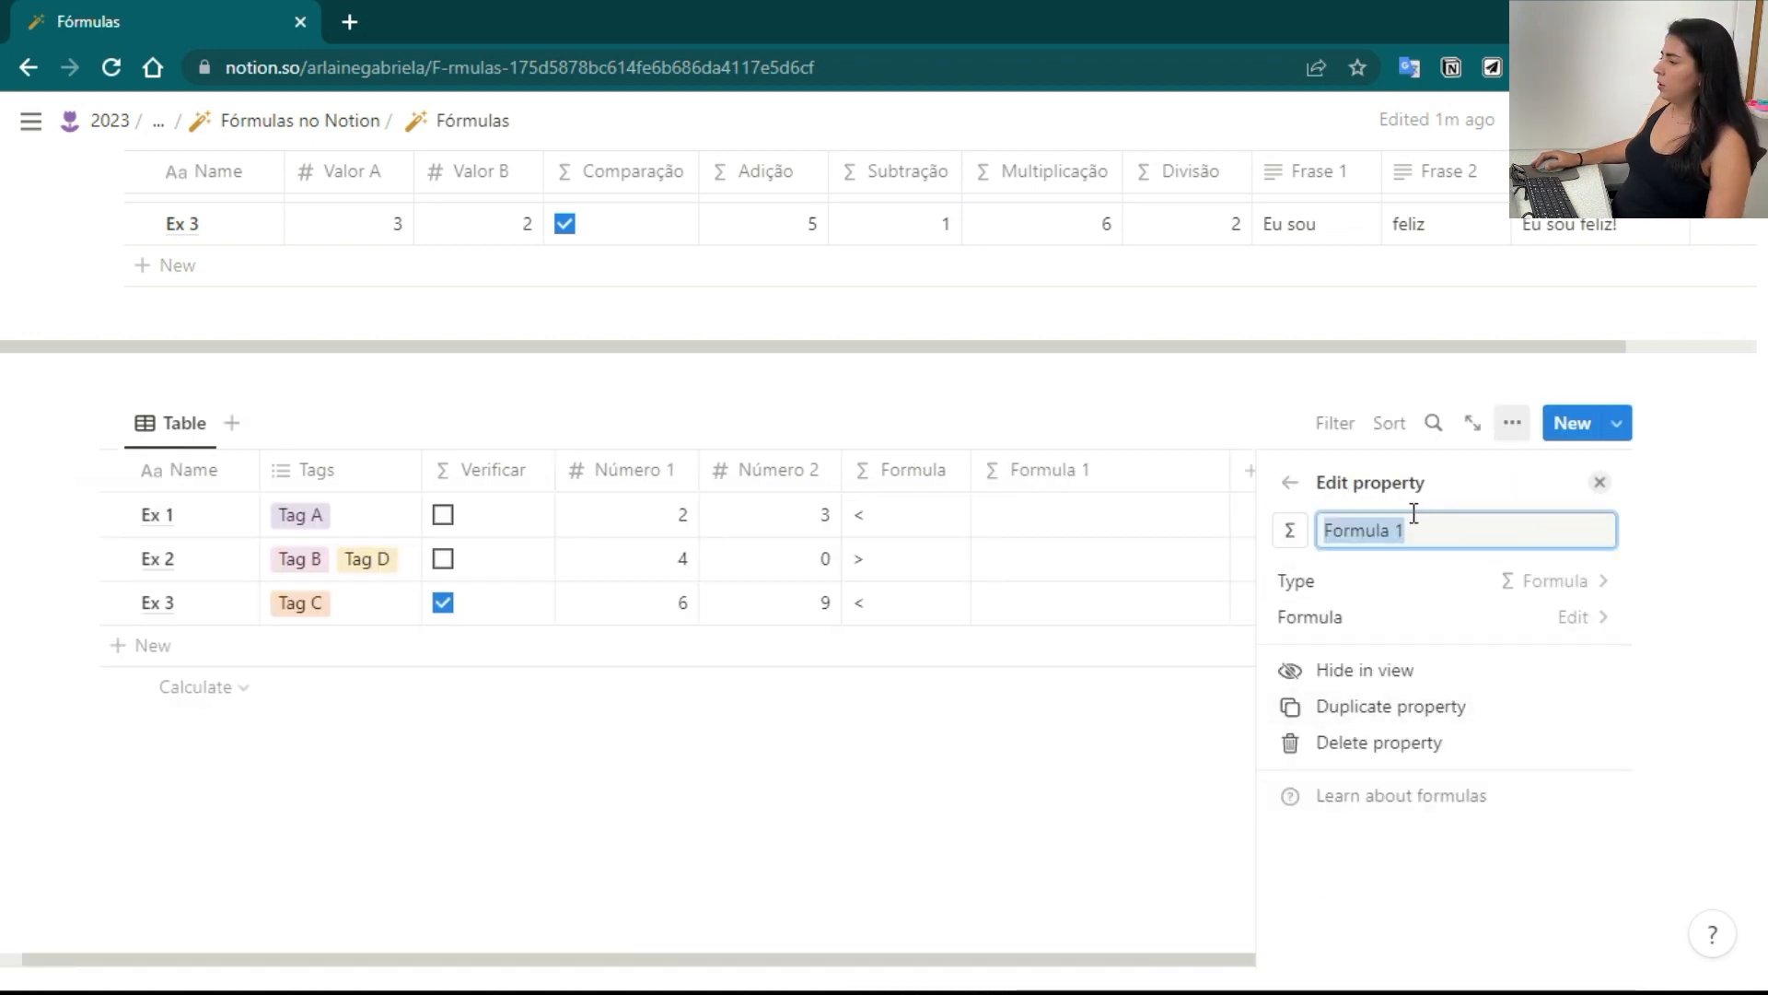
type("Expressão")
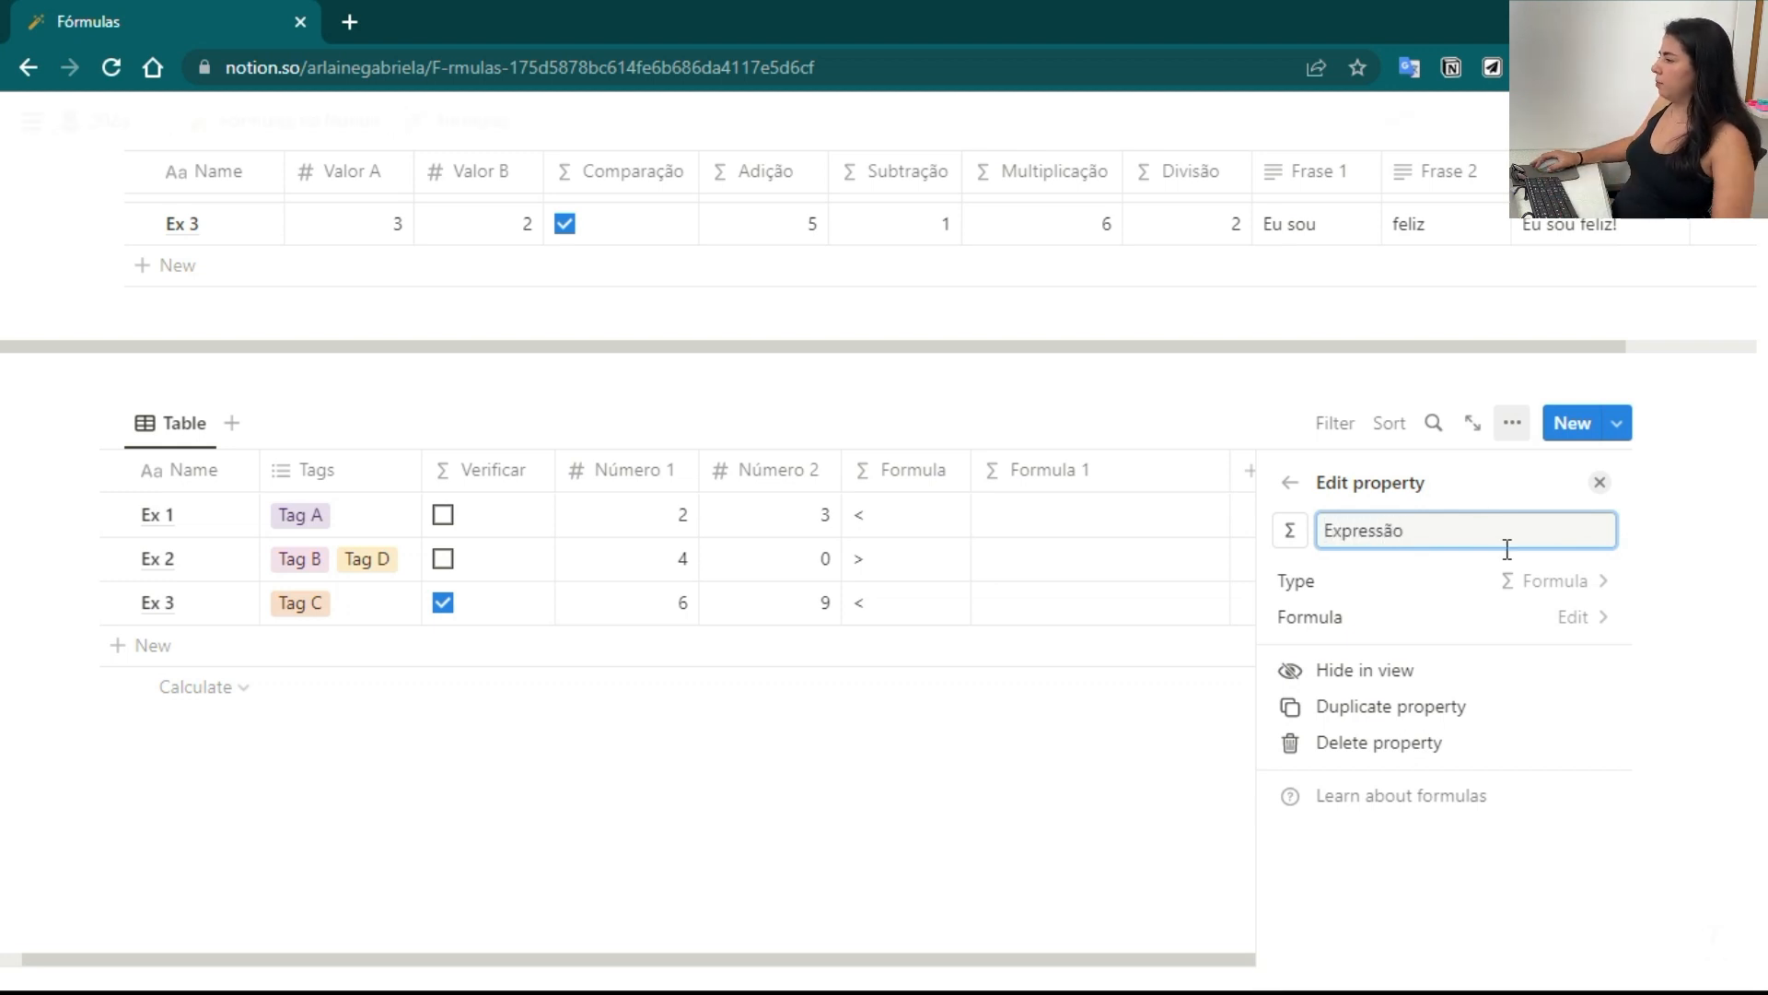
left_click(1545, 616)
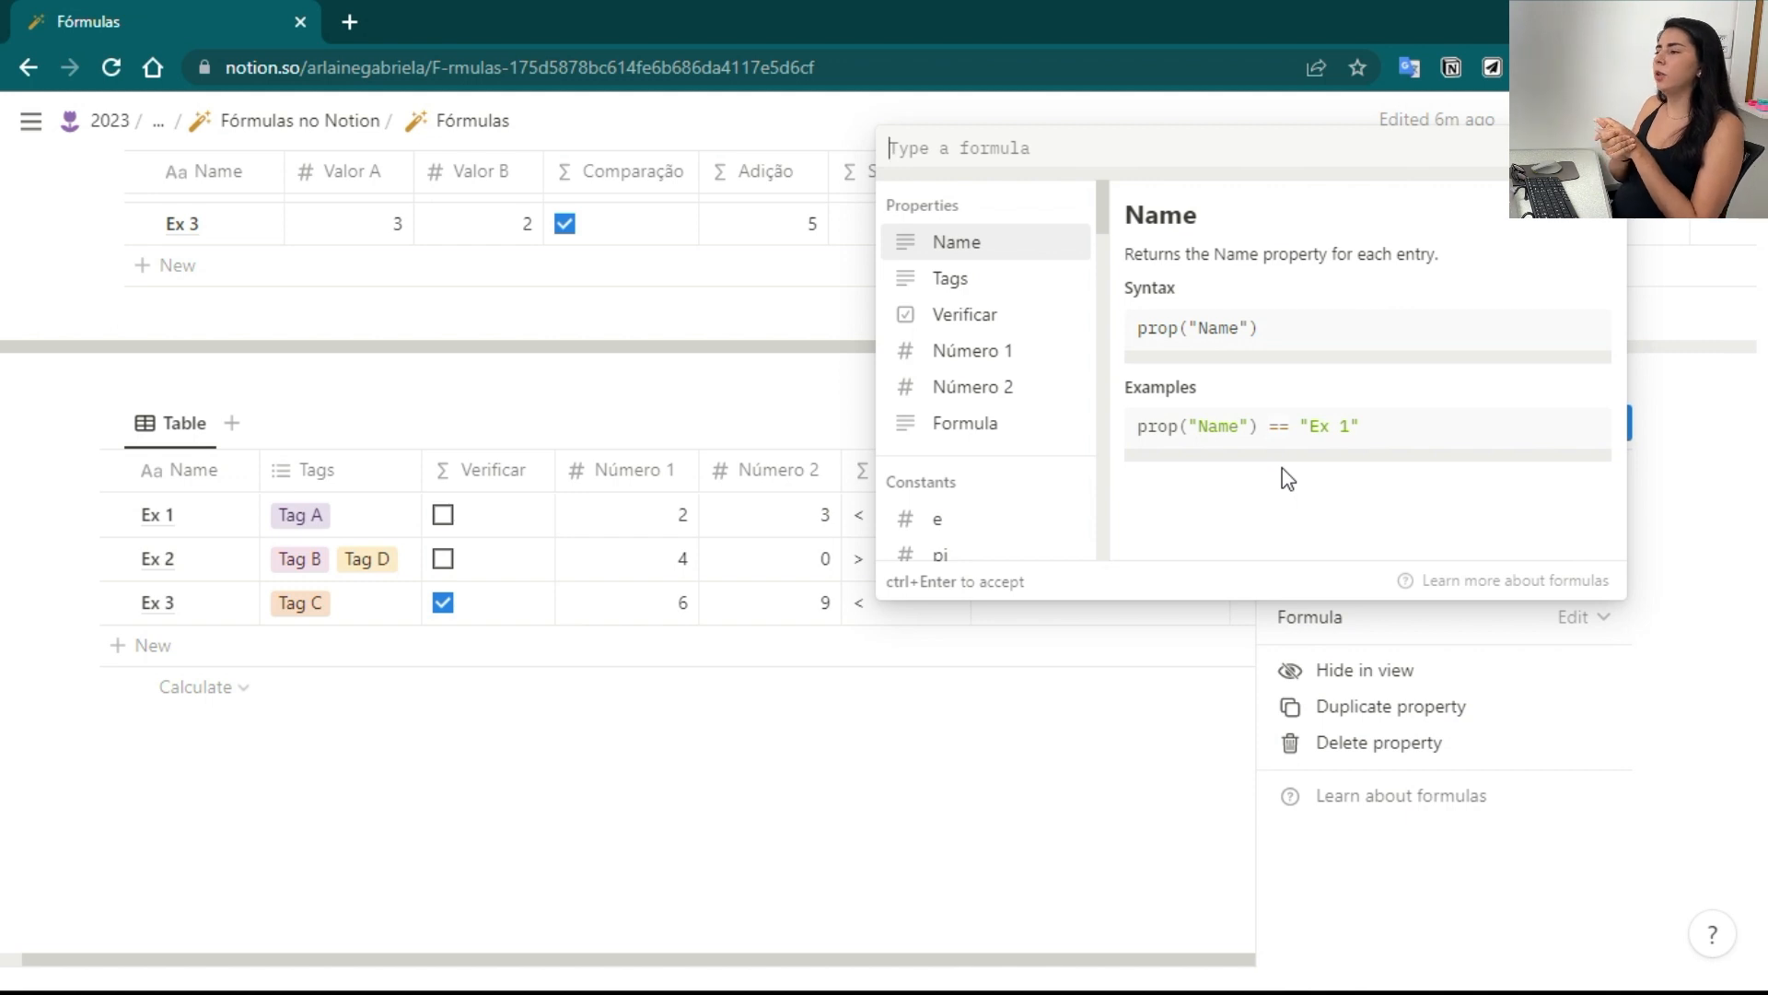
Try to join Número 1, Formula and Número 2 with plus signs in the Expressão formula, and clear the expression
left_click(1086, 637)
type("+")
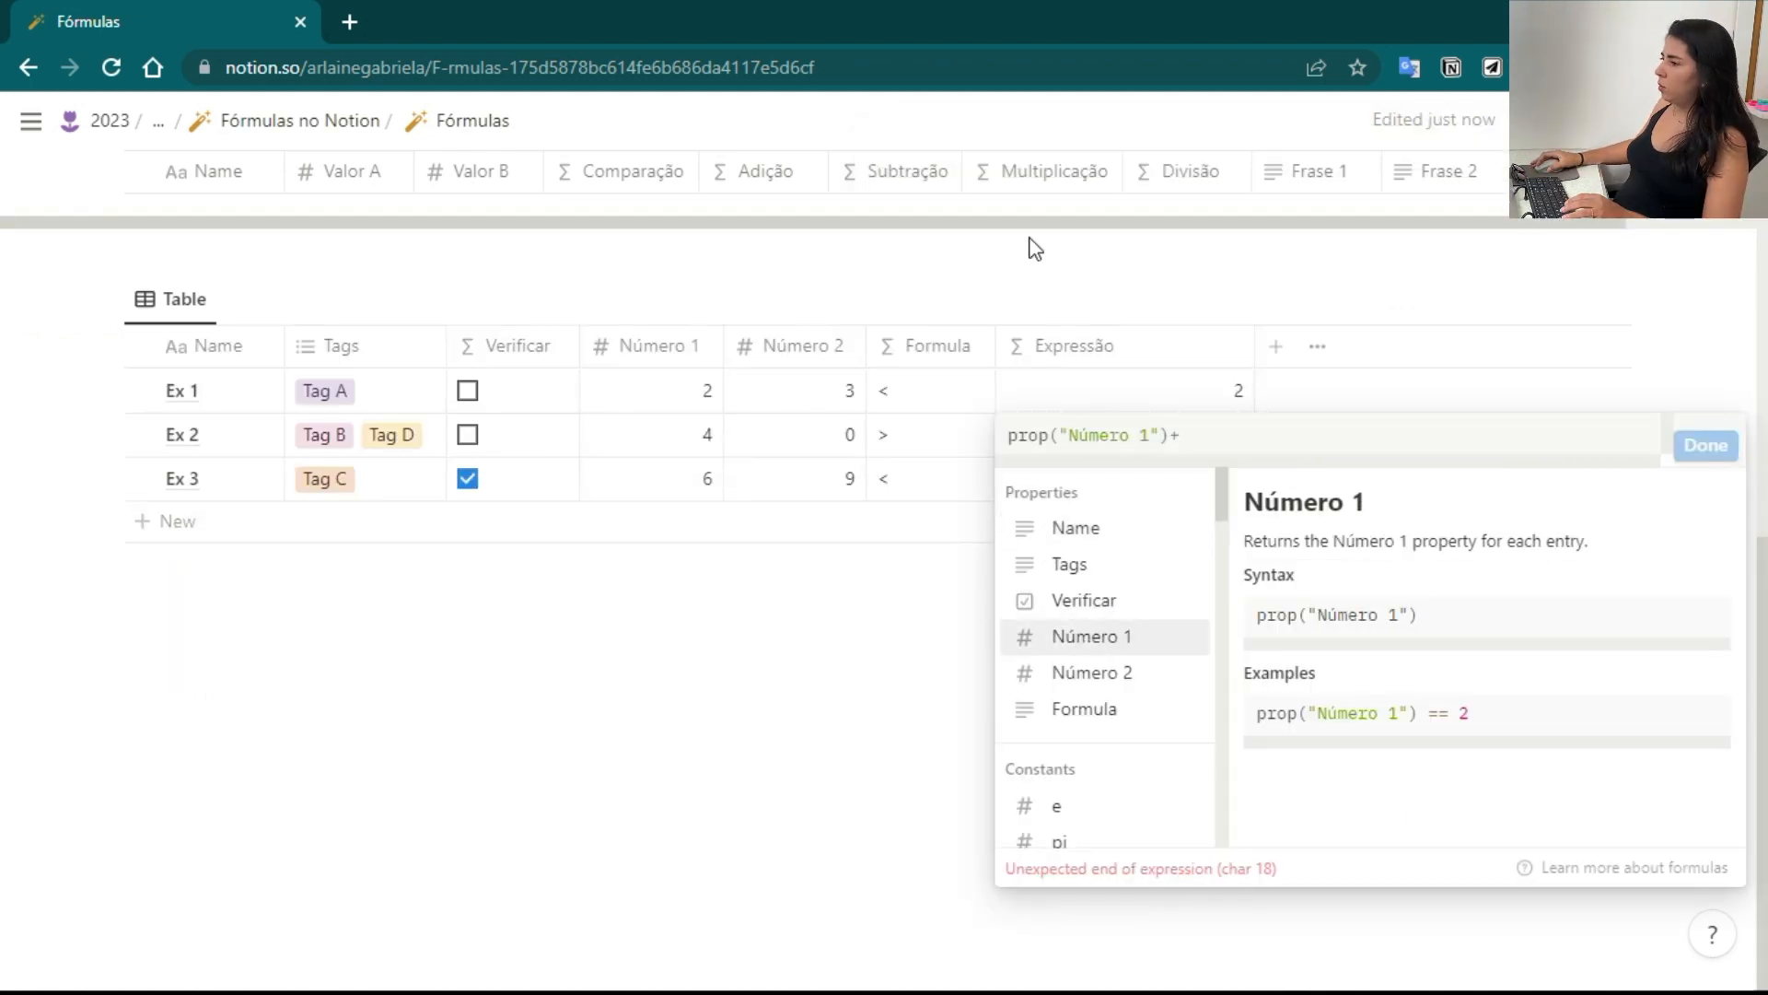
left_click(1105, 714)
type("+")
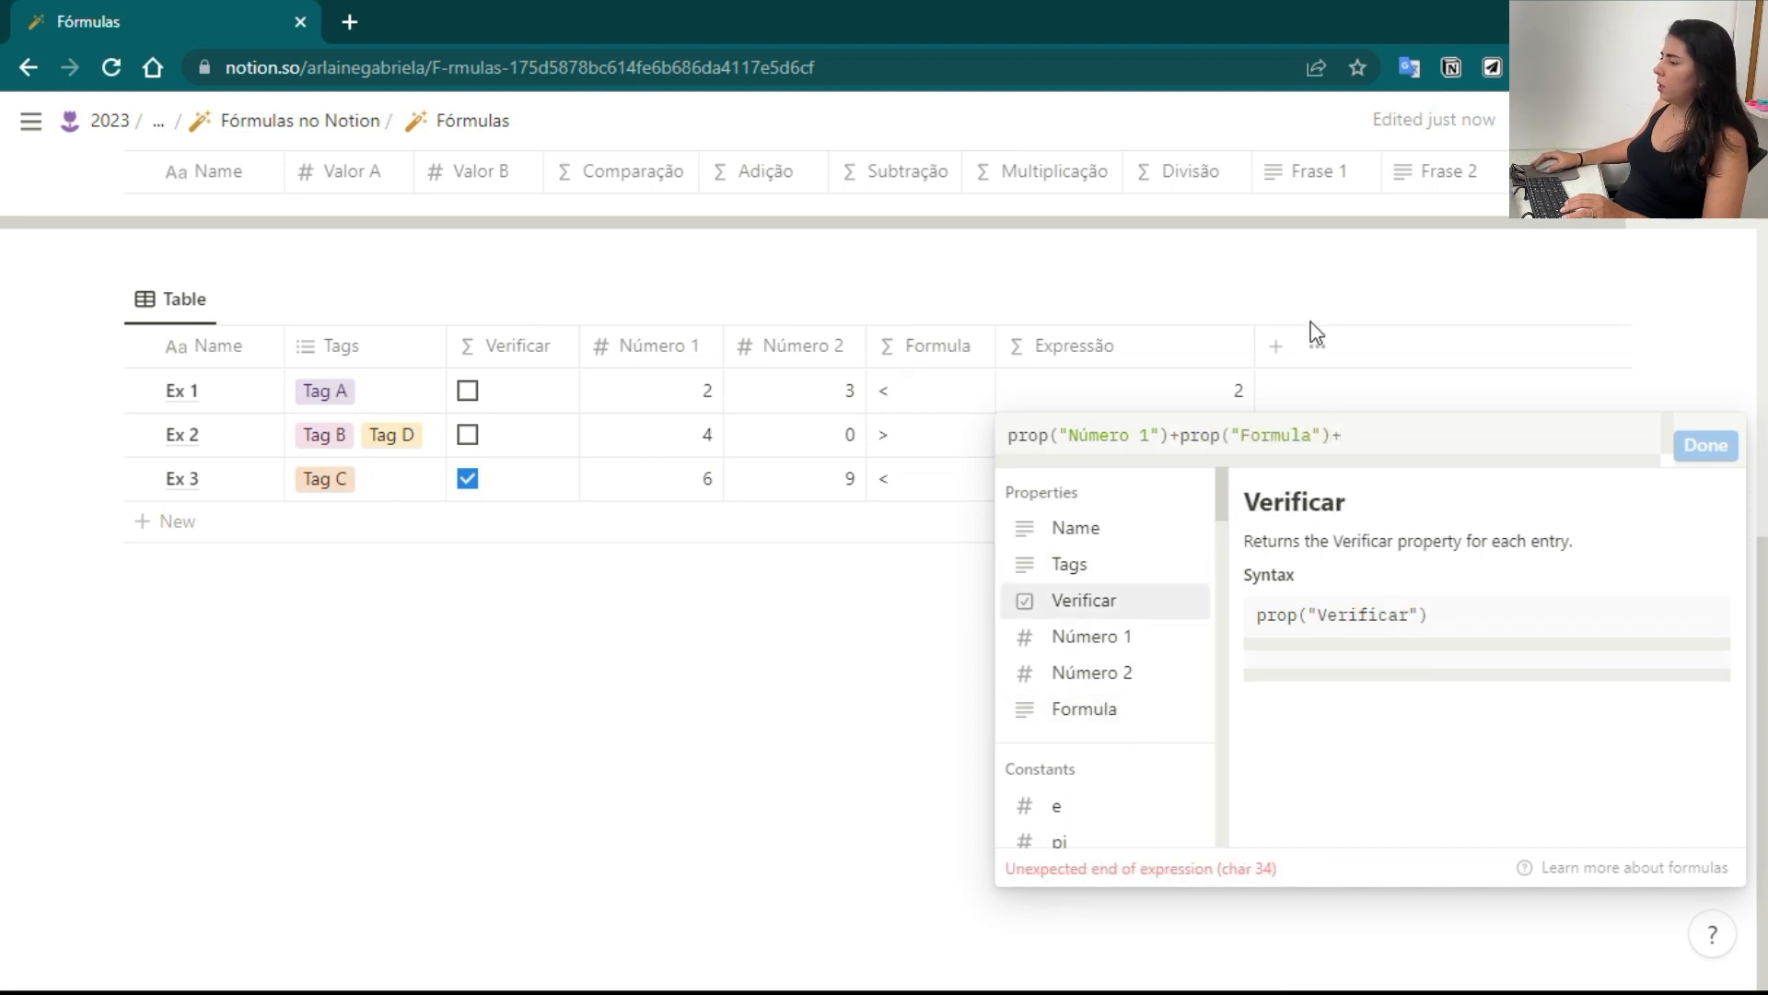
left_click(1131, 686)
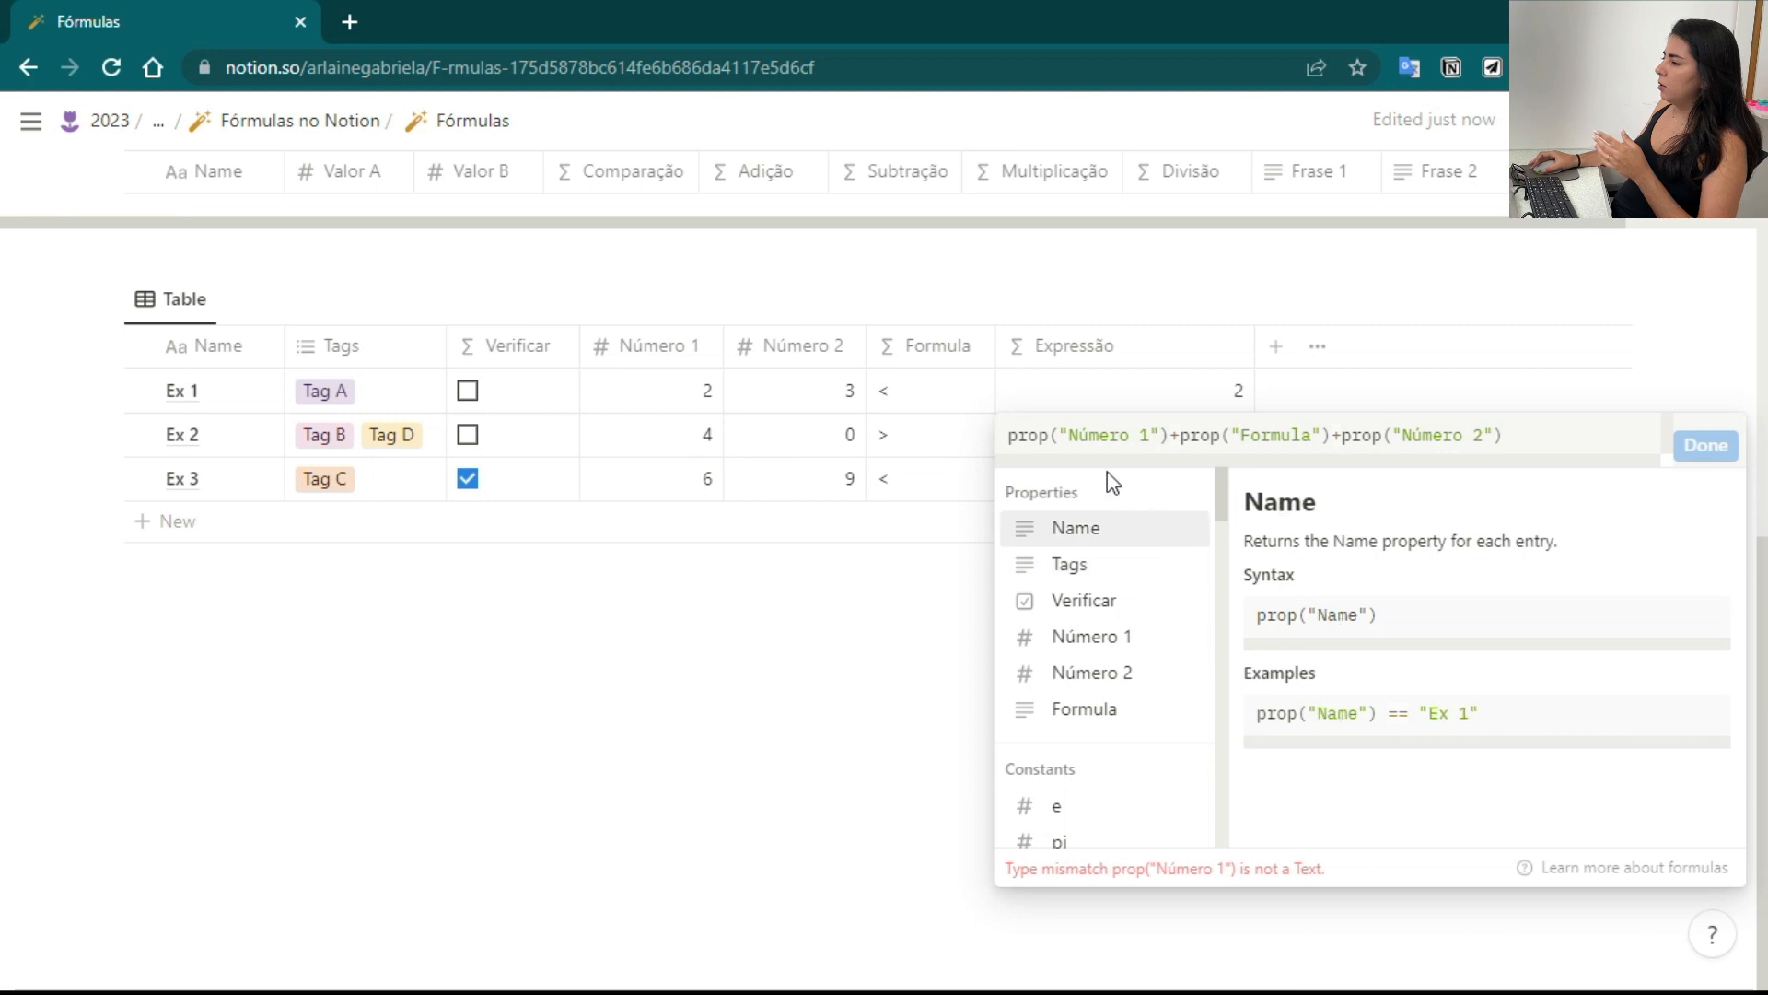
scroll(1165, 543, "down", 1)
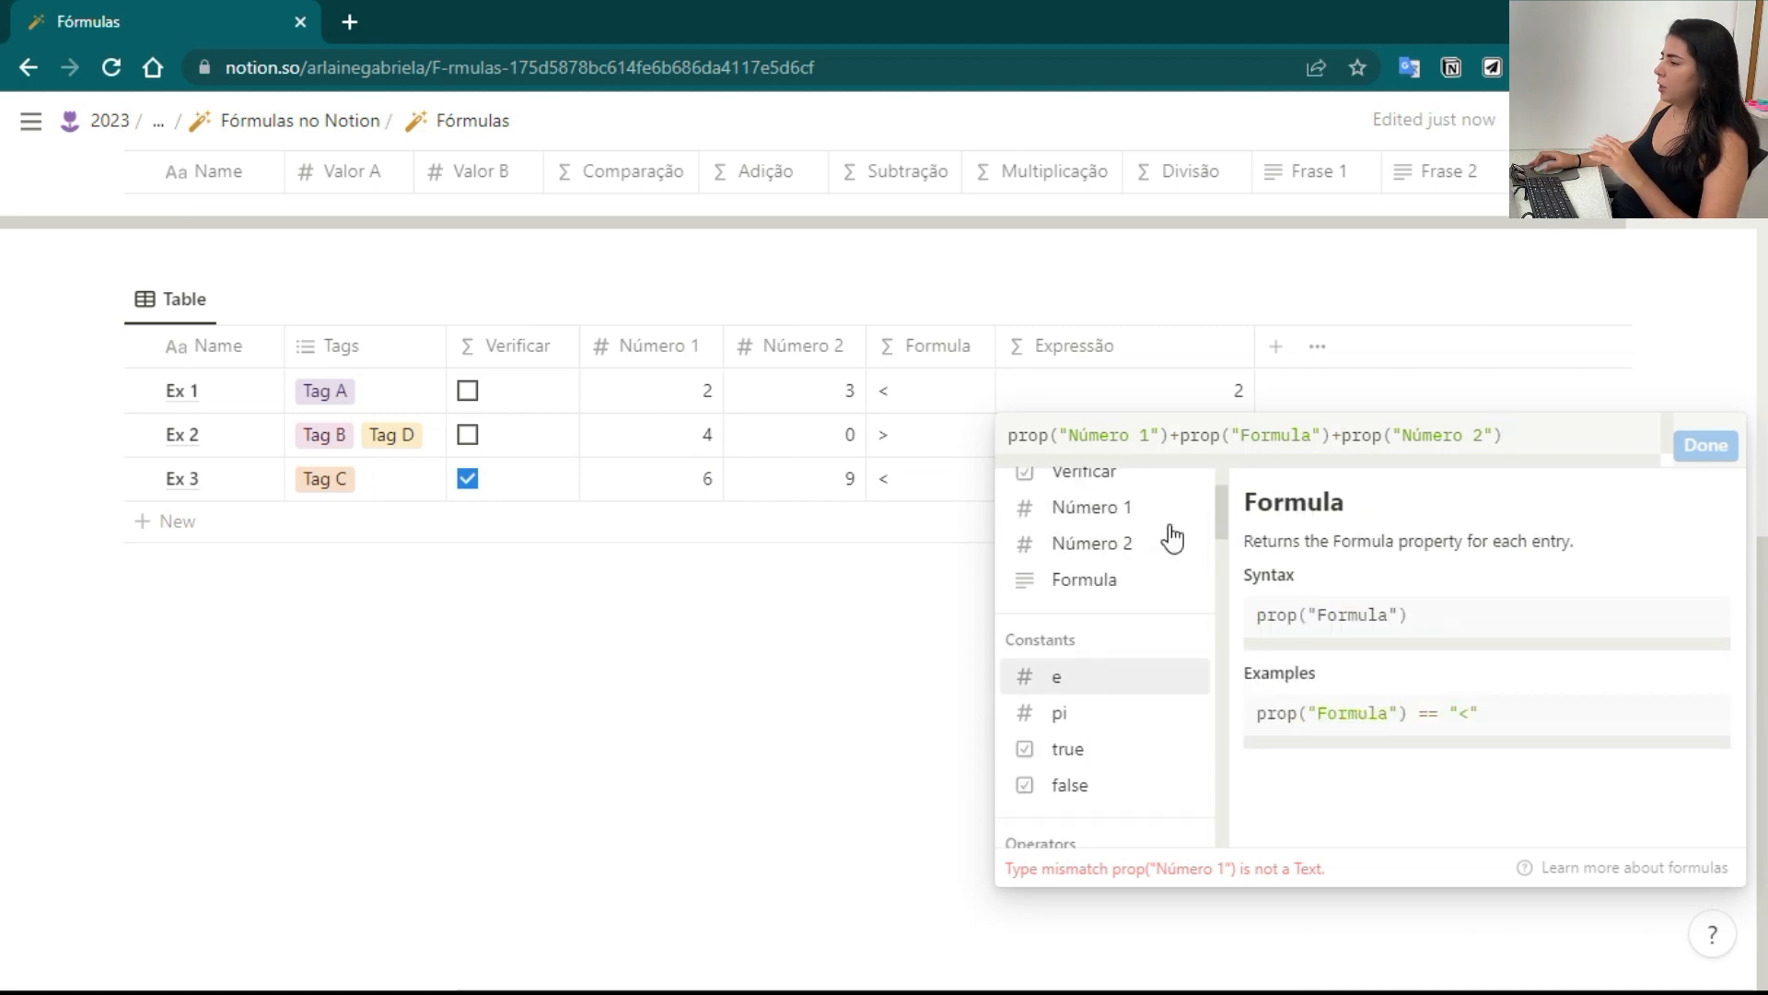
scroll(1129, 588, "down", 1)
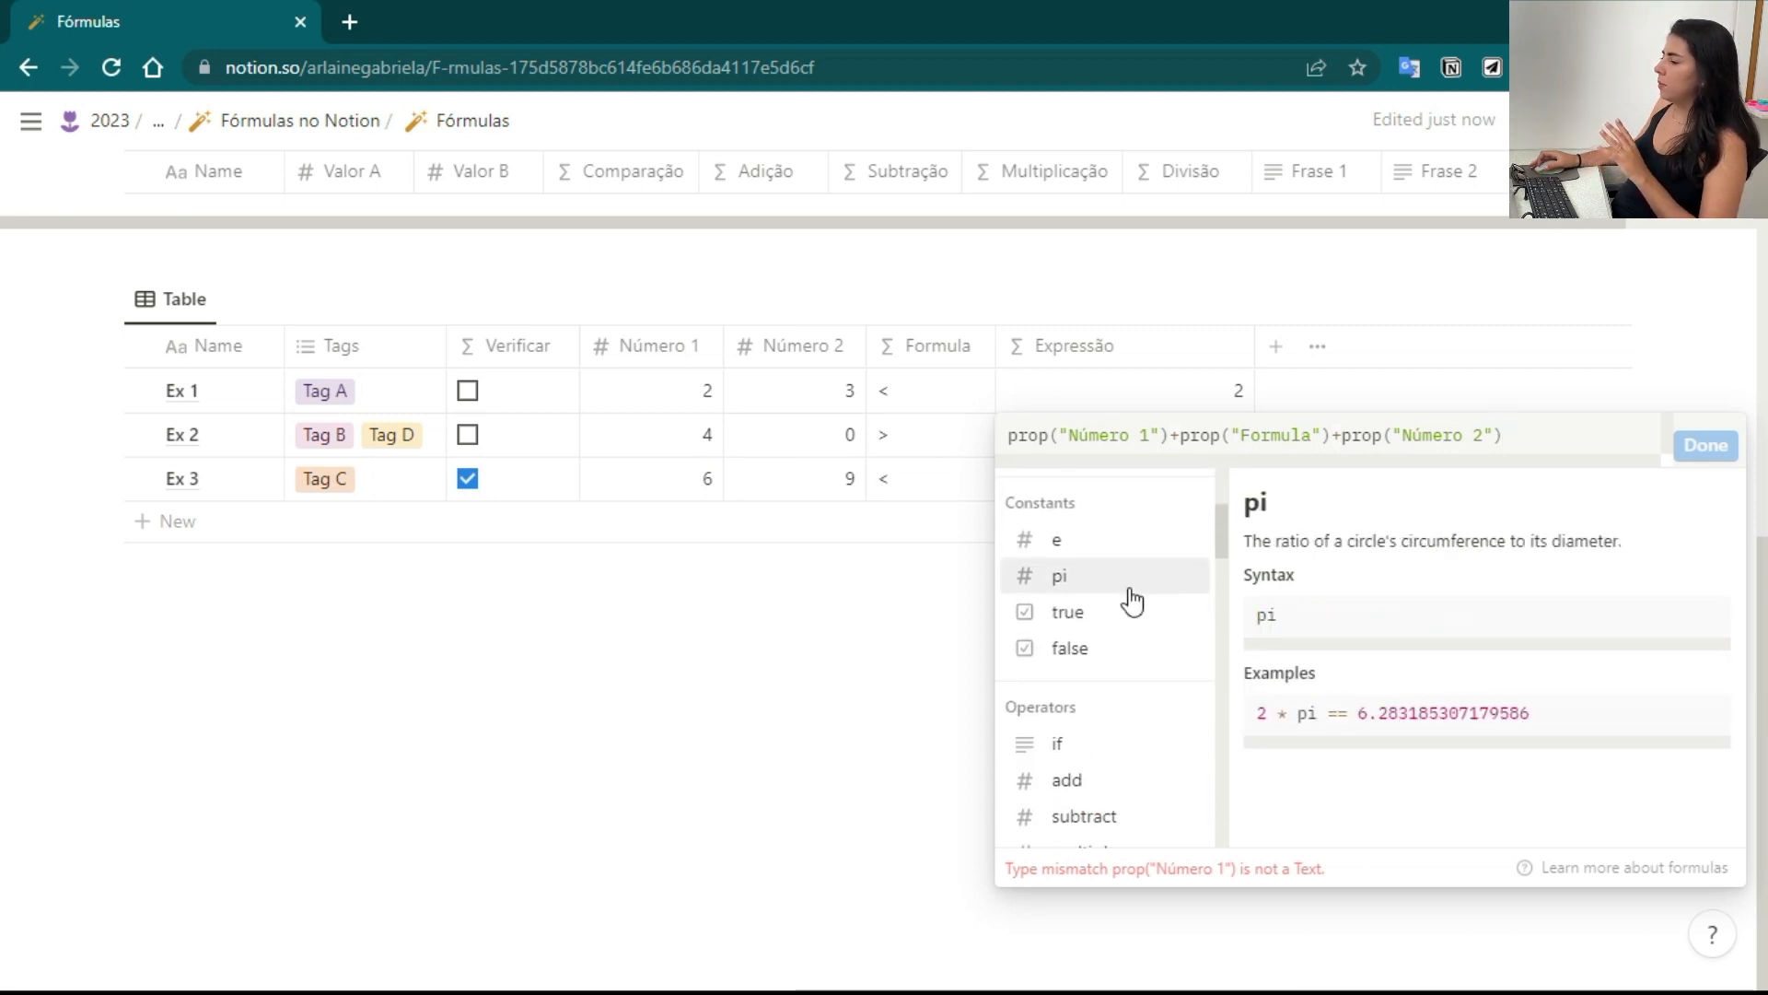
key("ctrl+a")
key("BackSpace")
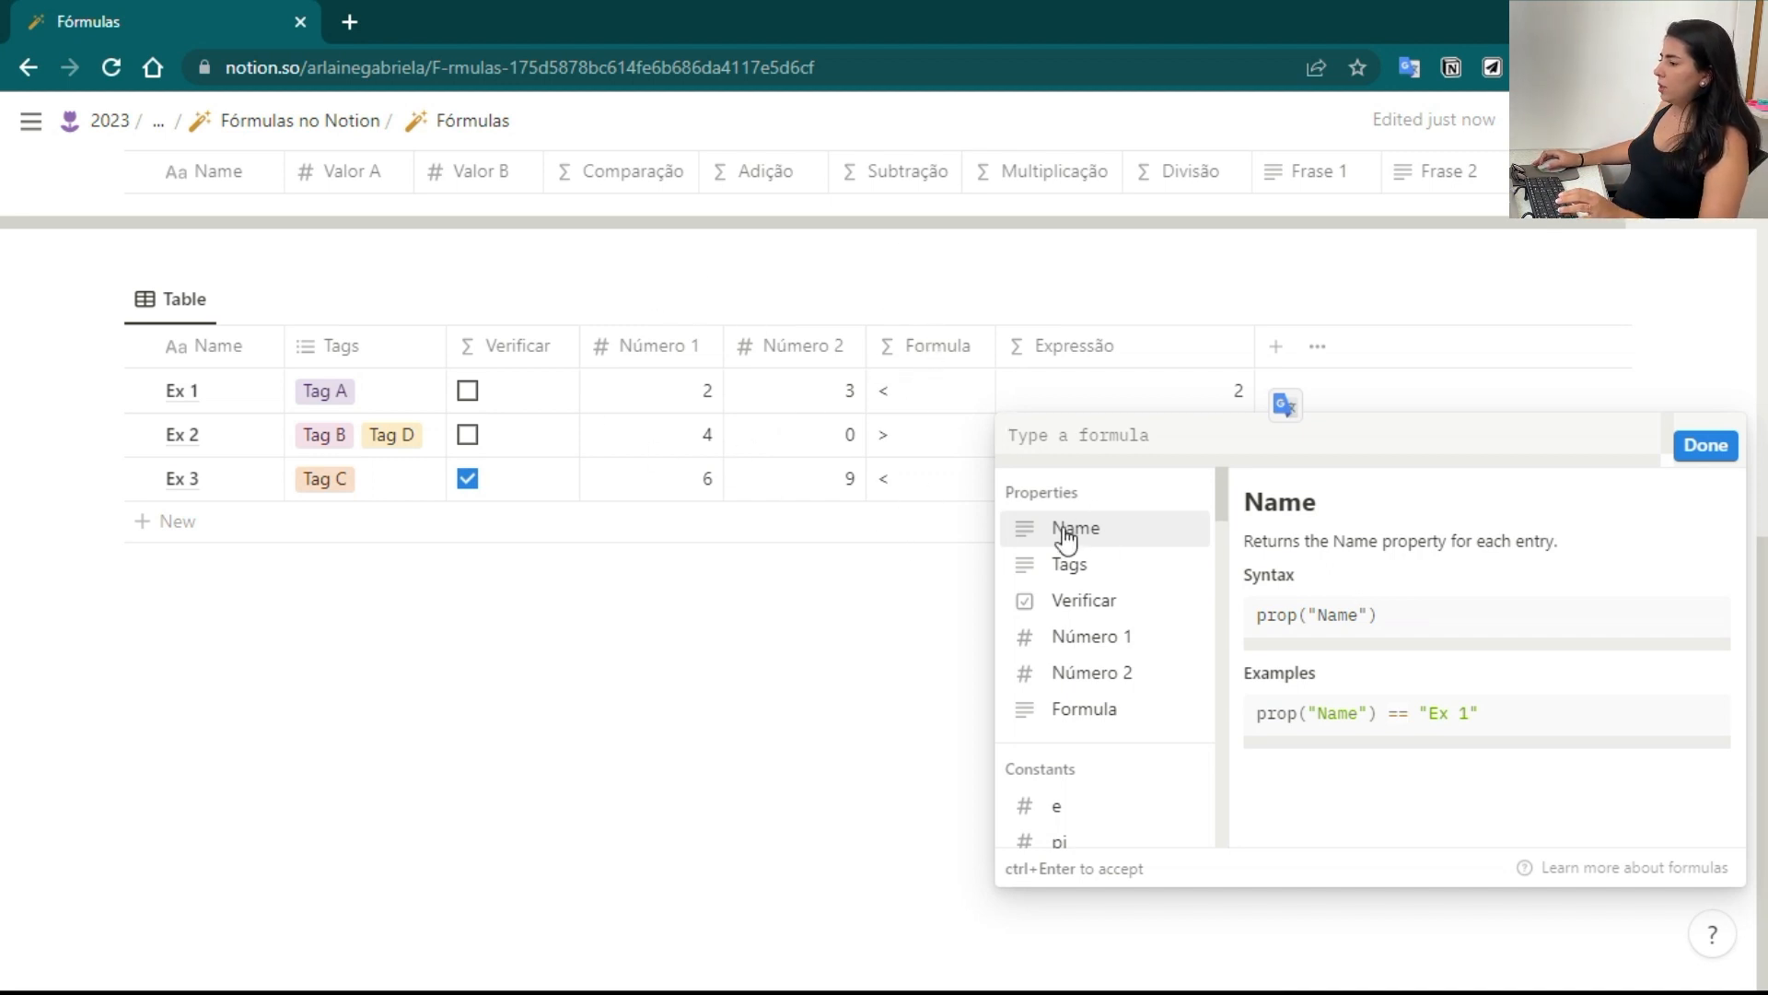
Start the Expressão formula with the format function wrapped around the Número 1 property
scroll(1084, 623, "down", 2)
scroll(1085, 624, "down", 10)
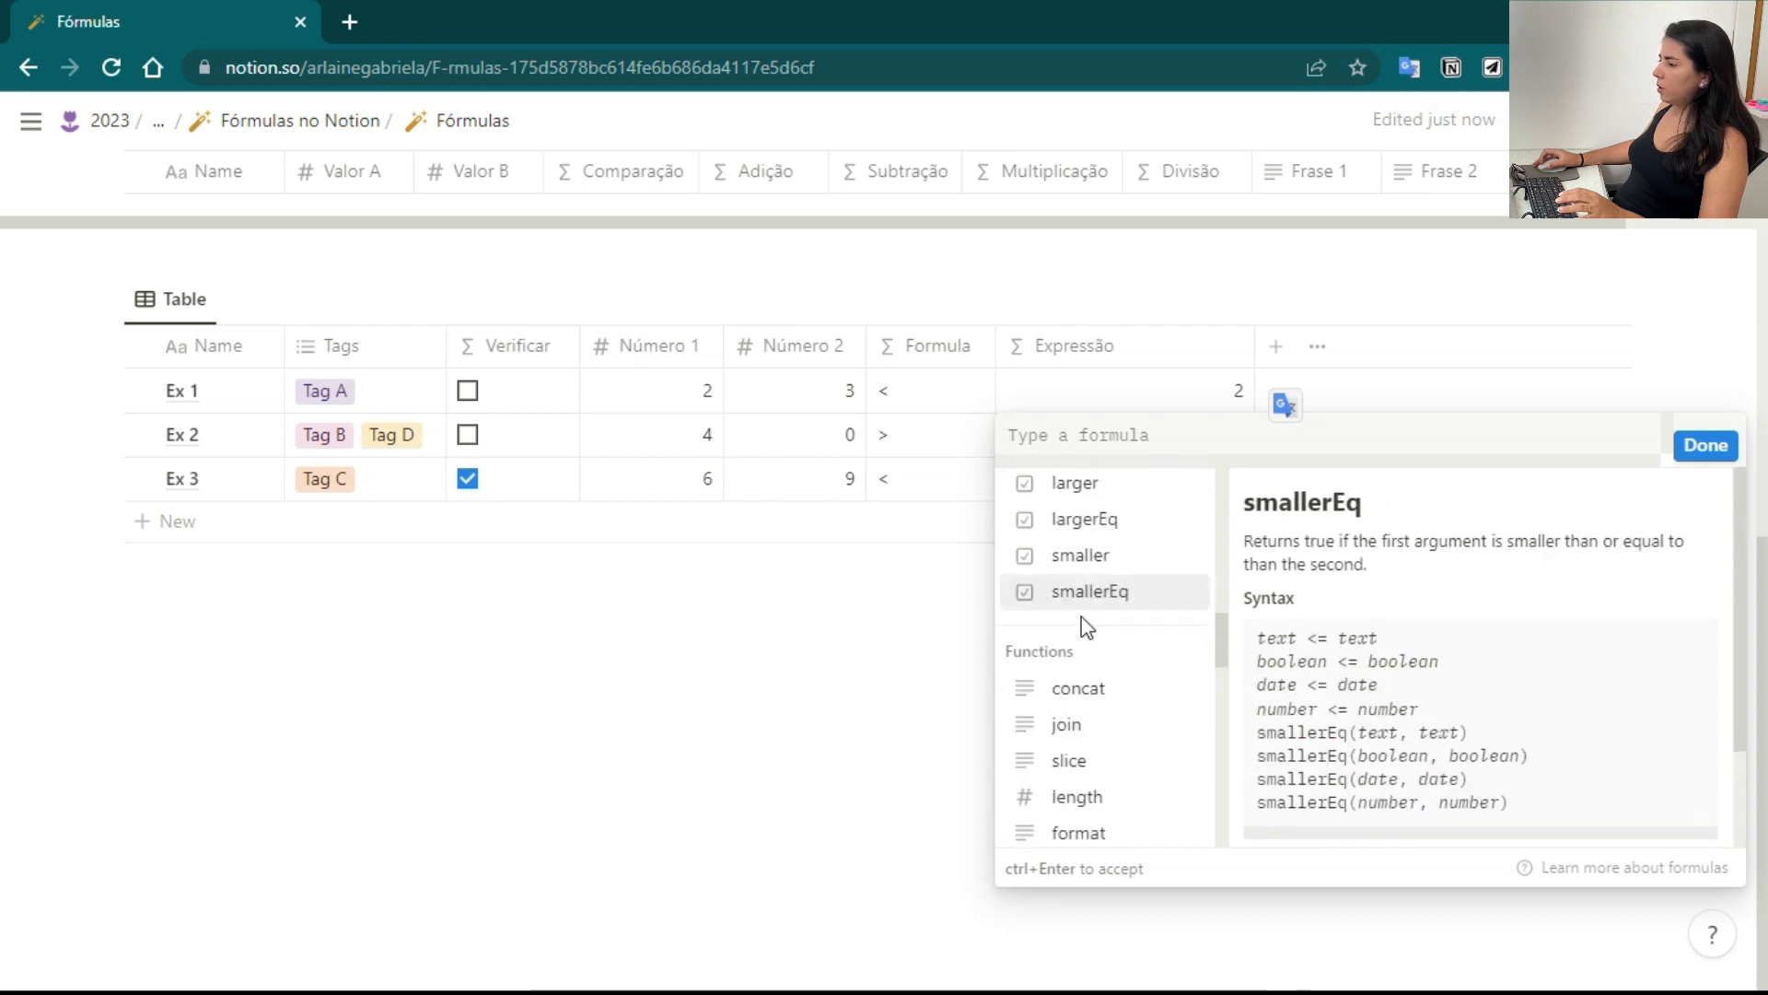
scroll(1098, 614, "down", 3)
mouse_move(1075, 707)
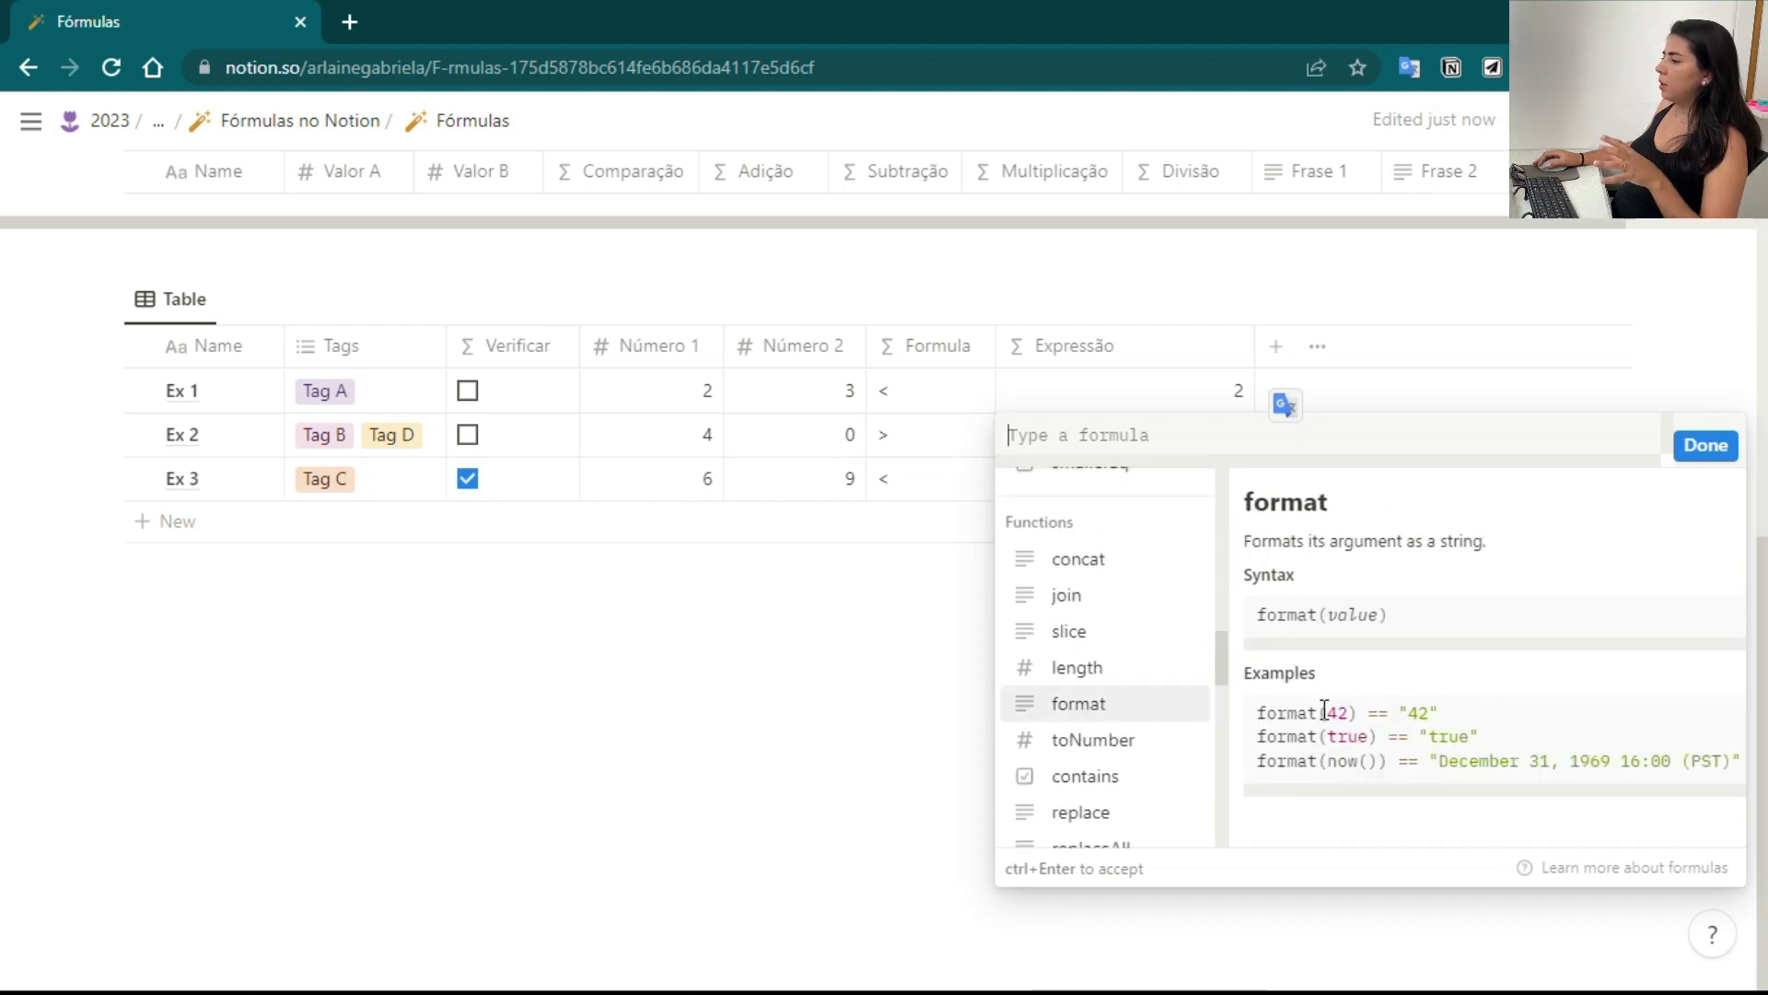
left_click(1117, 708)
scroll(1112, 686, "up", 15)
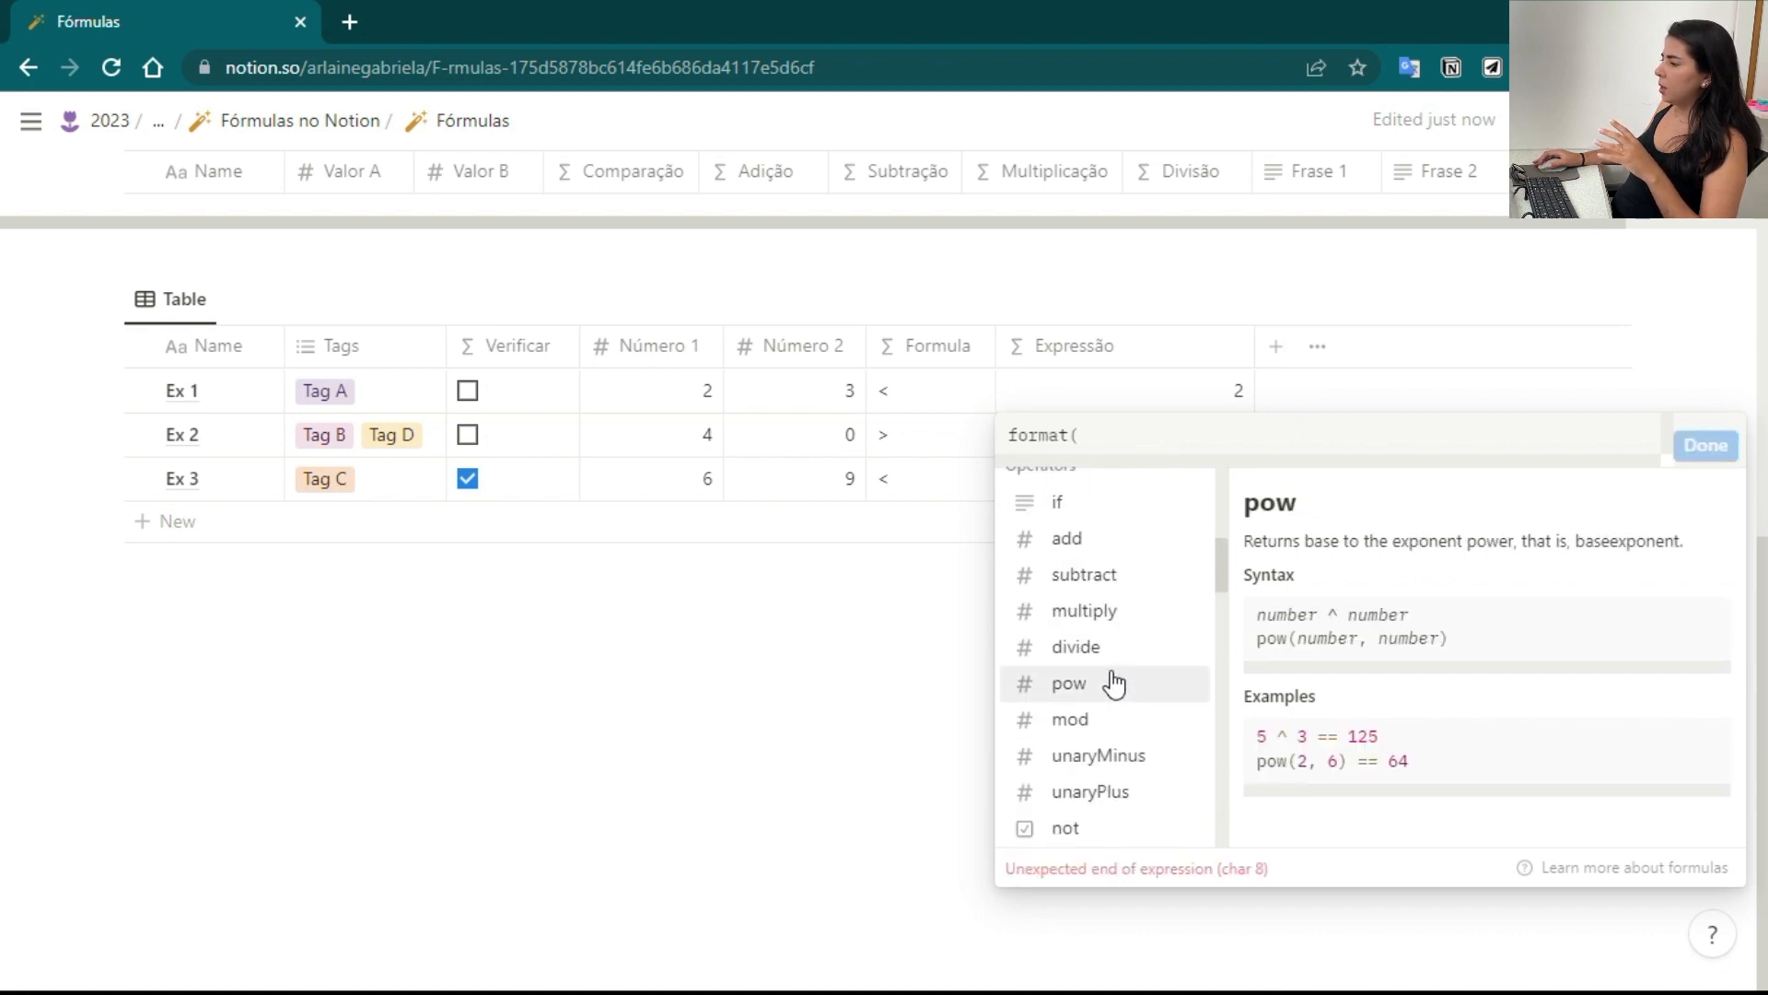
left_click(1113, 641)
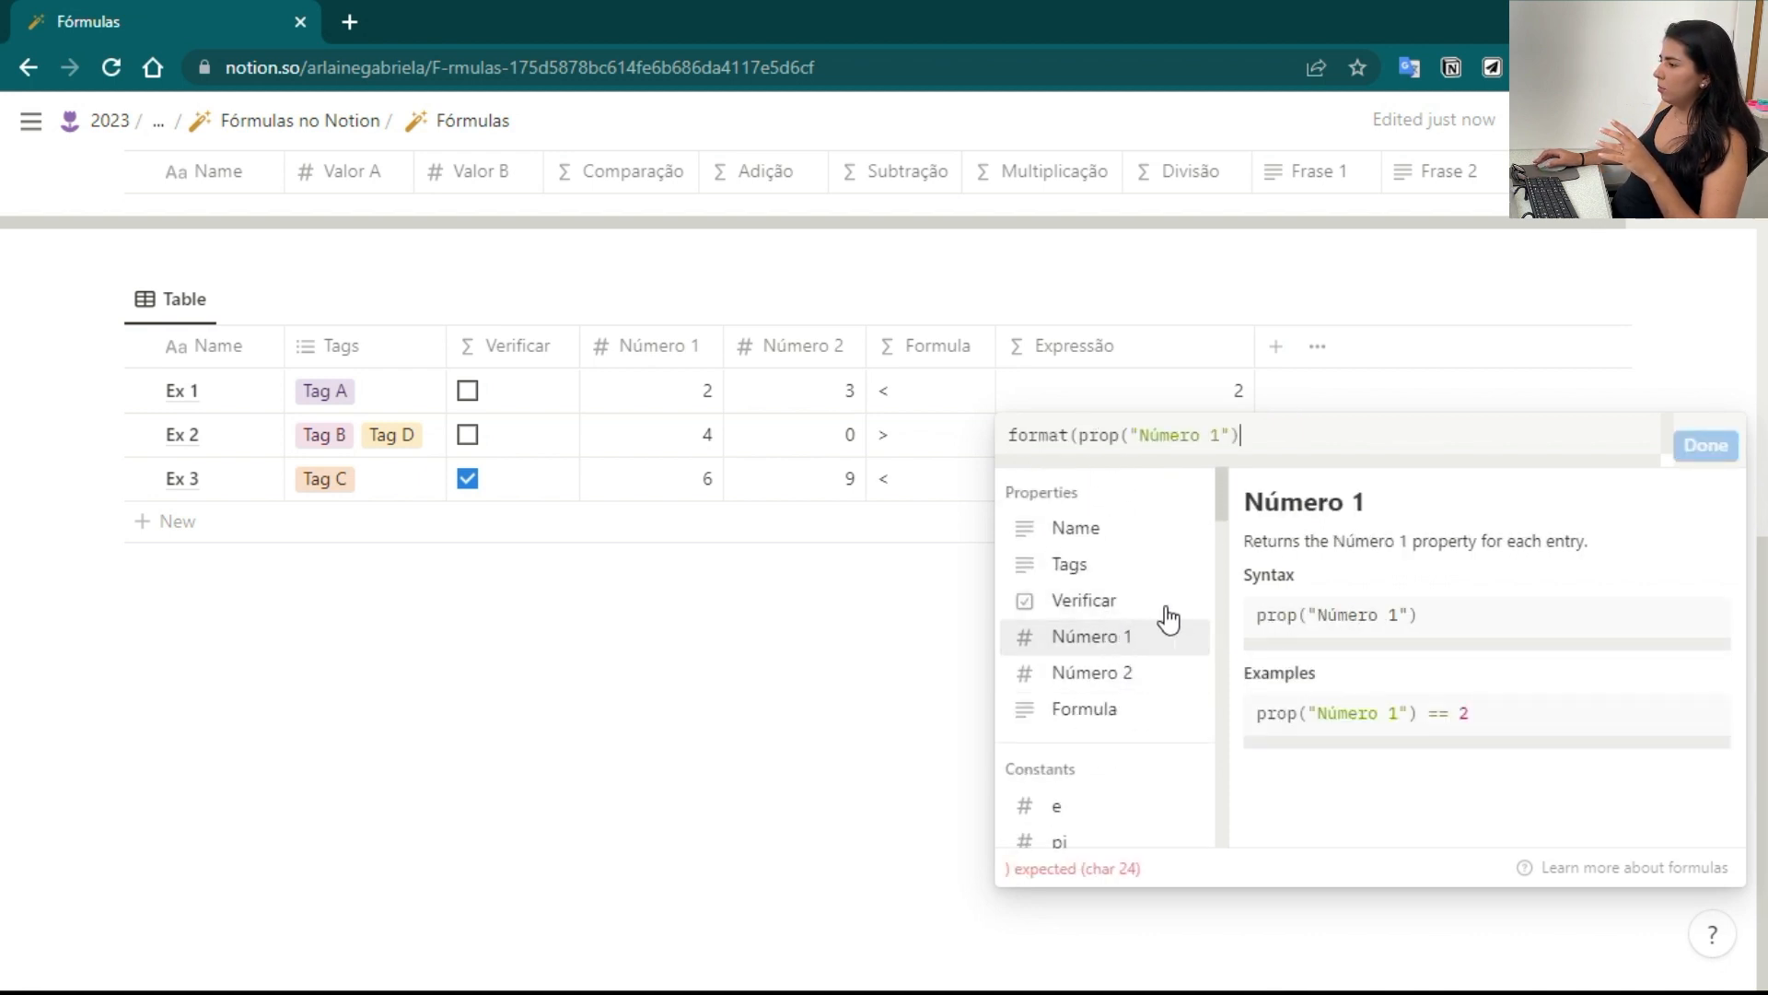
type(")")
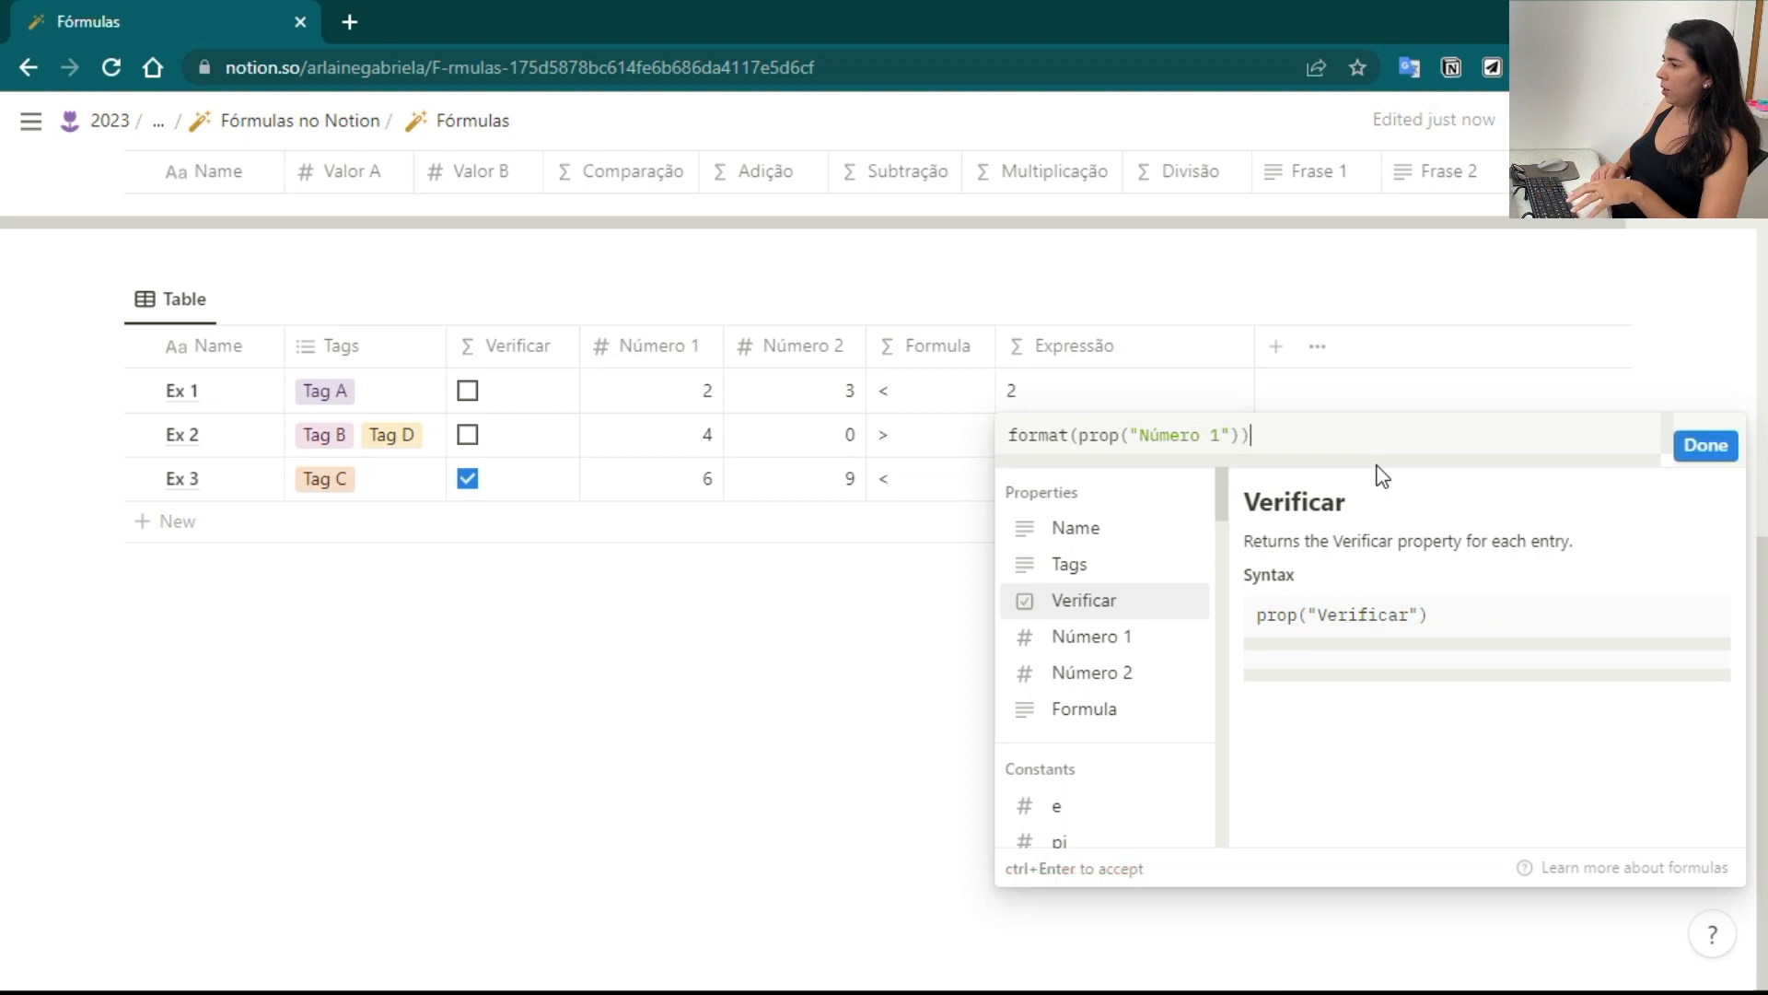
Append the Formula property to the Expressão formula with a plus sign
type("+")
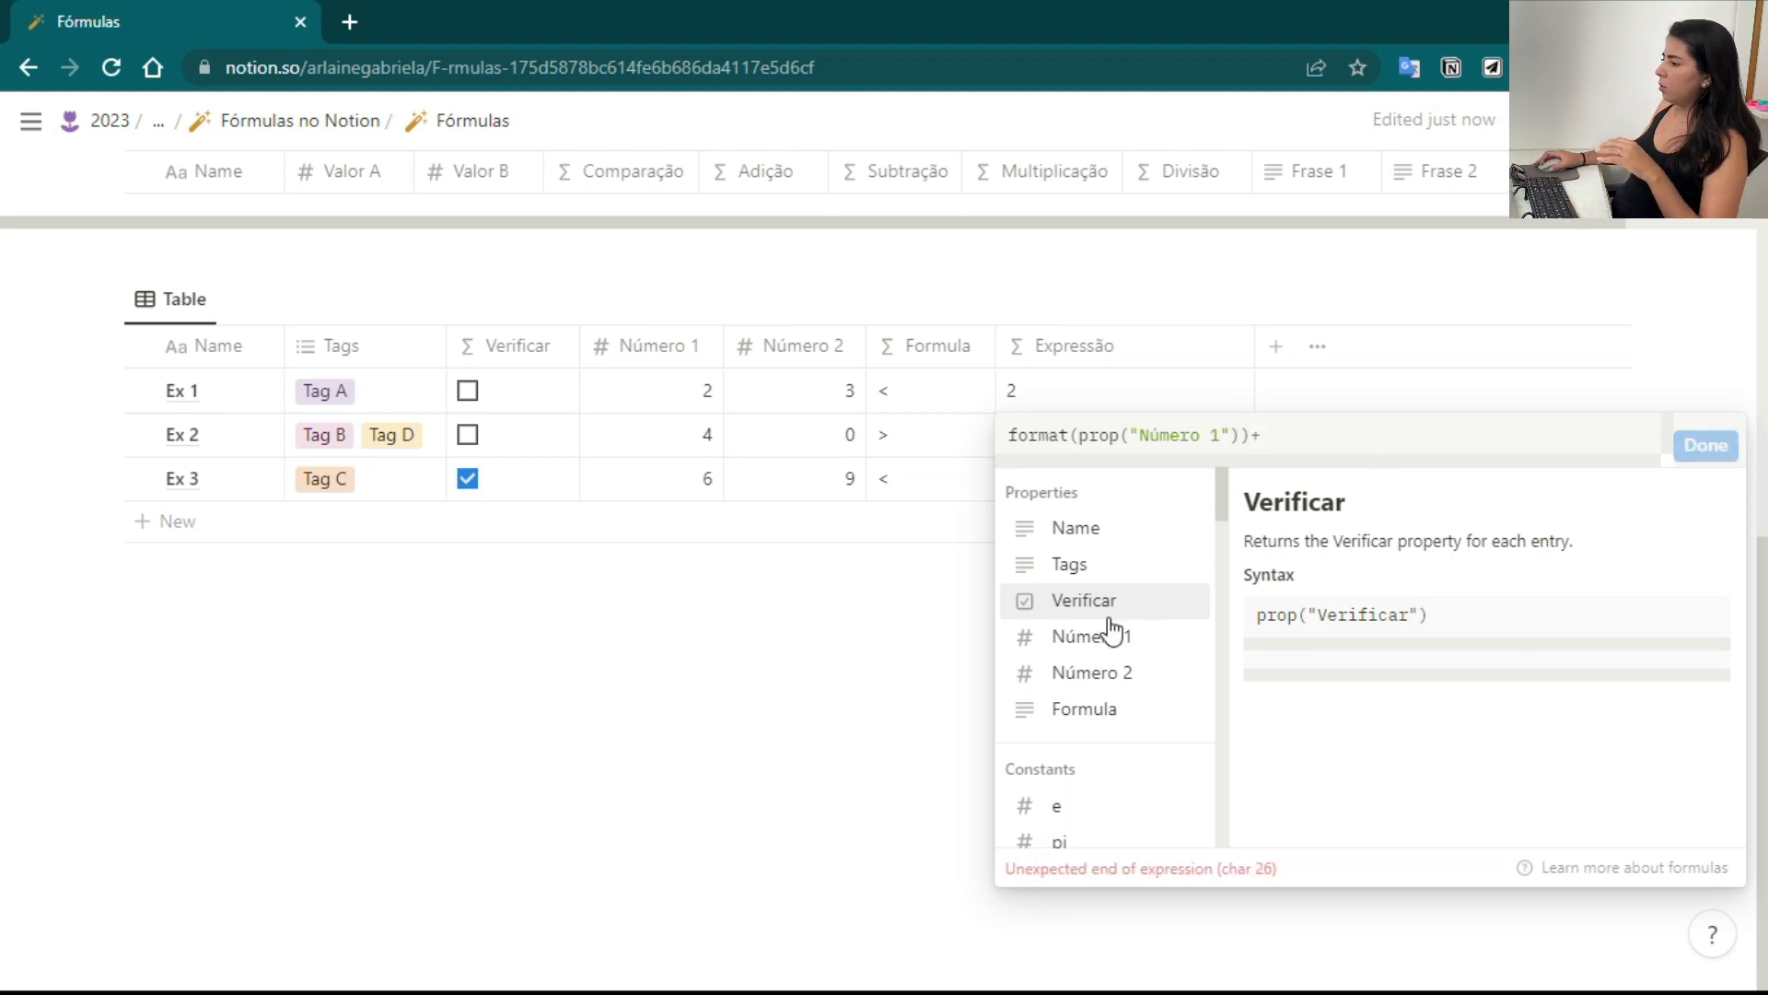
scroll(1110, 635, "down", 2)
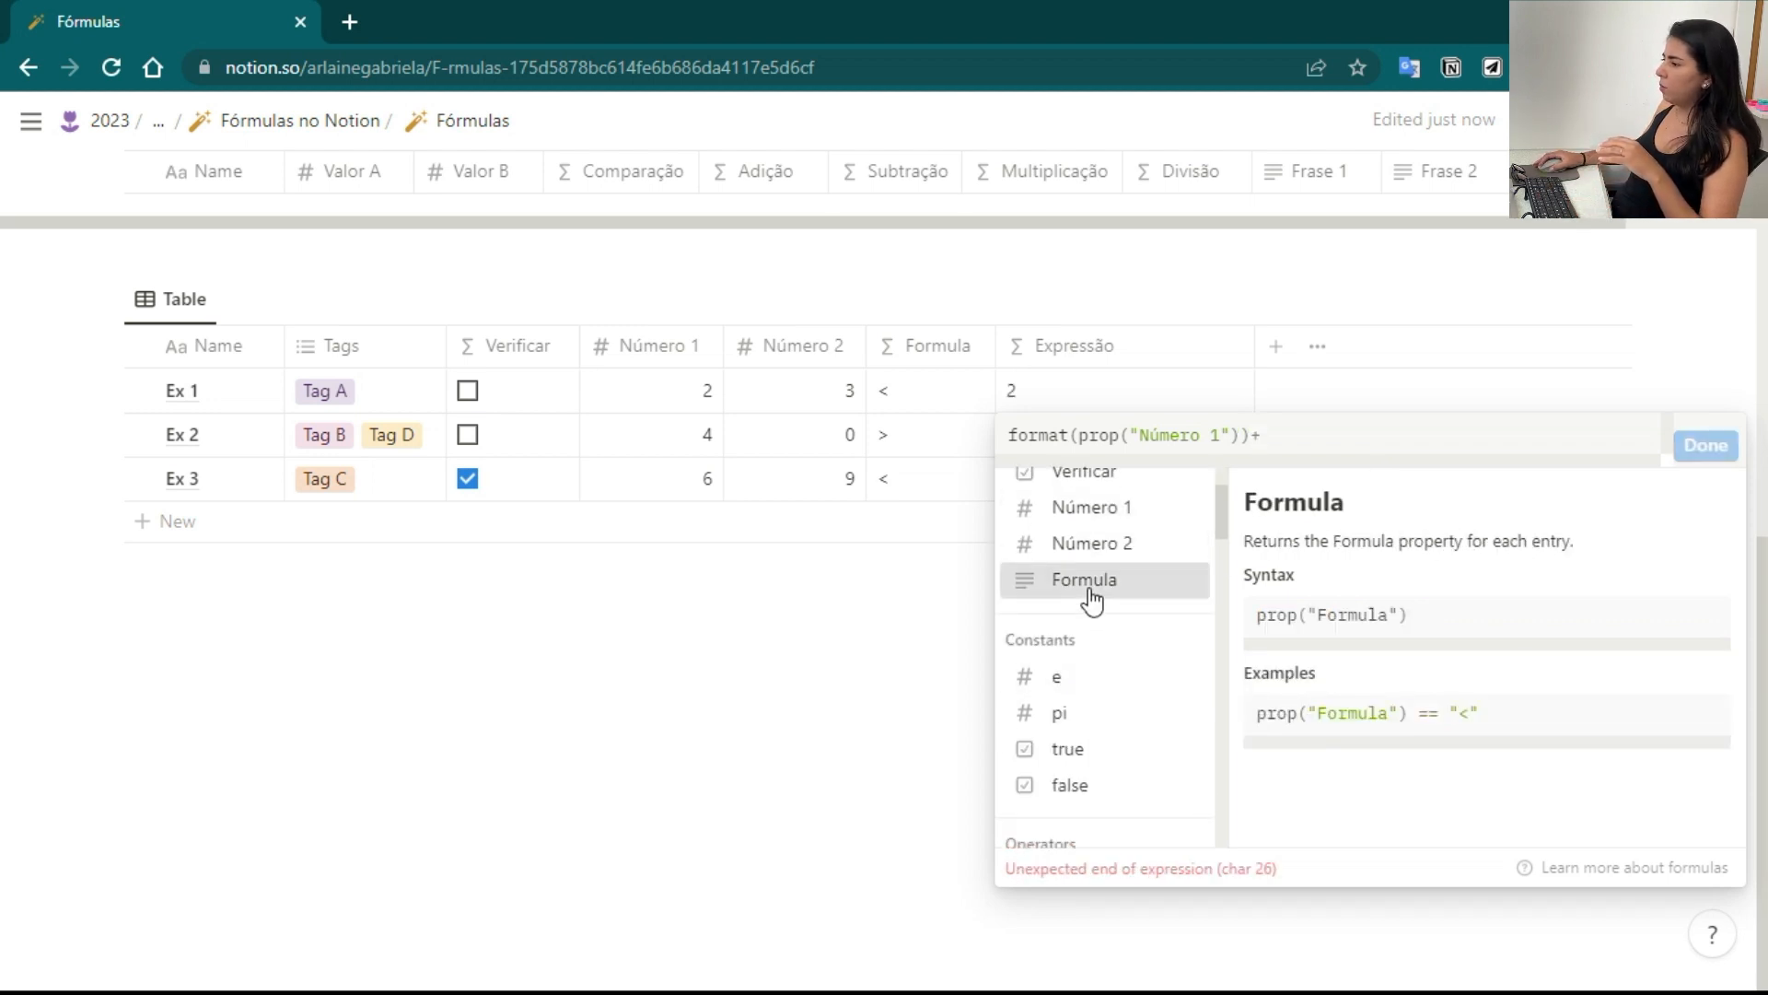
left_click(1092, 601)
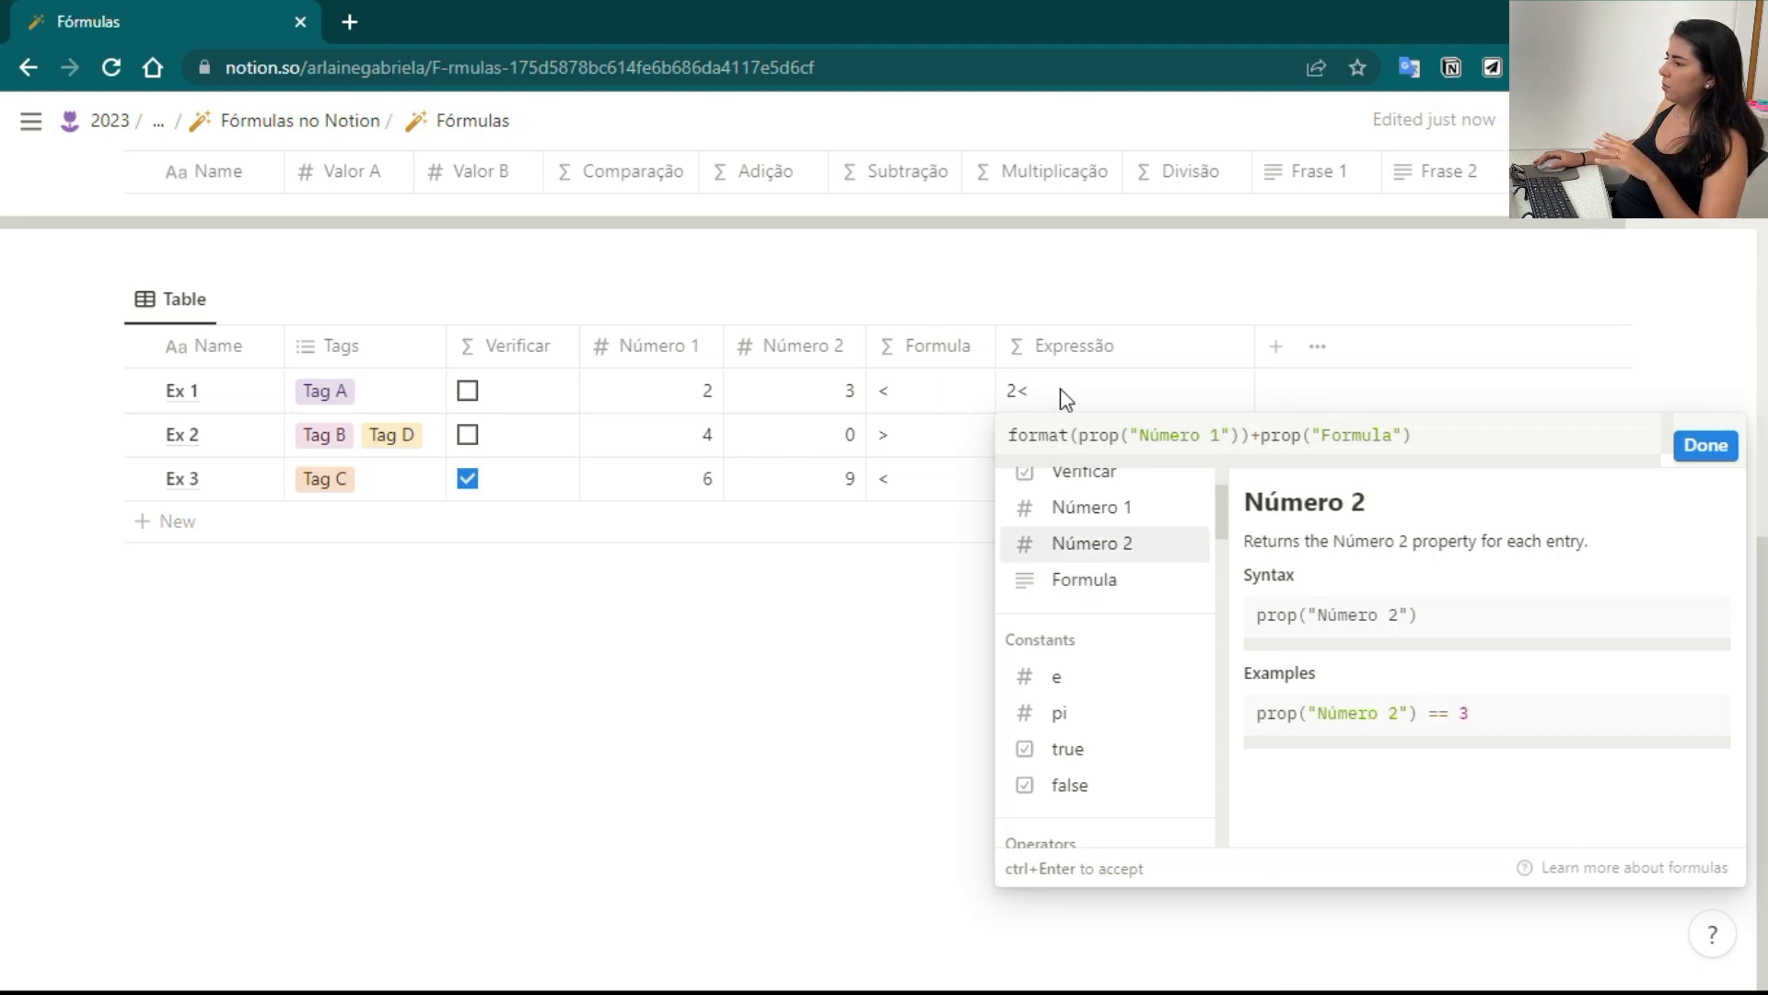
Append the Número 2 property wrapped in format with another plus sign, and save the Expressão formula
type("+")
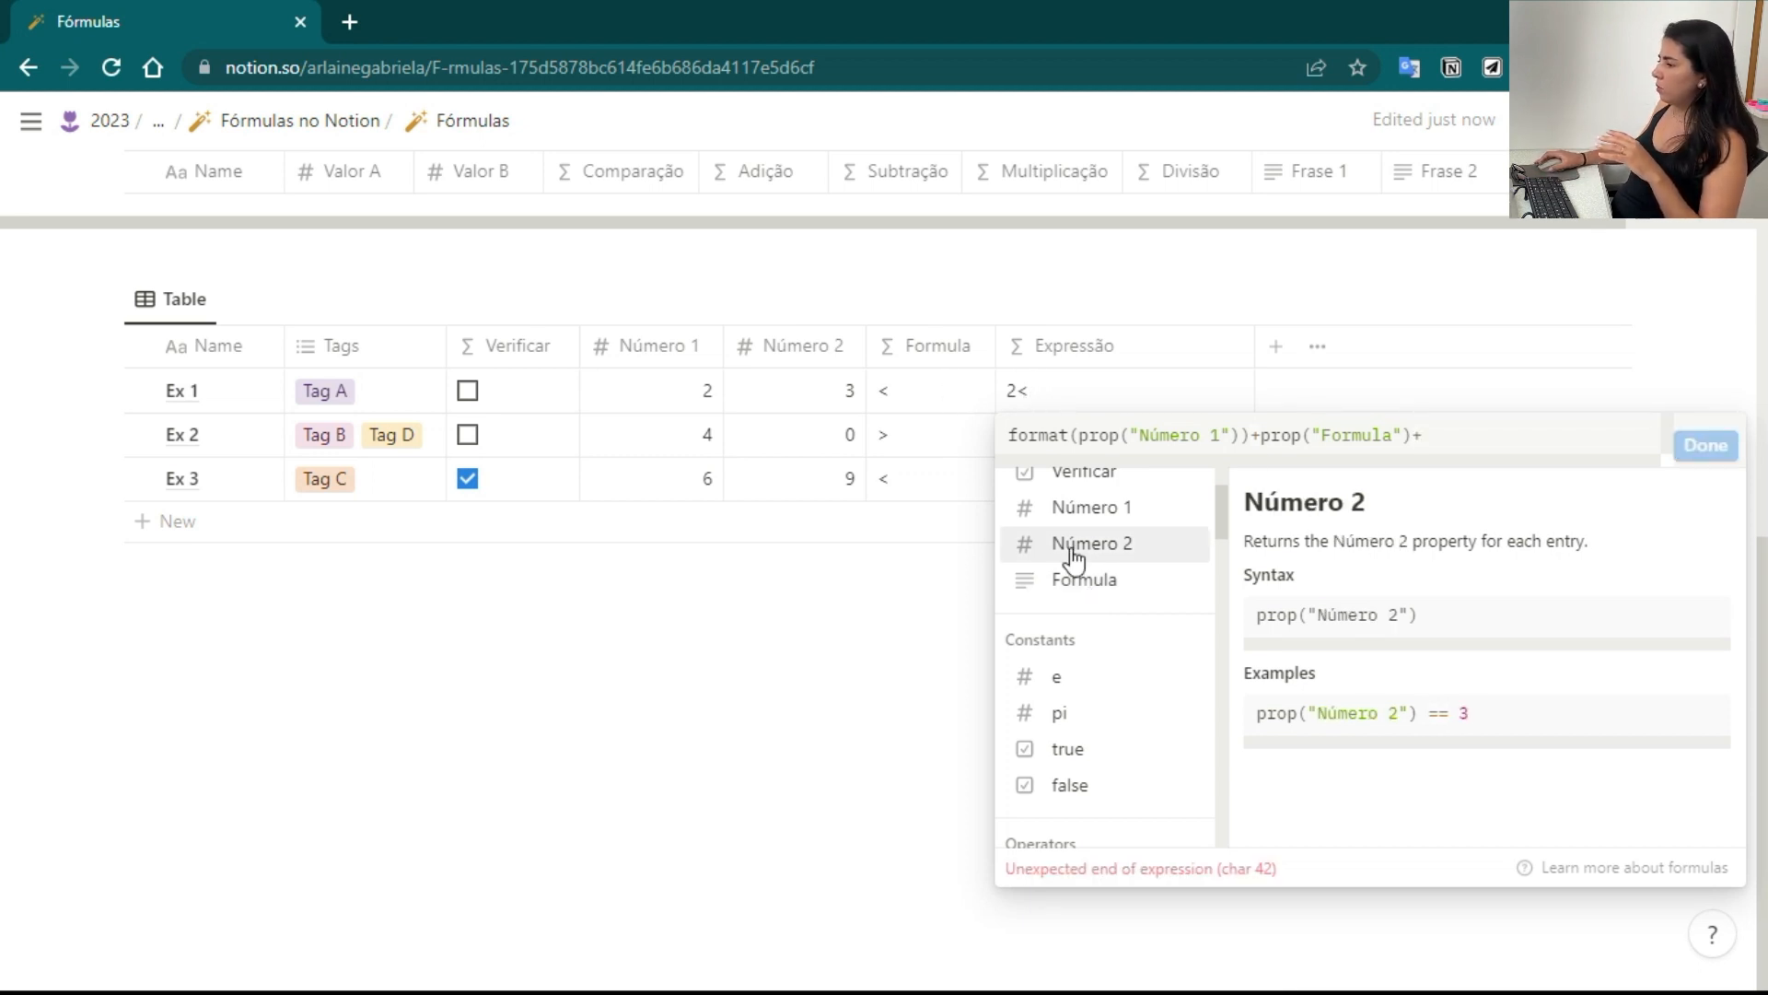
scroll(1106, 700, "down", 10)
scroll(1144, 732, "down", 2)
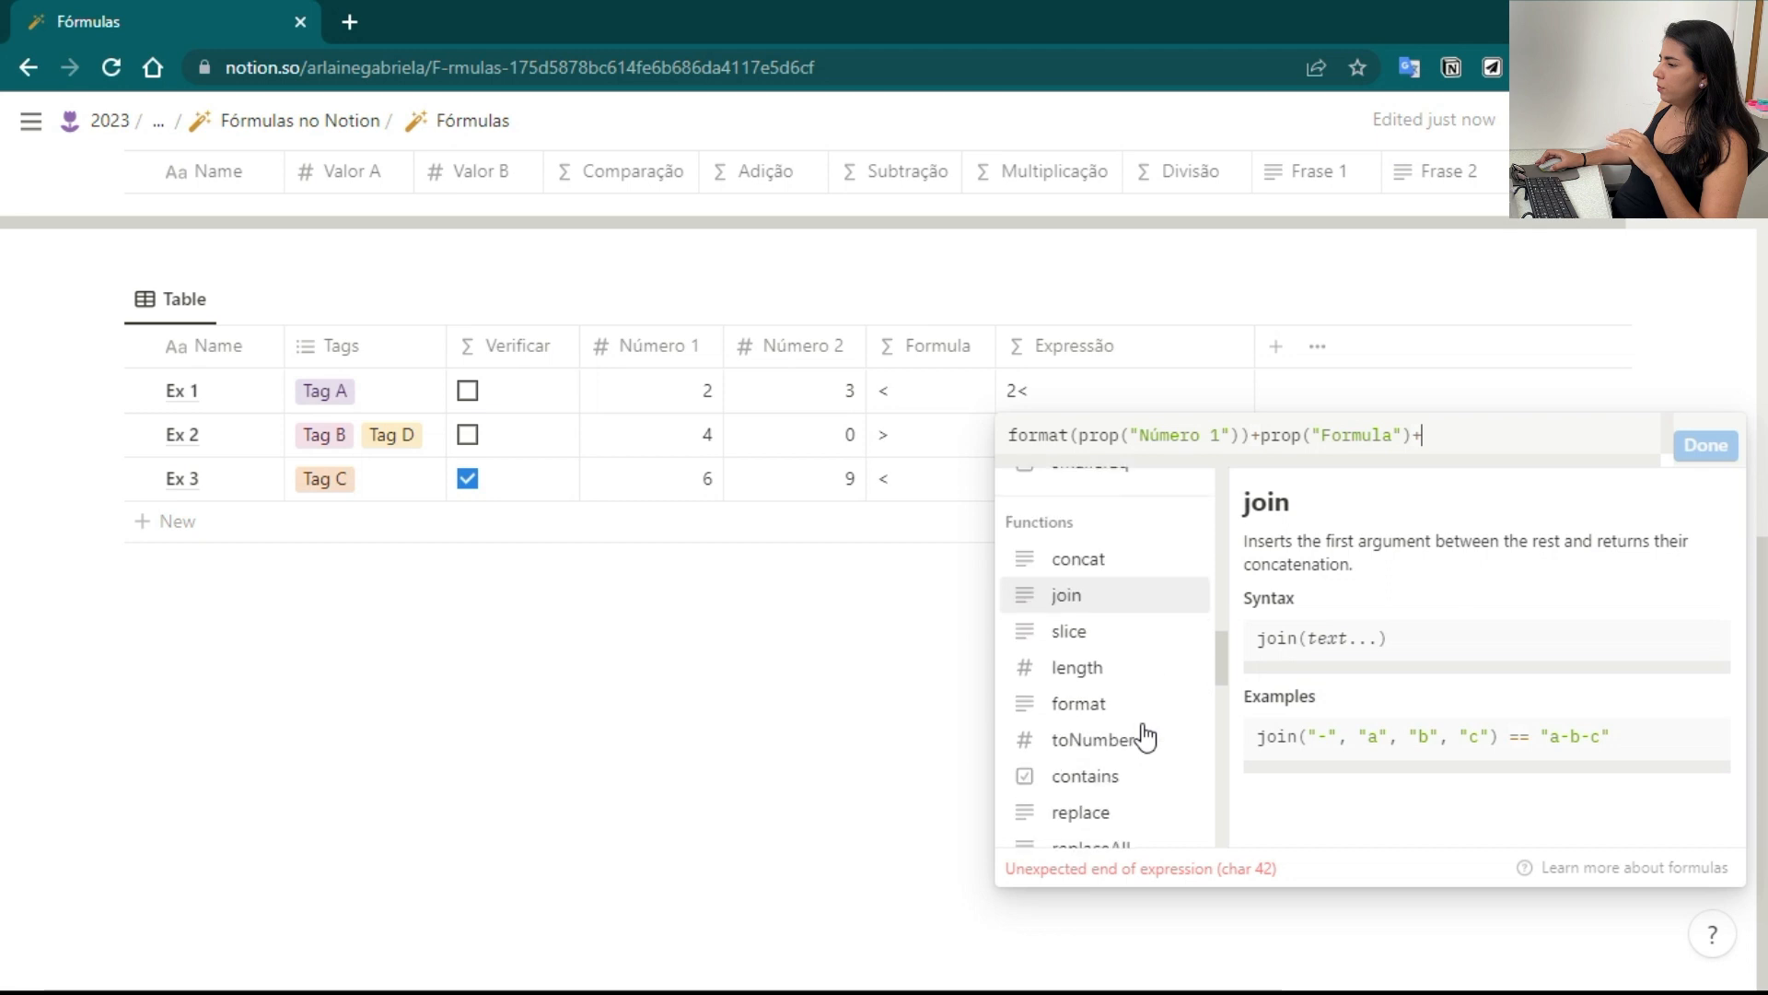
left_click(1113, 711)
scroll(1138, 622, "up", 7)
scroll(1137, 620, "up", 3)
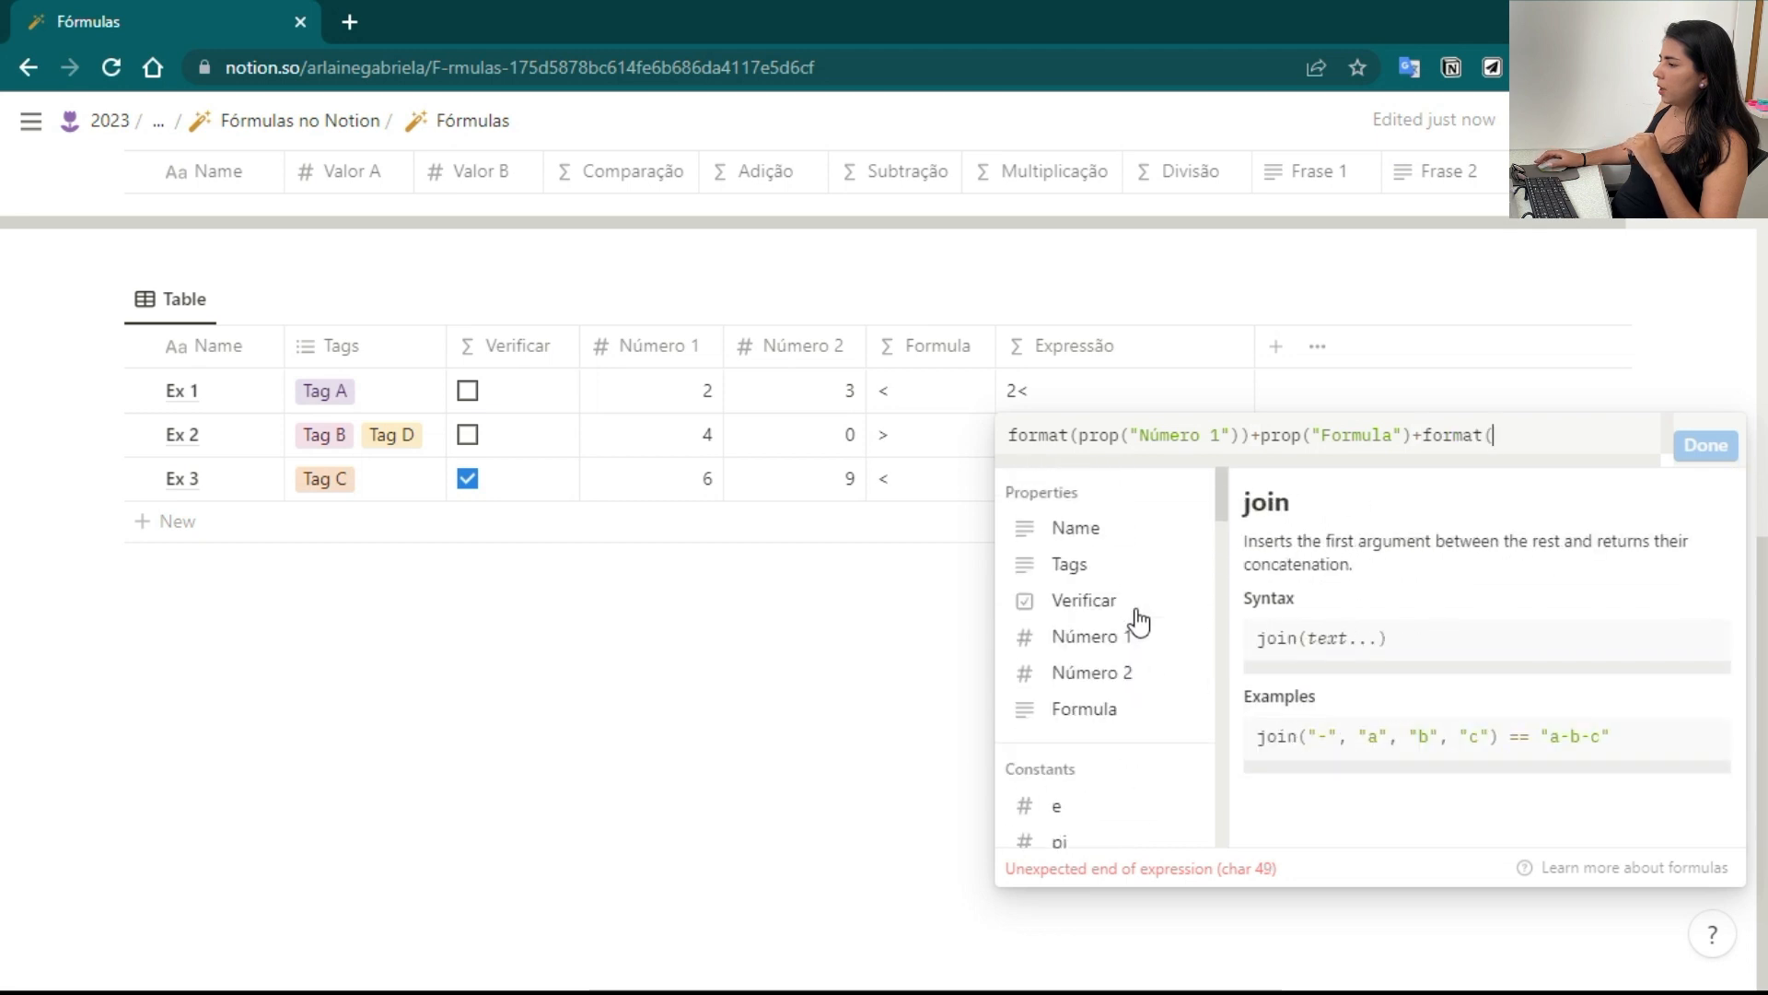
left_click(1139, 696)
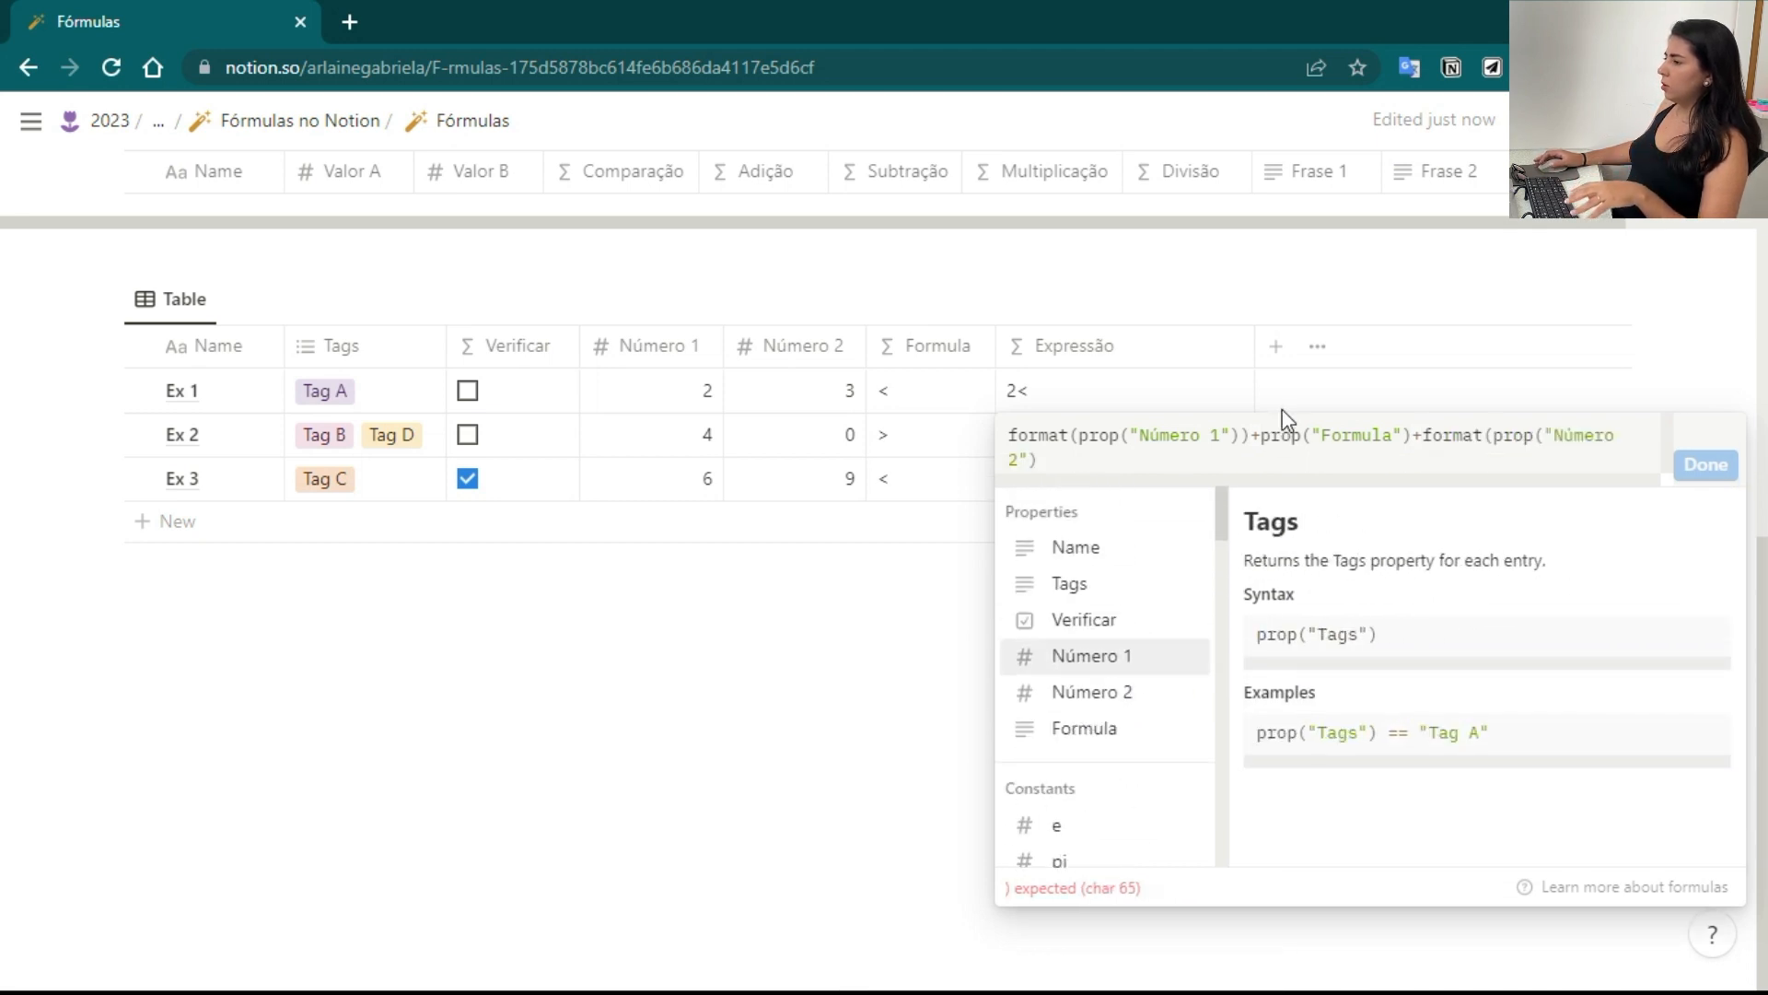
type(")")
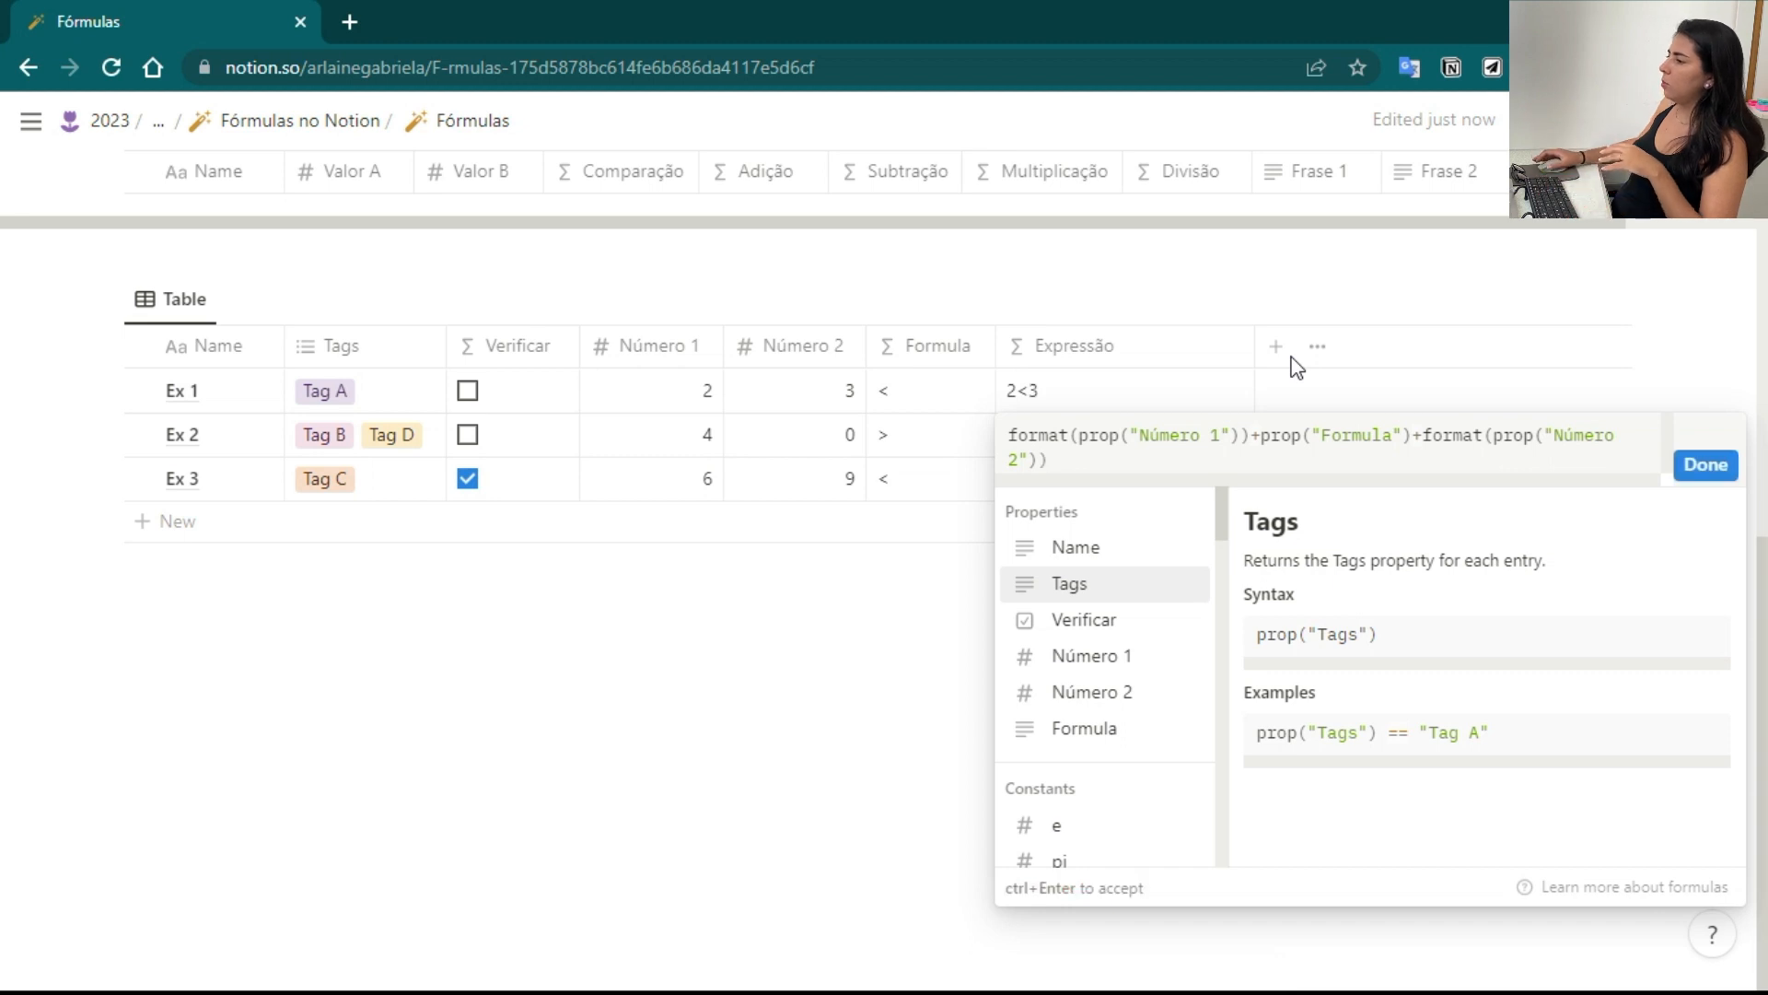
left_click(1704, 468)
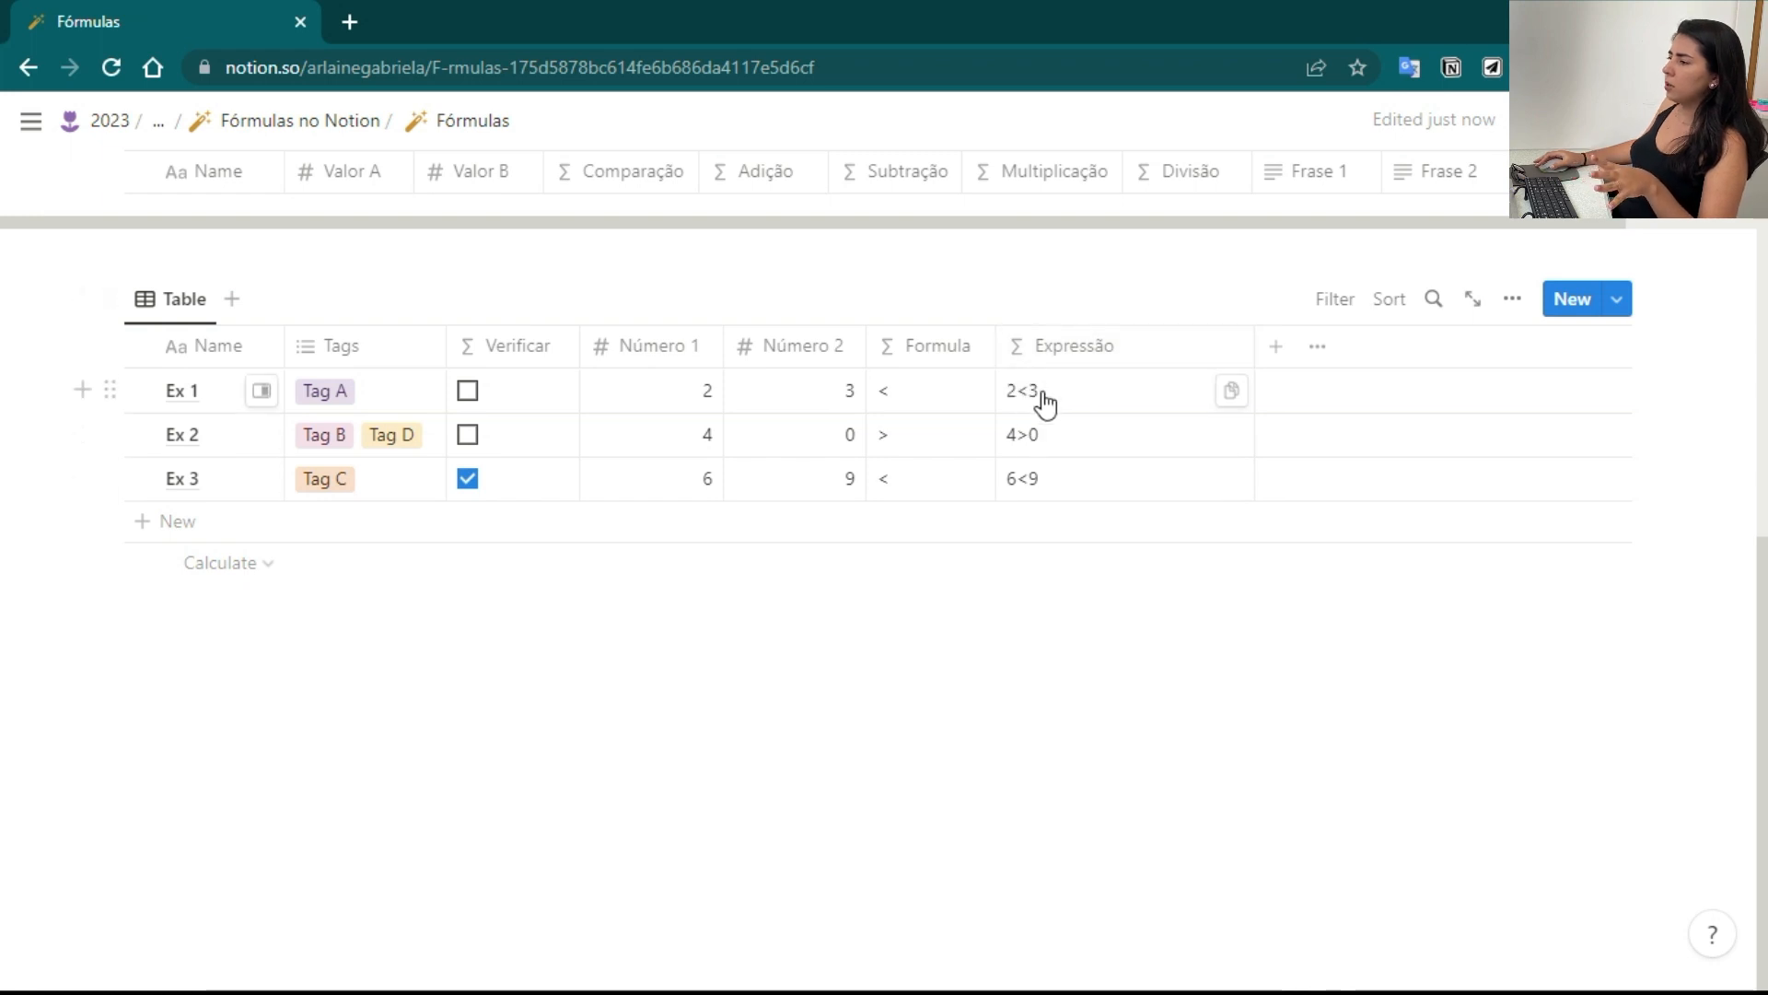
Reopen the Expressão formula and insert a quoted space " " plus a plus sign between Número 1 and Formula
left_click(1073, 405)
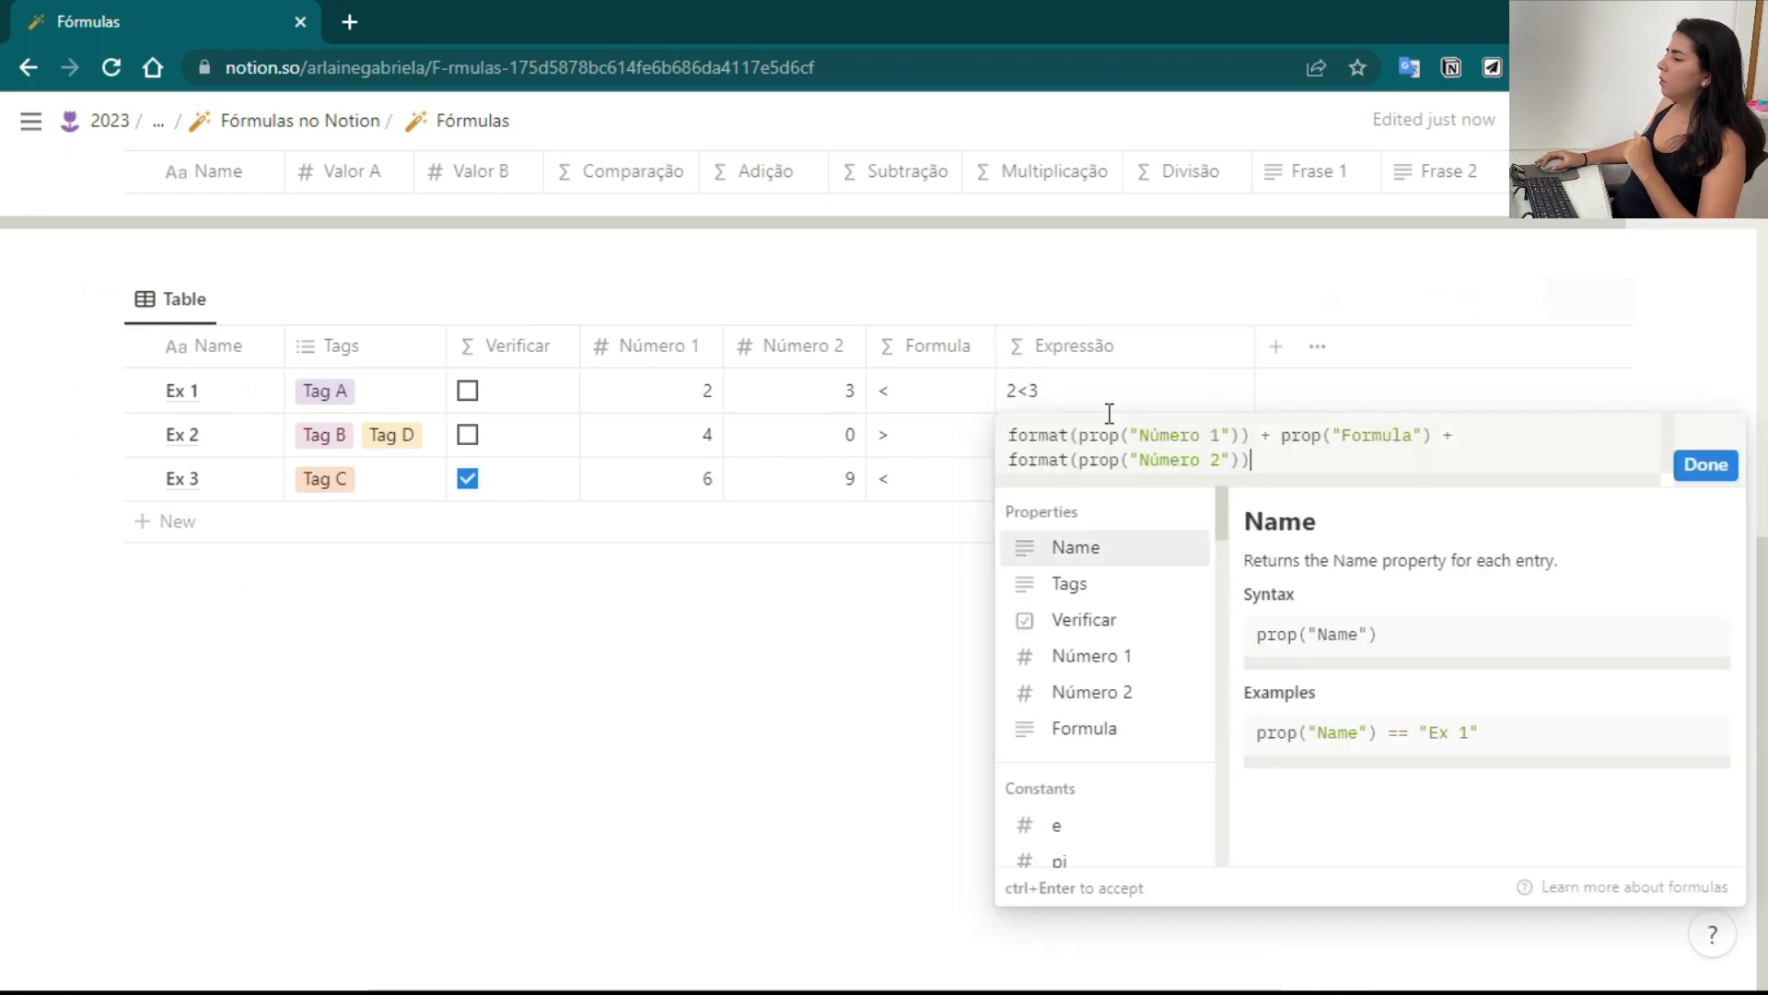
left_click(1274, 435)
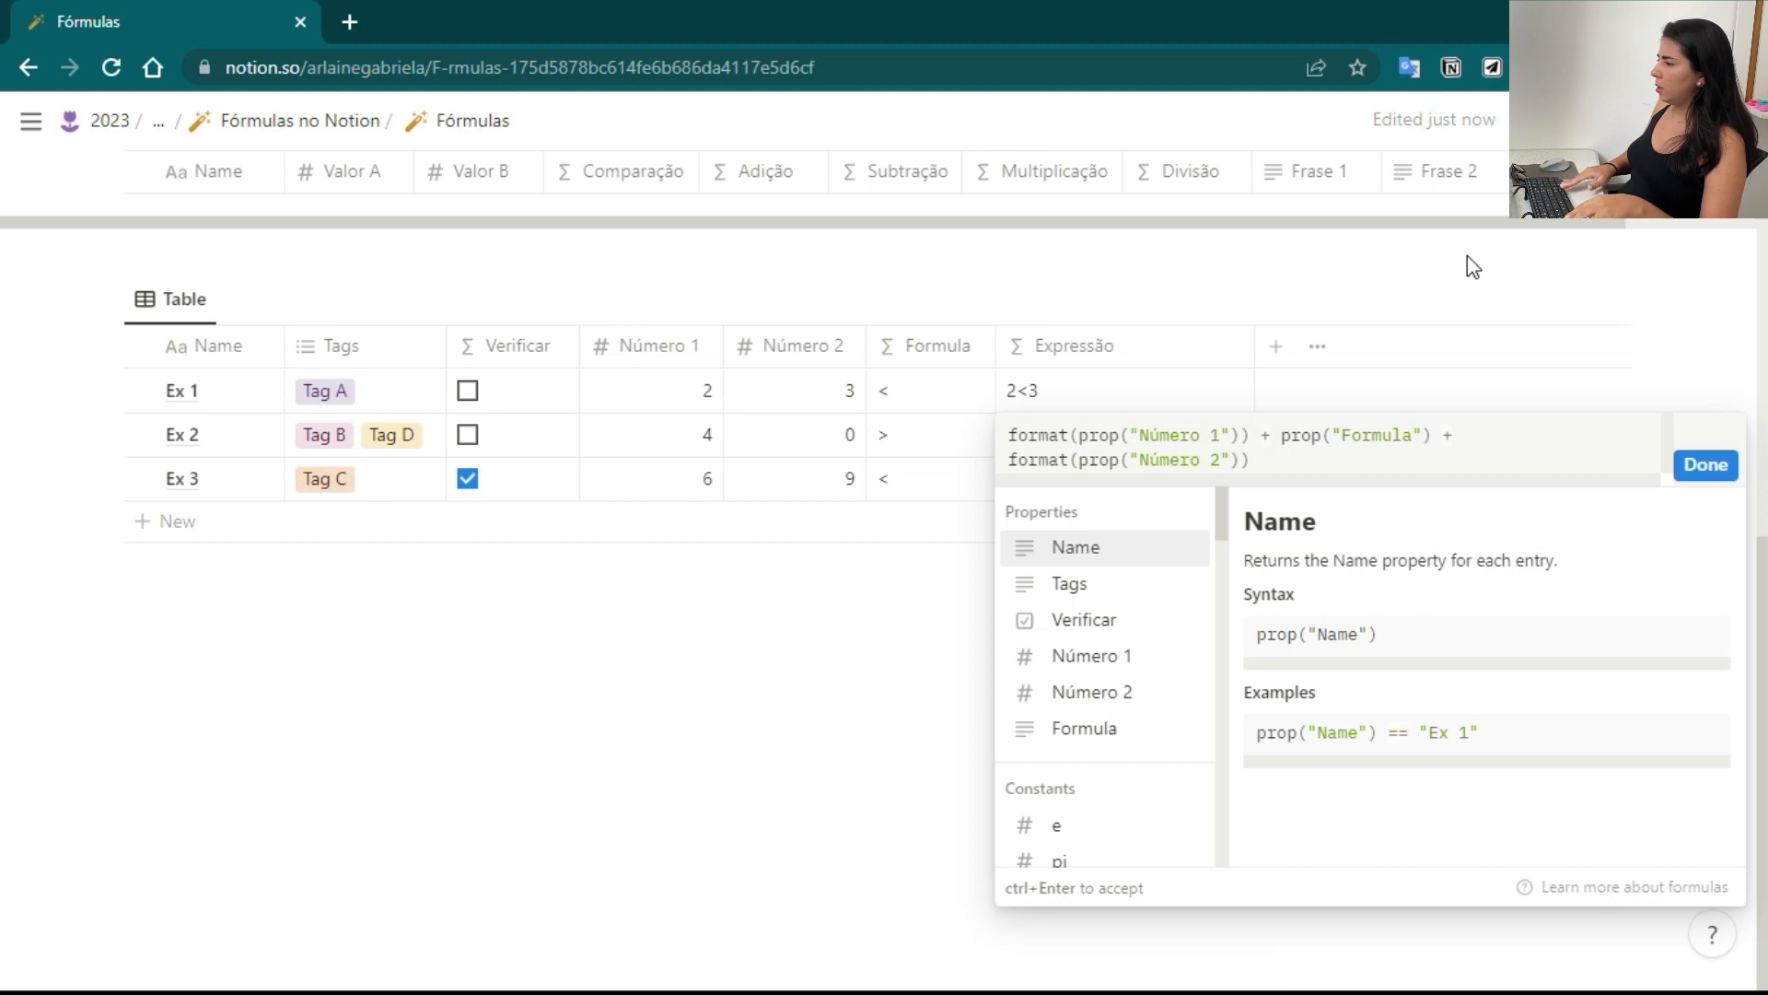
type("\"\"")
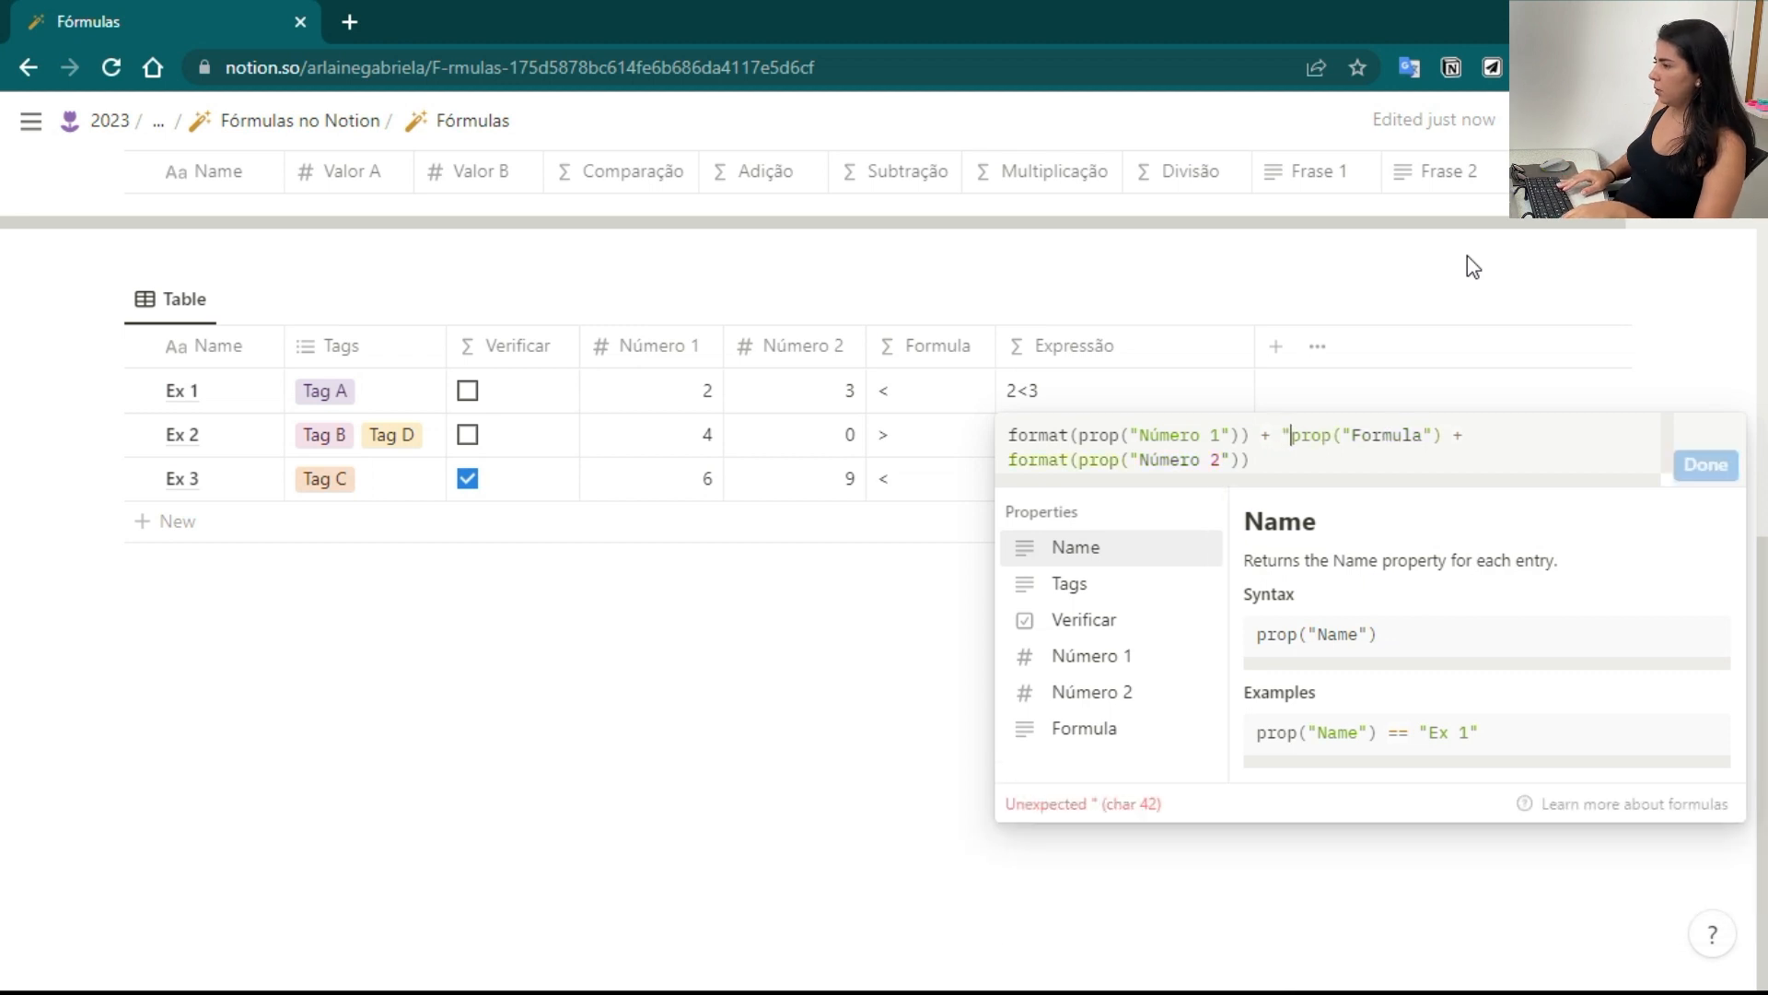
type(" +")
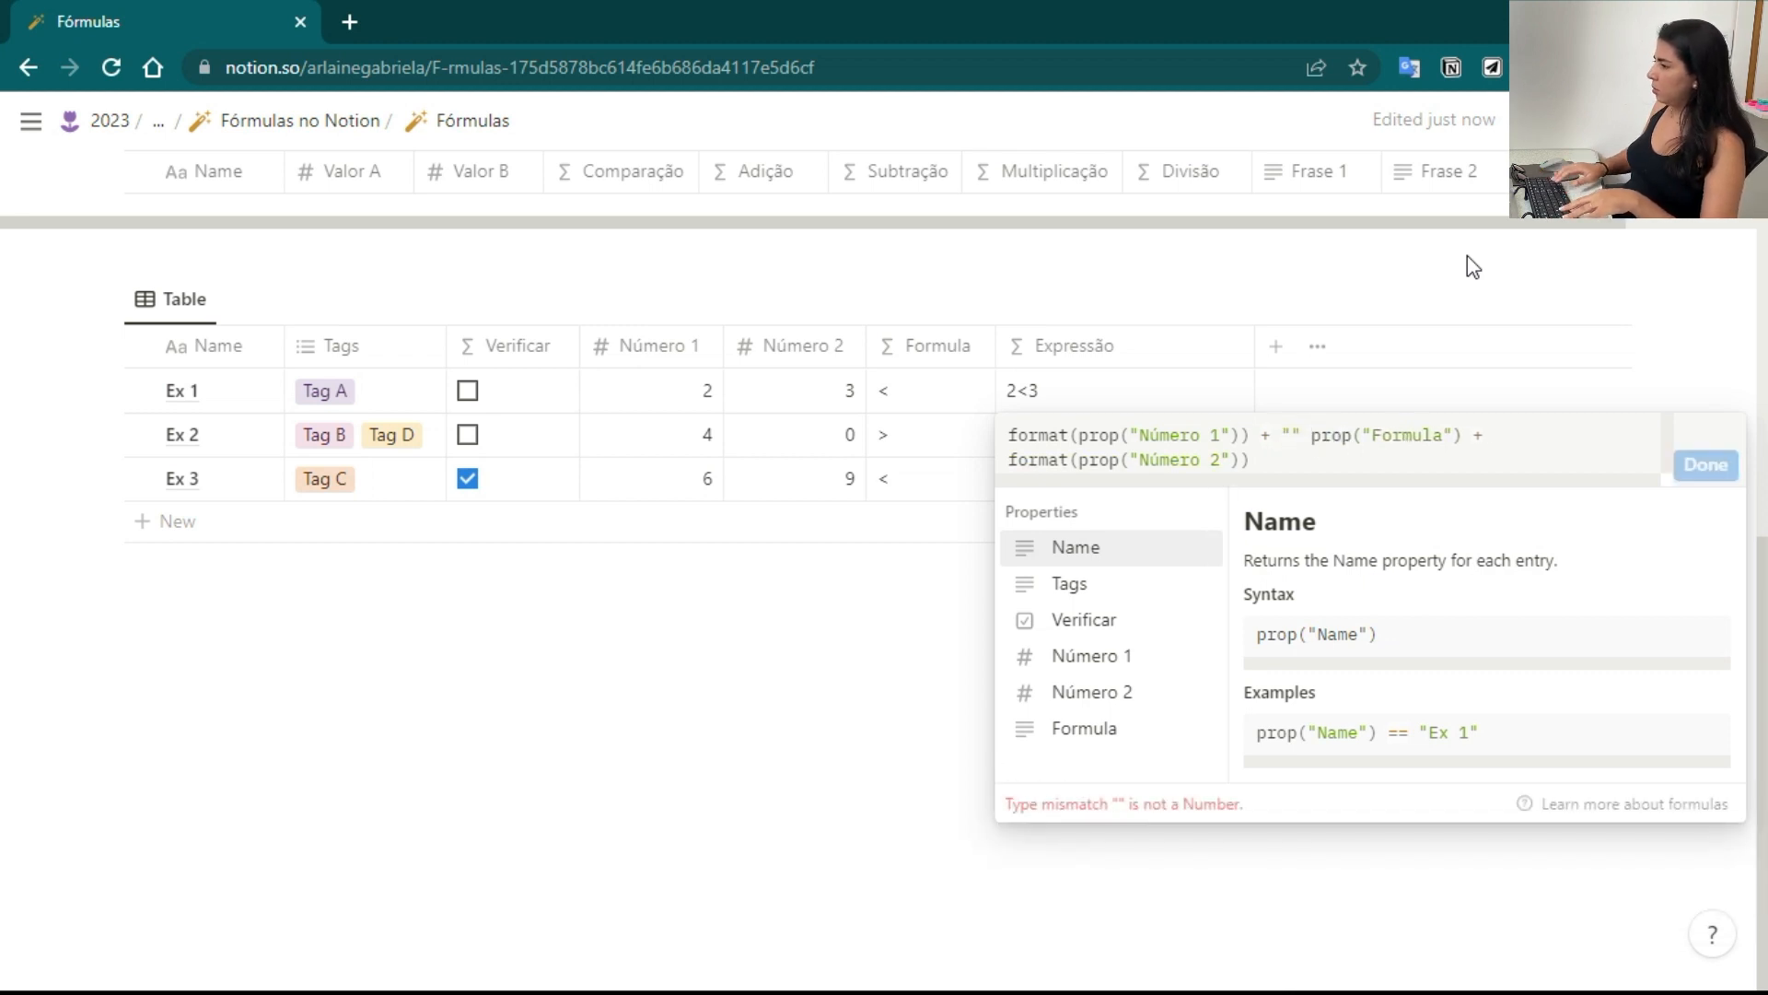
key("Left")
key("Left")
key("Left")
key("Left")
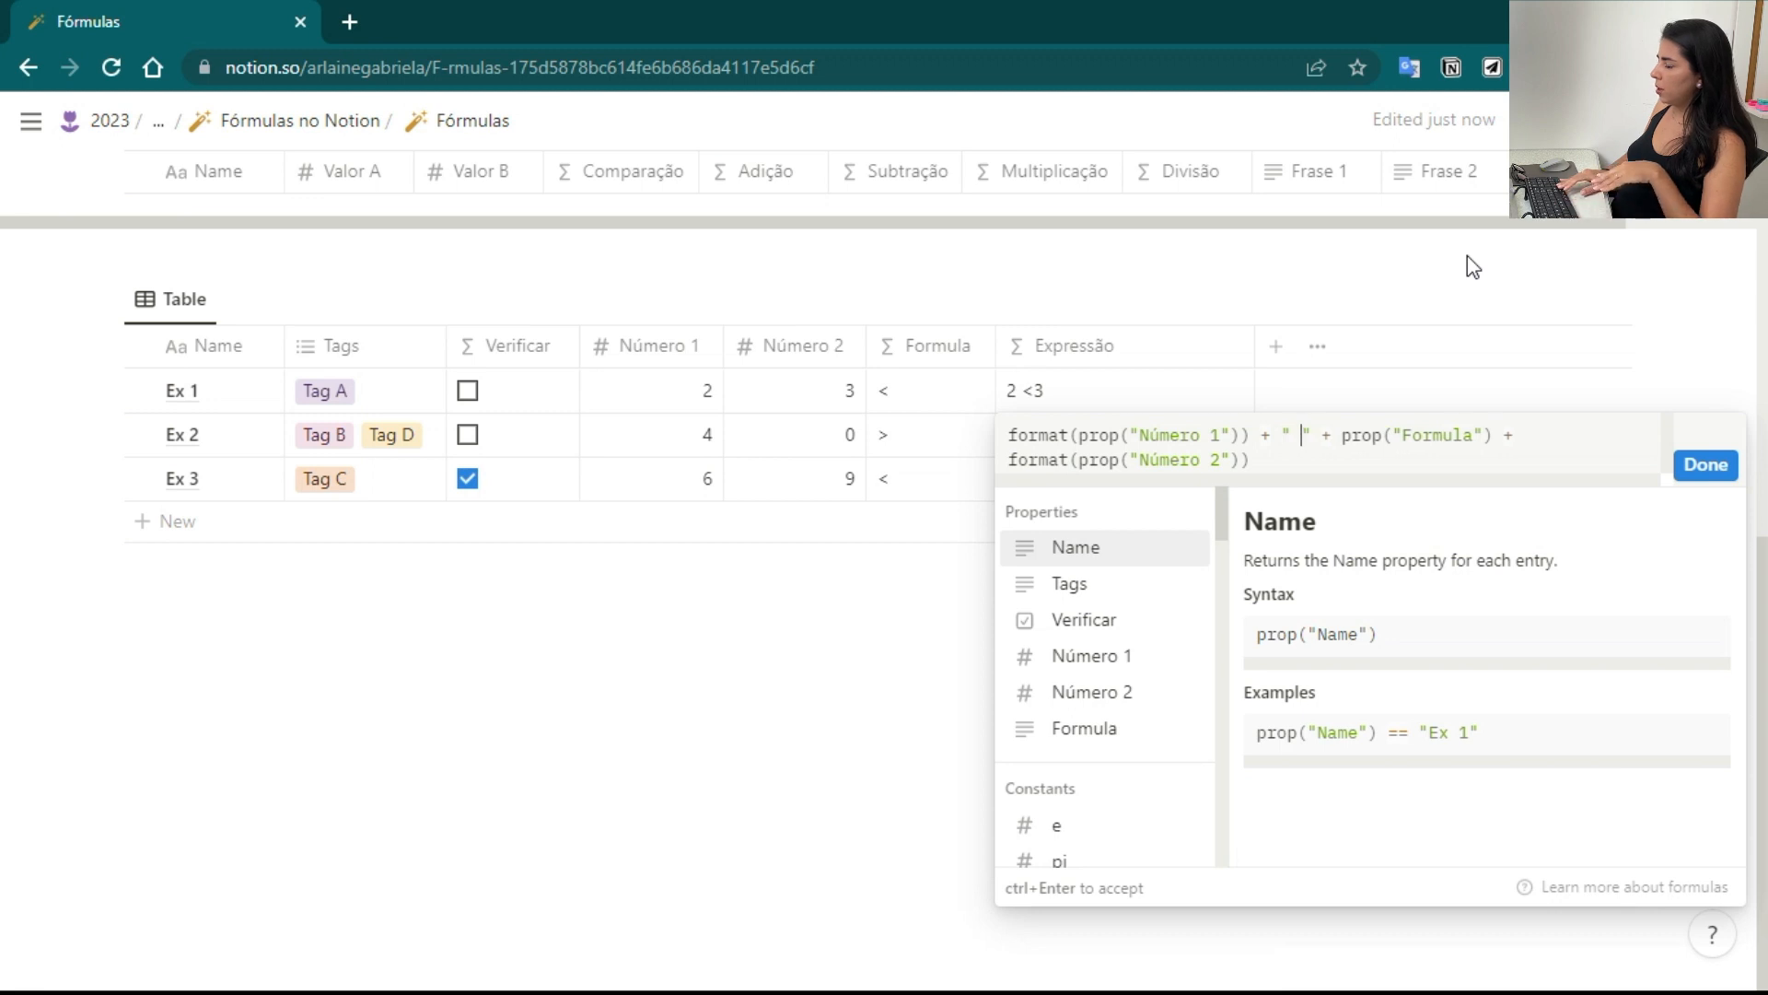
Insert another quoted space " " and plus sign before format of Número 2, save the formula, and narrow the Expressão column
left_click(1519, 419)
type("\" \" ")
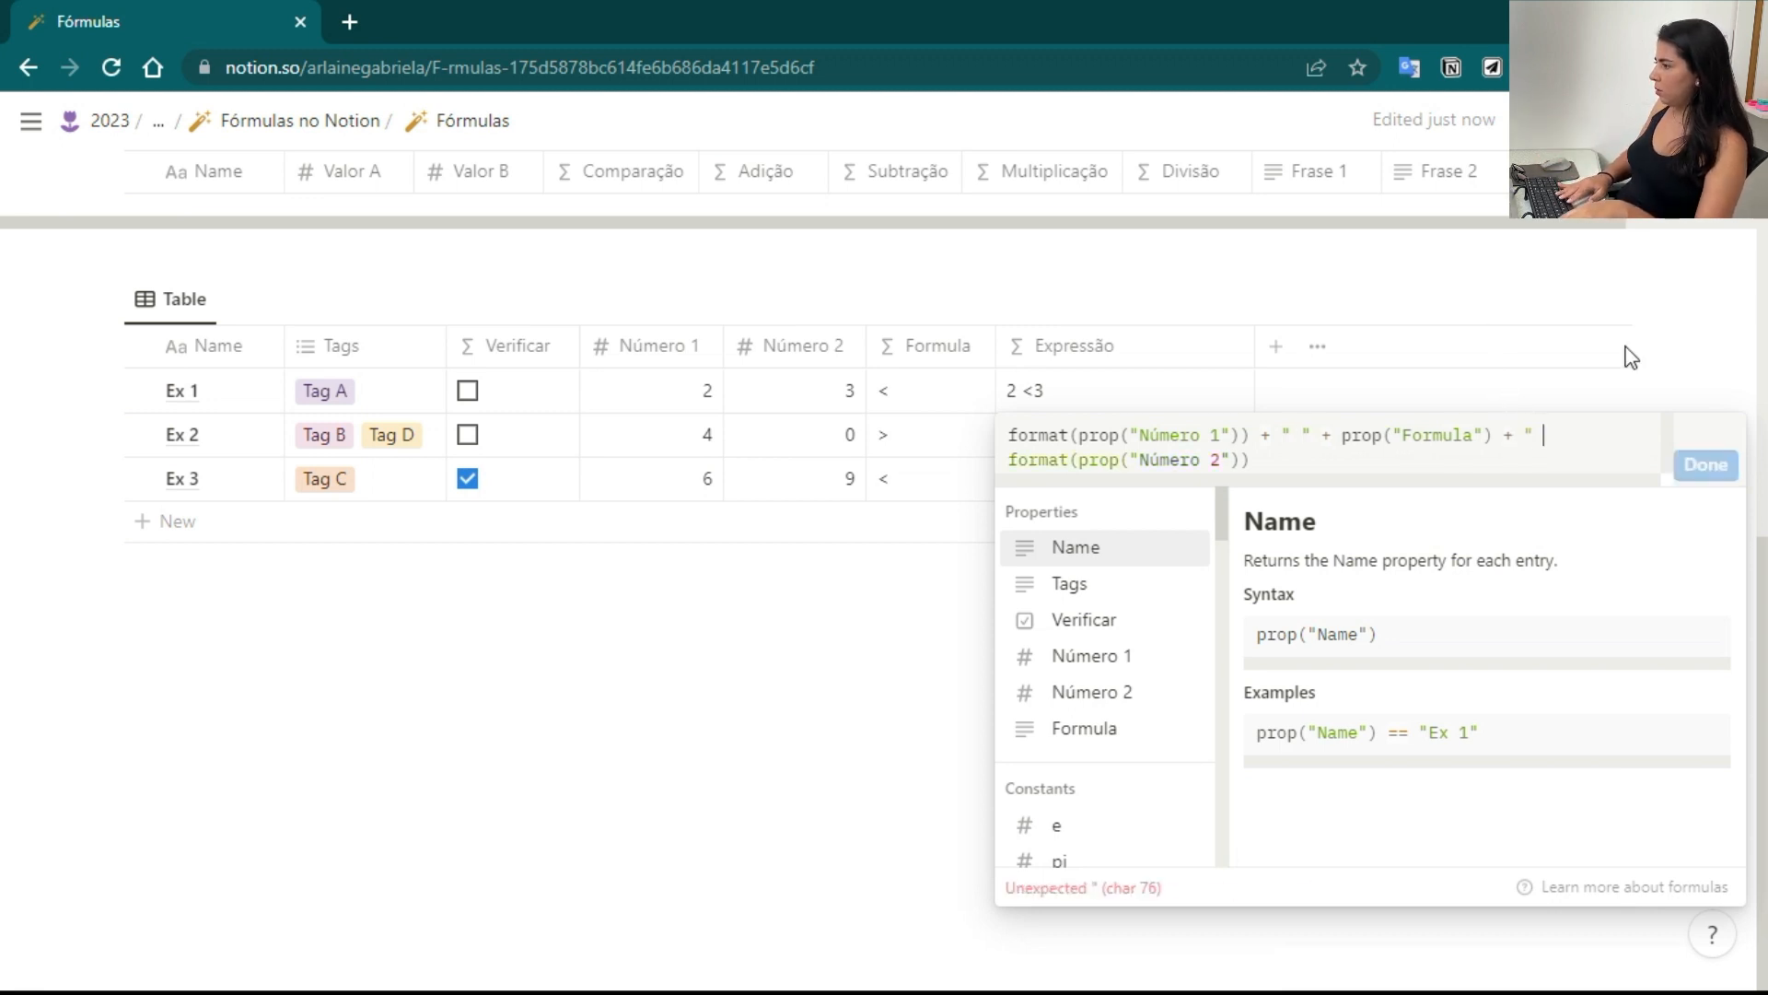
type("+")
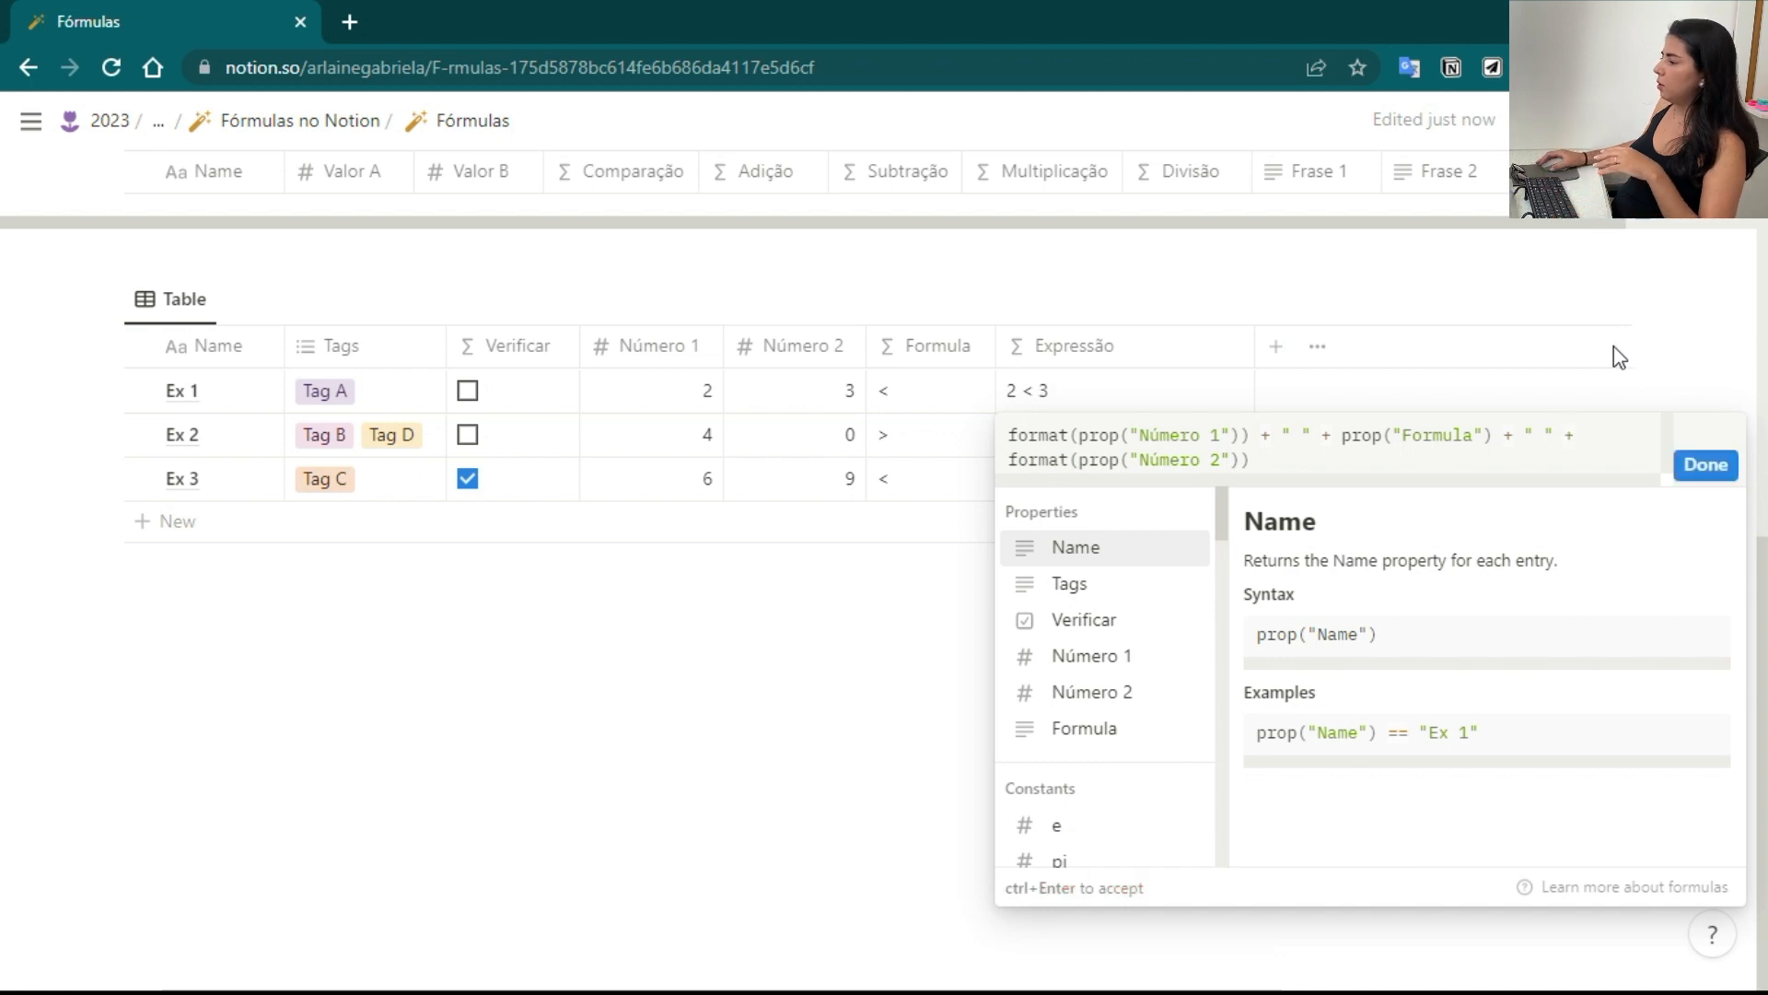
left_click(1705, 465)
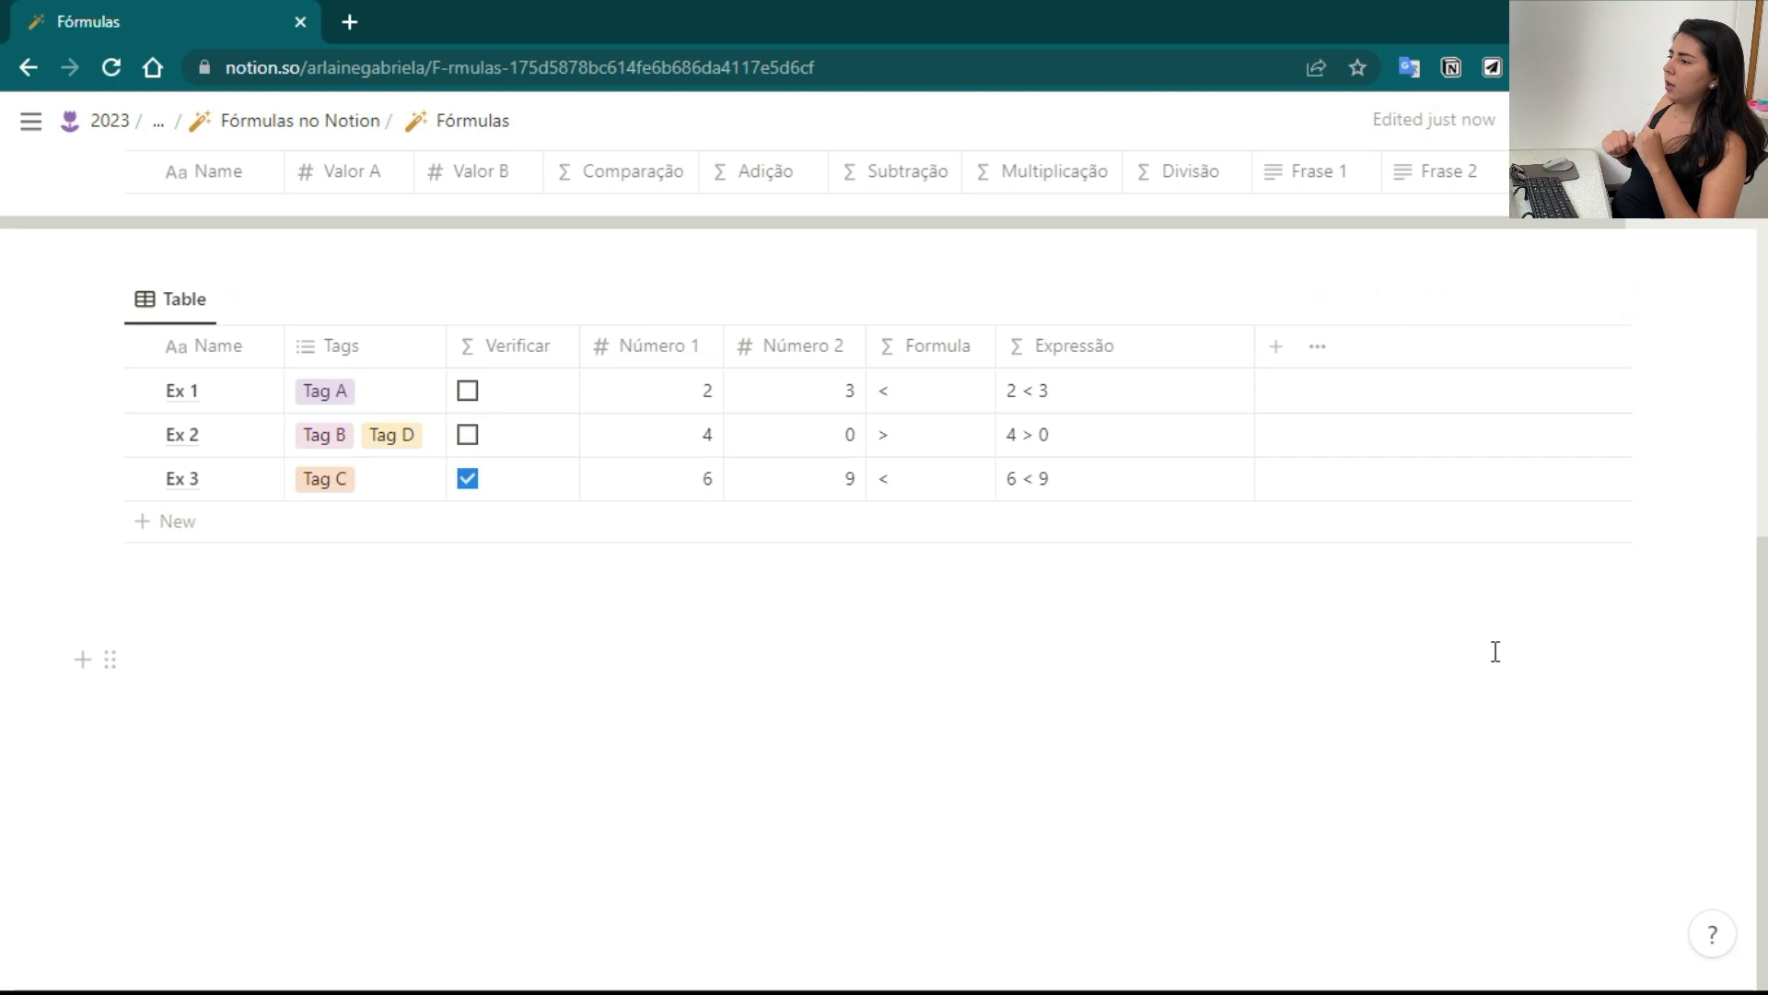
left_click_drag(1253, 347, 1129, 347)
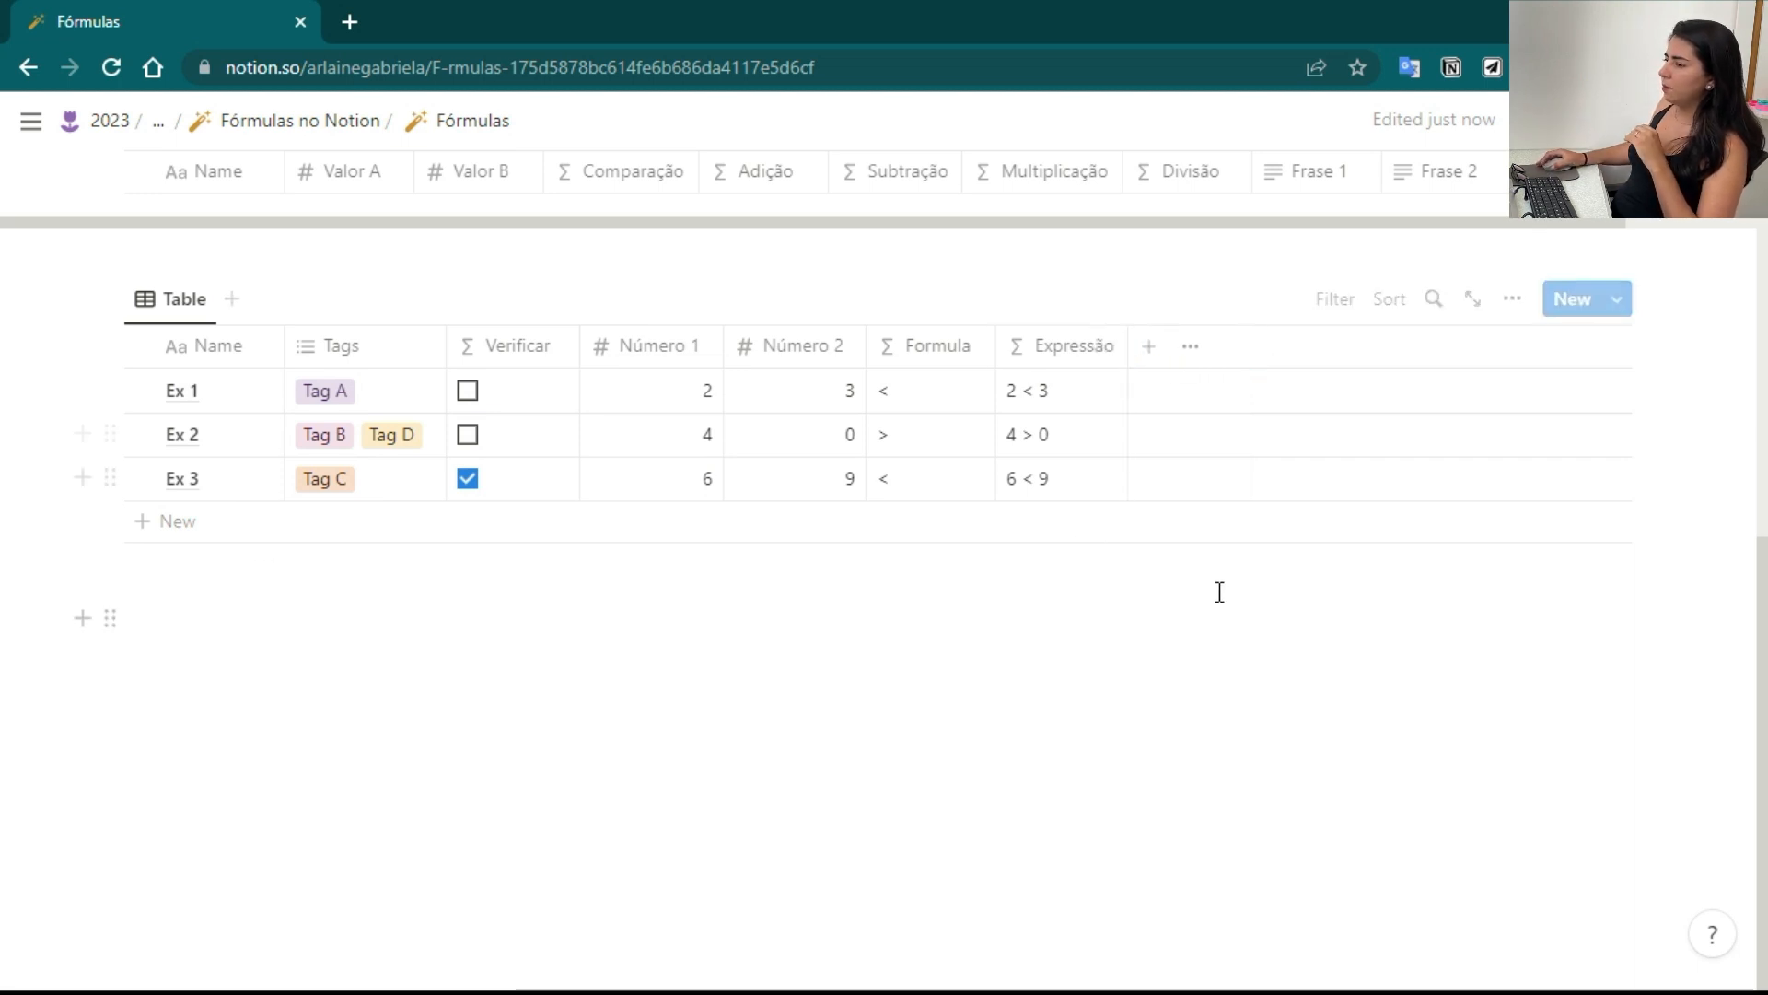
Add a new row named Ex 4 with Número 1 set to 1 and Número 2 set to 1
left_click(175, 521)
type("Ex 4")
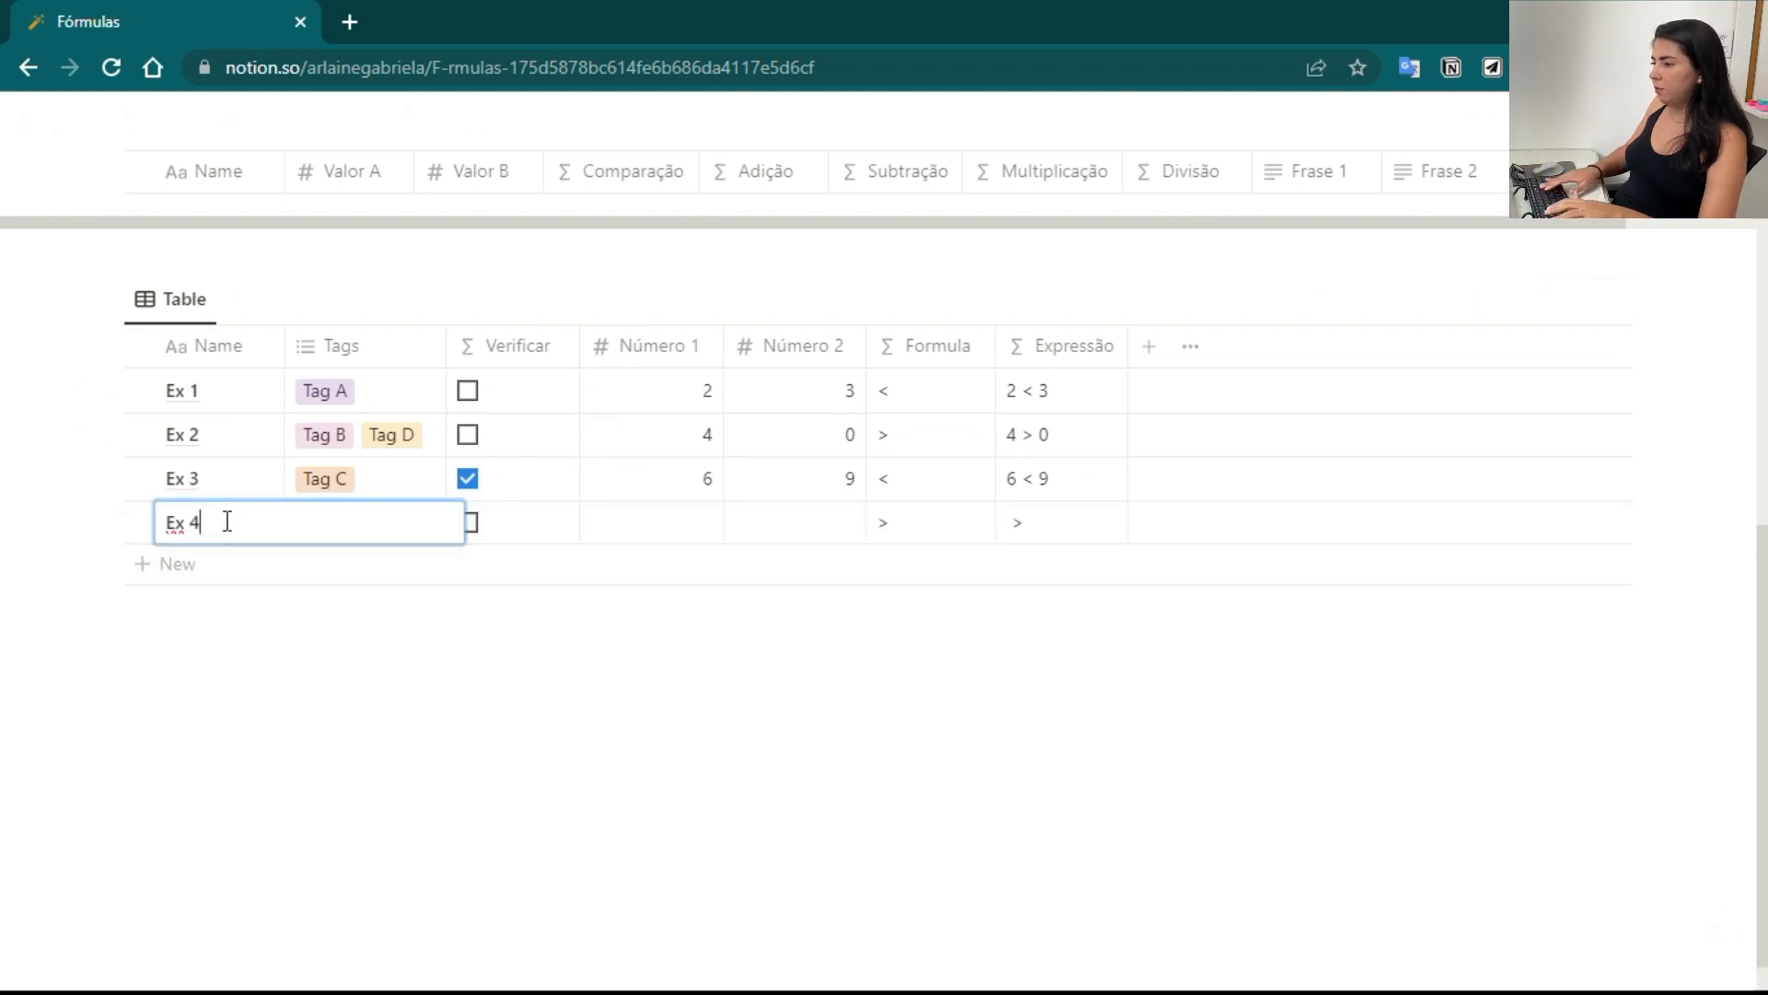
key("Return")
left_click(678, 541)
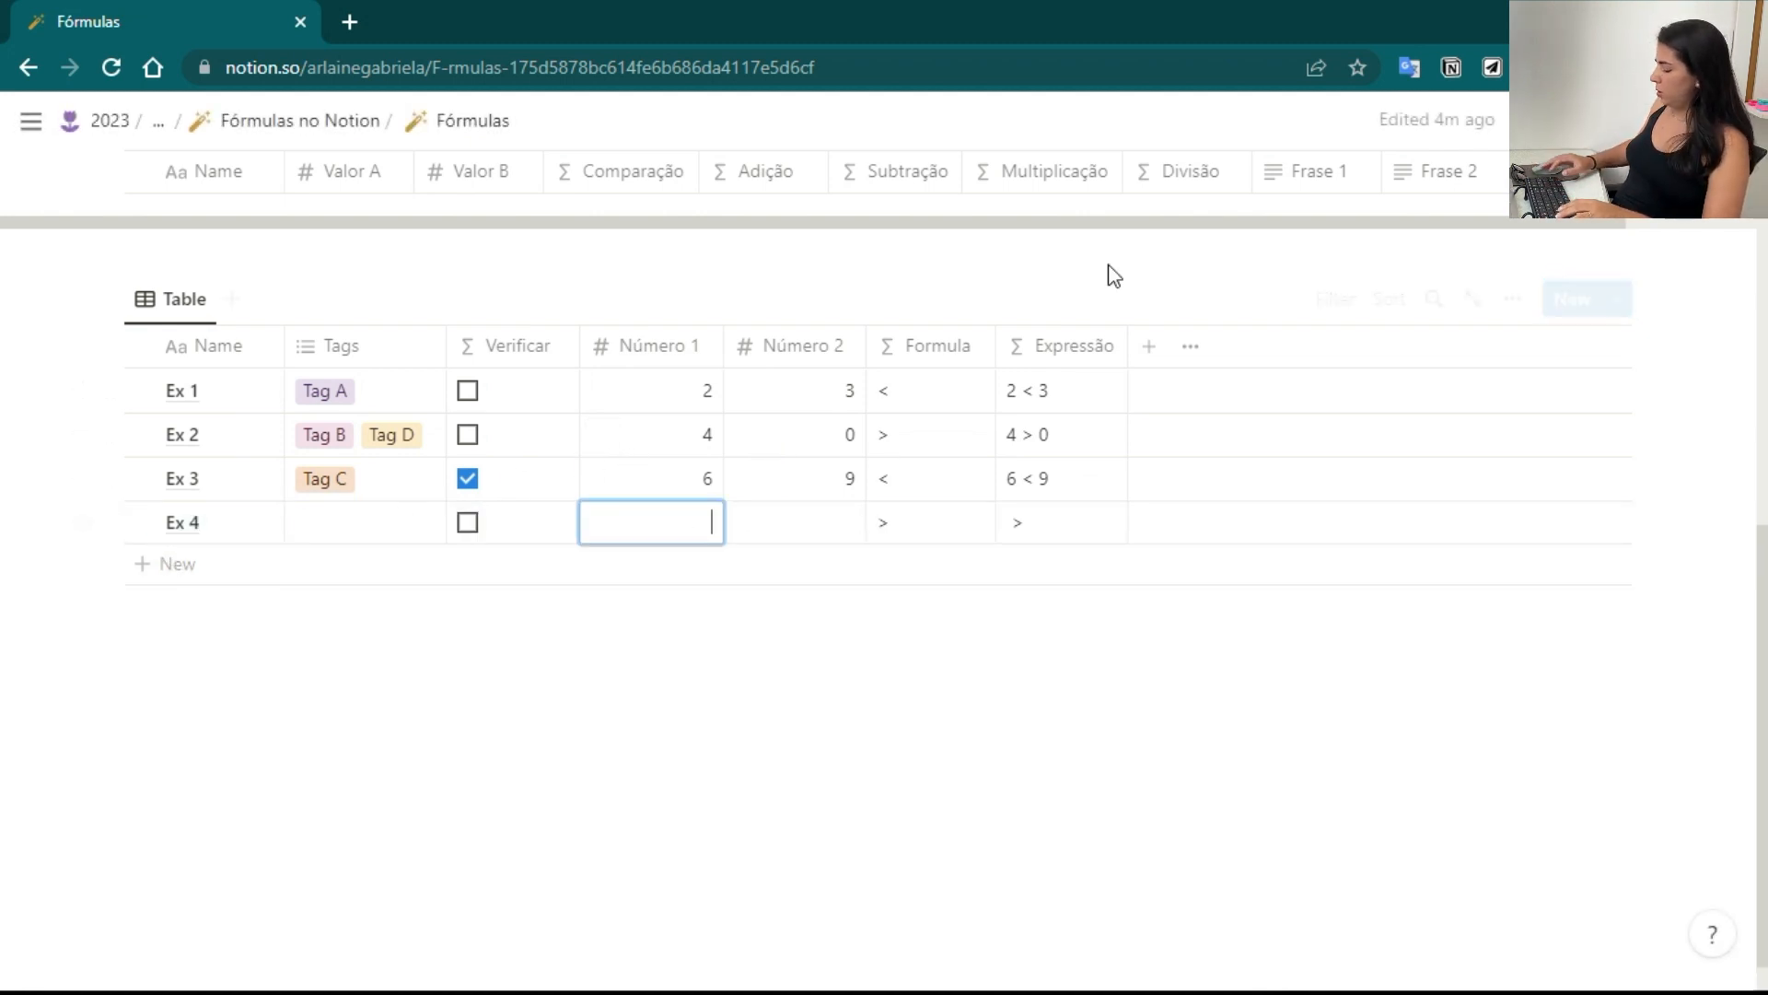
type("1")
left_click(798, 522)
type("1")
key("Return")
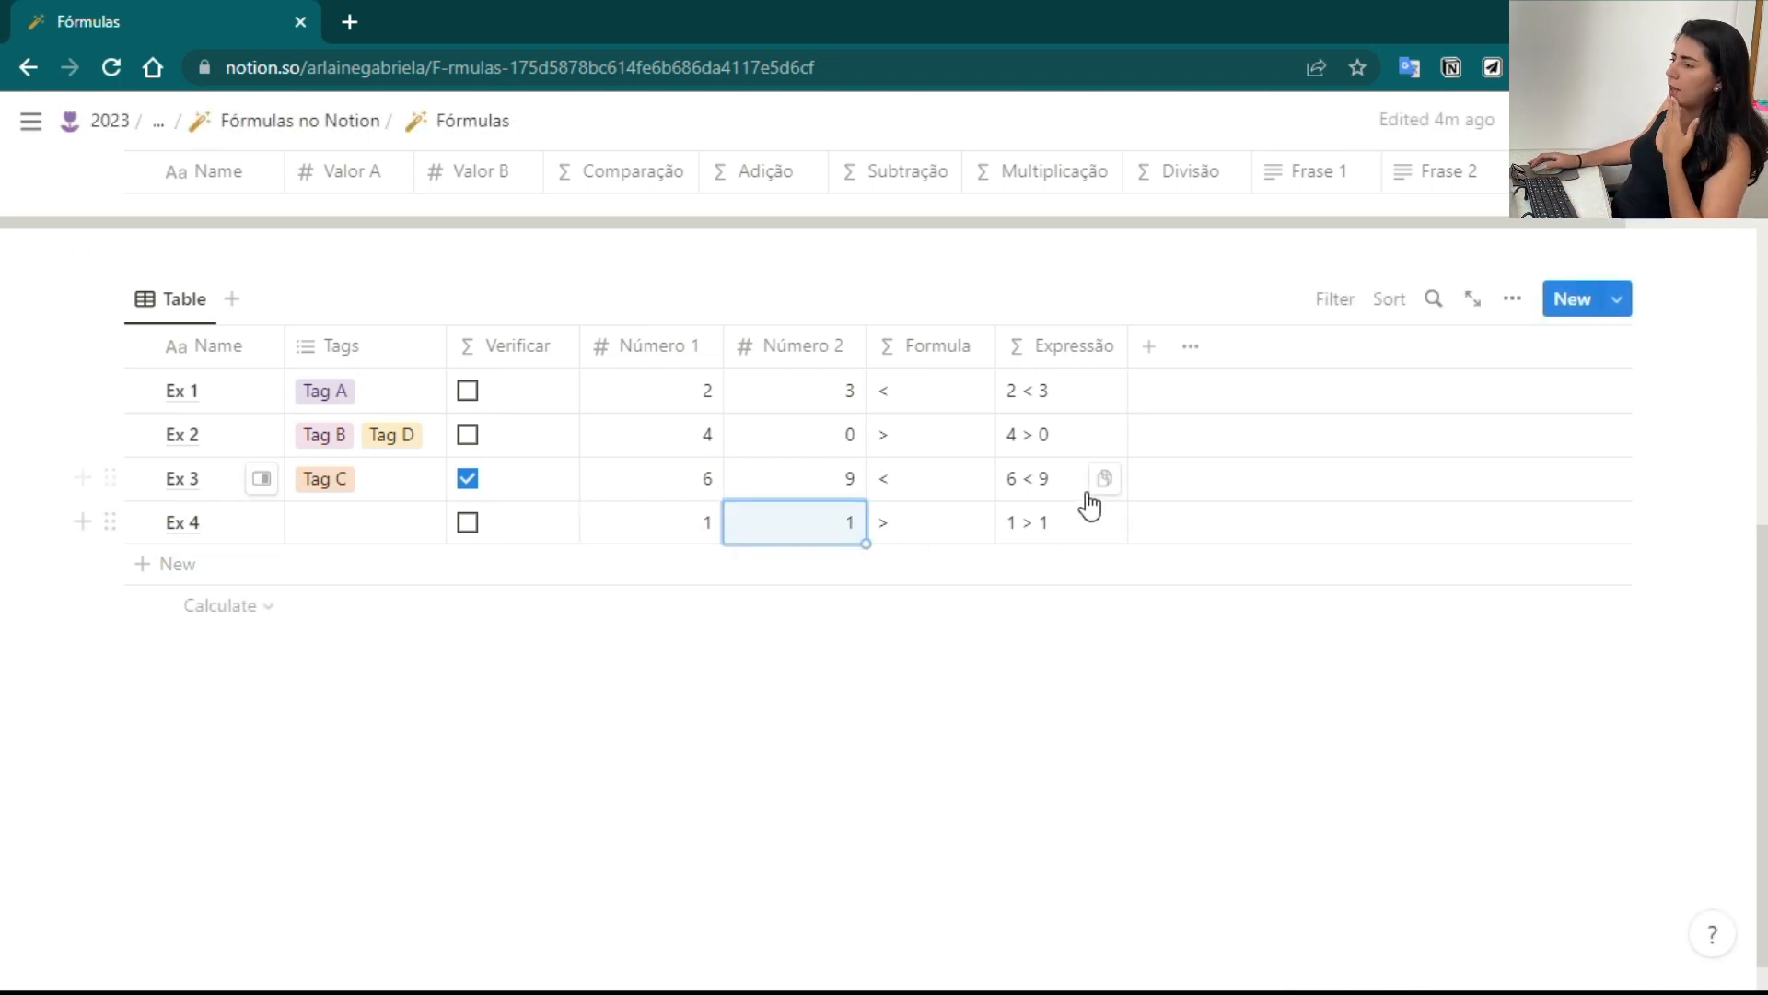
Check the if expression from the Ex 4 row and rename the Formula column as Comparação
left_click(1054, 530)
left_click(919, 525)
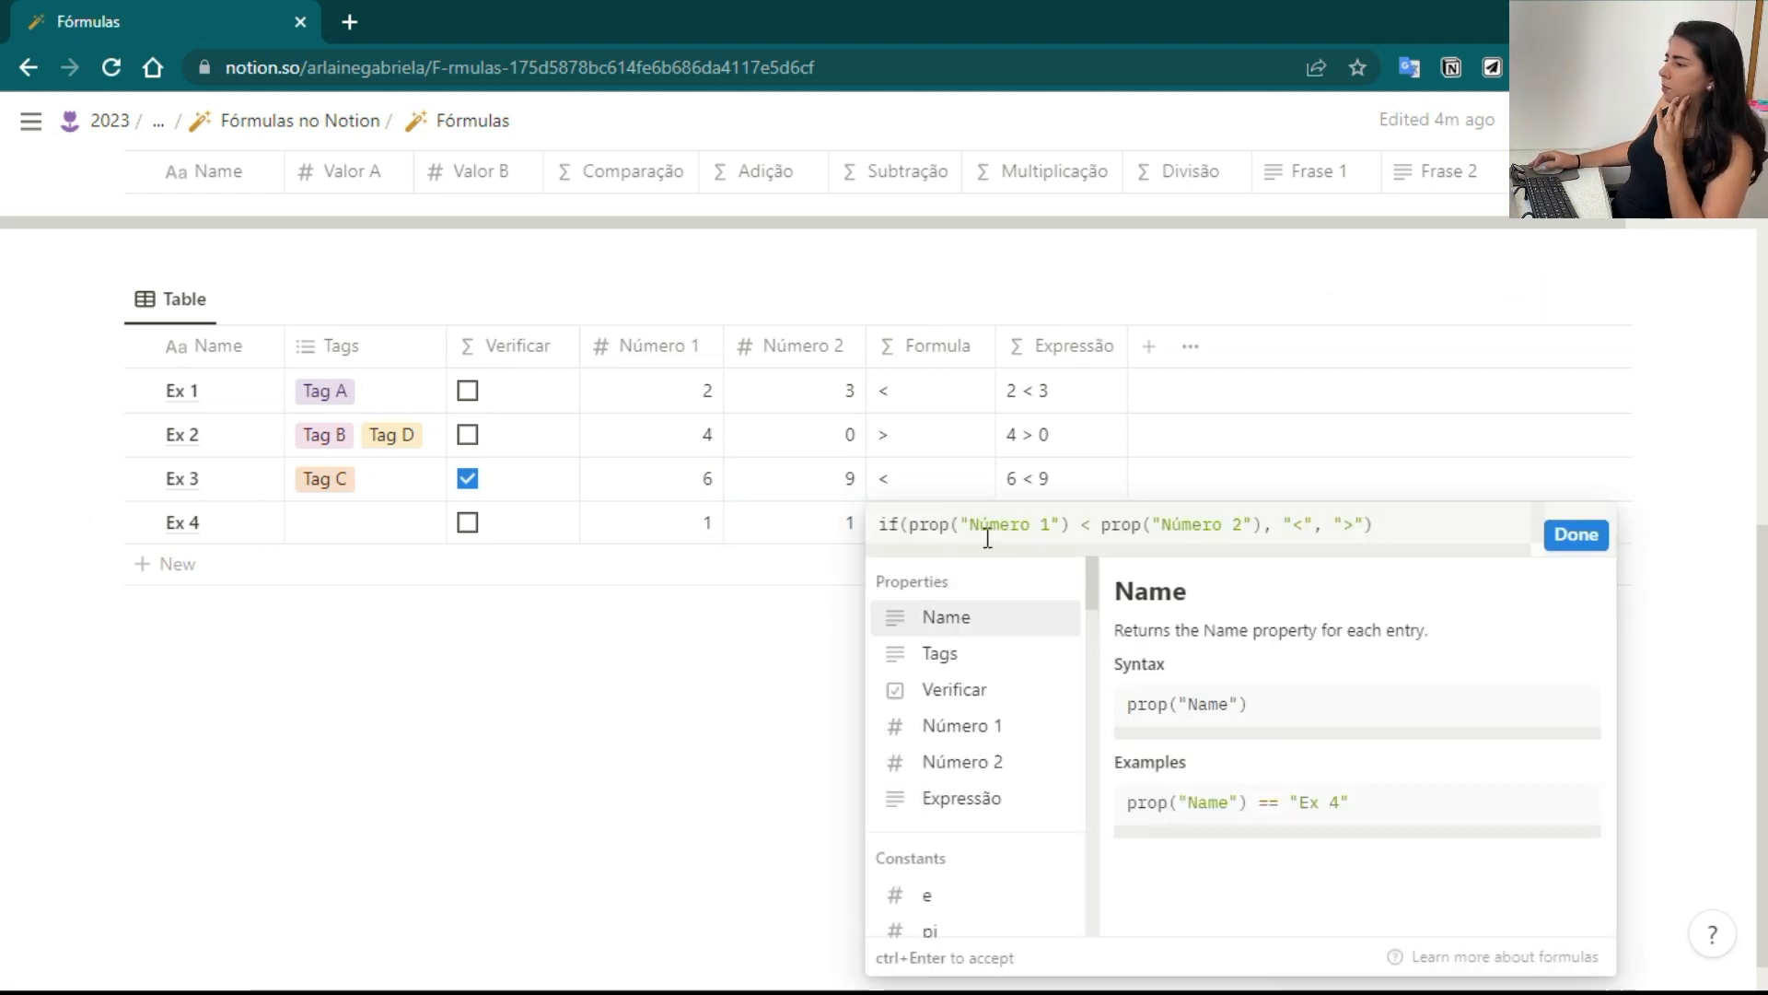
key("Escape")
left_click(922, 356)
double_click(960, 401)
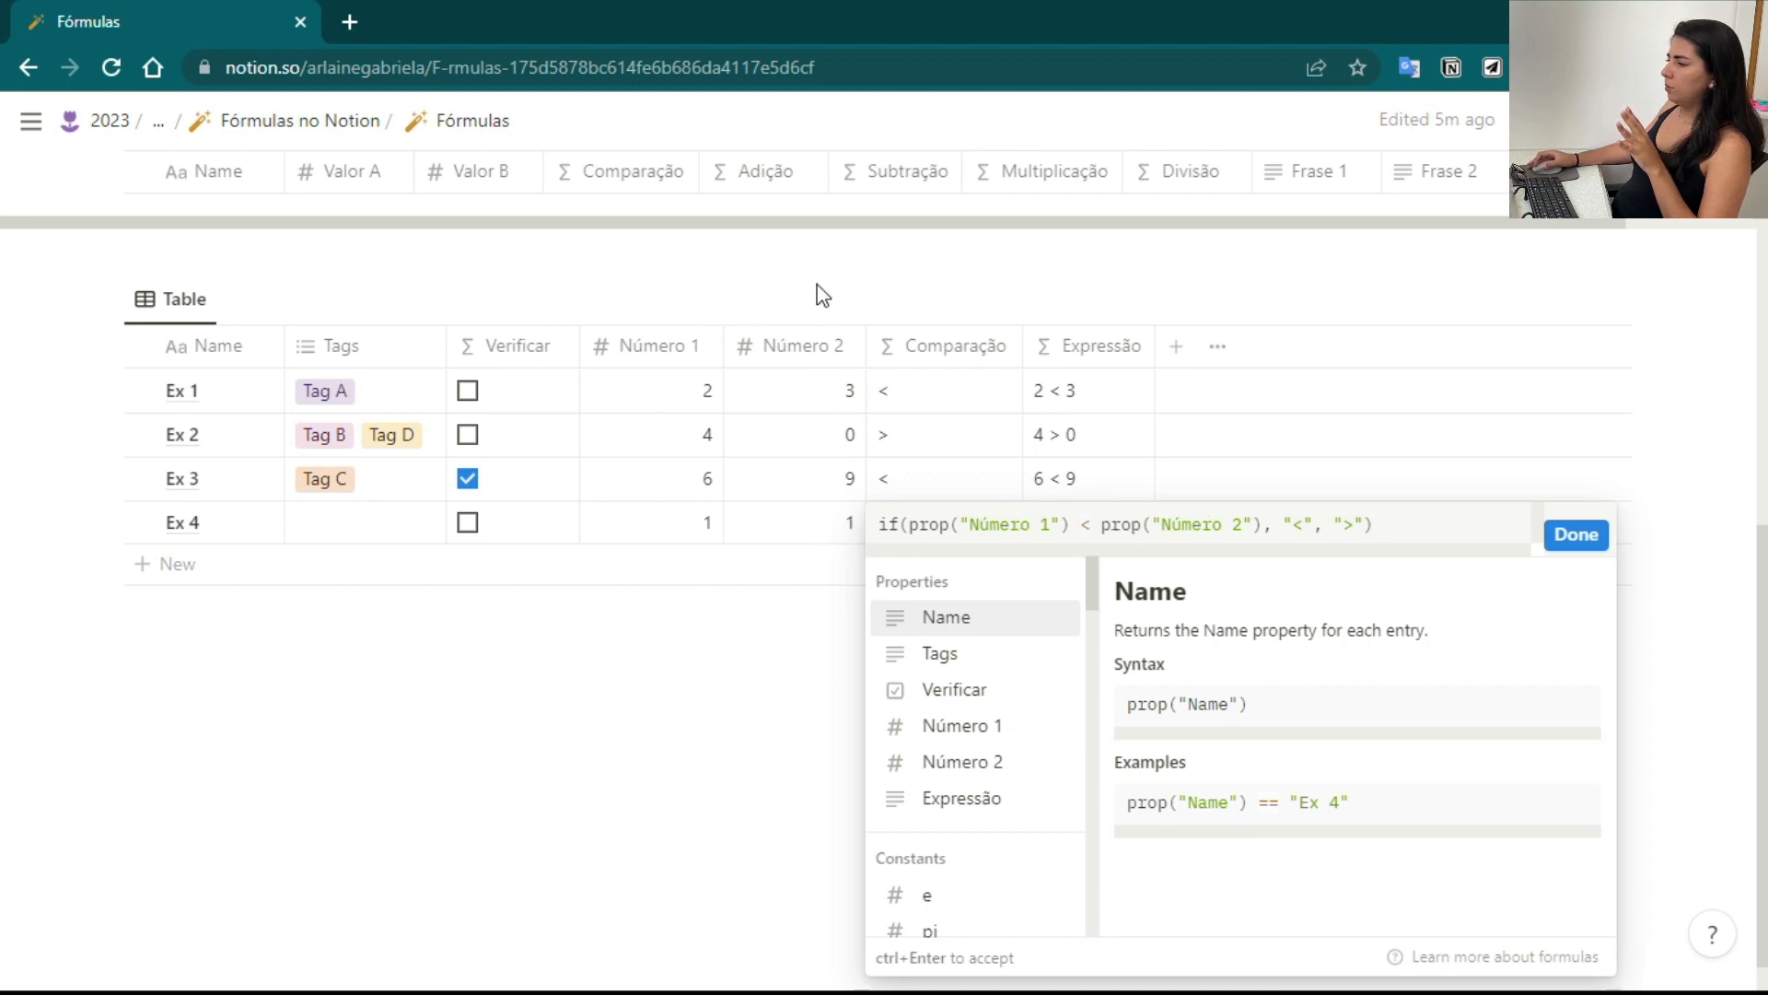
Review the Comparação column's if expression and examine the syntax and examples of the if operator
left_click(1303, 527)
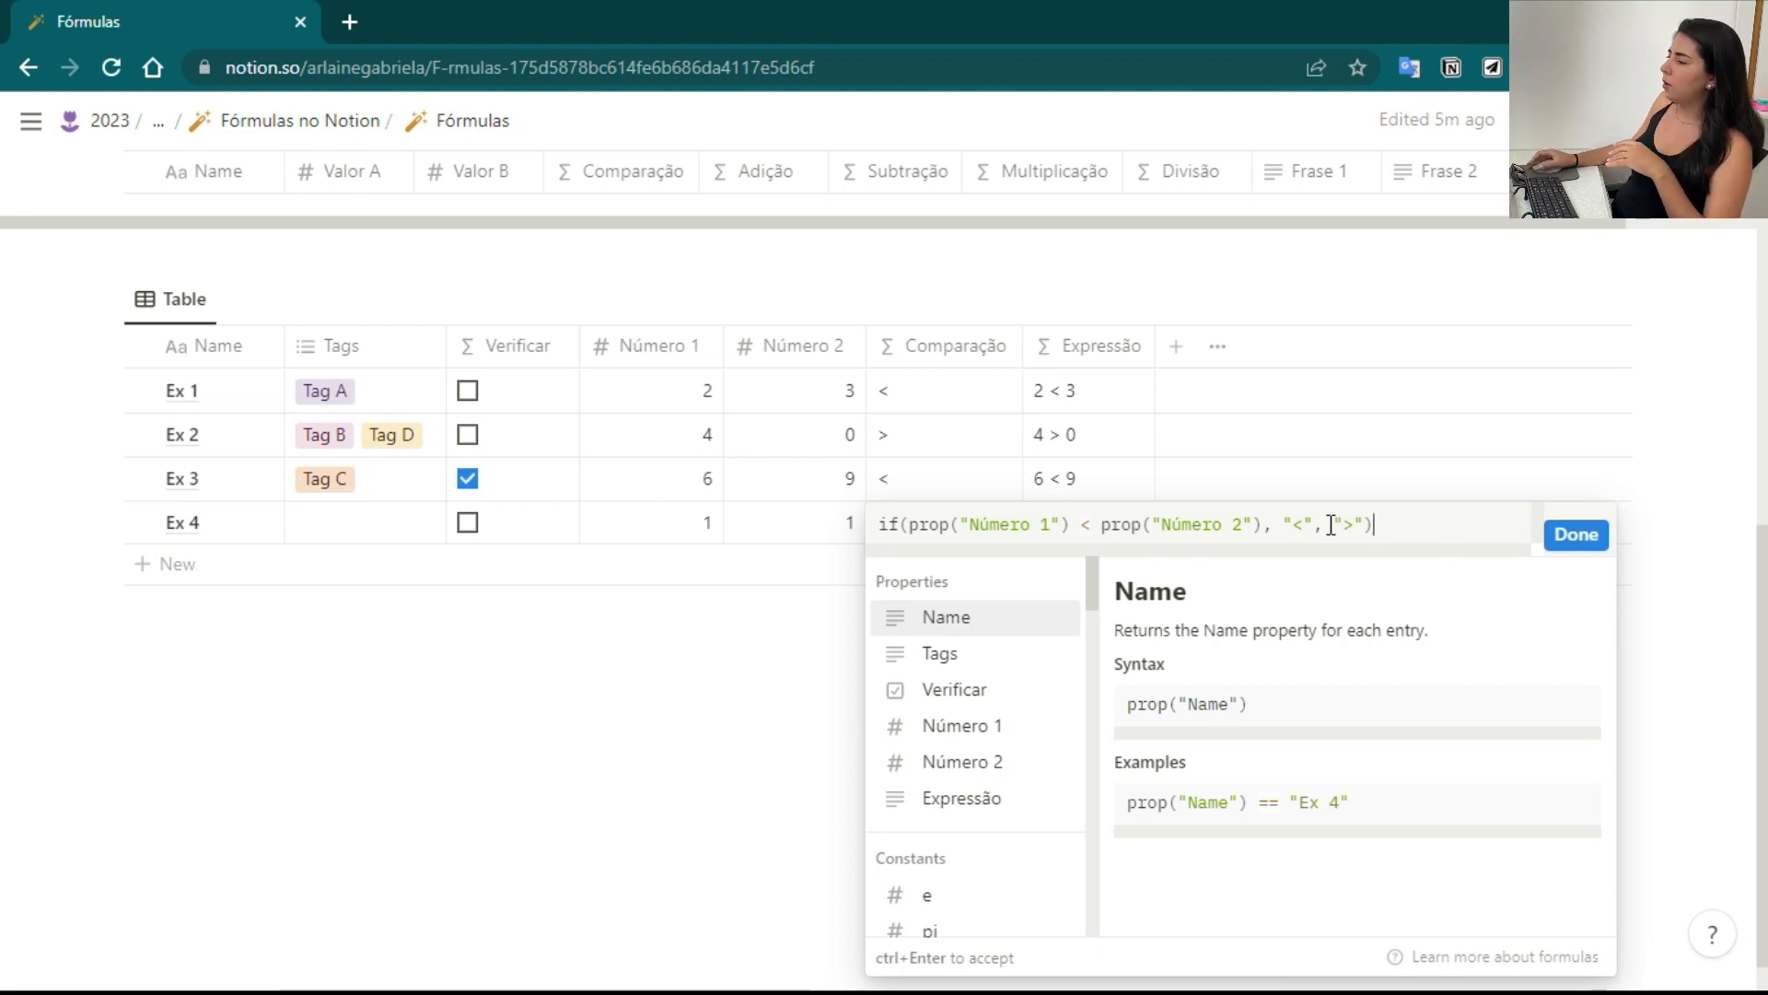
left_click(979, 447)
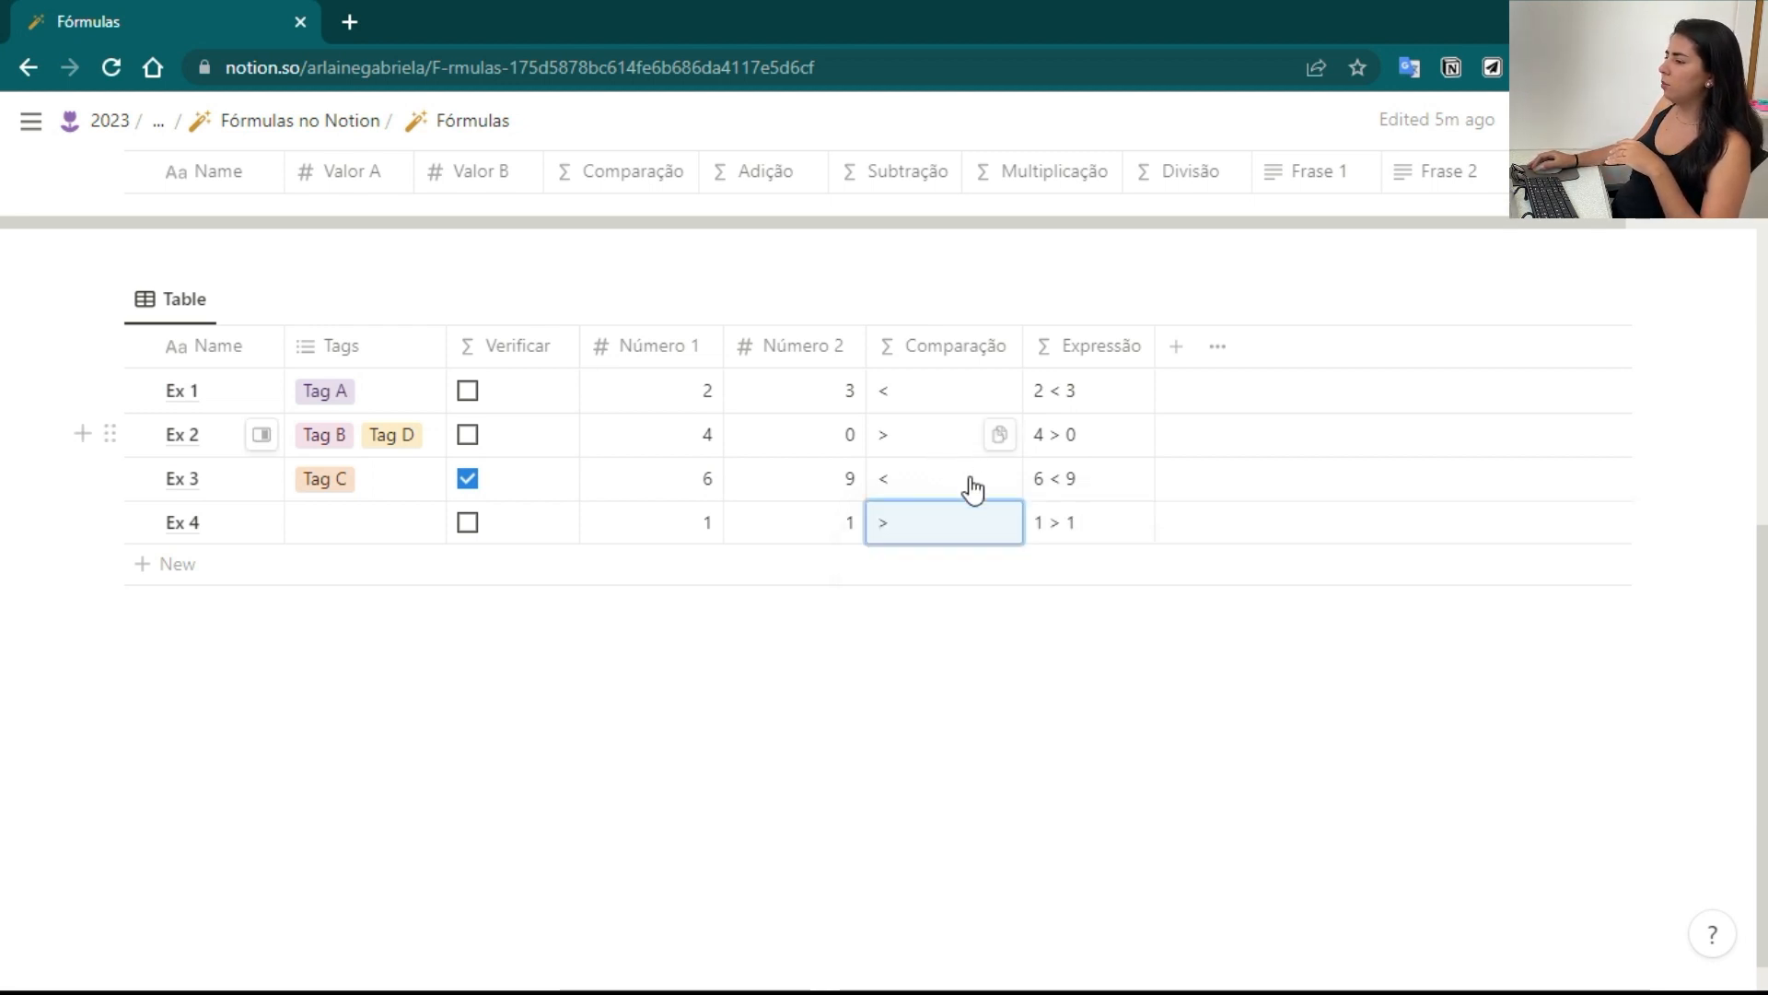
left_click(920, 546)
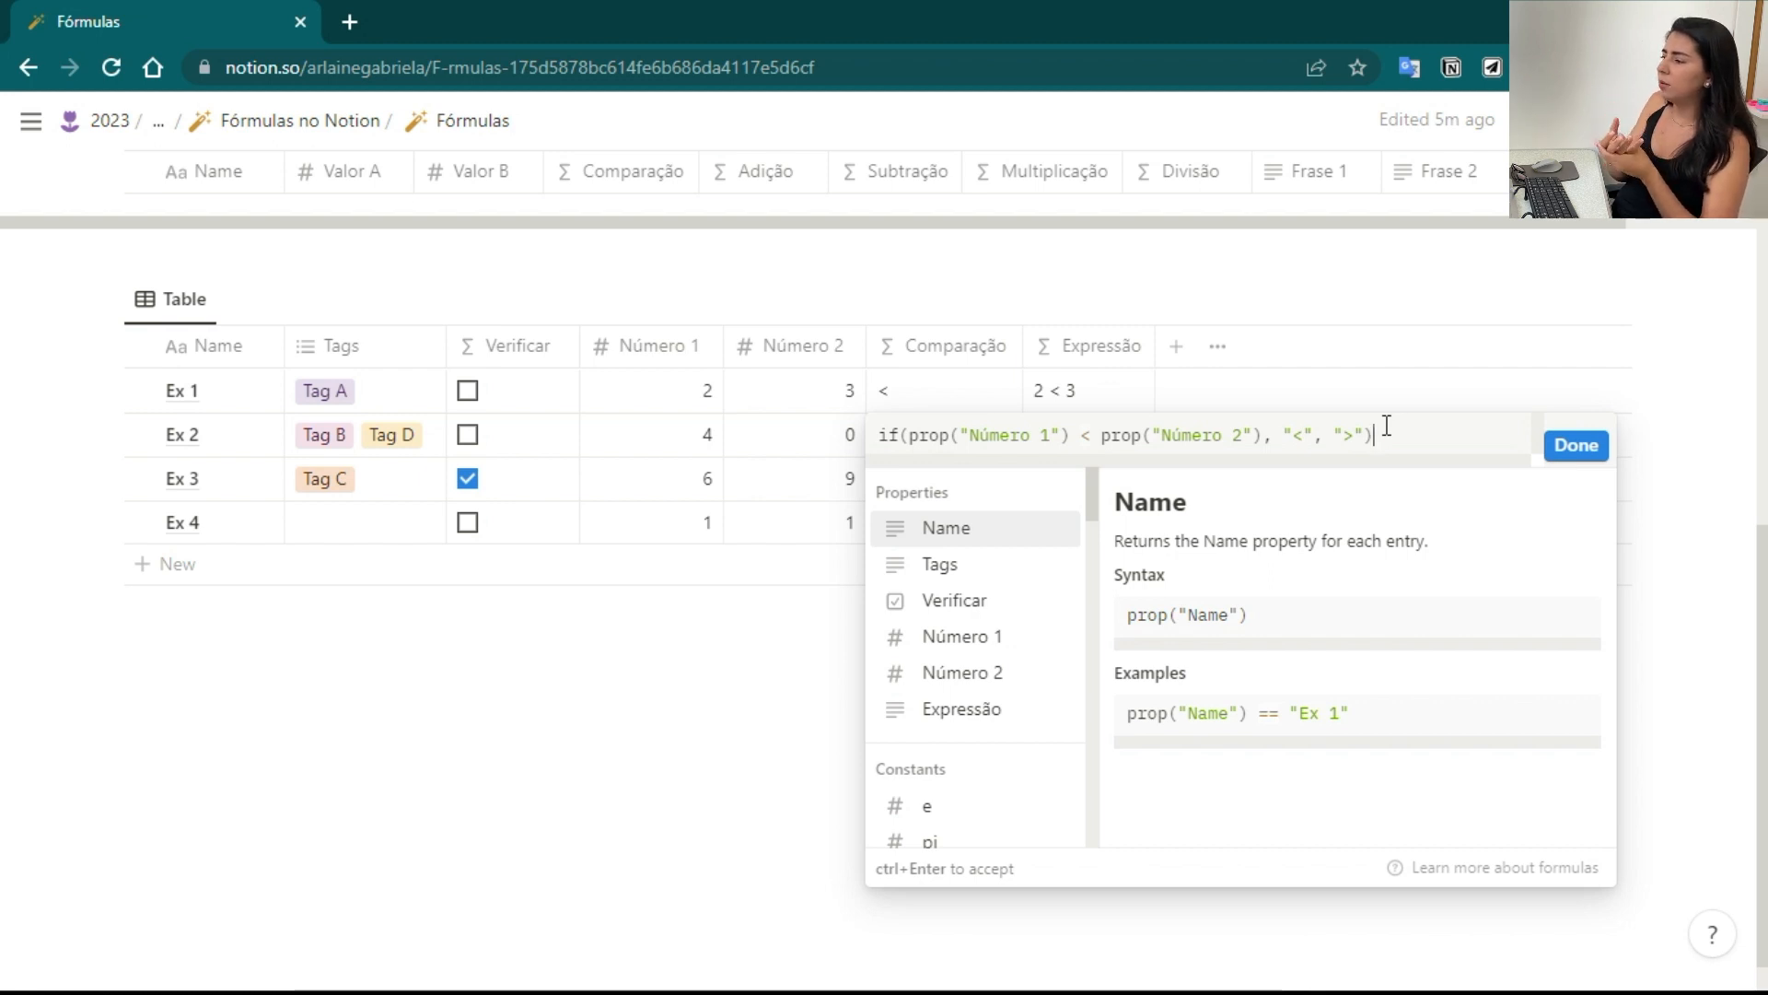
scroll(991, 612, "down", 4)
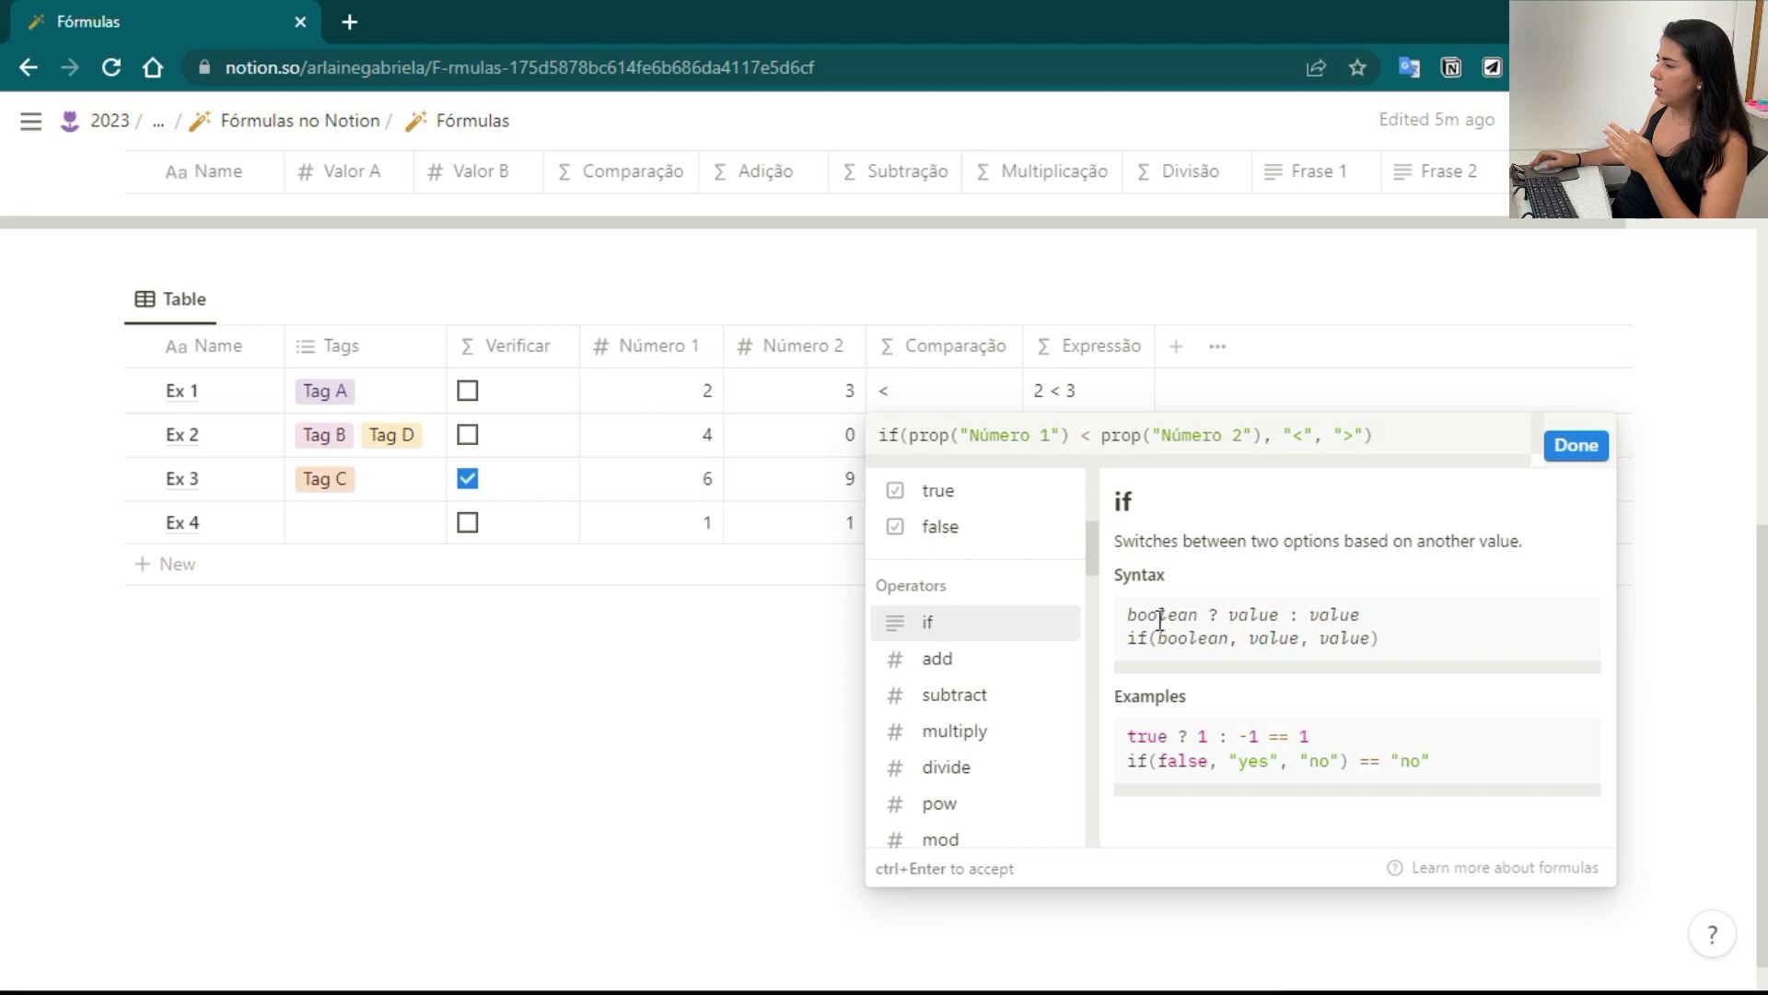
double_click(1204, 638)
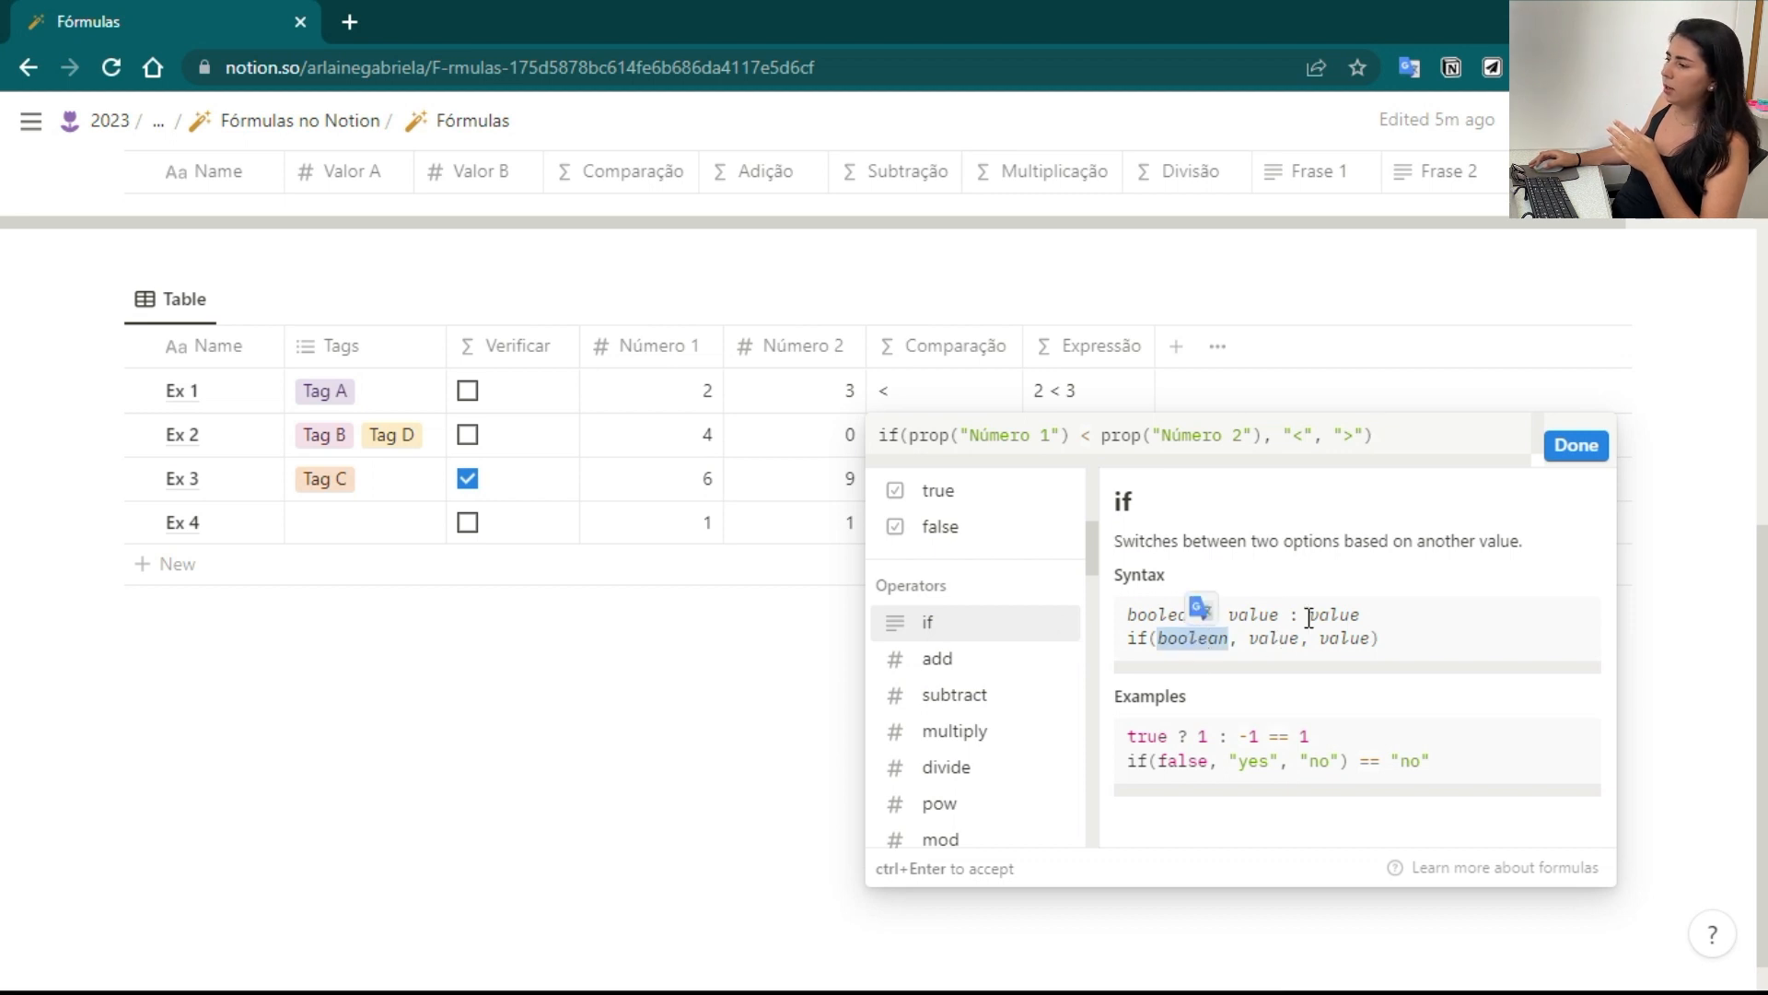
scroll(1032, 635, "up", 4)
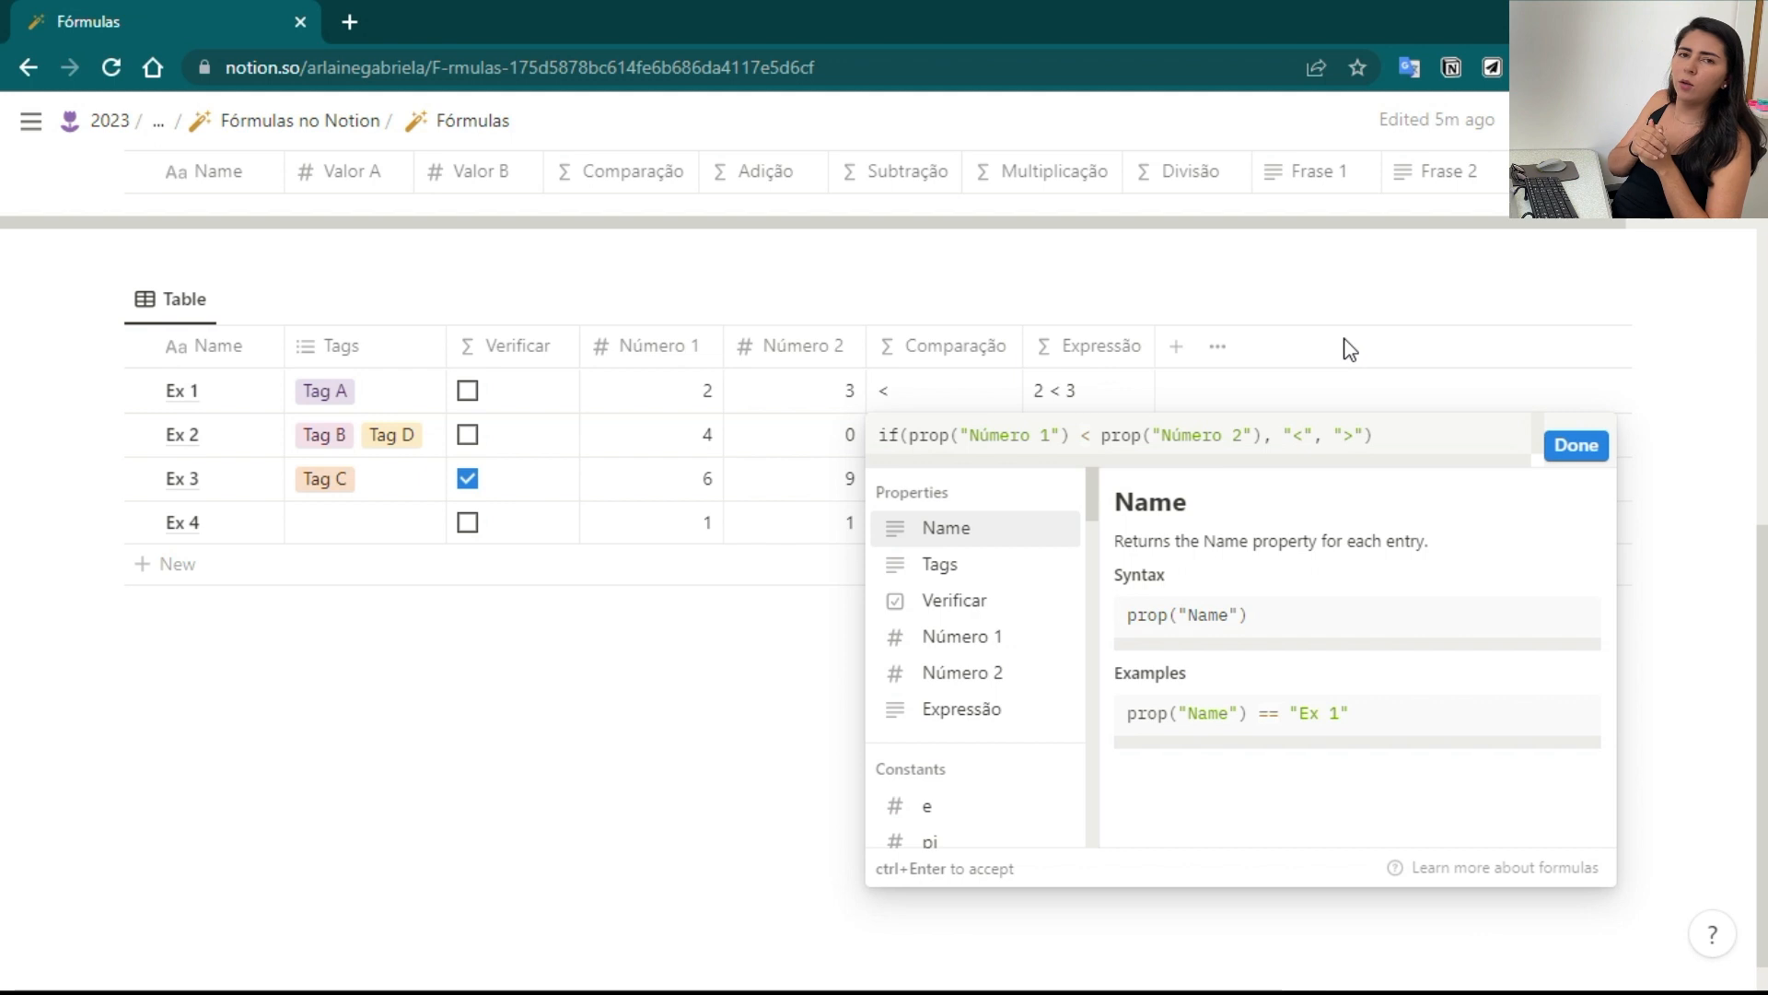
key("Right")
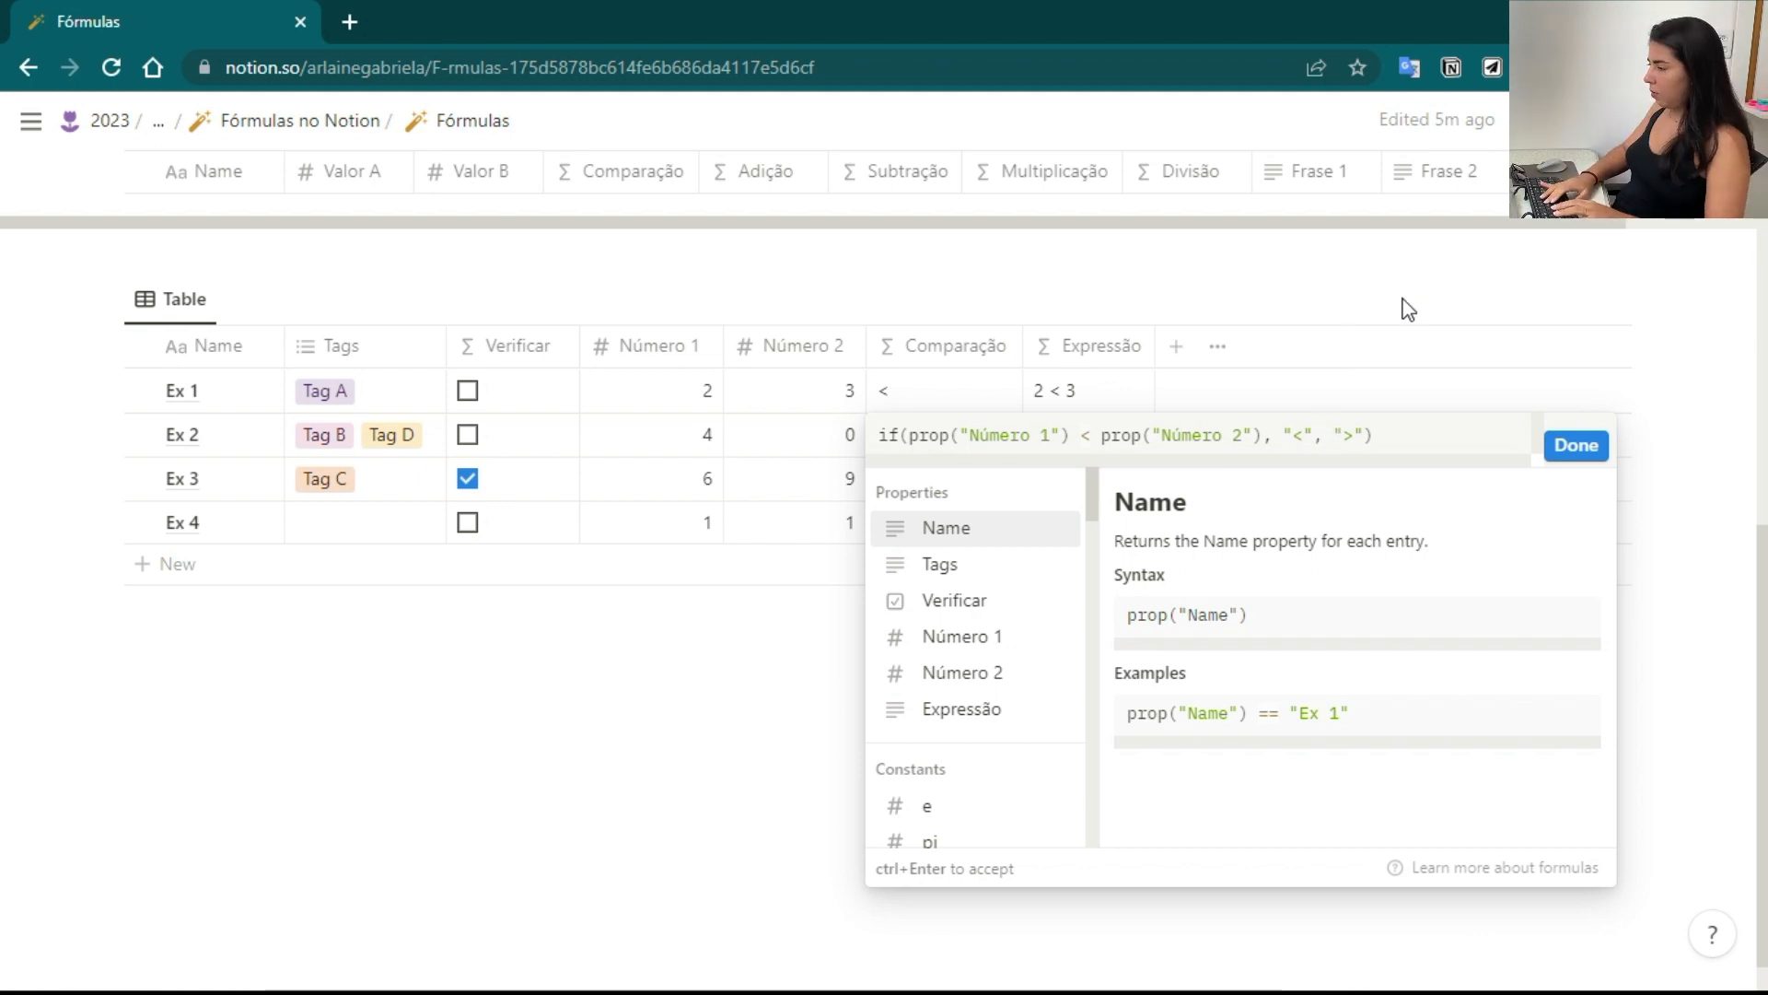
Nest a second if before the ">" result in the Comparação formula, testing whether Número 1 == Número 2
type("if(")
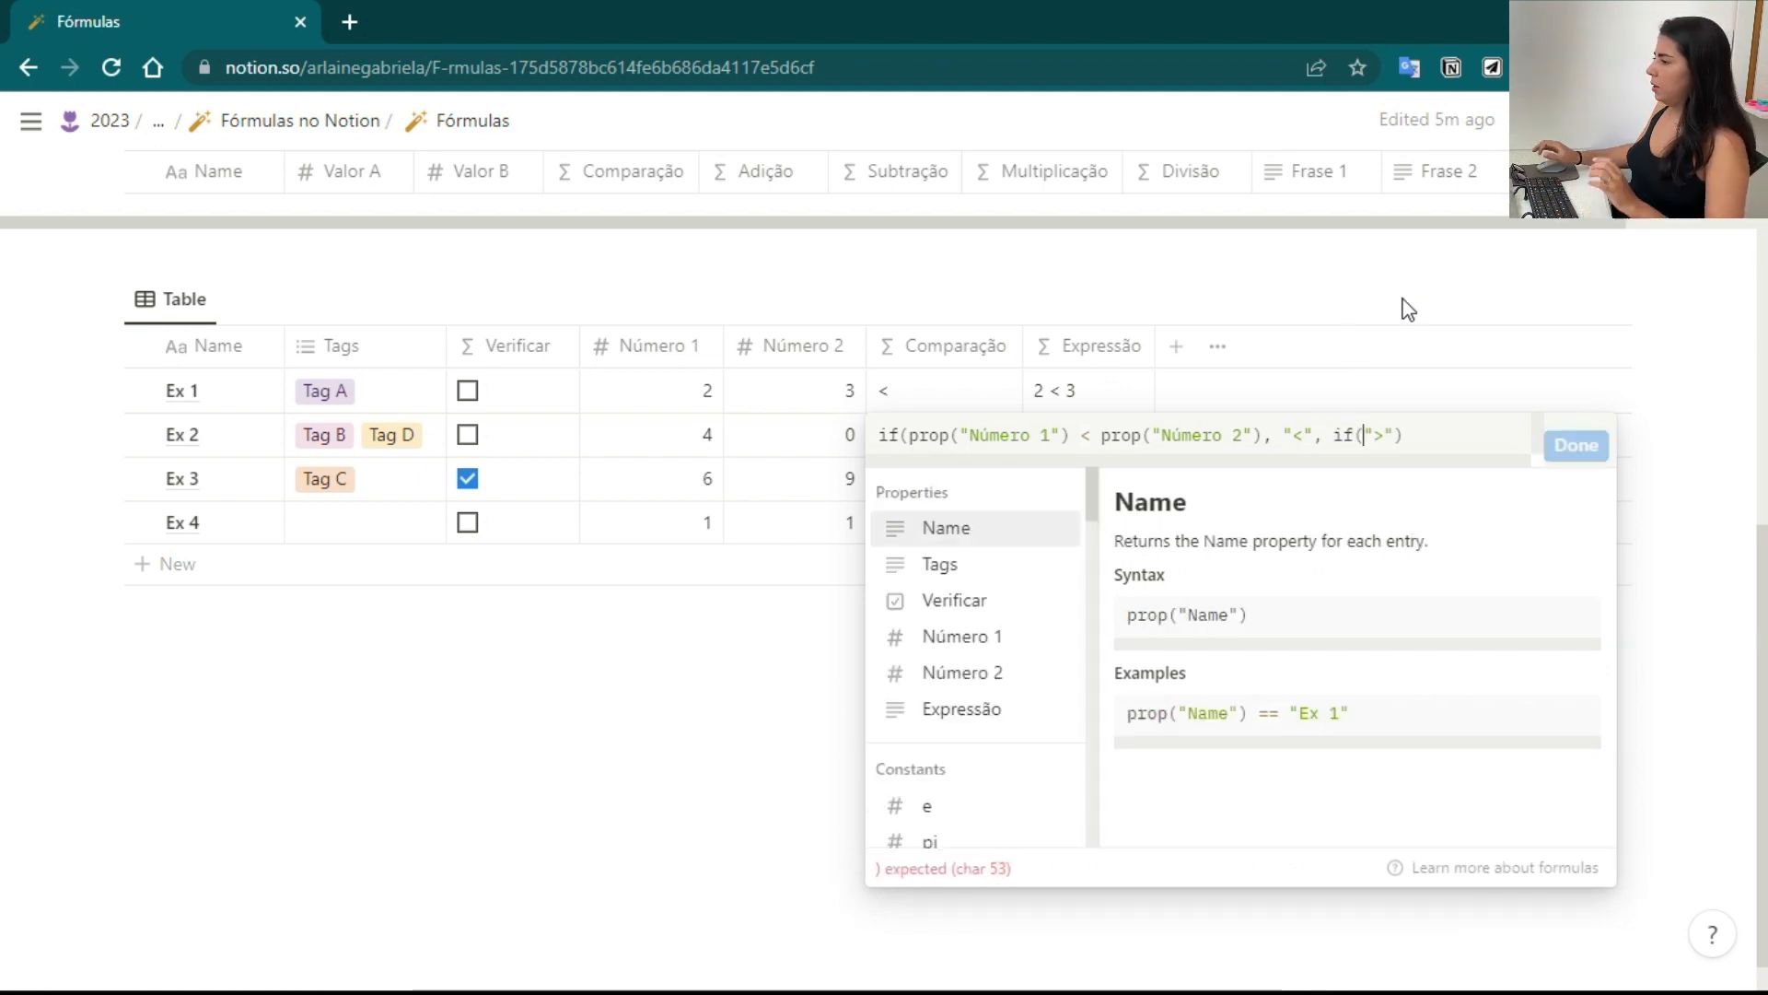
left_click(985, 638)
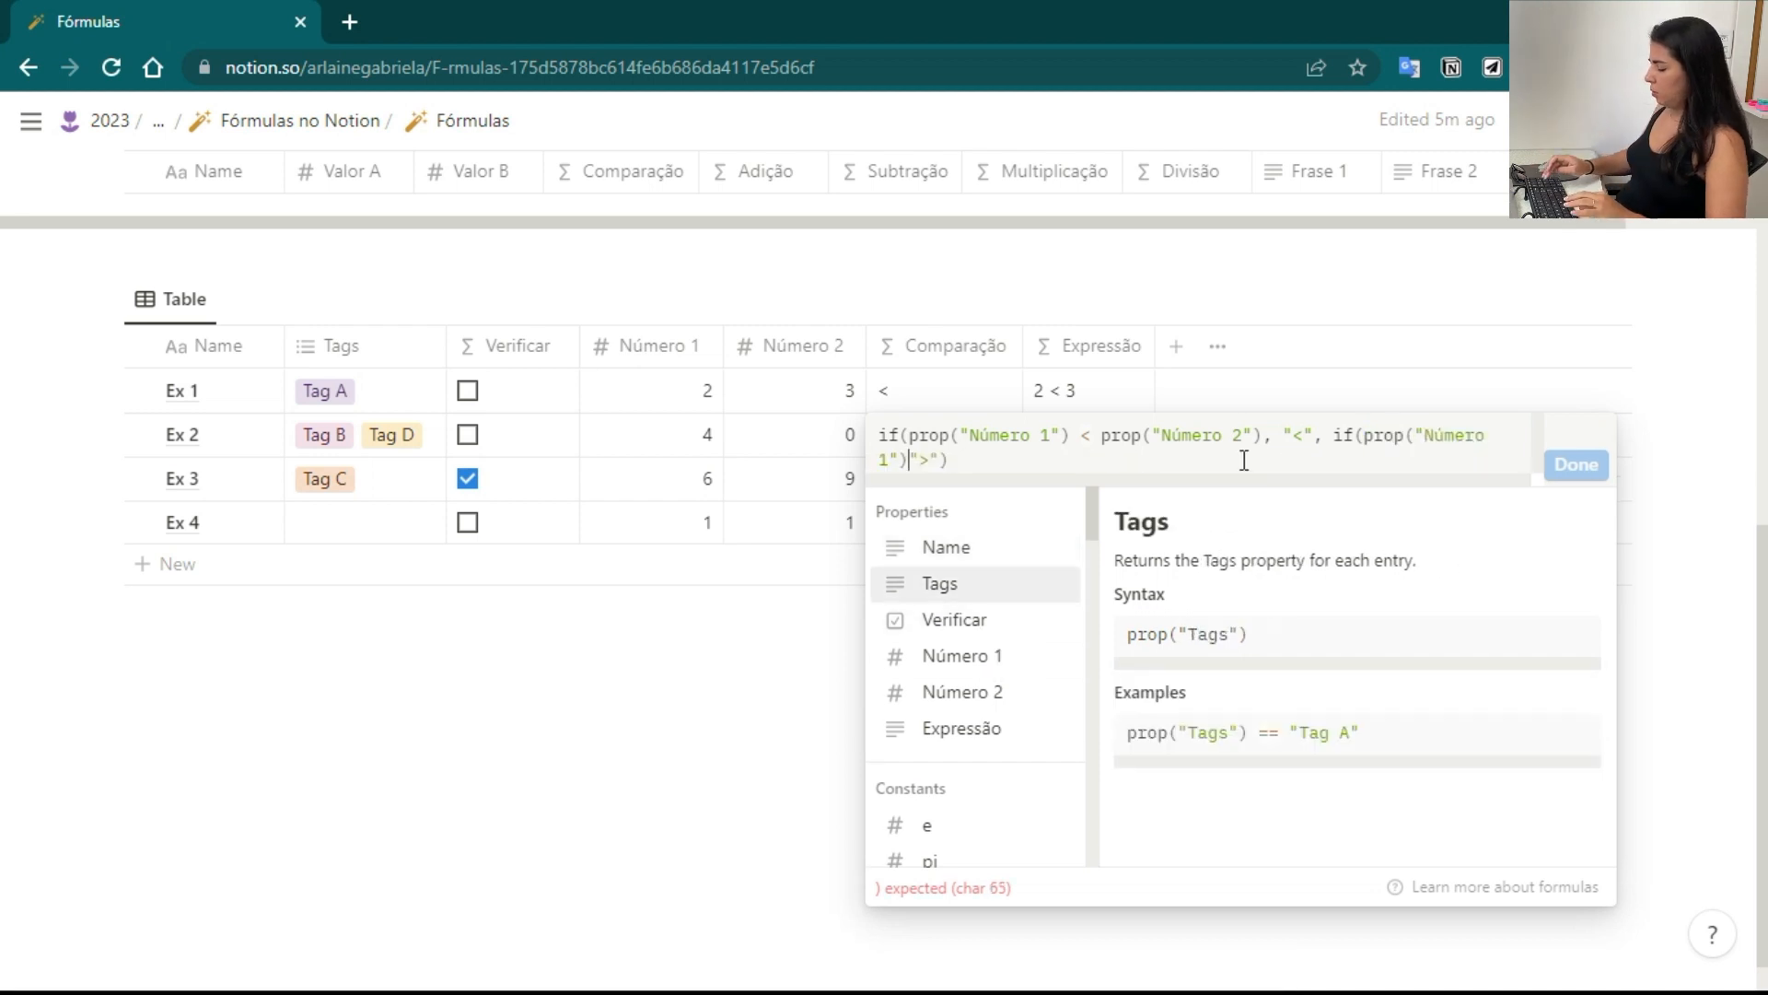
type("==")
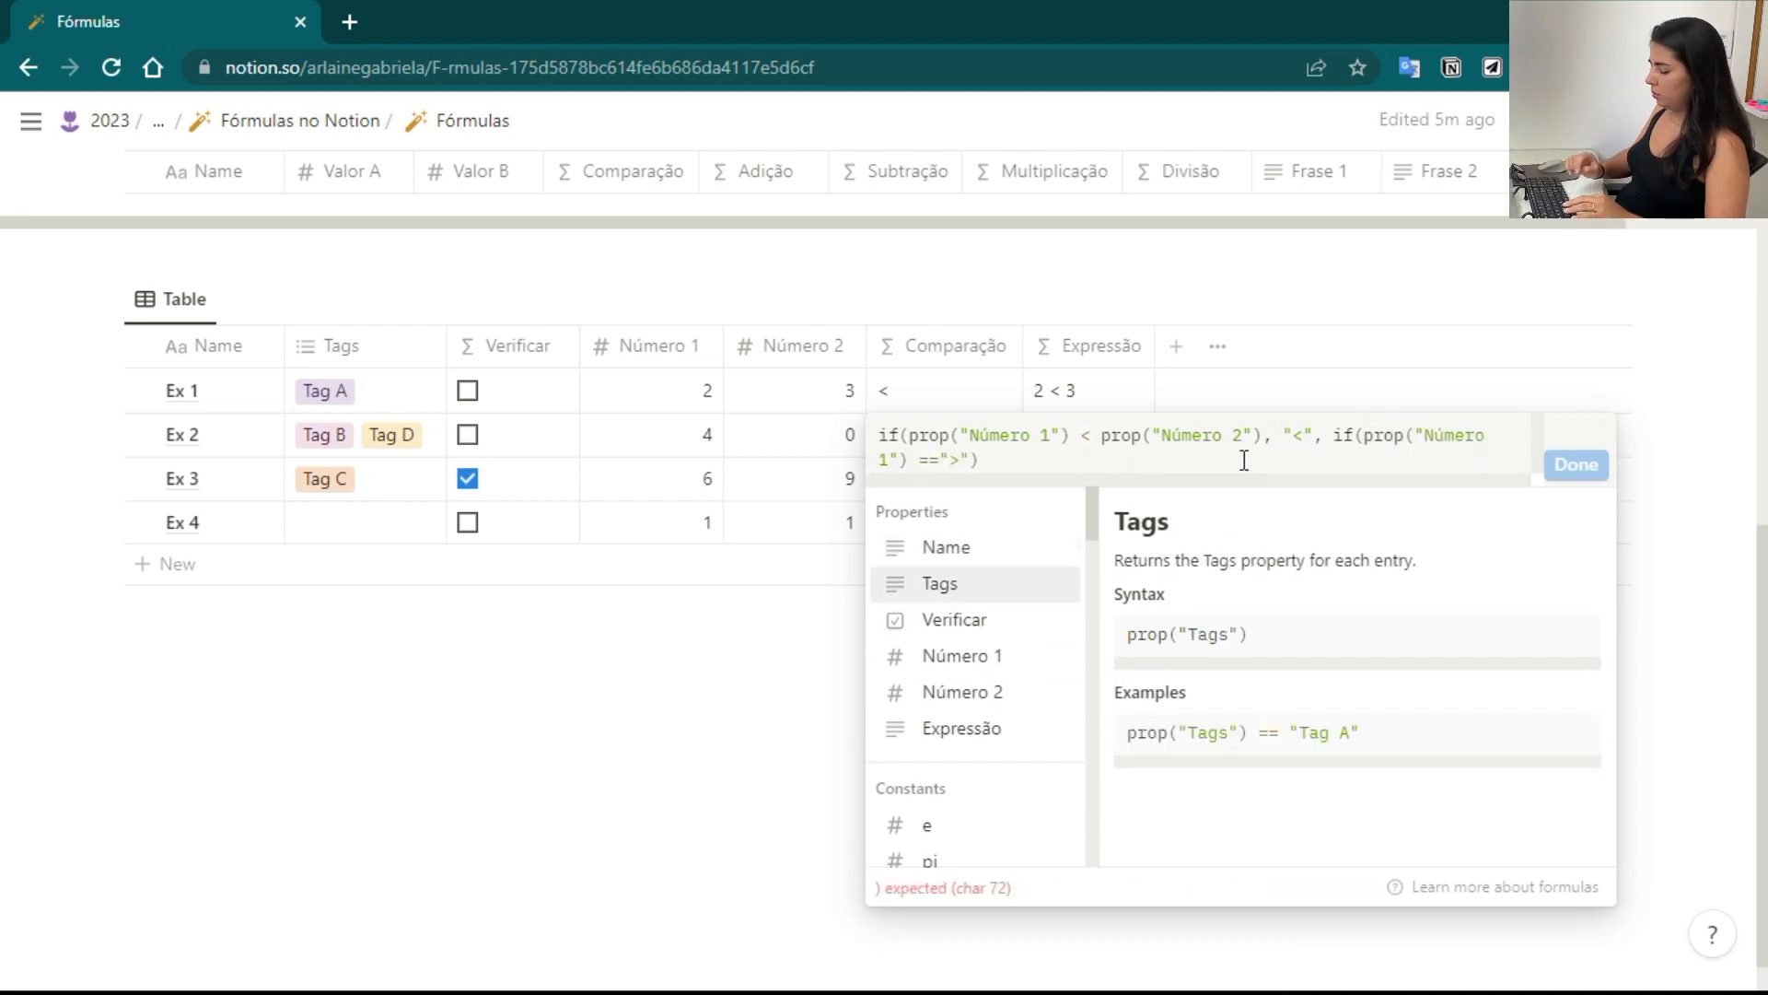
left_click(965, 707)
Give the nested if the result "=" when true, keep ">" as its alternative, close its parenthesis, and save the formula
type(", \"")
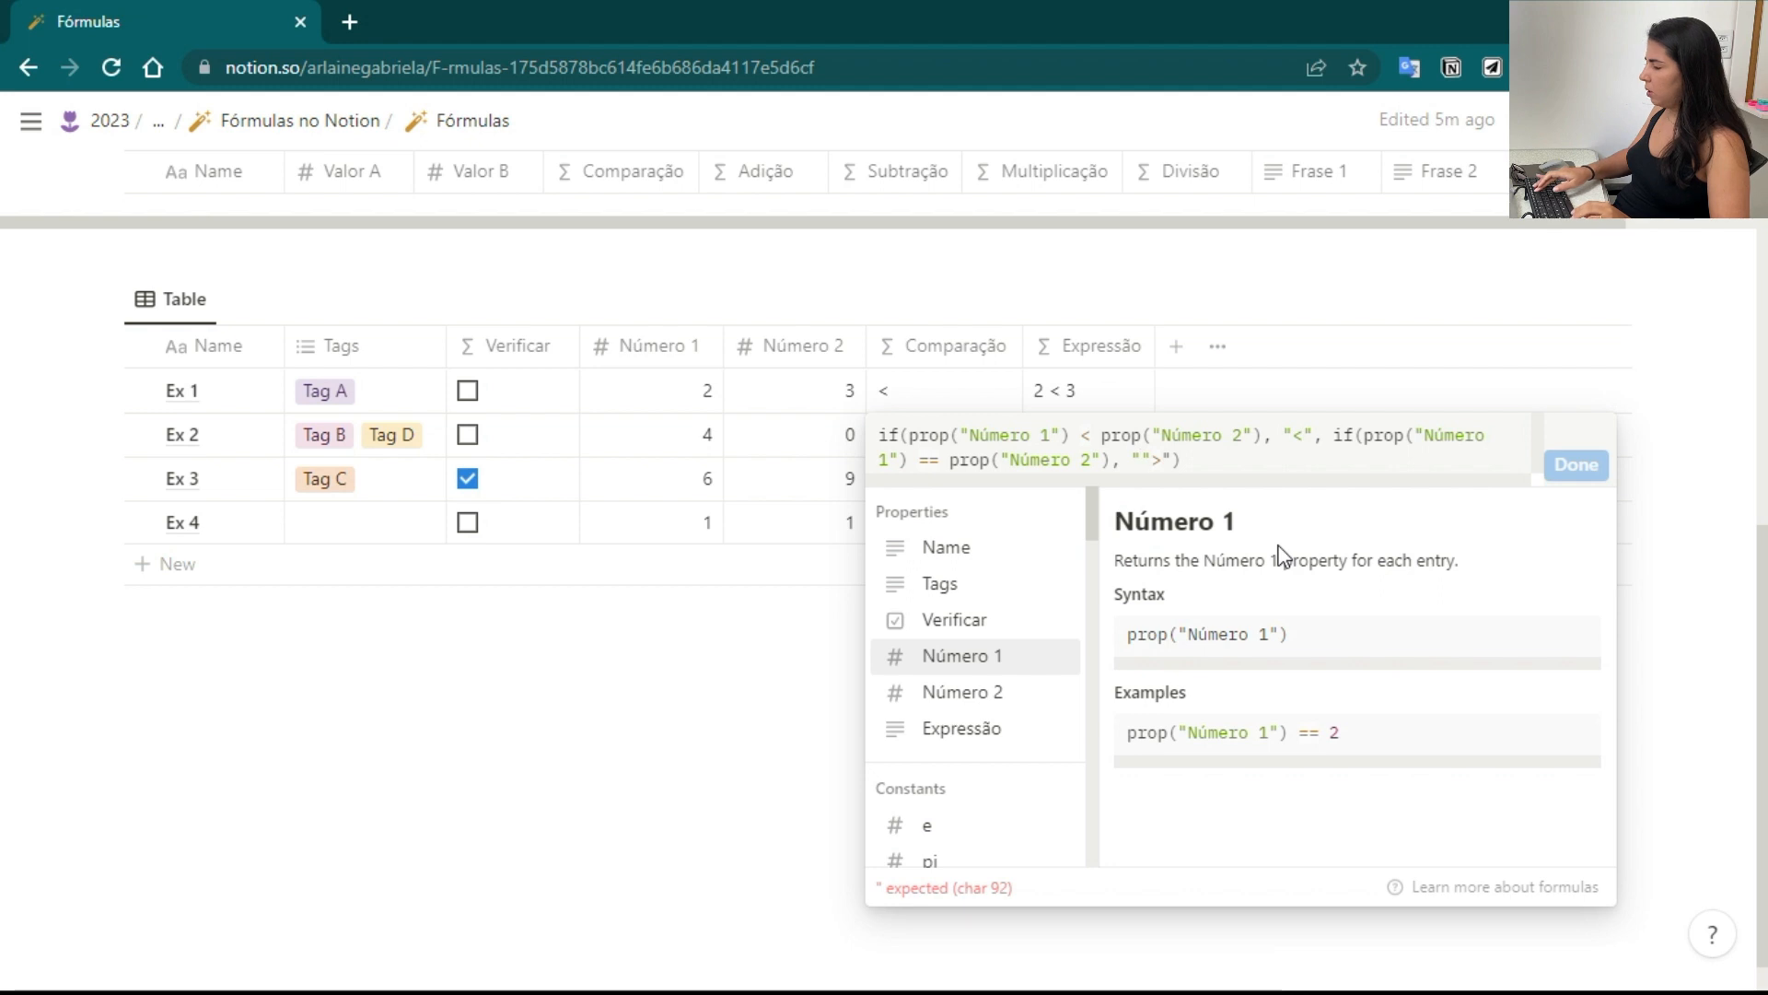
type("=\"")
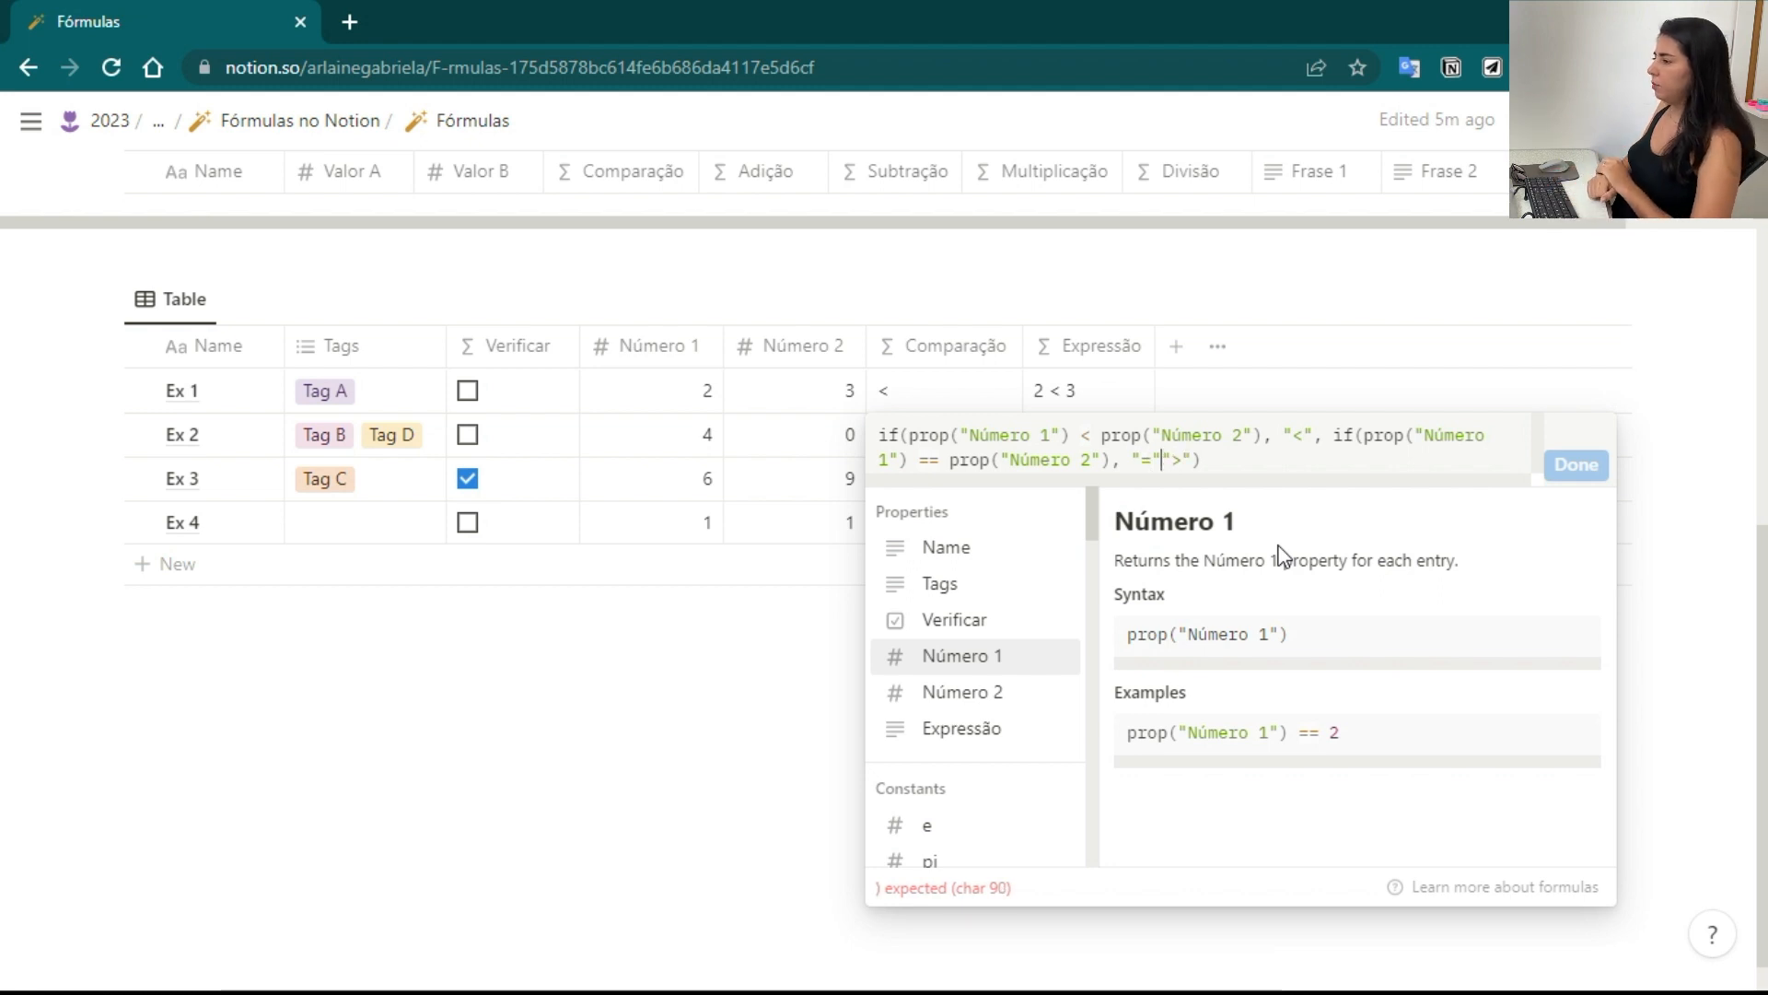
type(",")
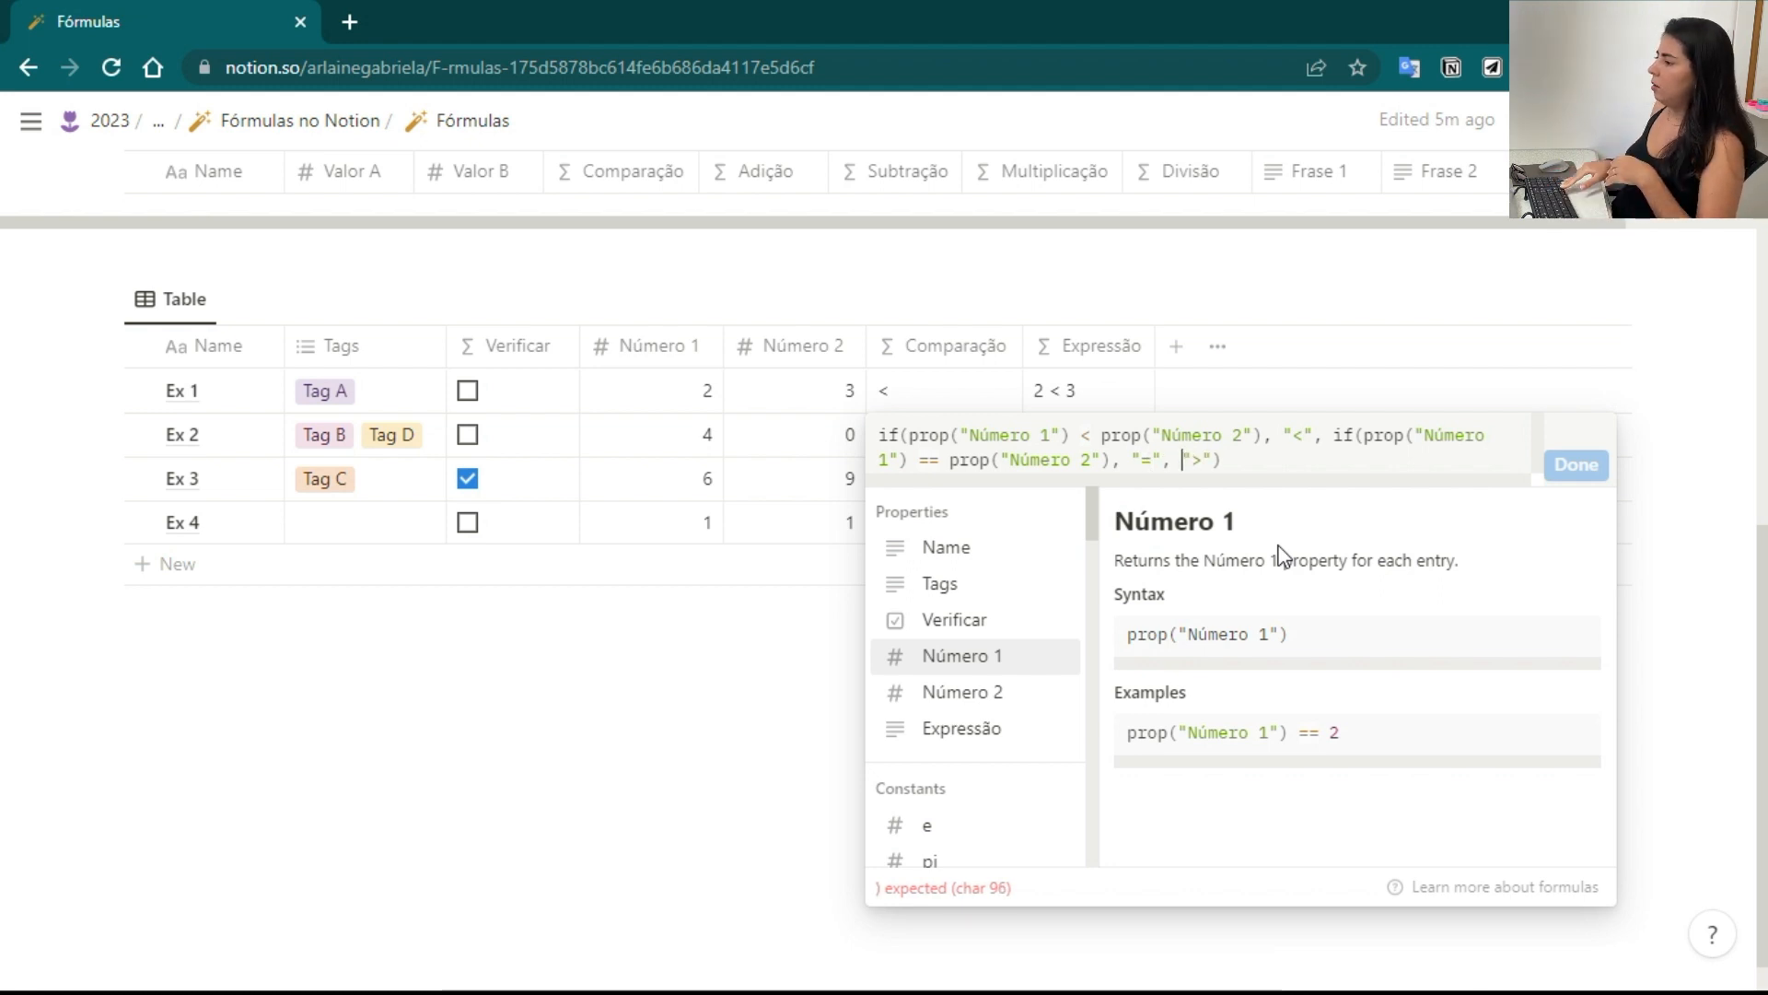
key("Right")
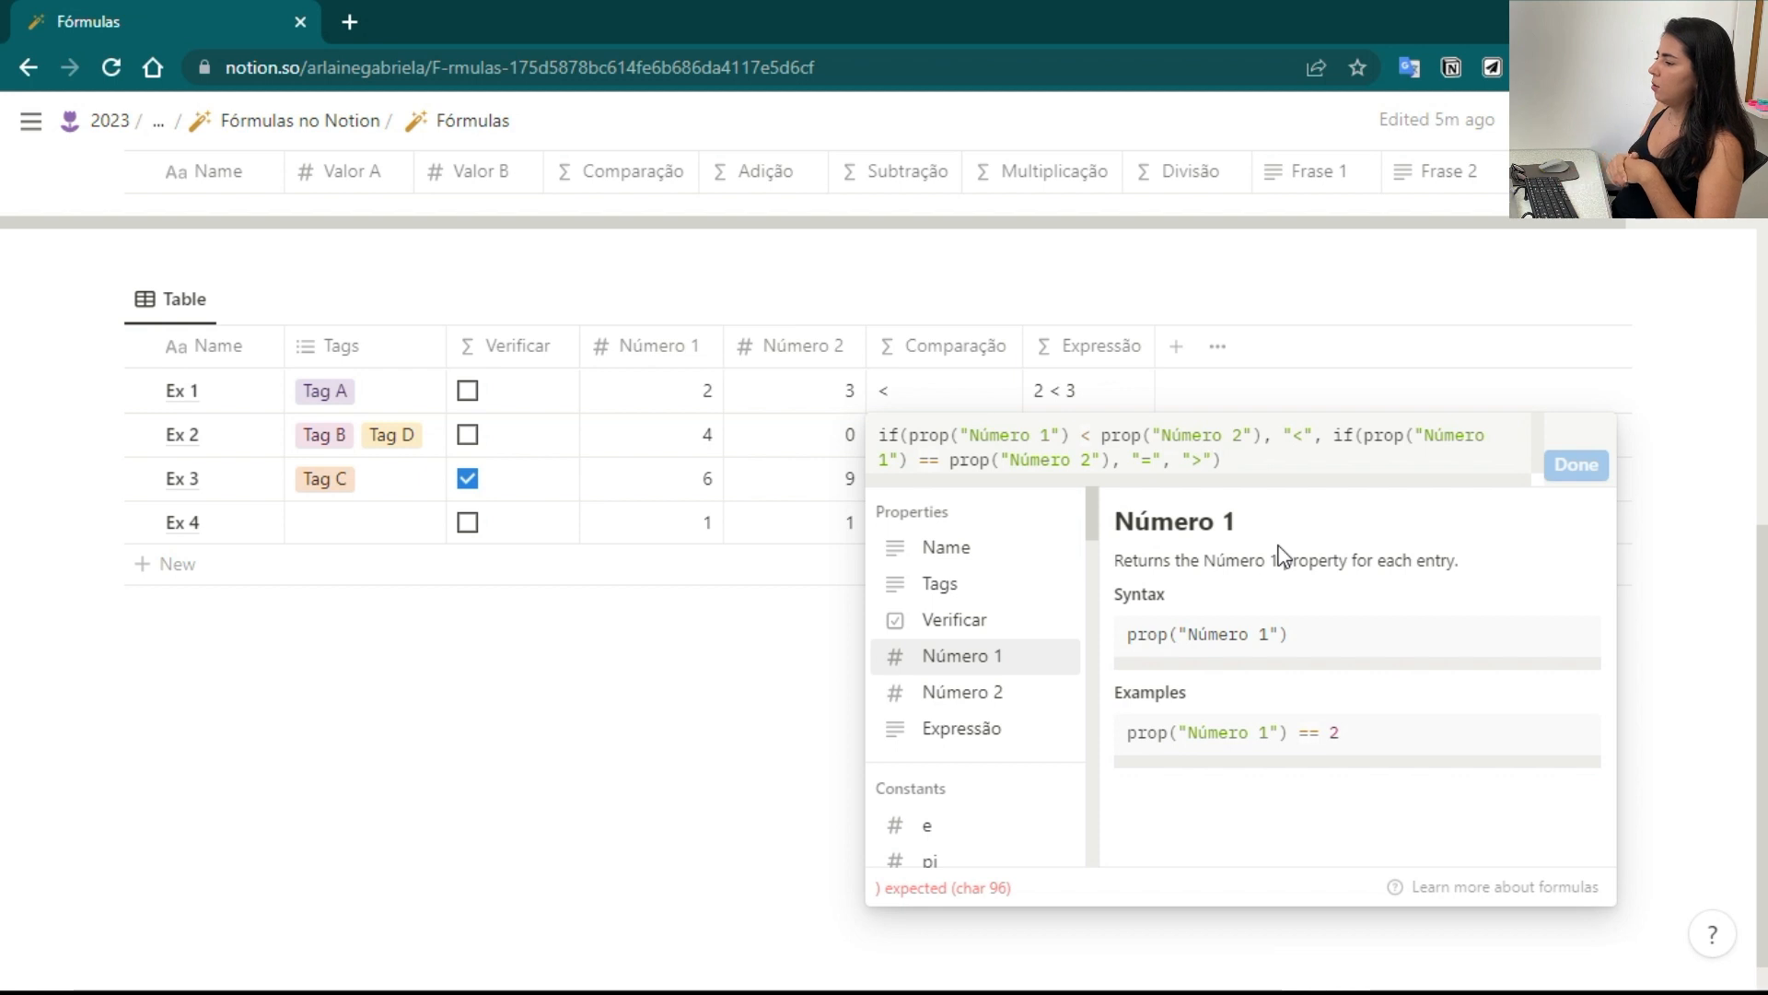
type(")")
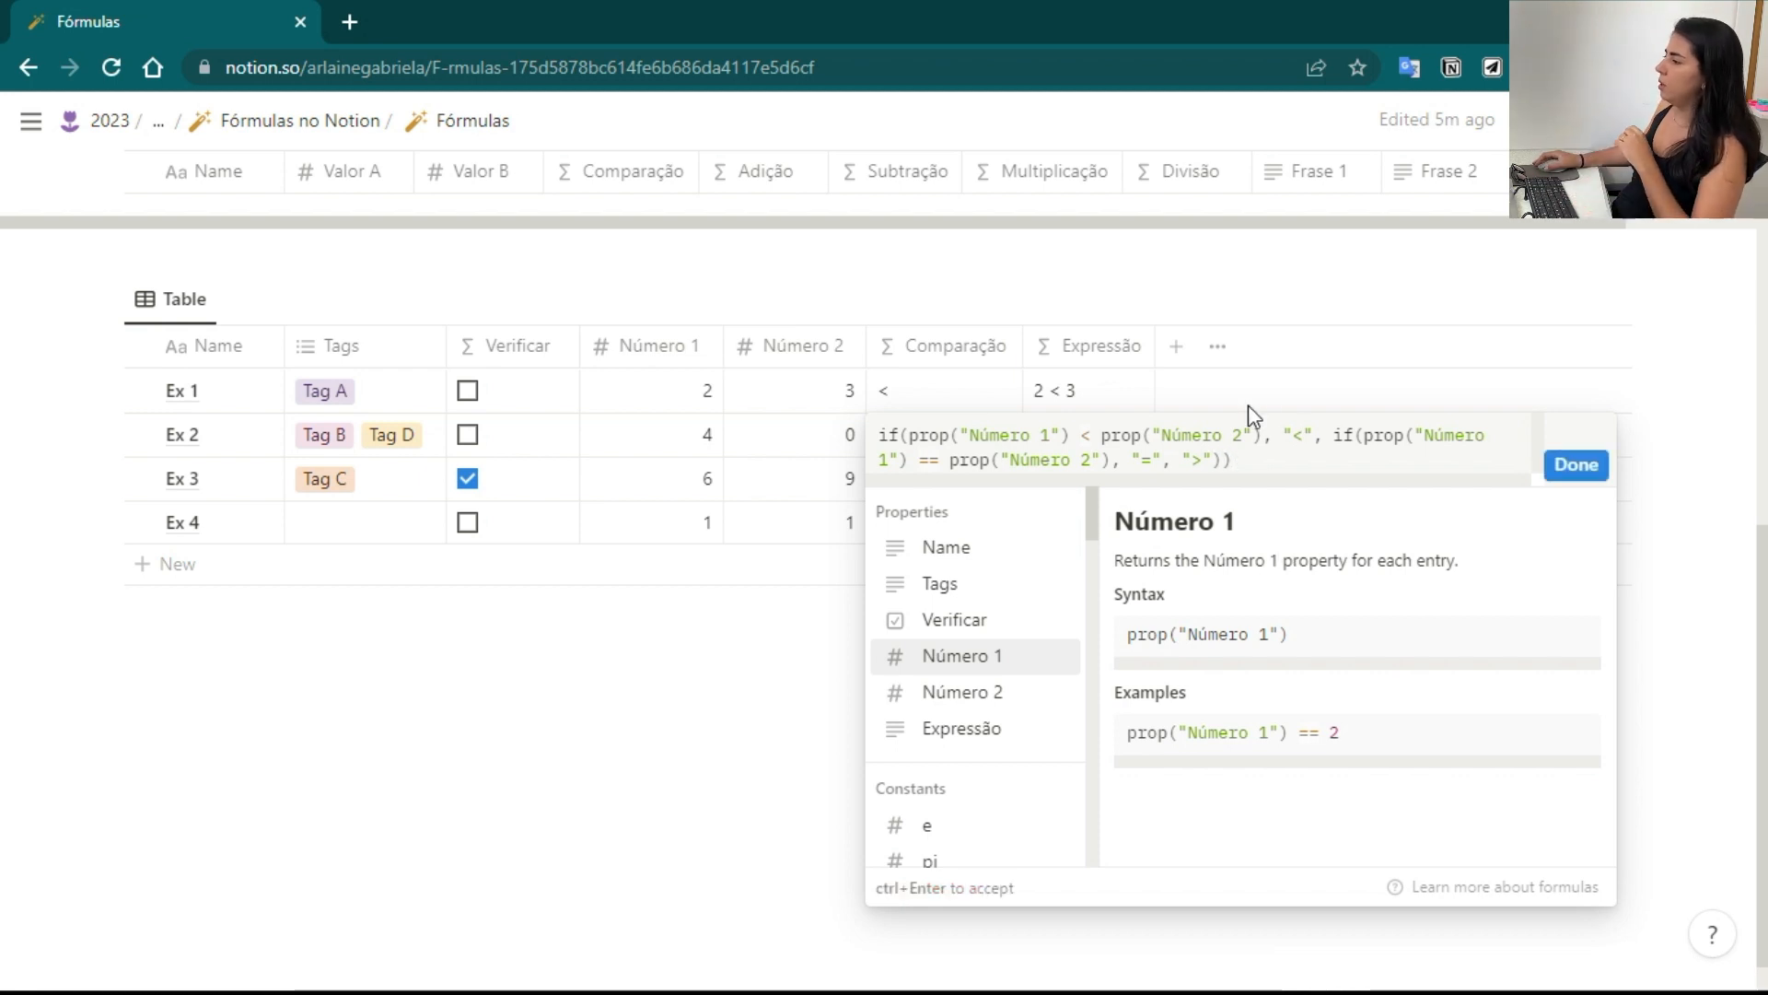
left_click(1569, 470)
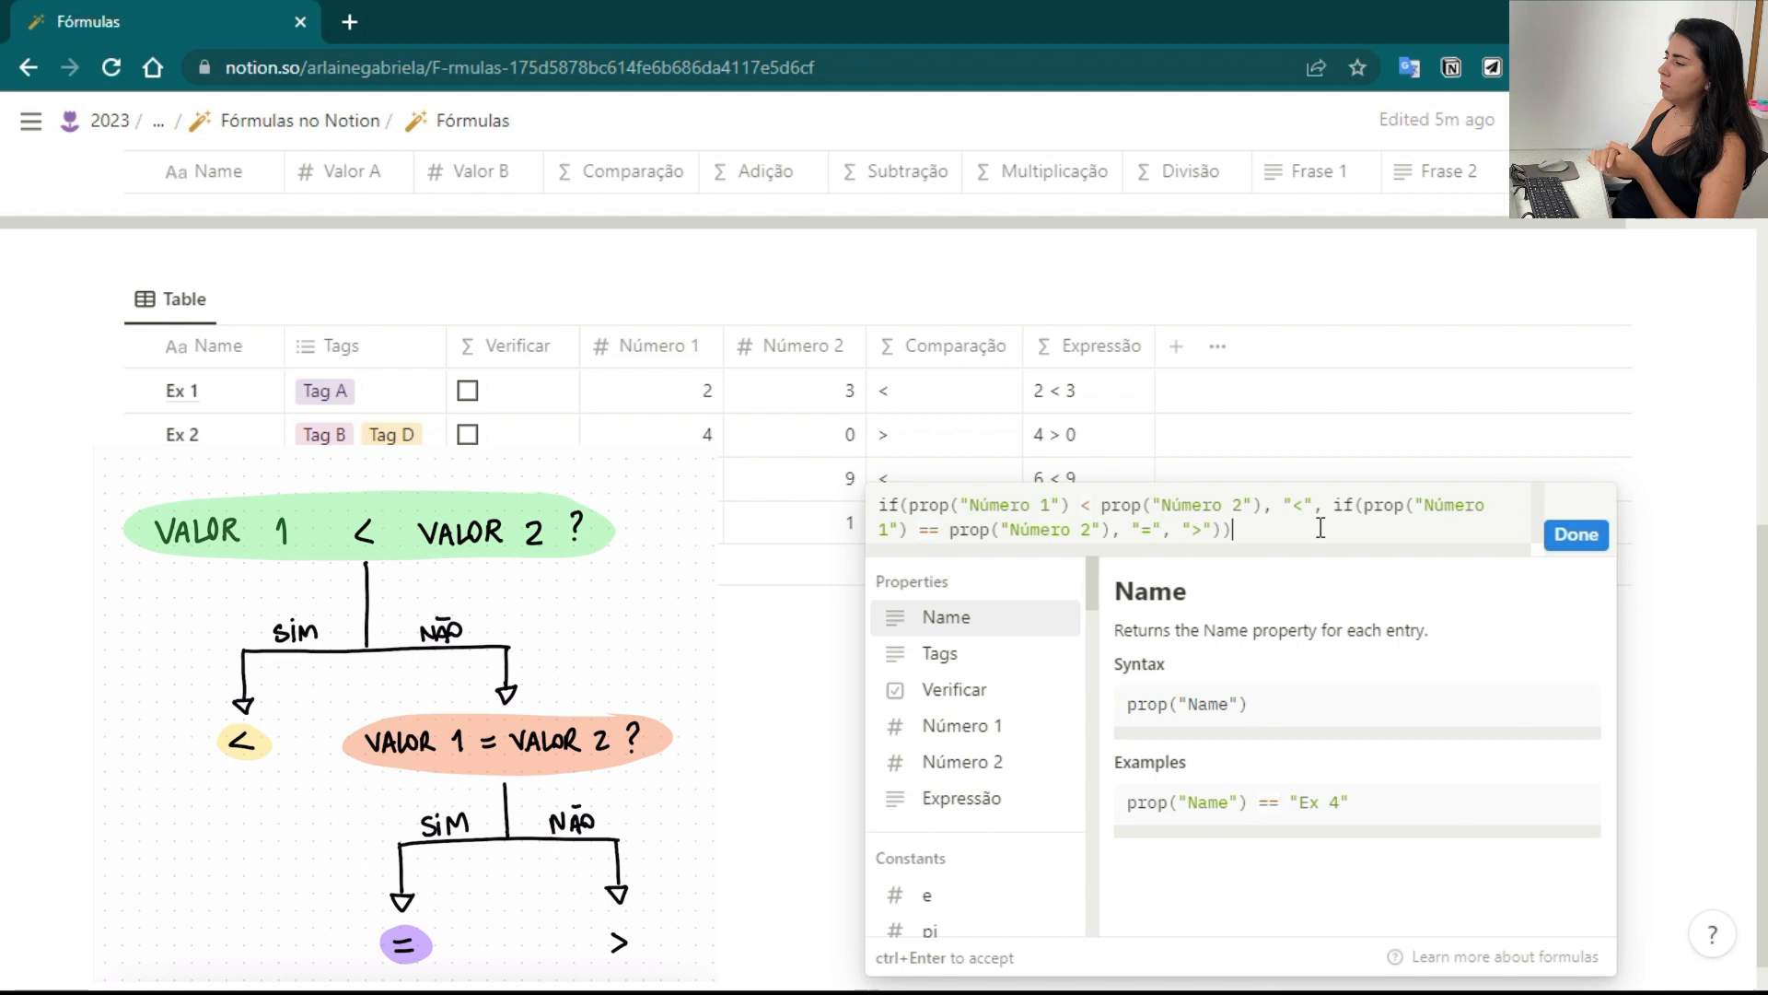
left_click(1543, 817)
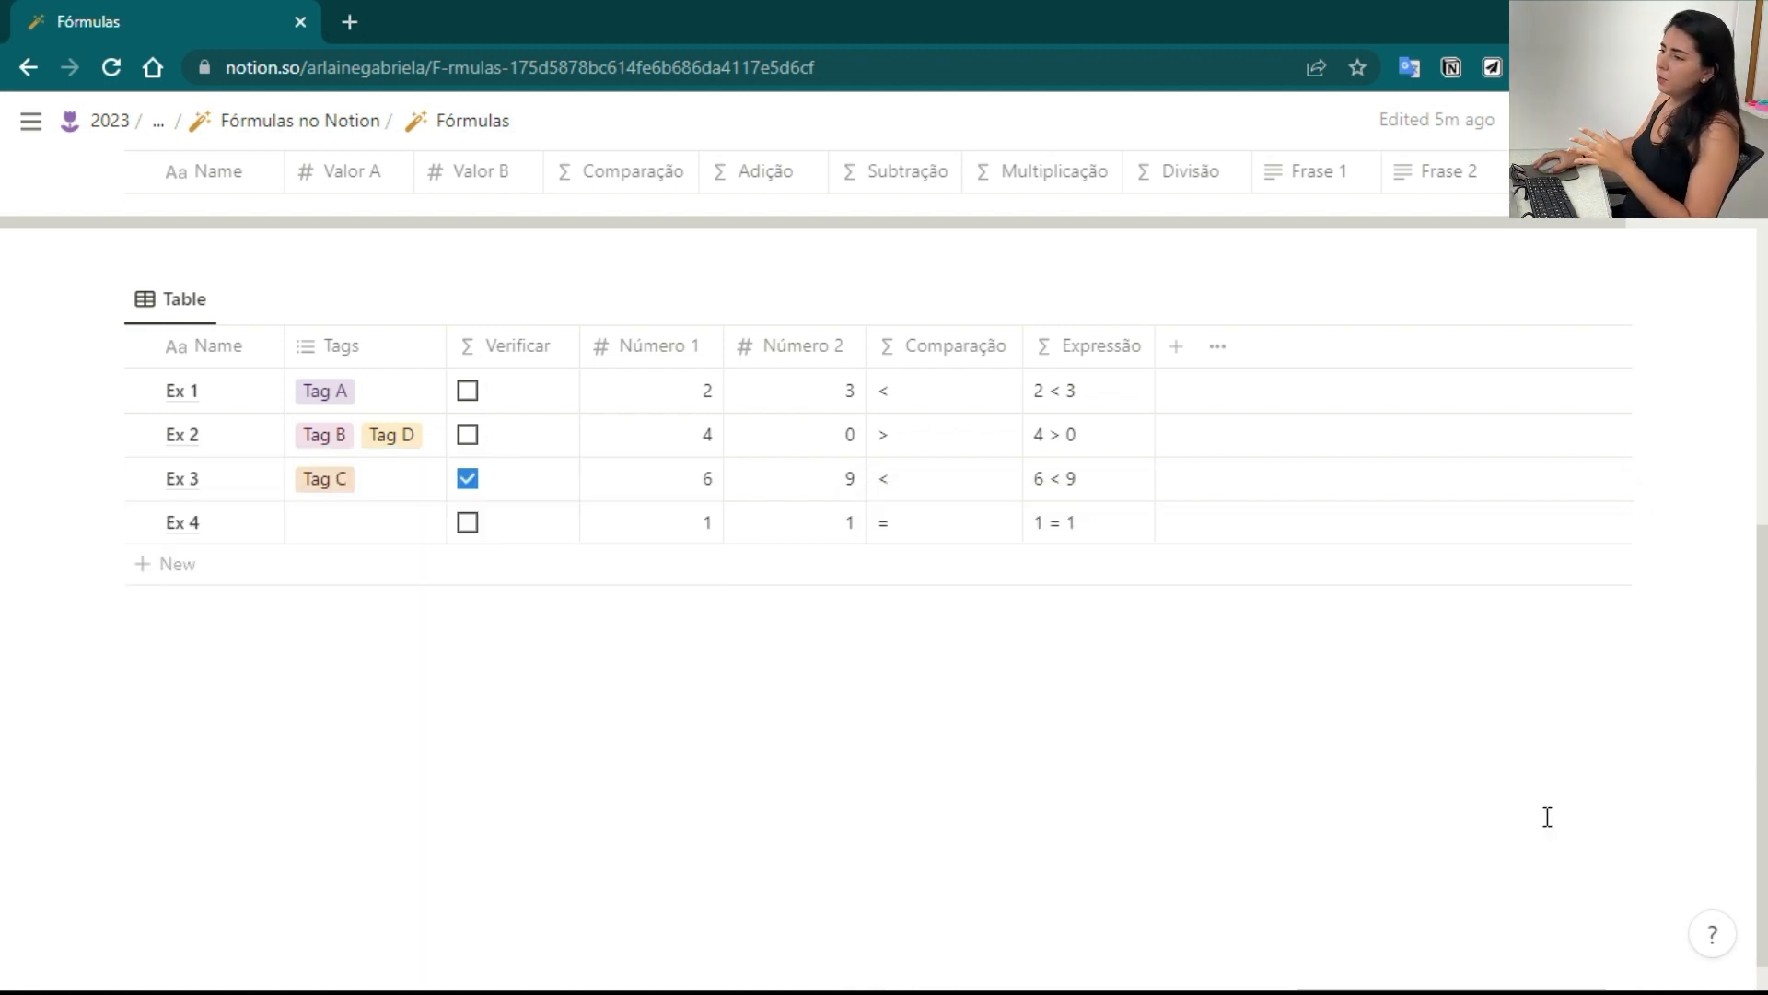
Review the Verificar column's contains expression that looks for "Tag C" in Tags
left_click(514, 401)
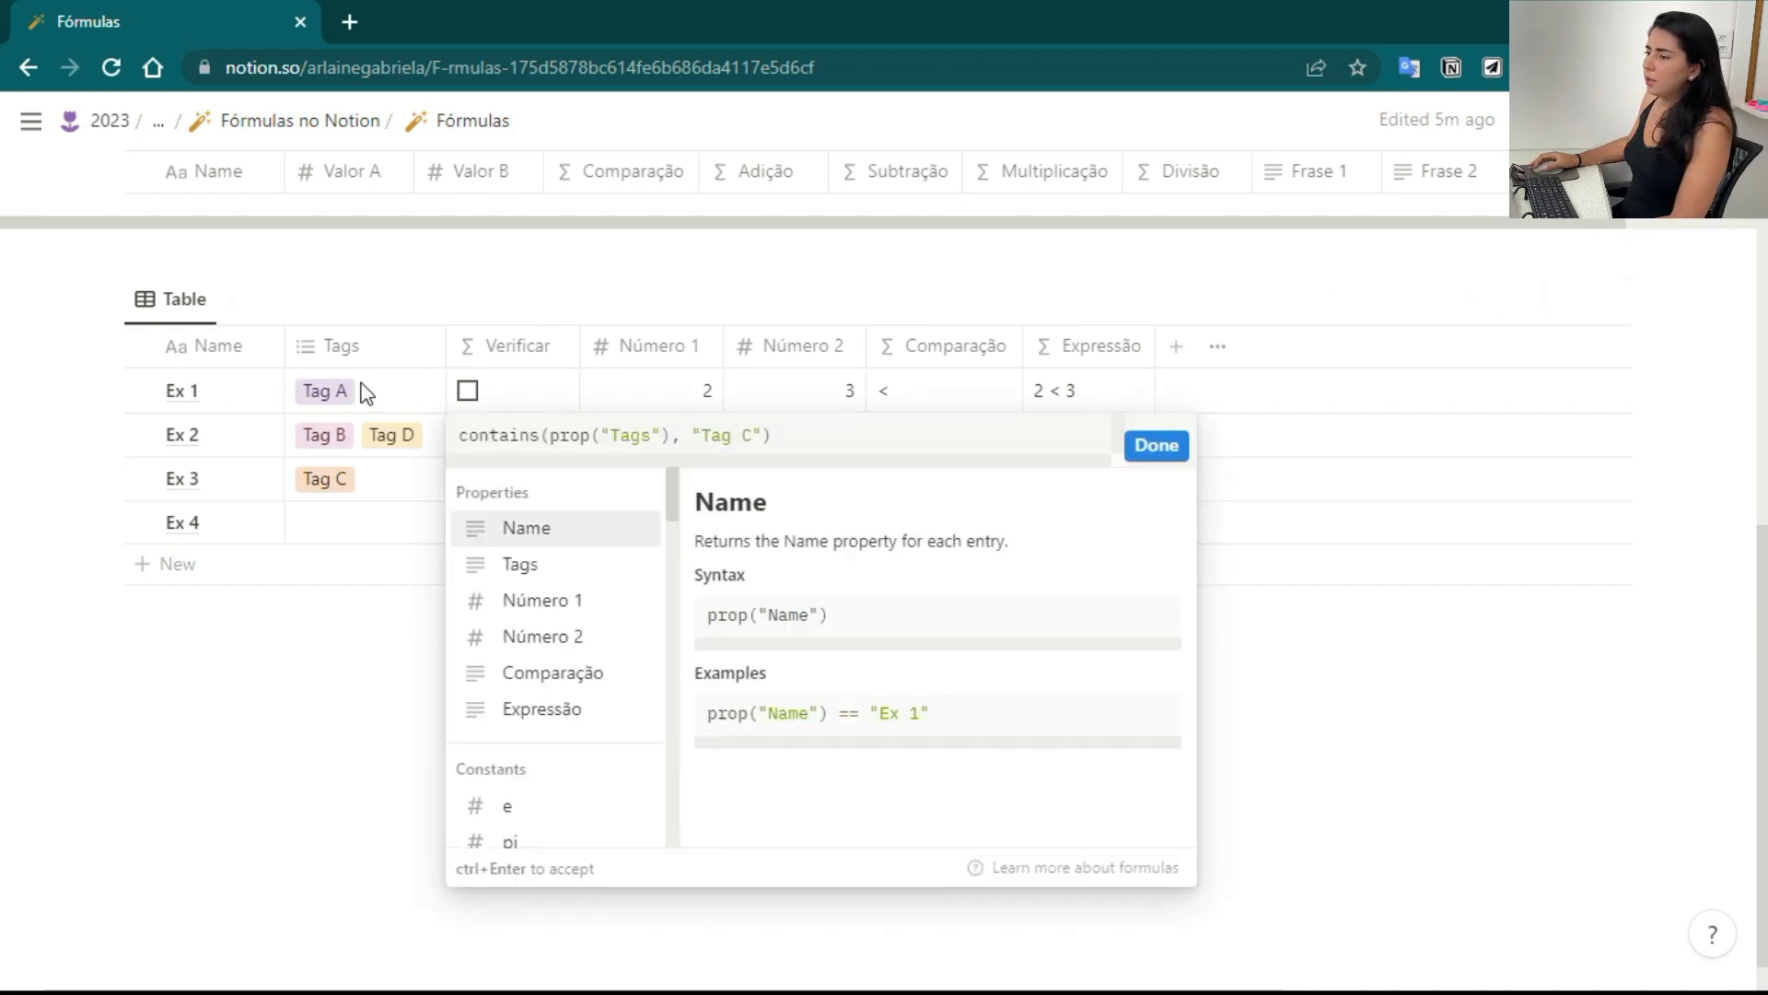
left_click(529, 306)
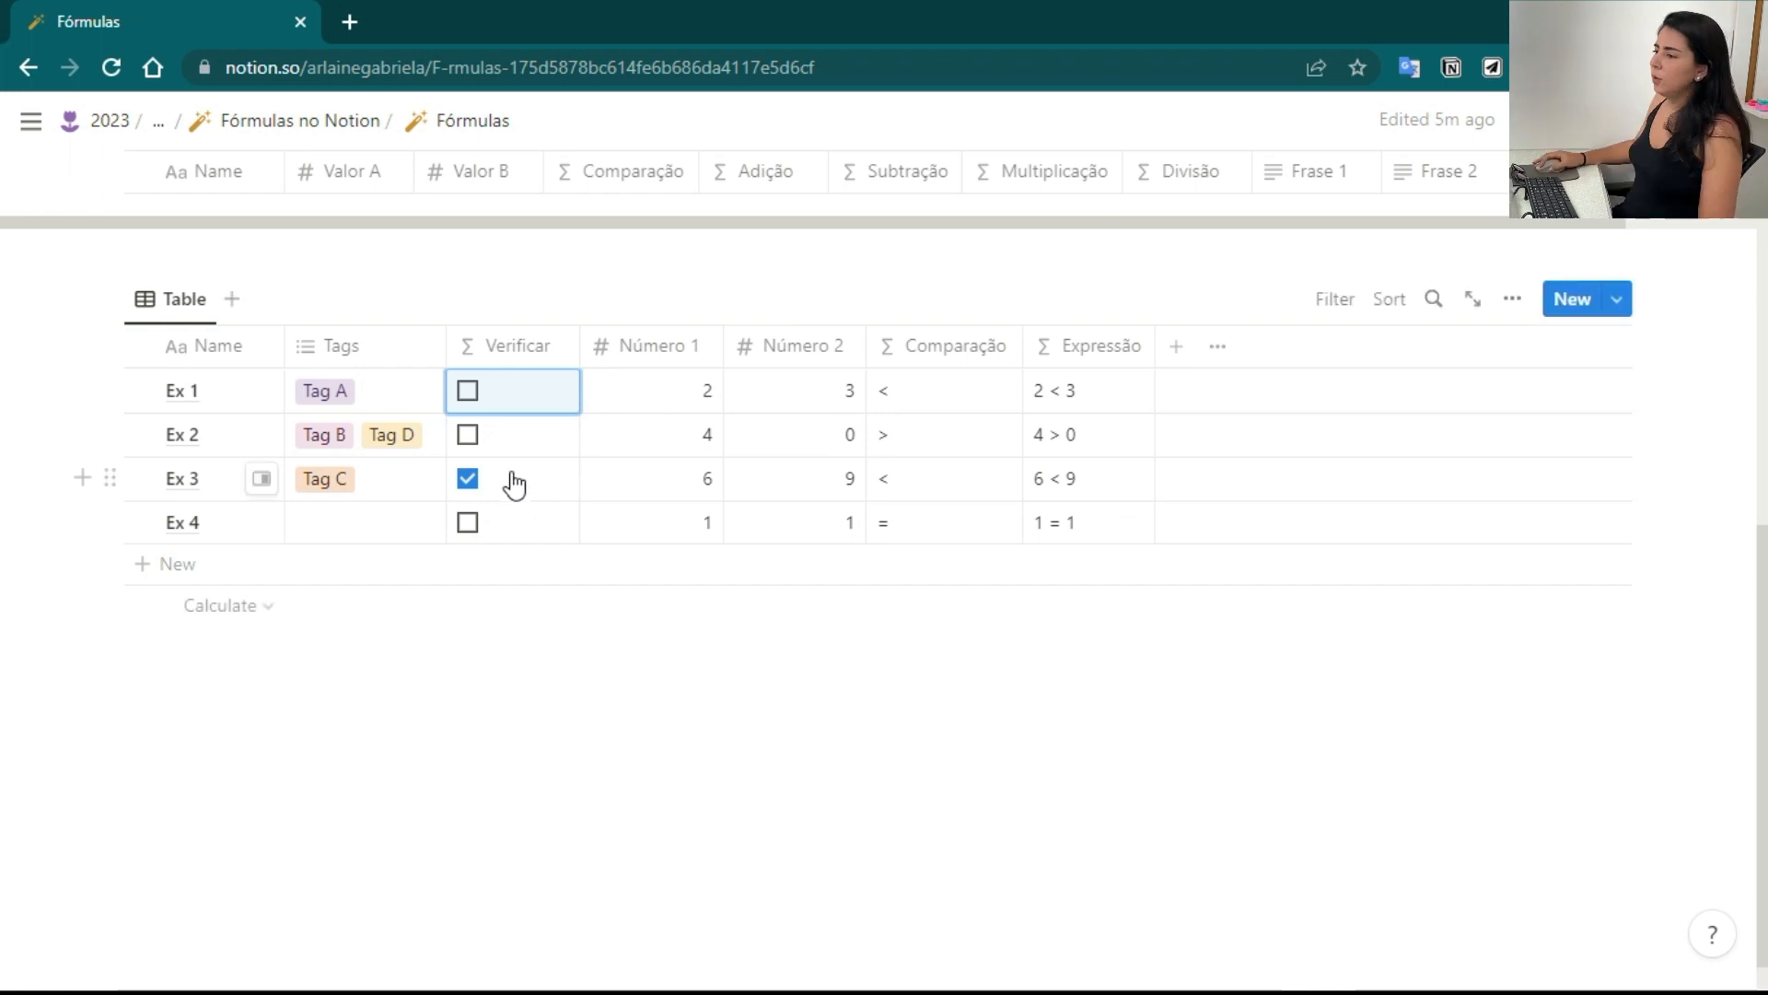
left_click(516, 399)
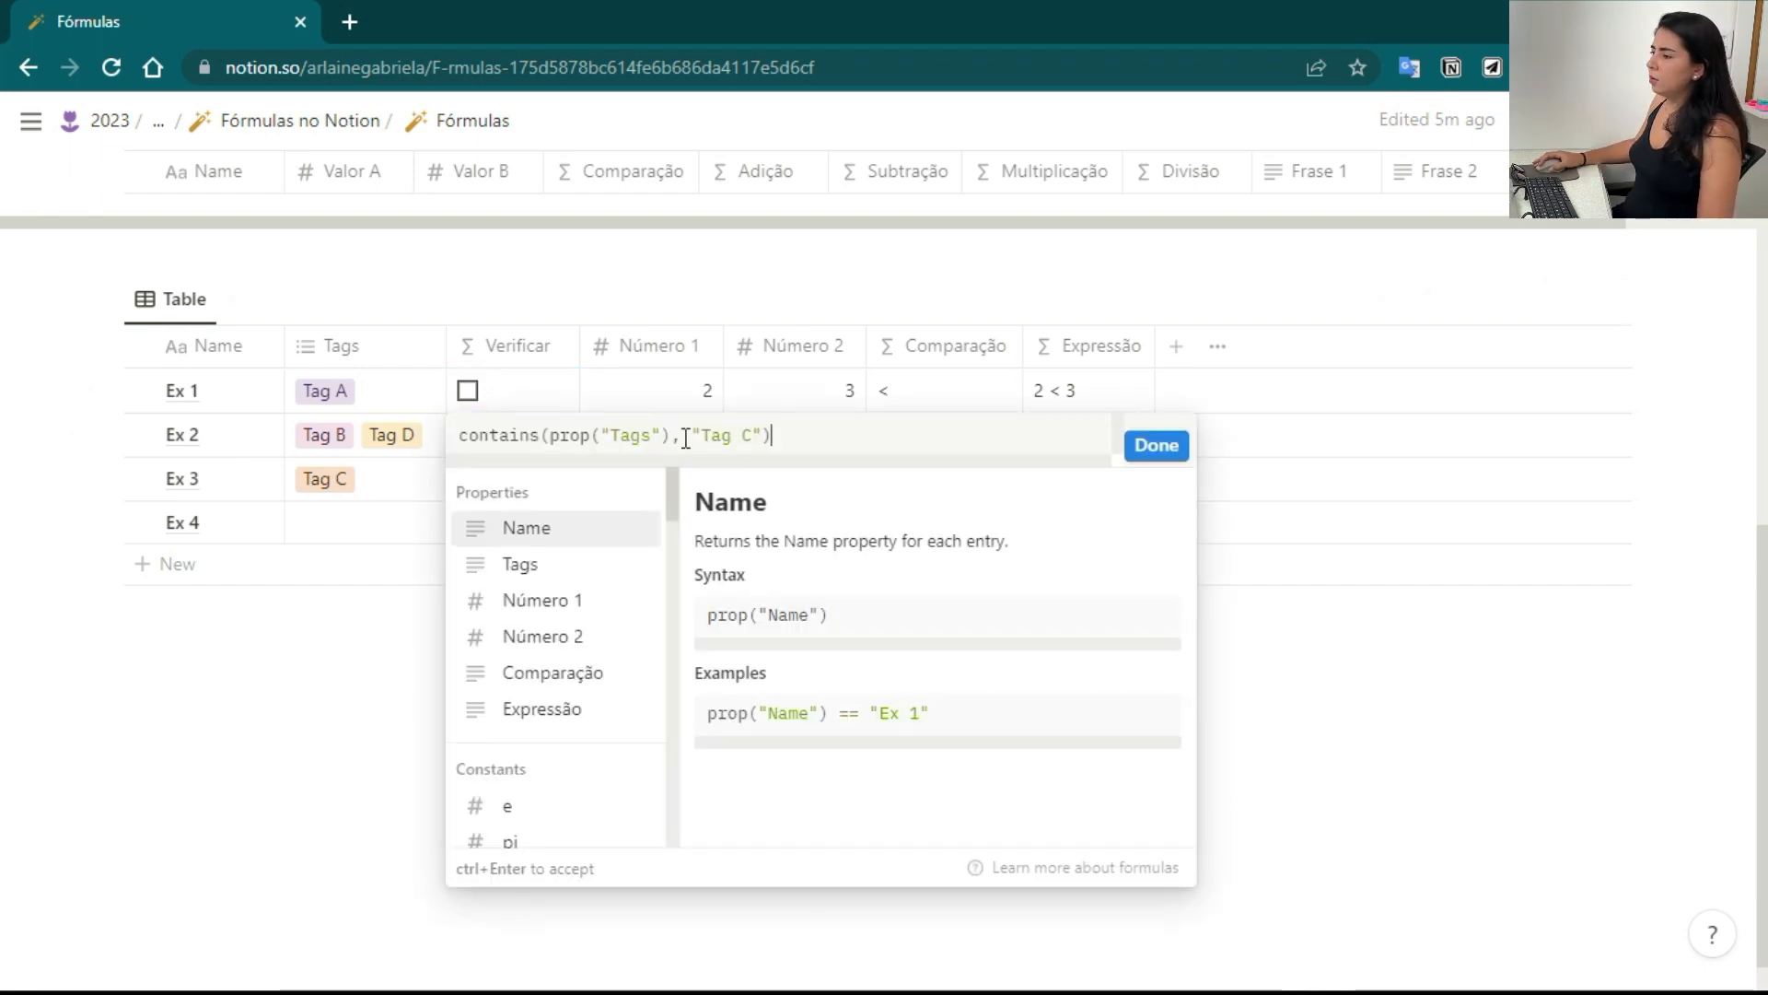
left_click(466, 437)
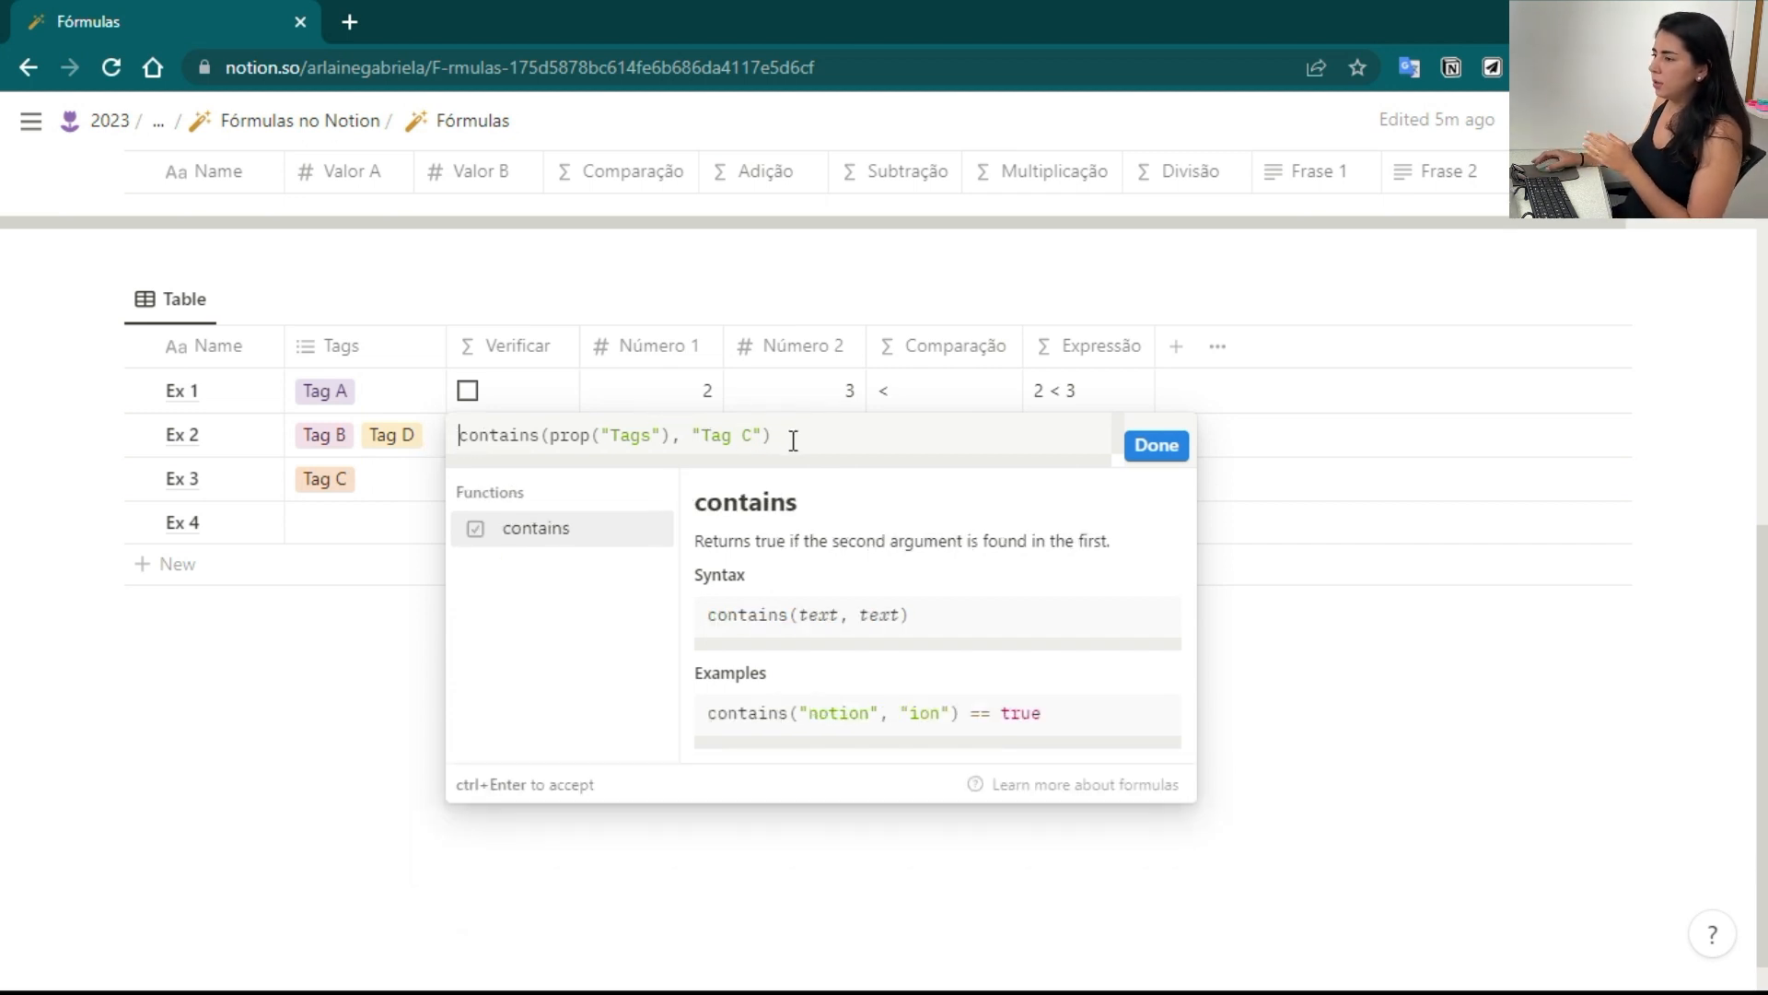
left_click_drag(787, 436, 463, 433)
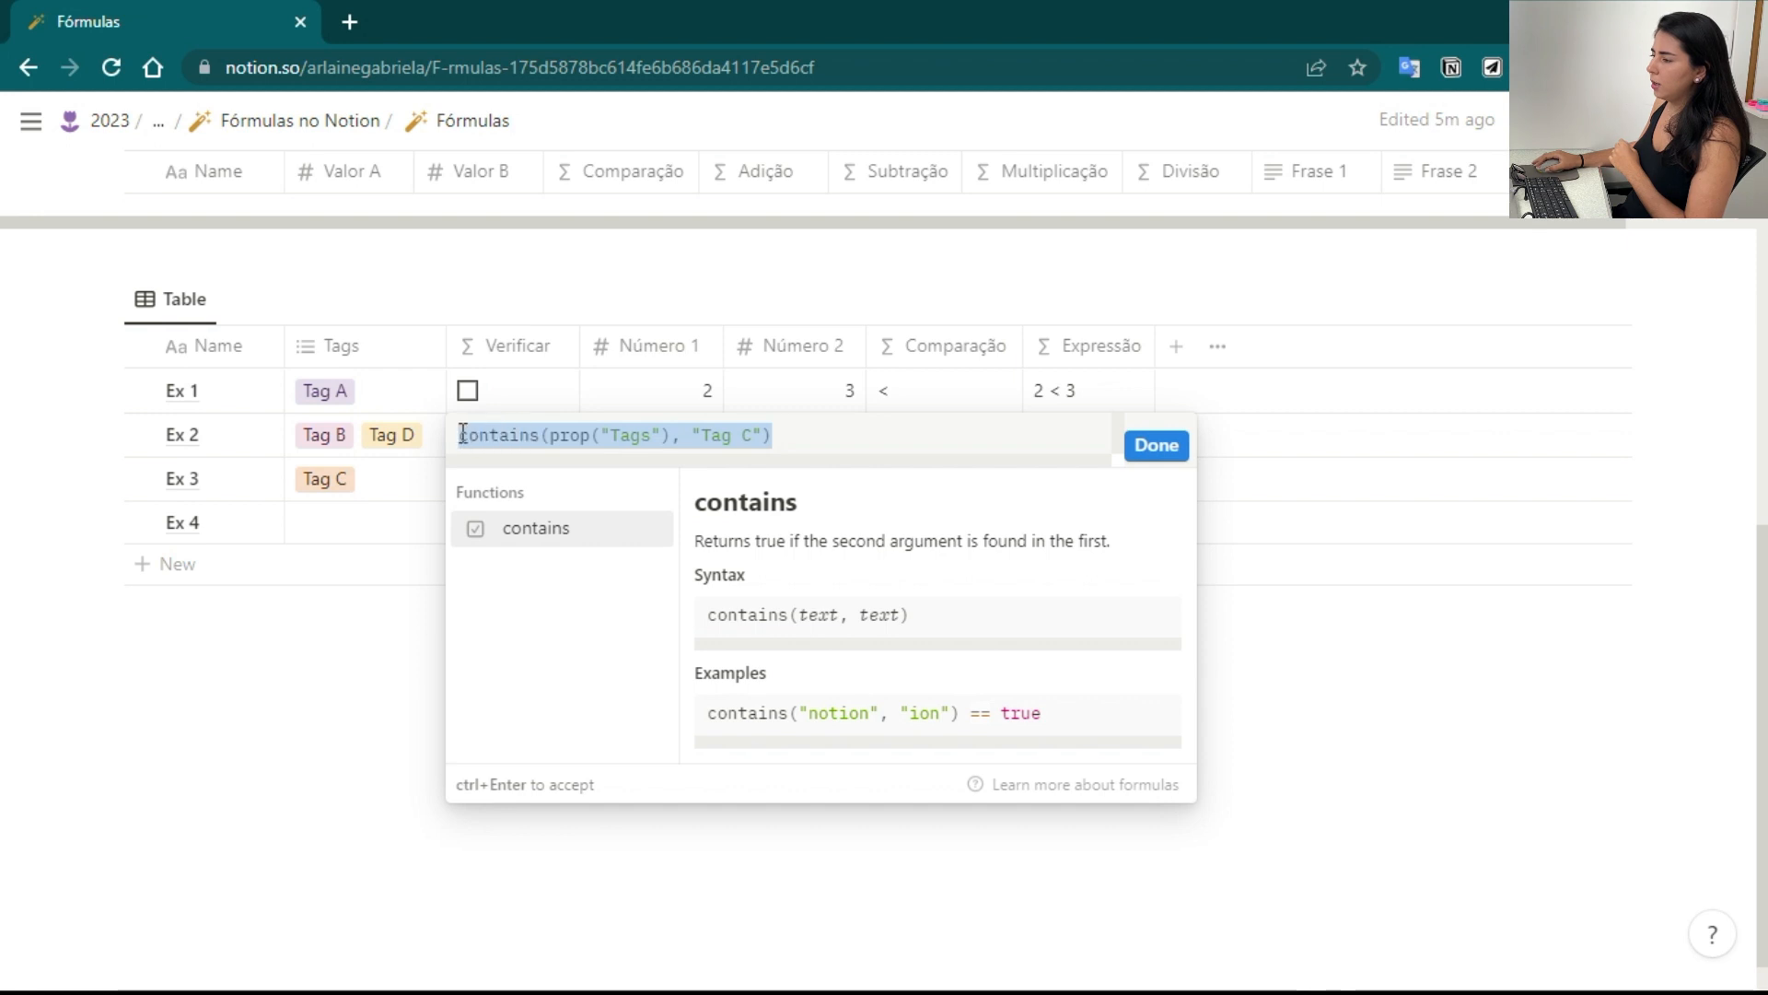
left_click(787, 434)
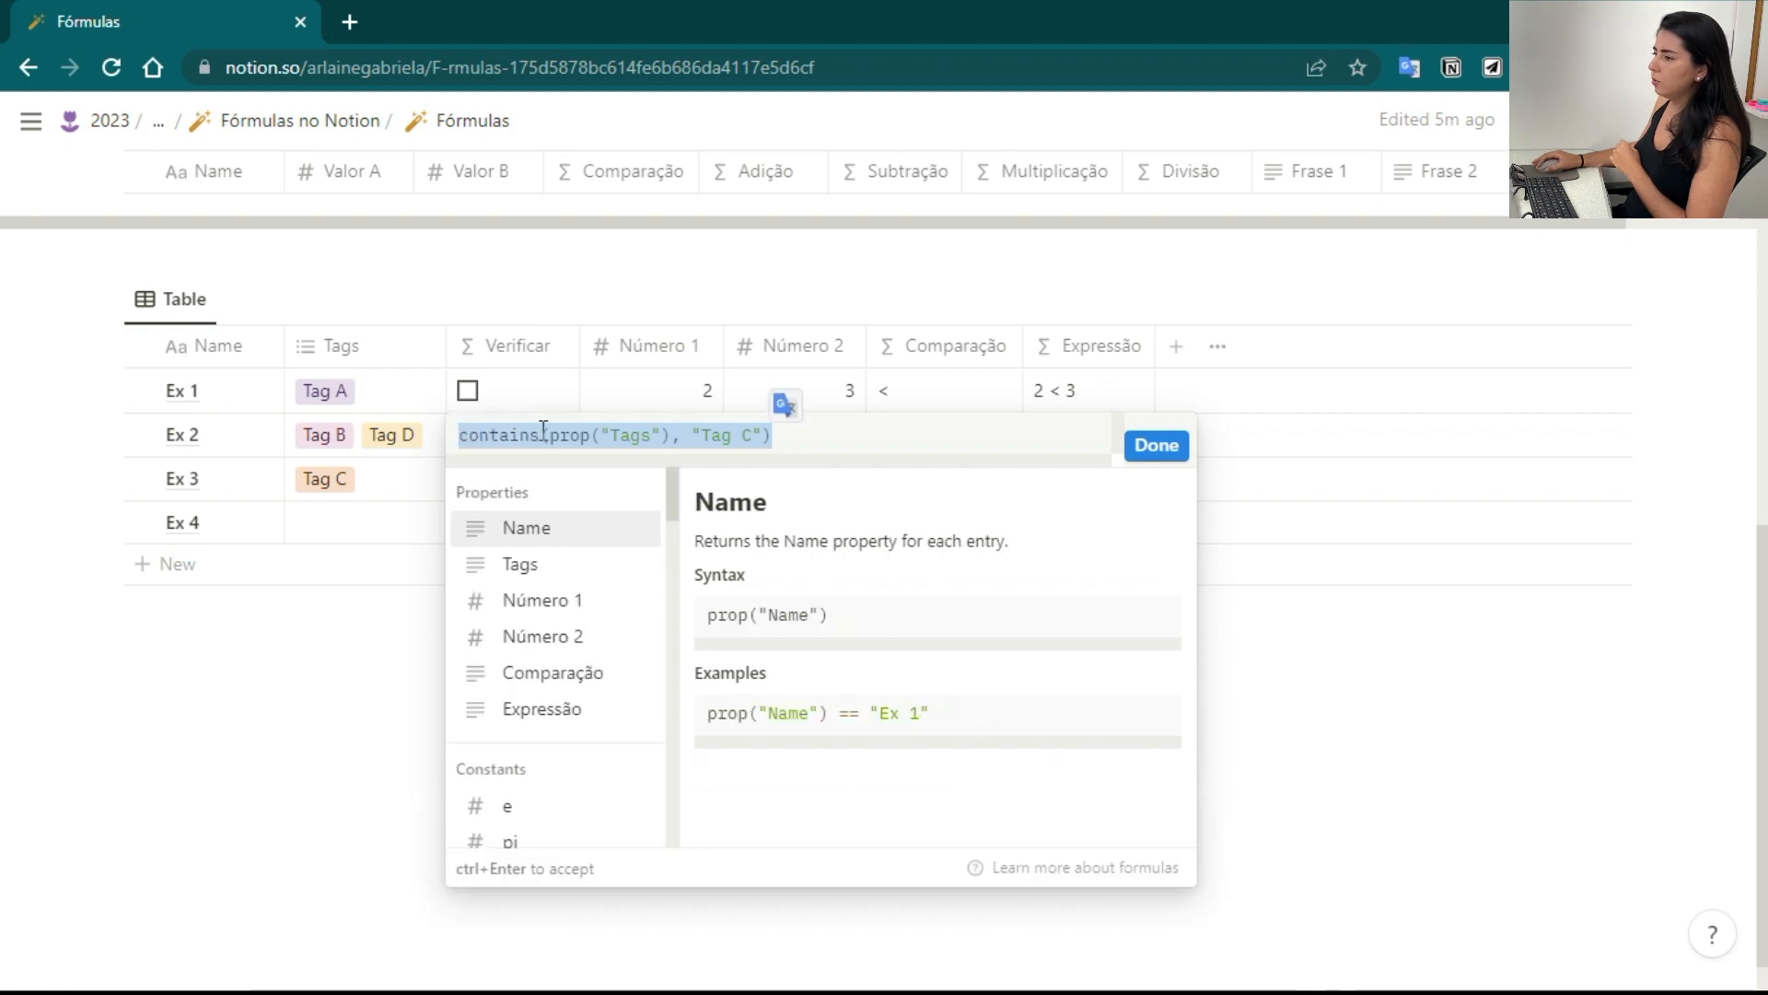
Append the two results "Certo!" and "Errado!", separated by commas, after the contains expression in the Verificar formula
left_click(784, 440)
type(", ")
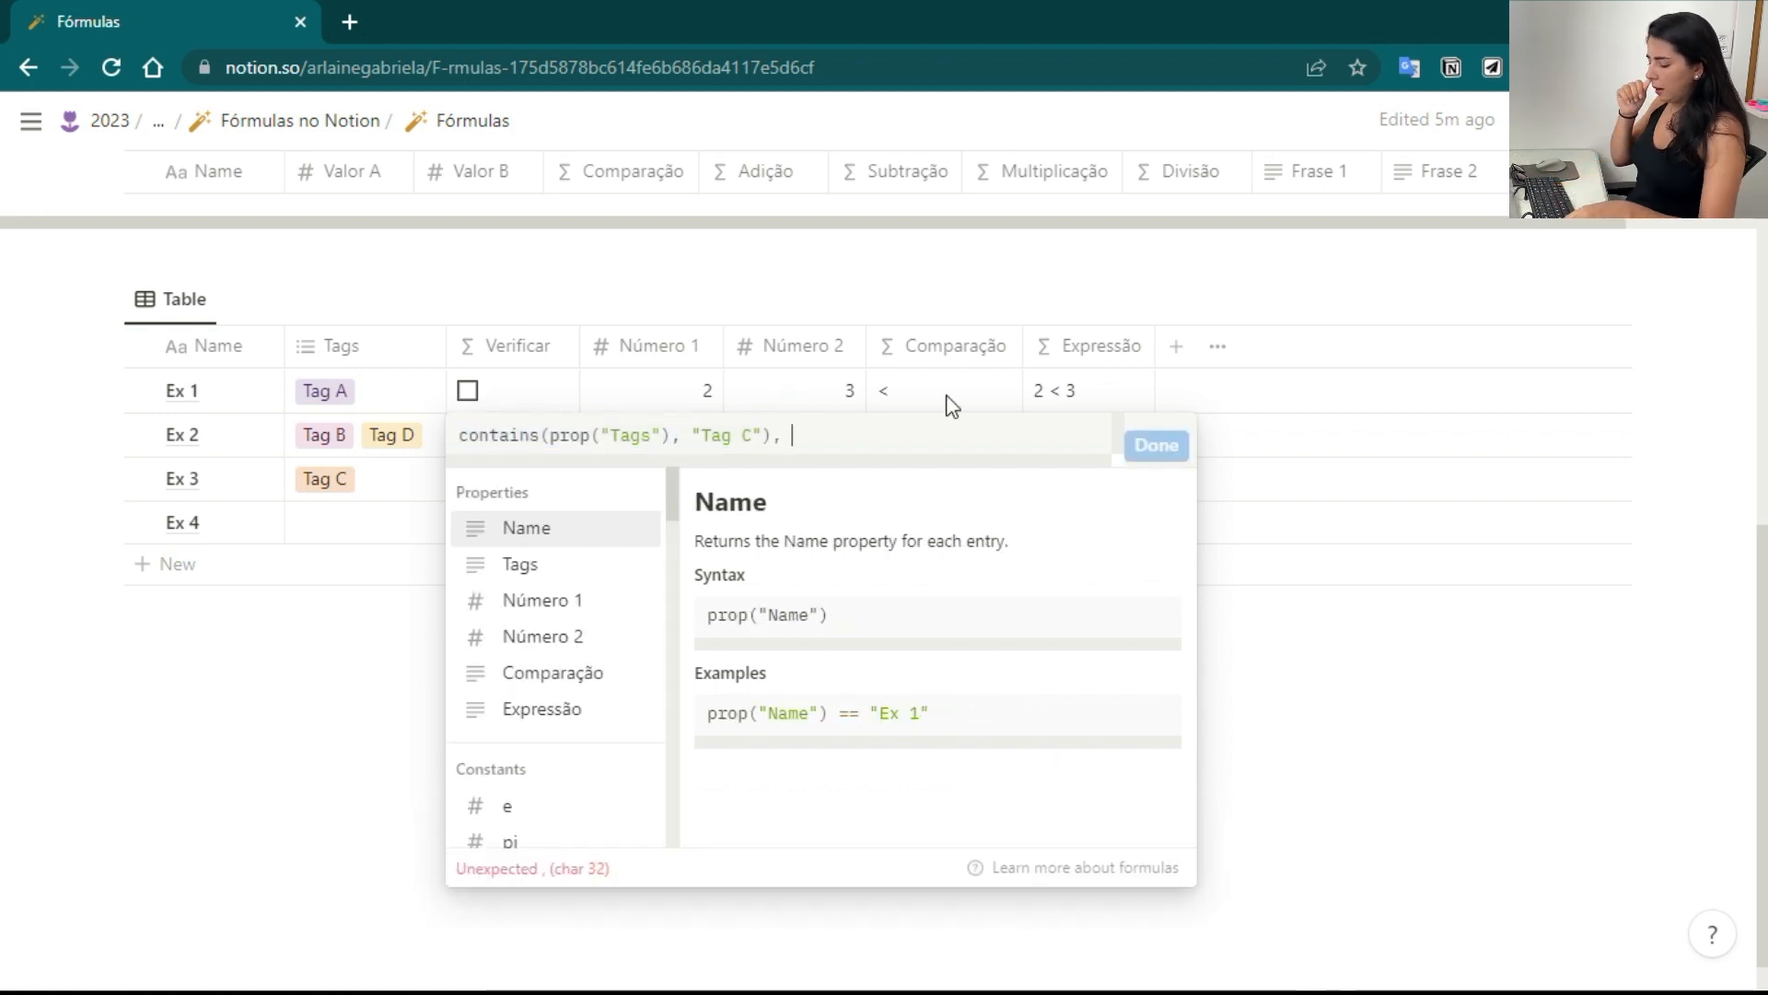
type("\"Certo!\"")
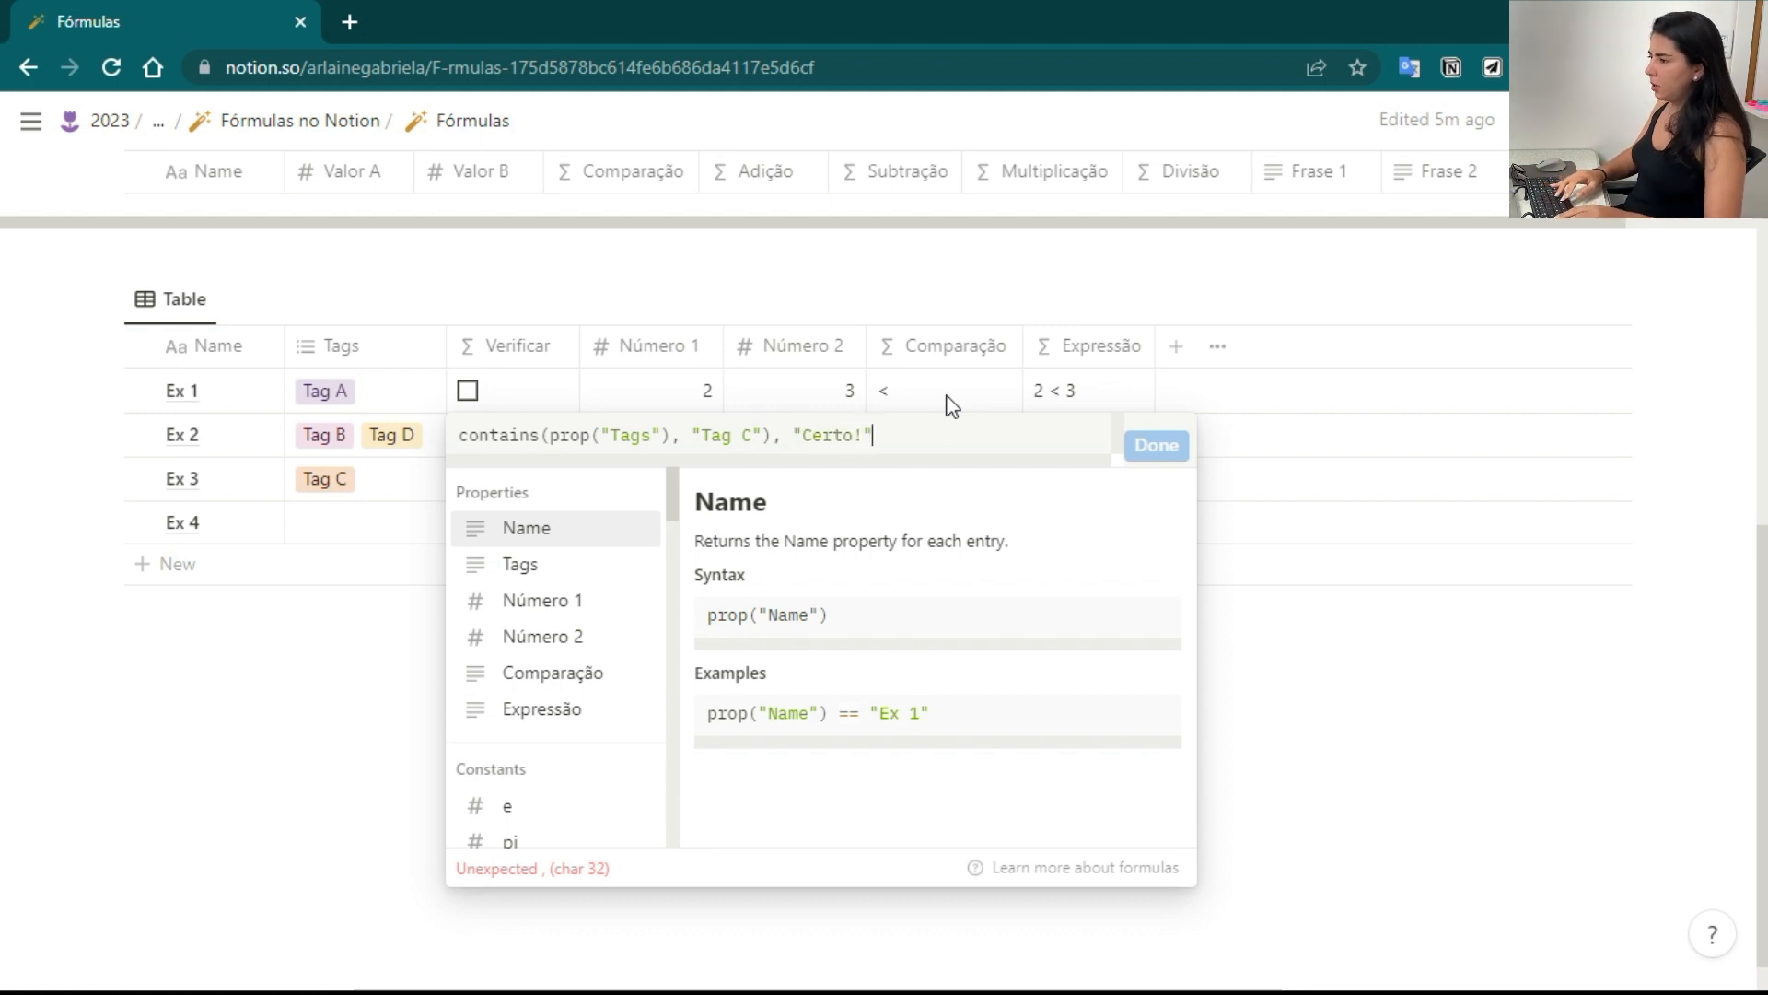
type("\"Errado\"")
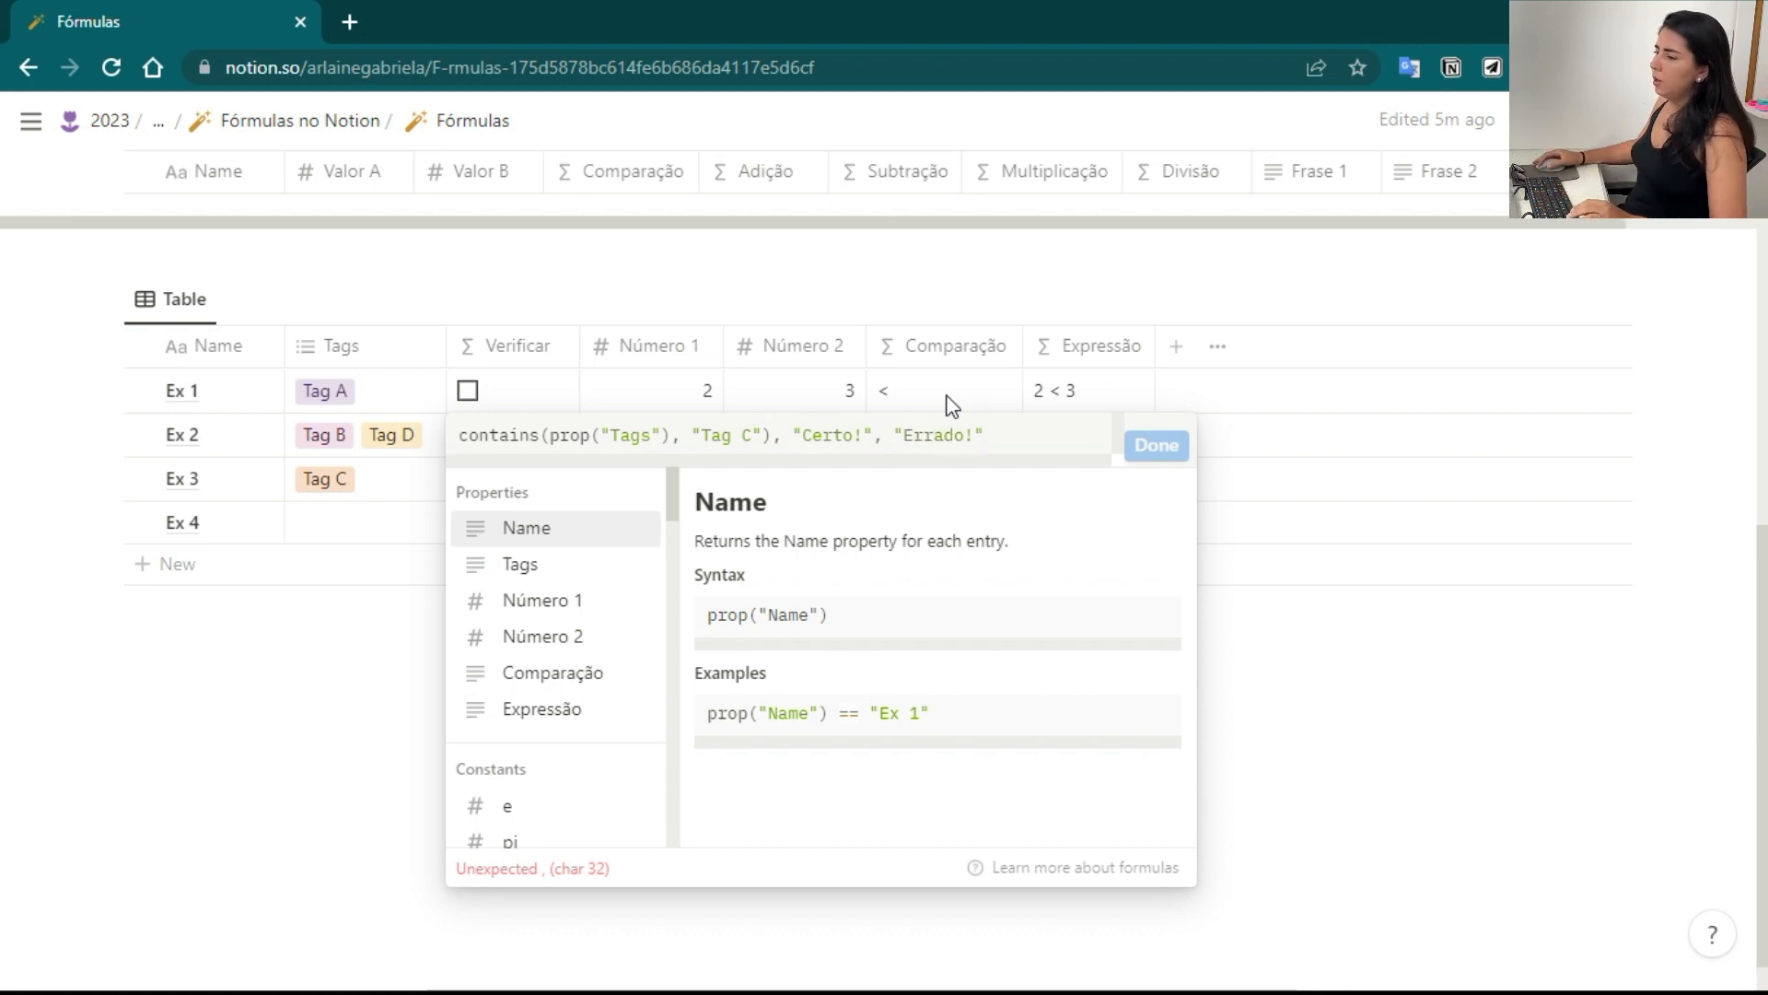
Wrap the contains expression and its two results in if( ), check the result texts, and save the Verificar formula
left_click(462, 435)
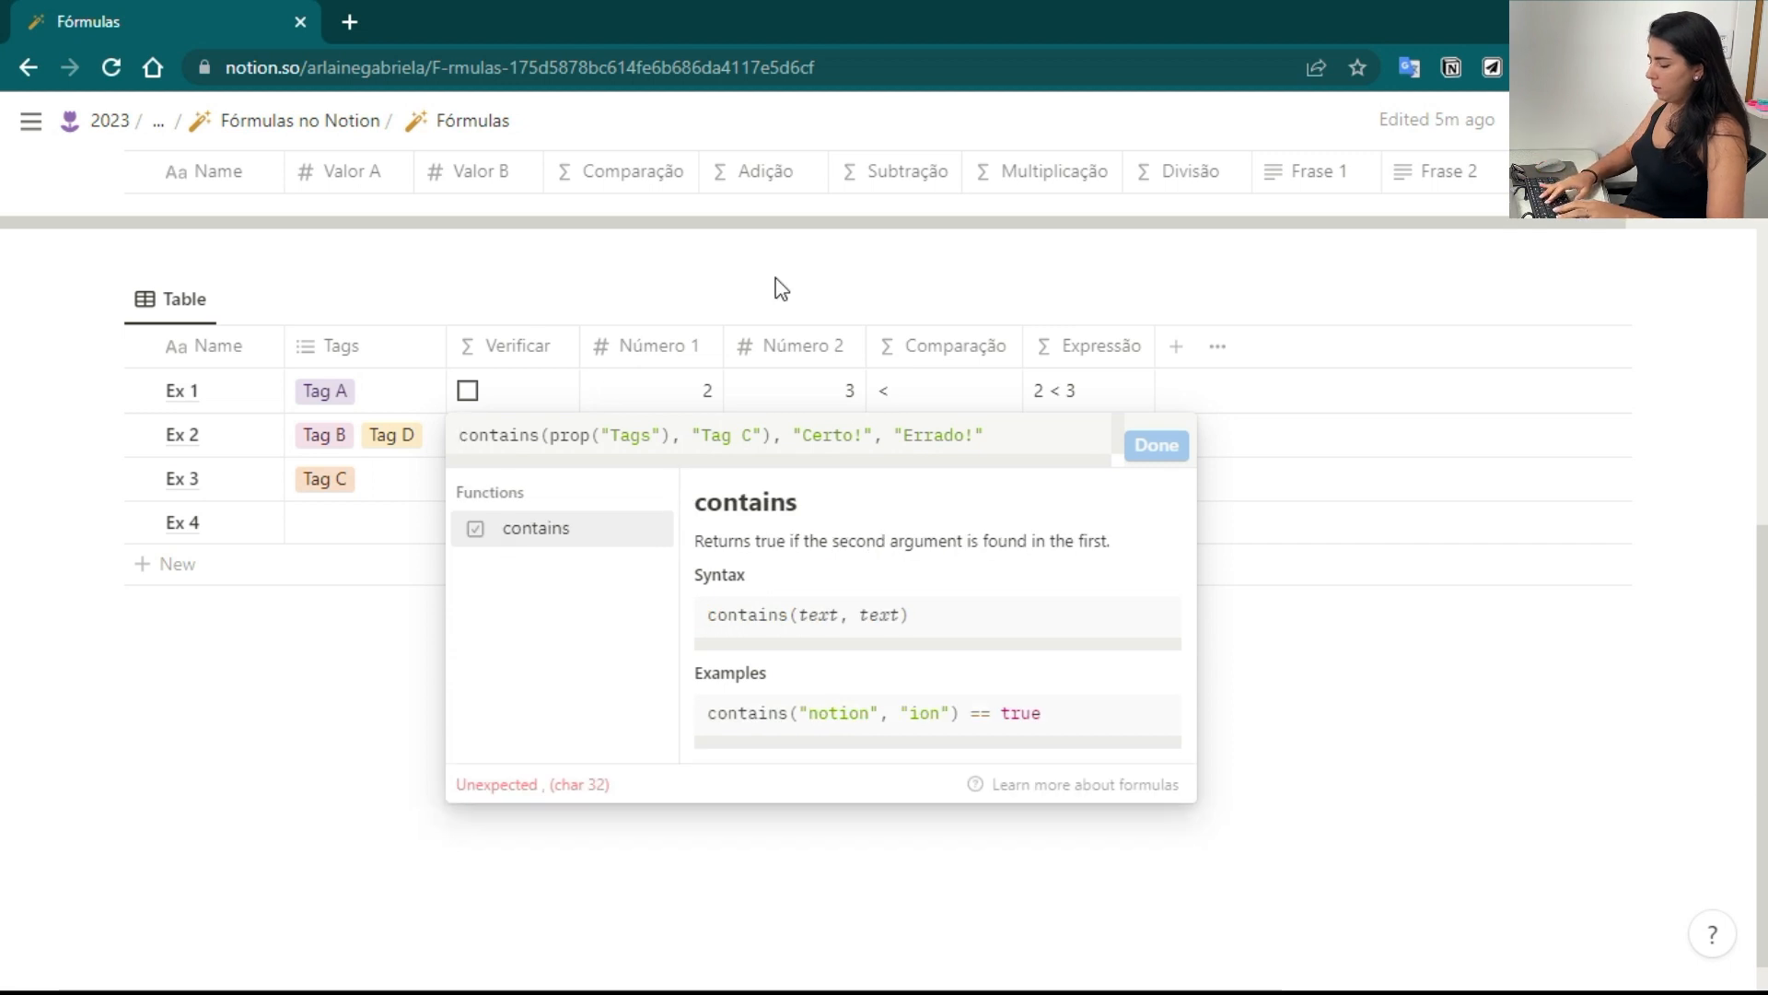
type("if(")
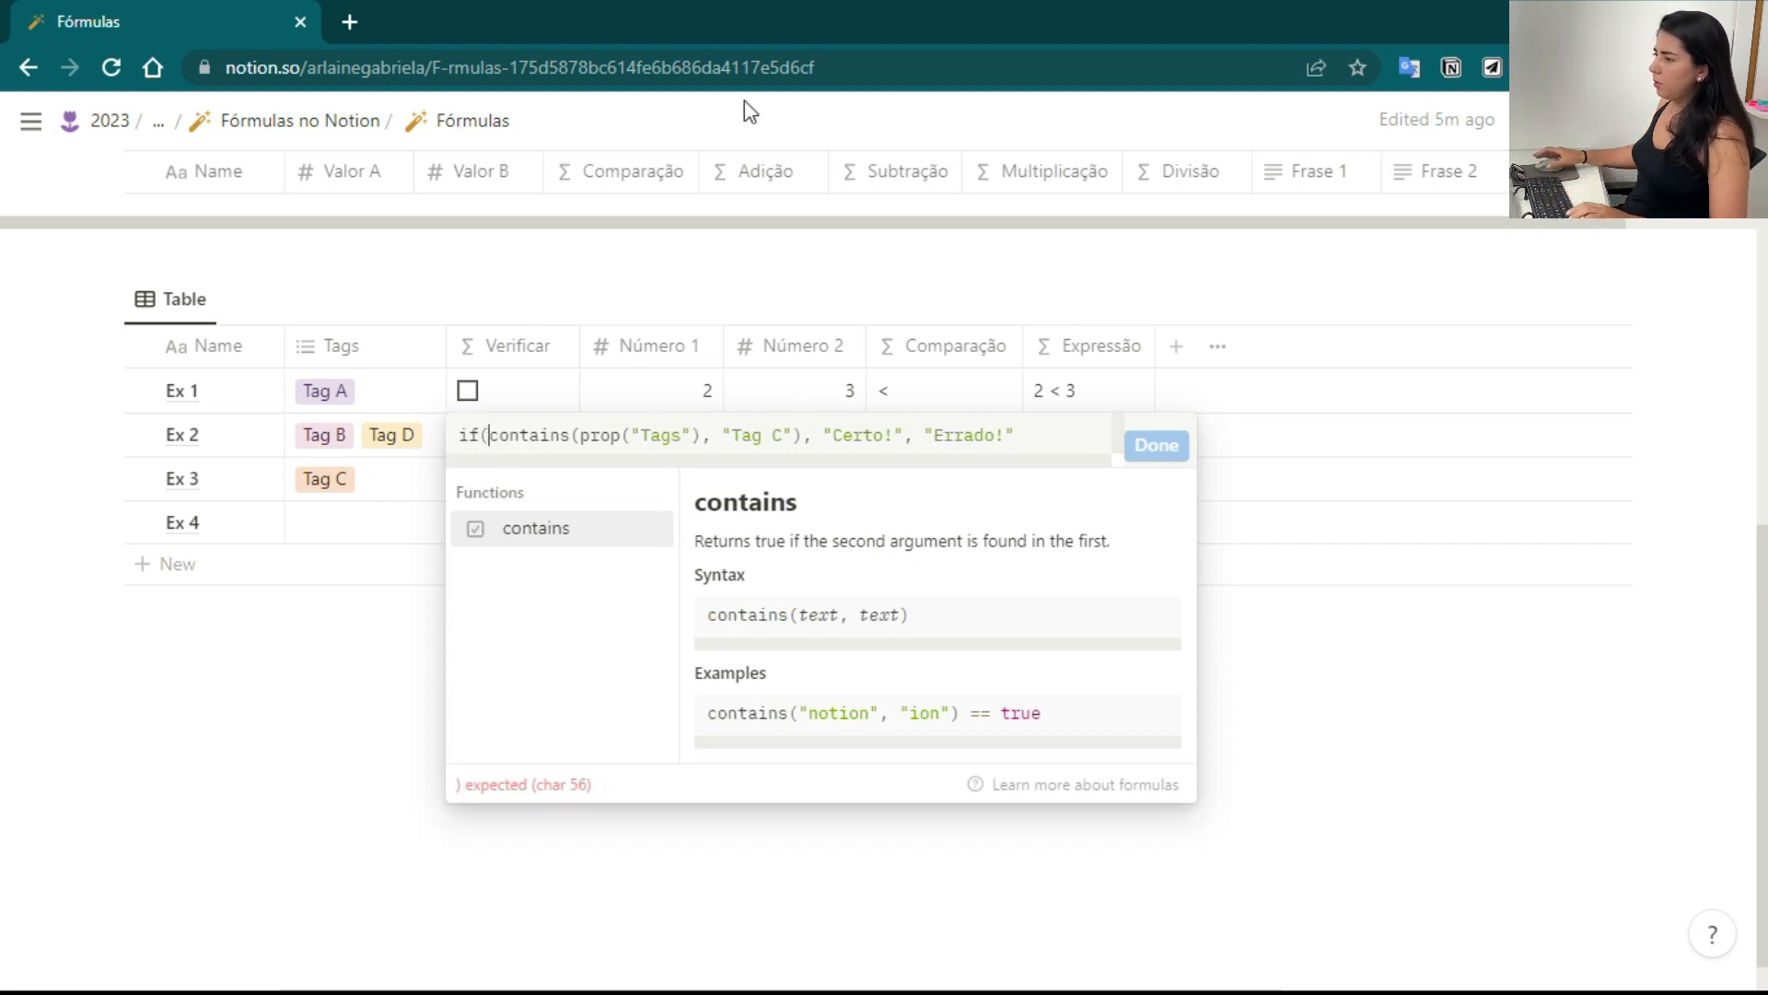
left_click(1032, 435)
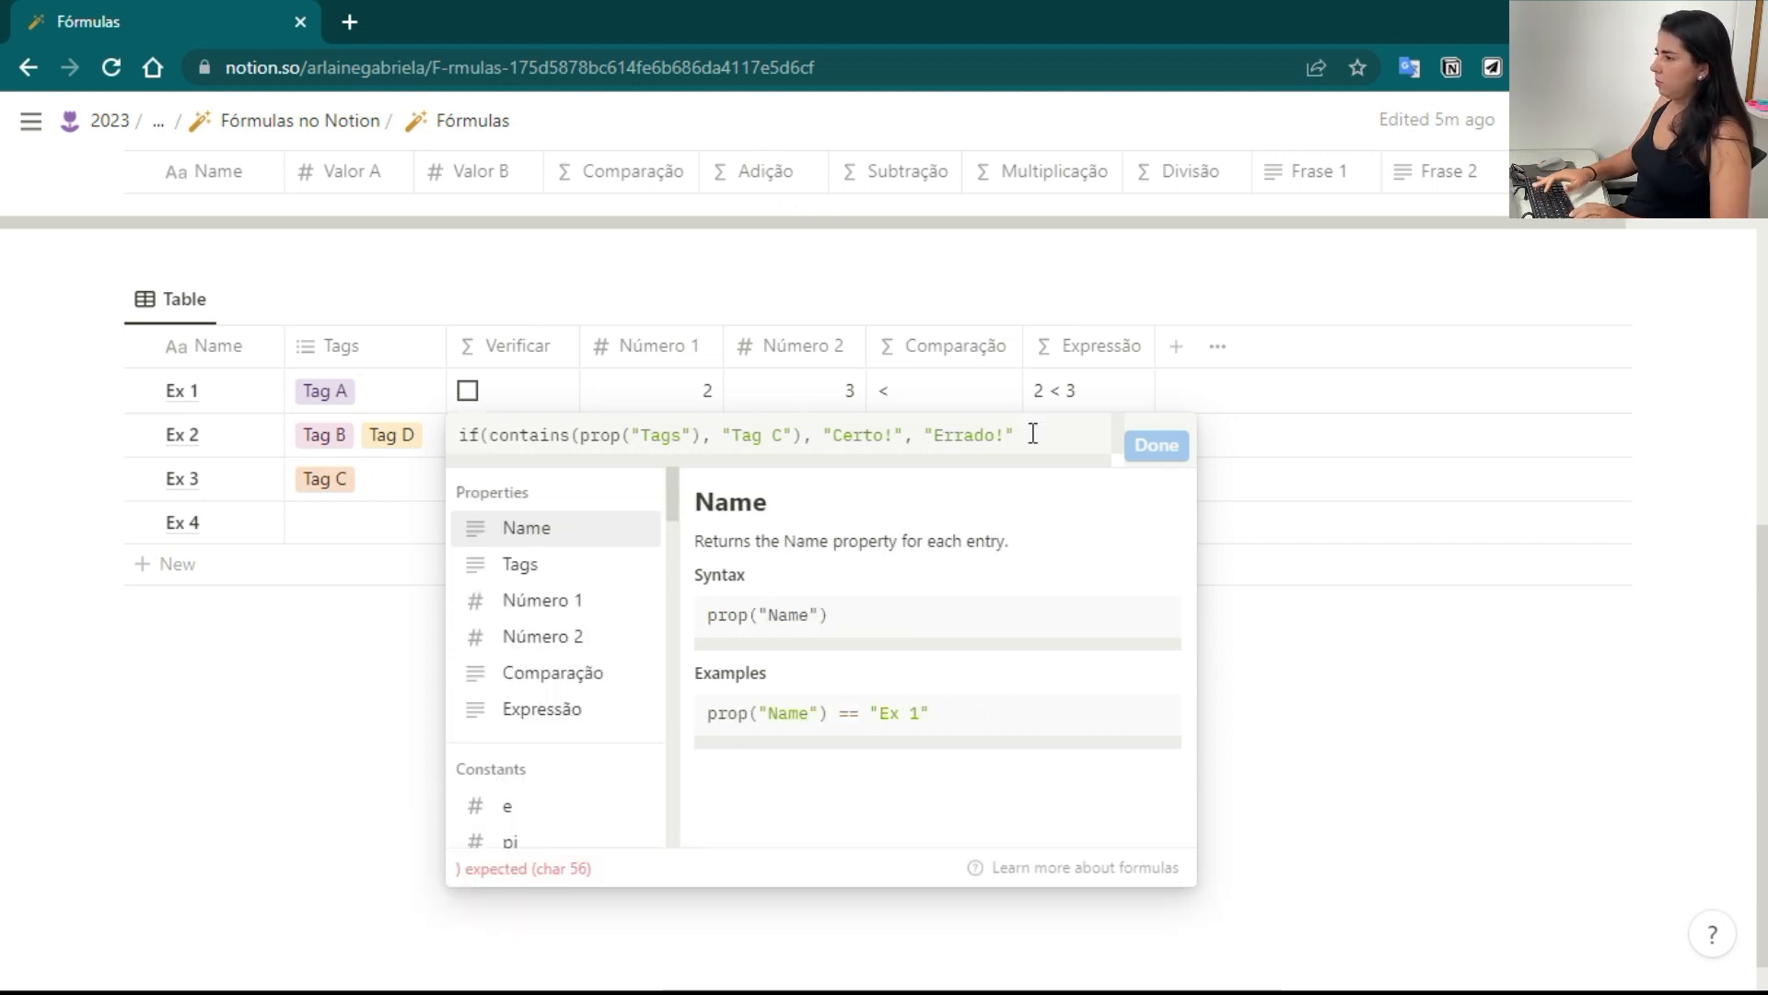
type(")")
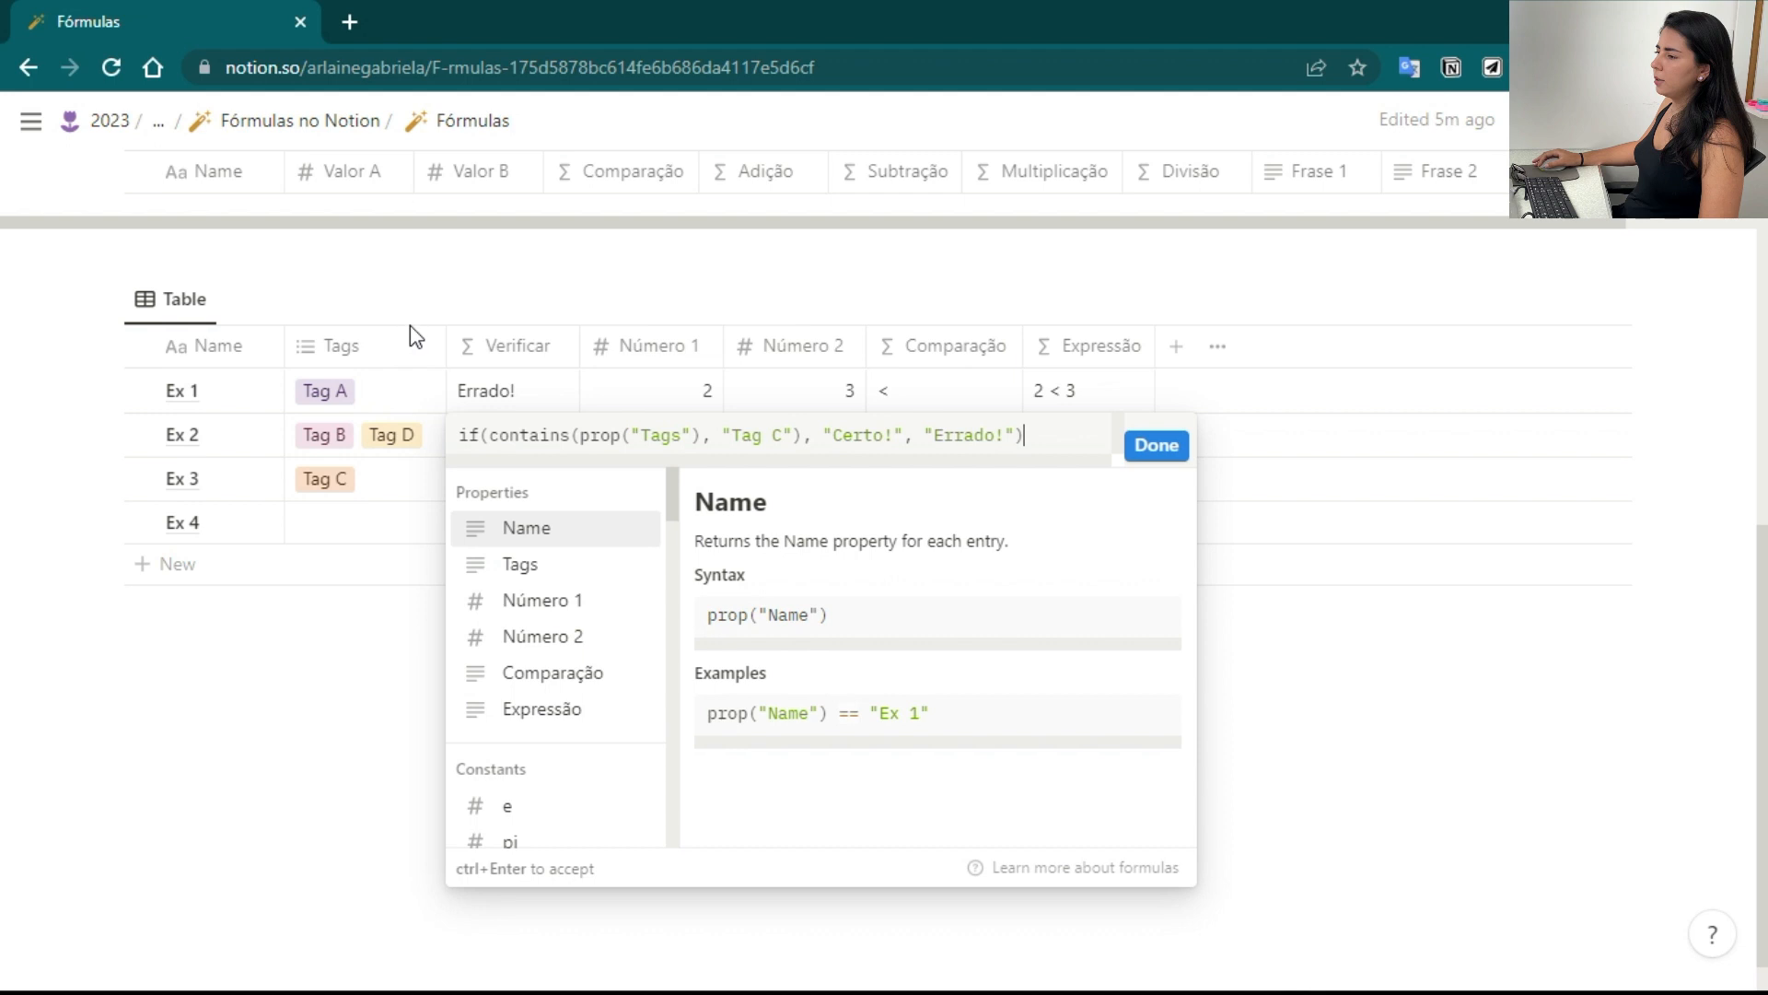
left_click_drag(825, 434, 899, 435)
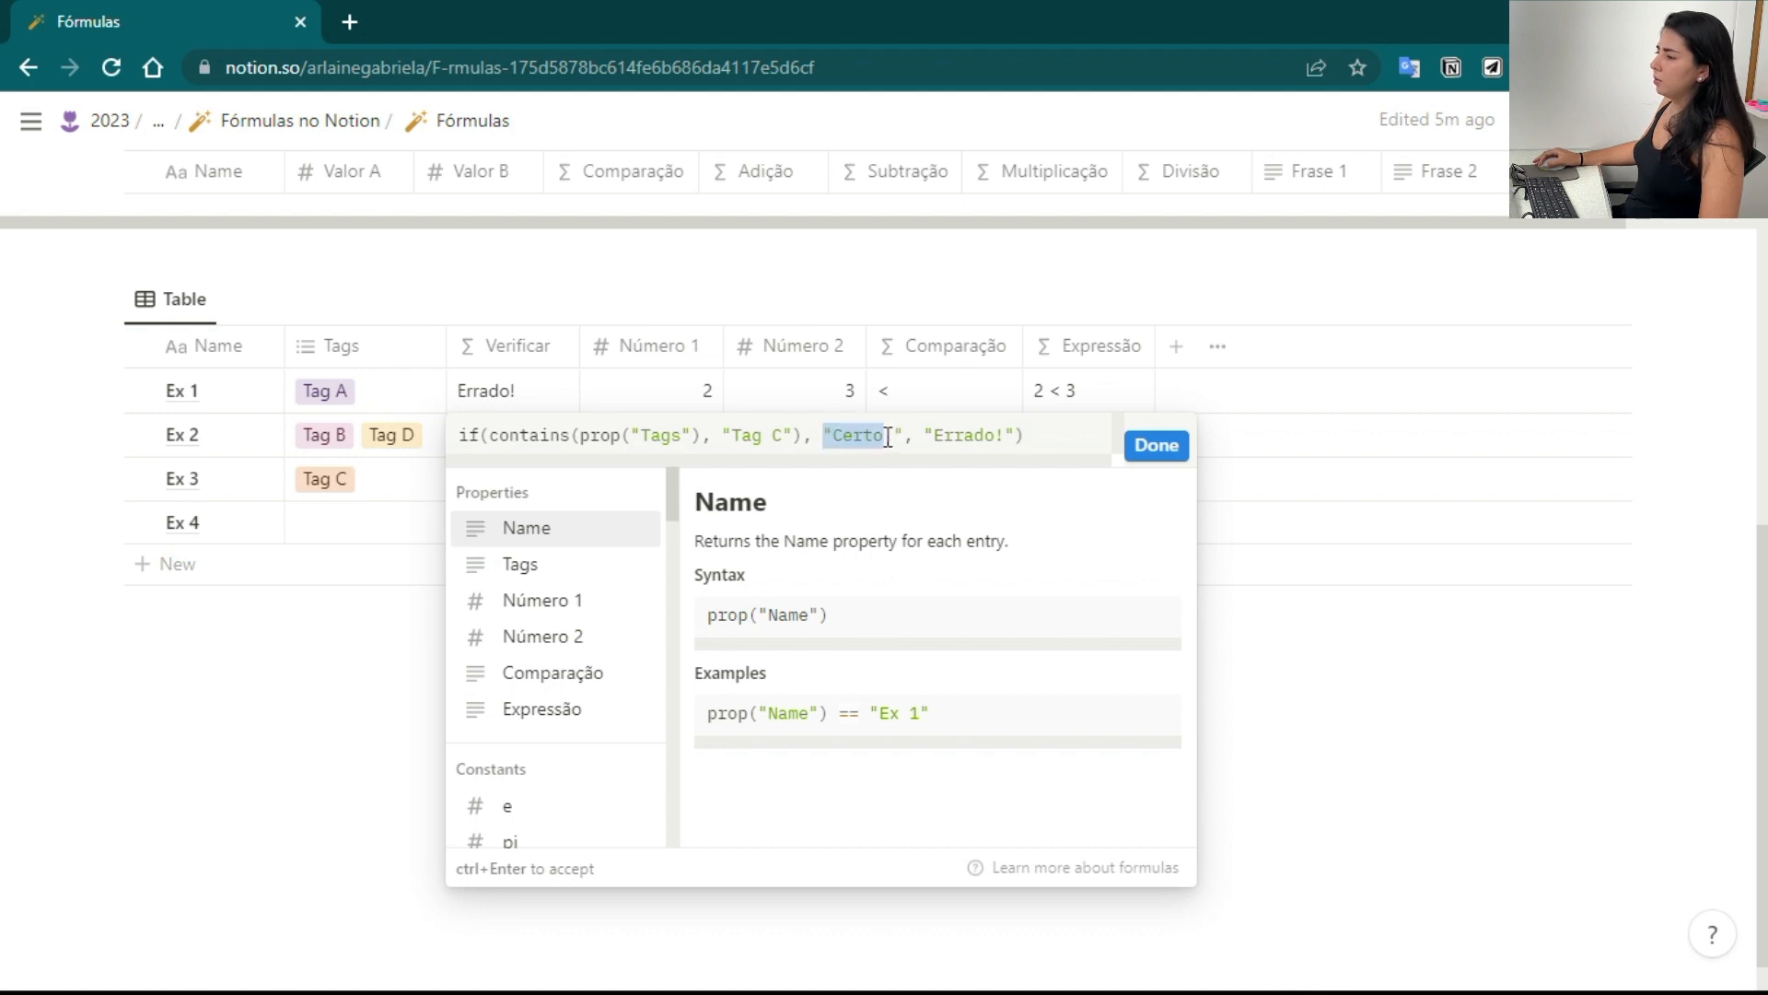
left_click(955, 435)
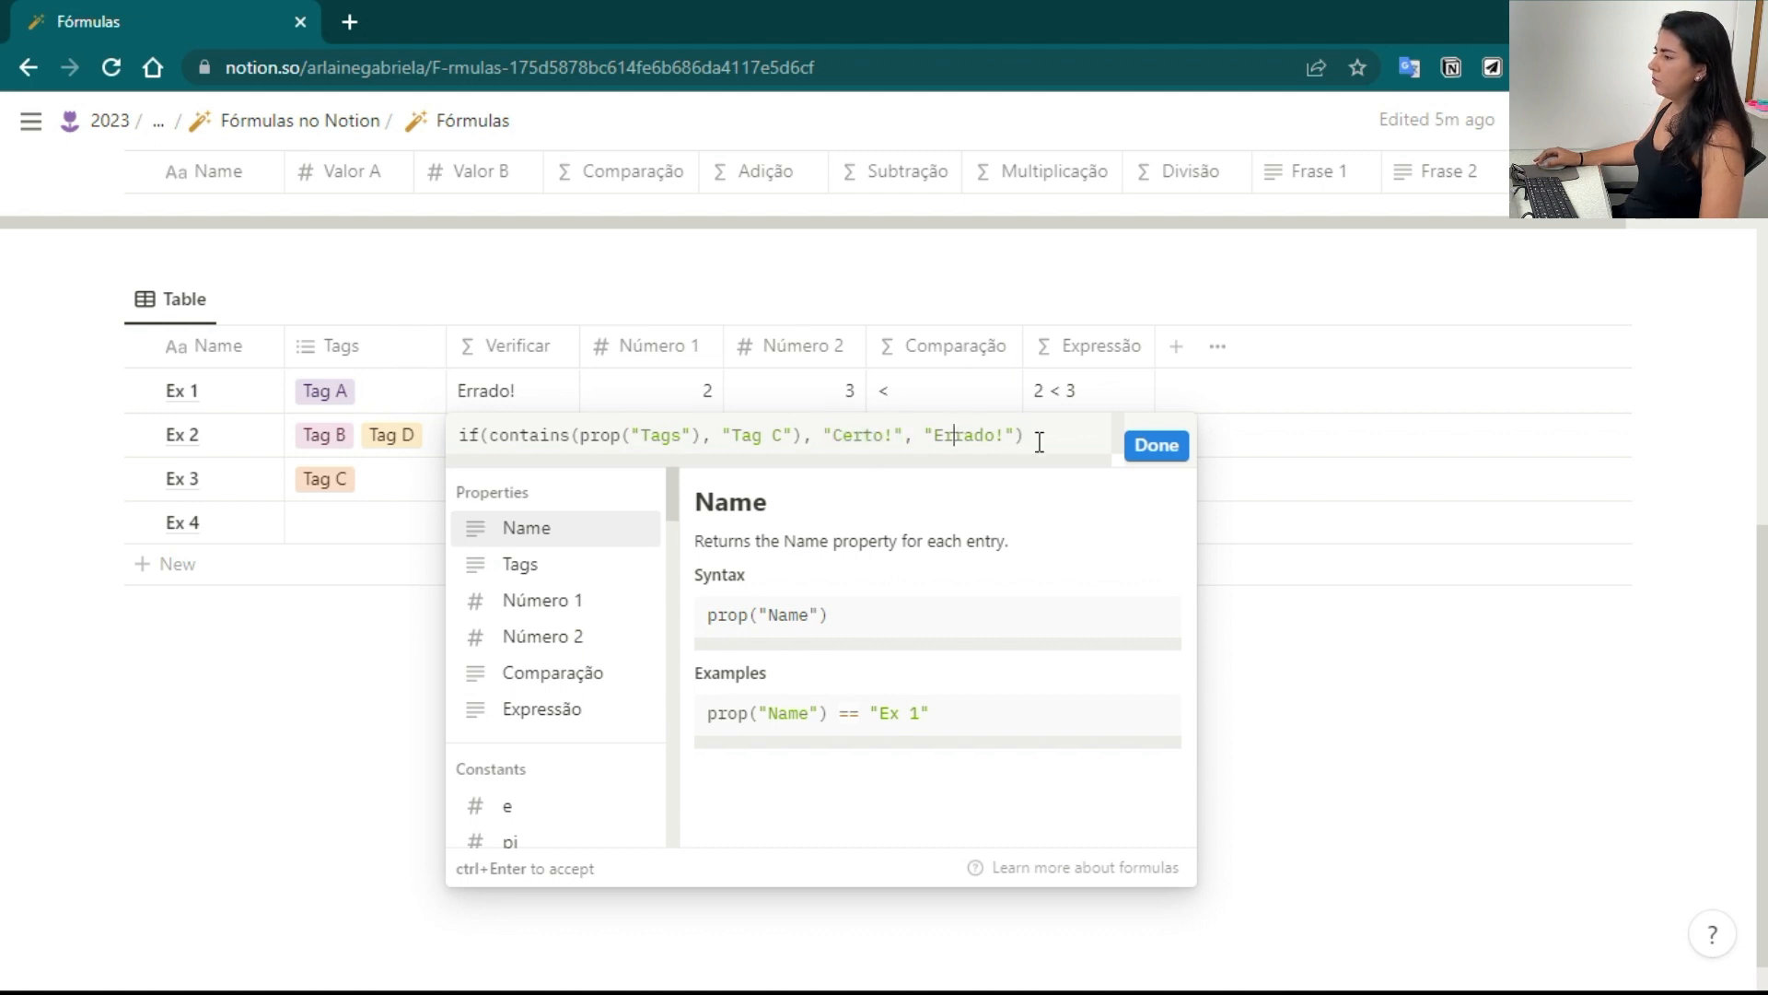
left_click(1149, 448)
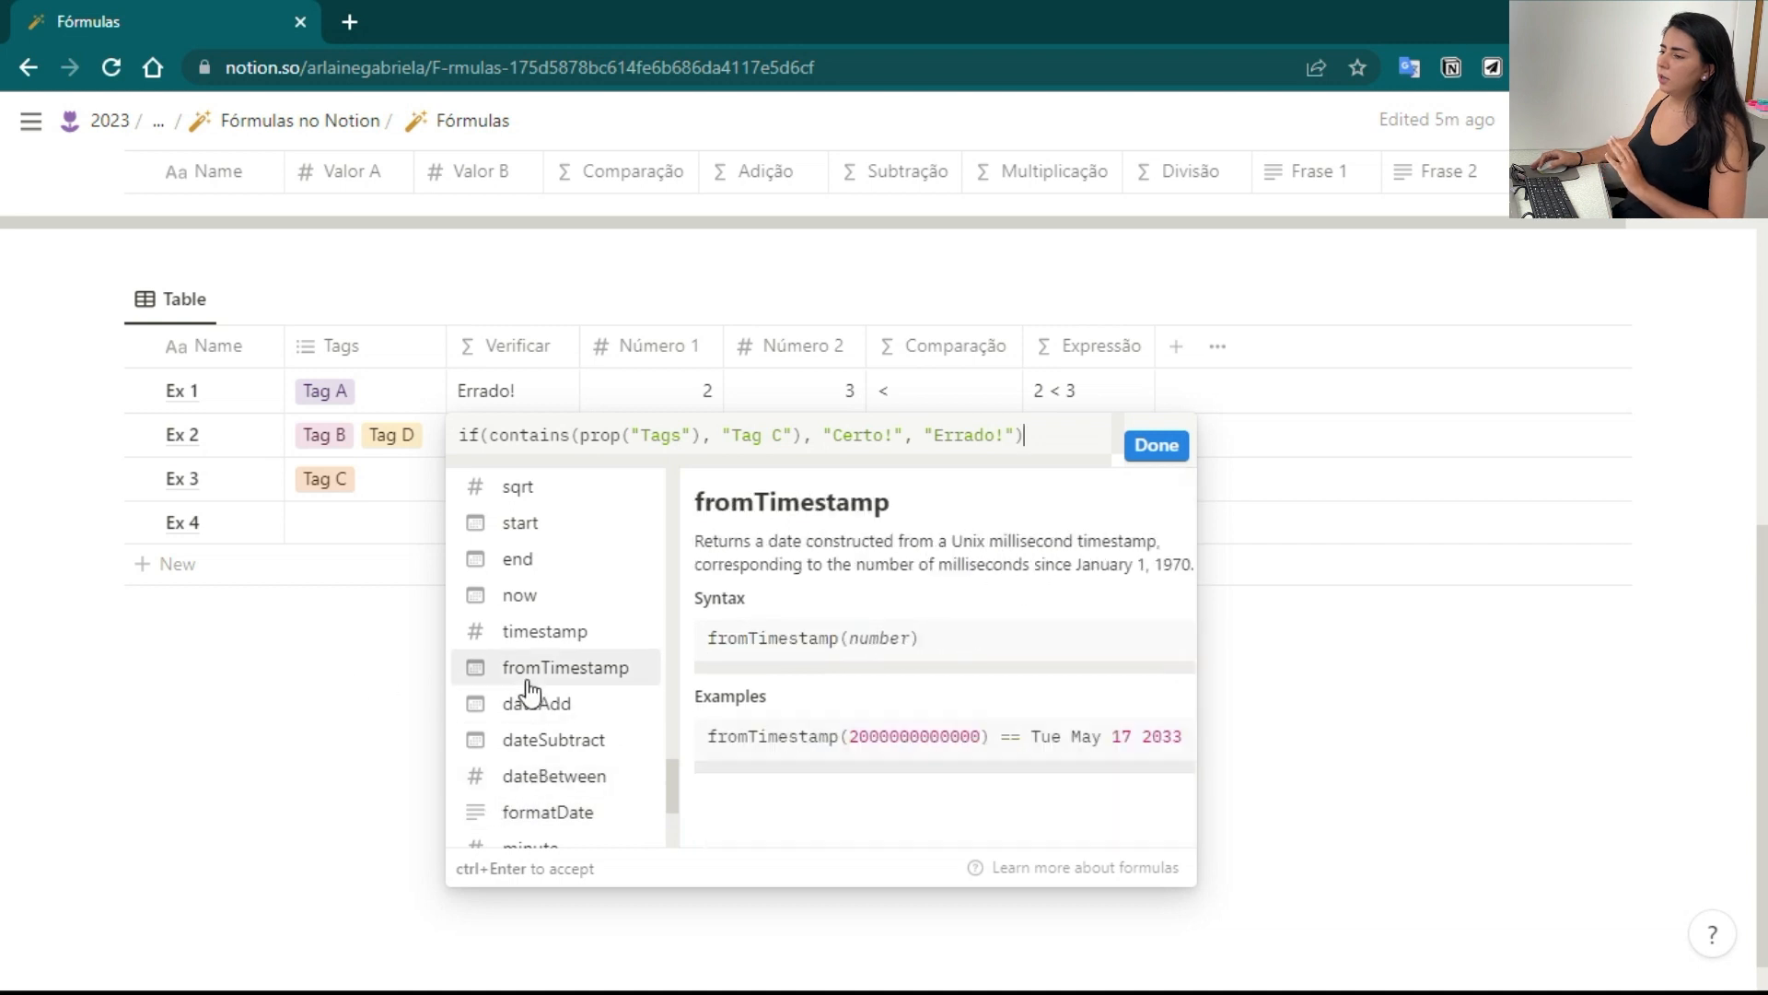
left_click(348, 659)
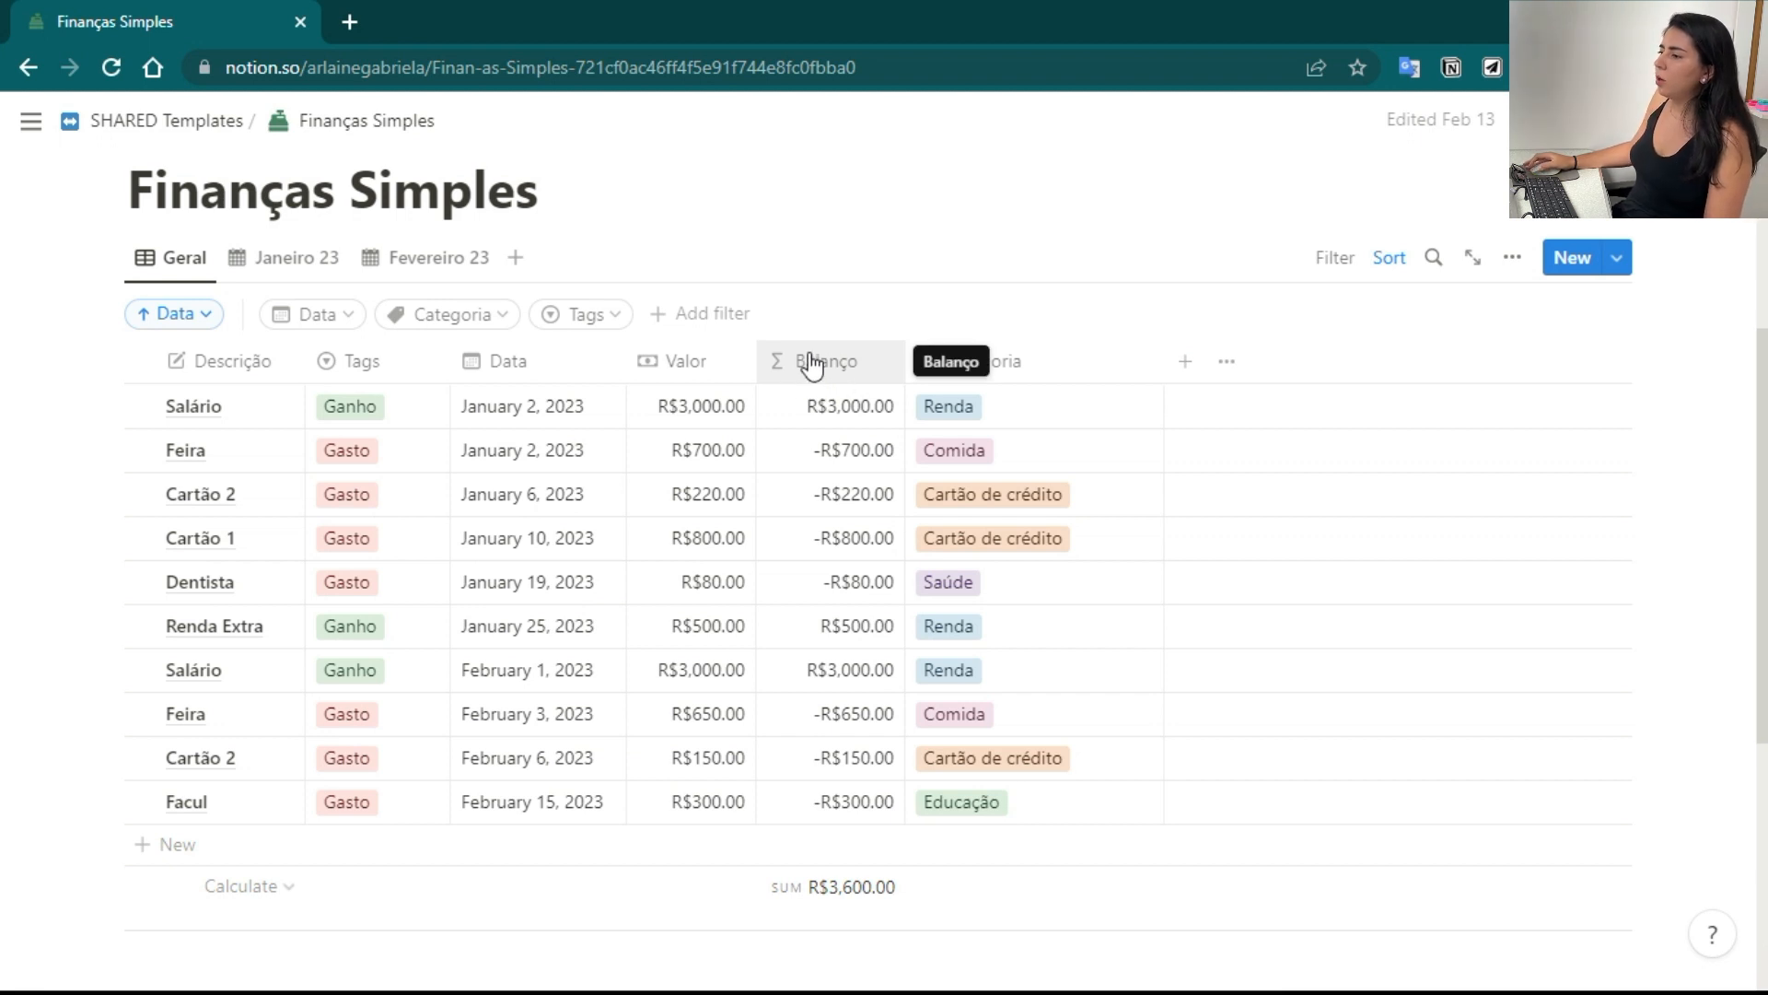
On the Finanças Simples page, examine the Balanço formula's if condition on Tags and its negative and positive Valor results
left_click(838, 370)
left_click(838, 371)
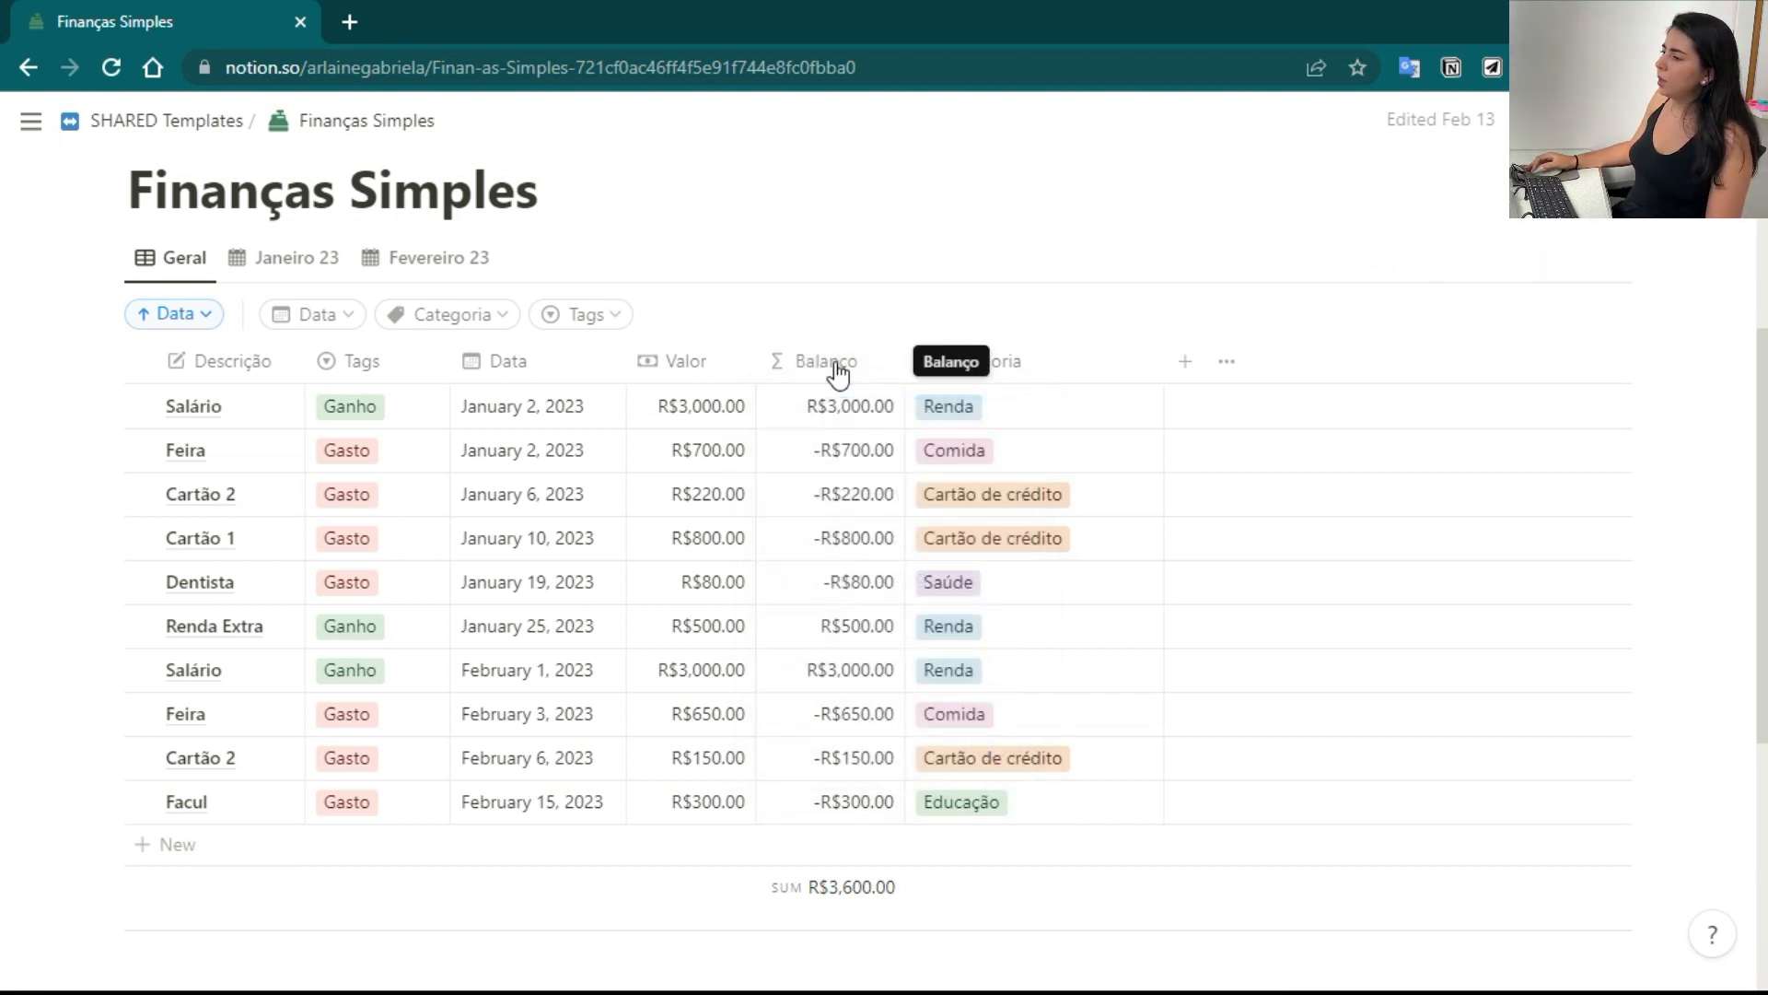
left_click(820, 416)
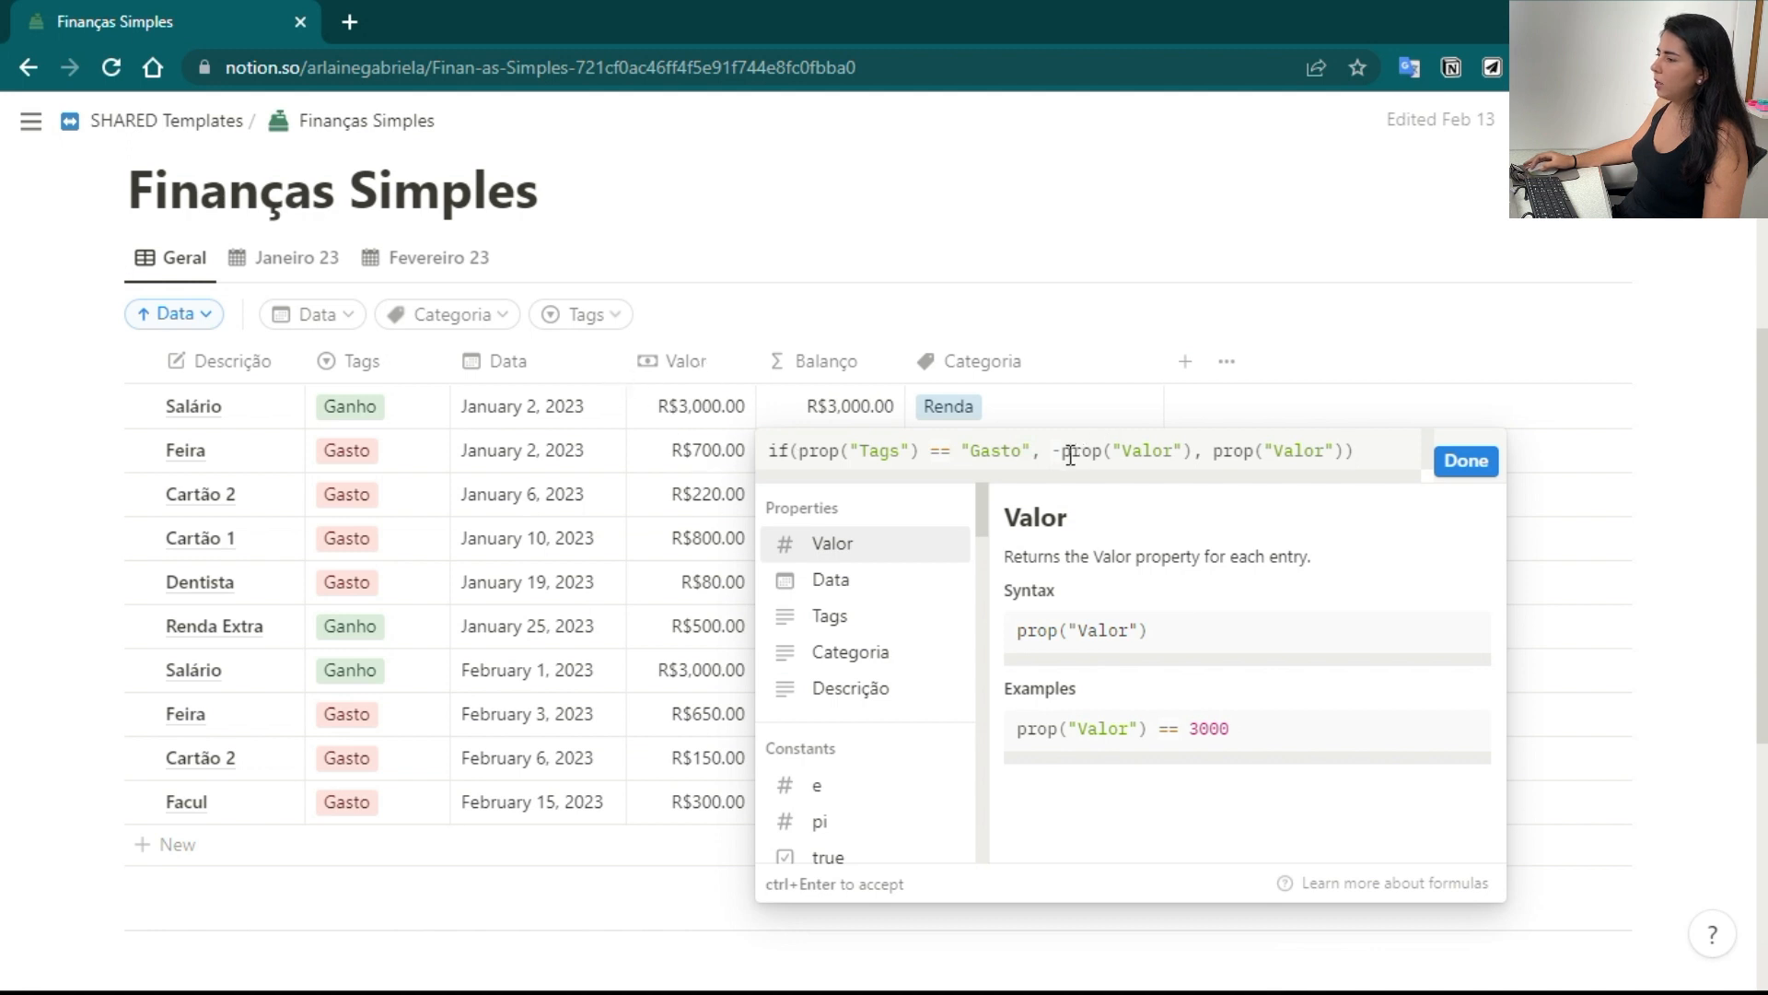
left_click_drag(1060, 454, 1063, 454)
left_click_drag(1194, 451, 1075, 453)
left_click(1043, 449)
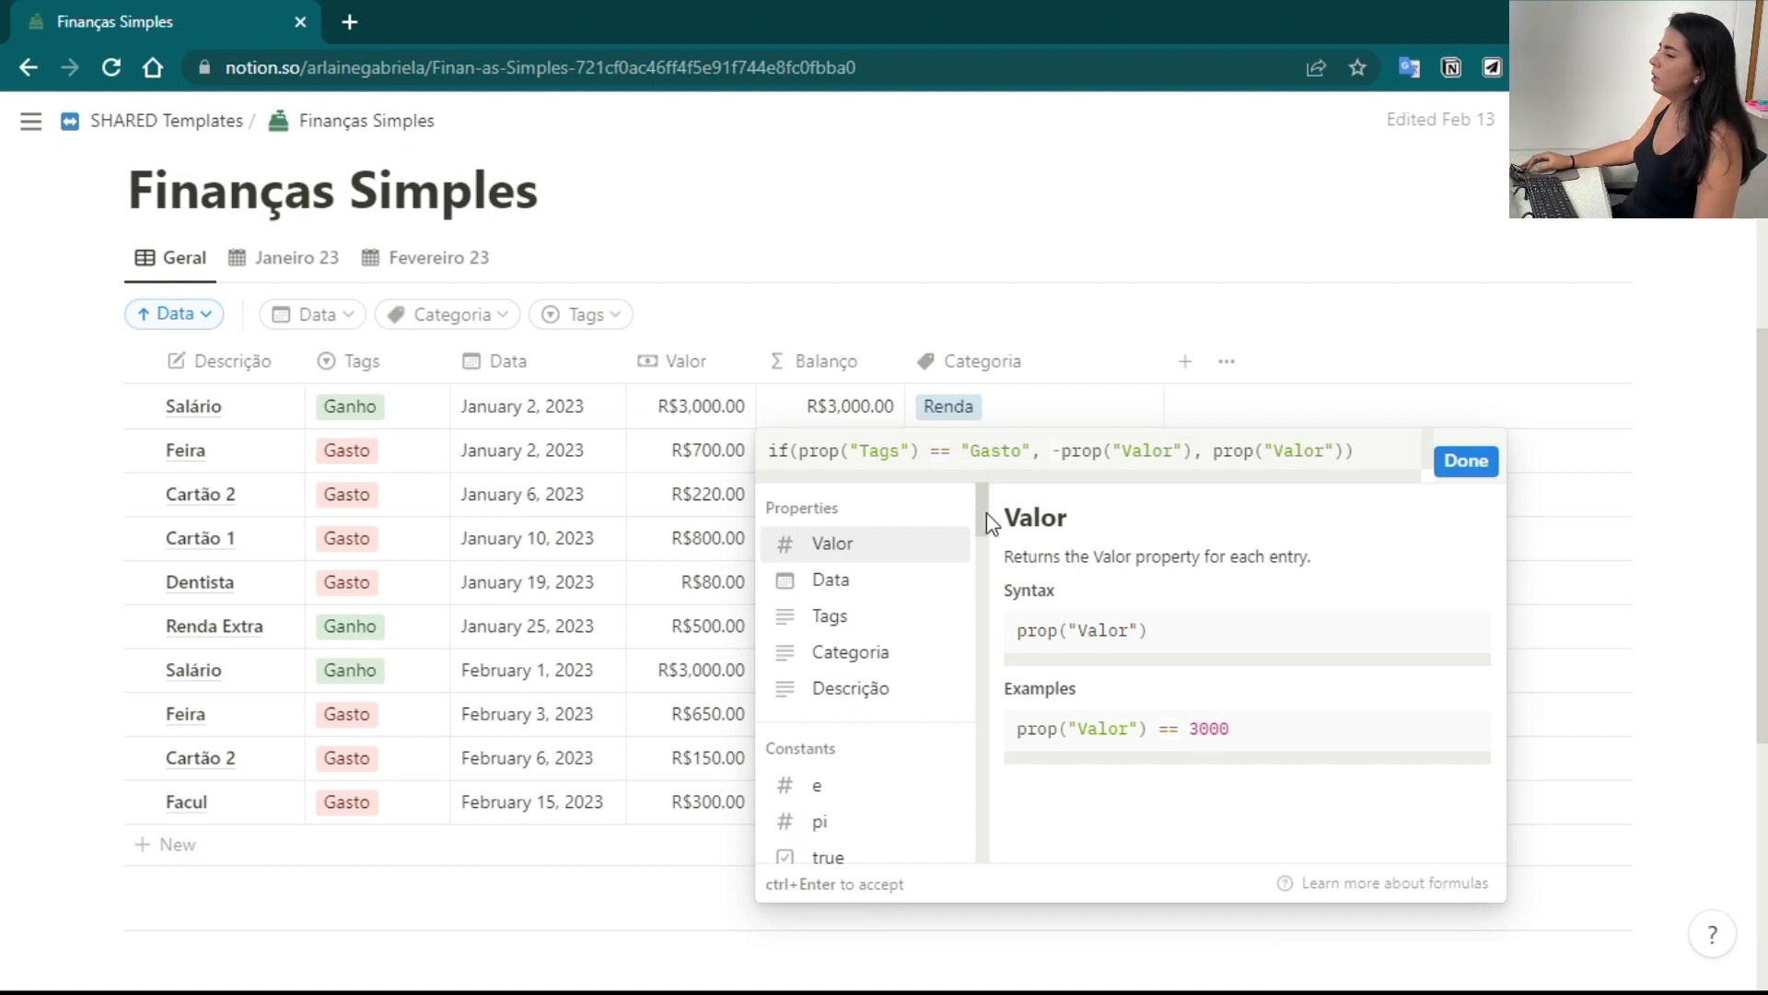
left_click_drag(1215, 457, 1334, 459)
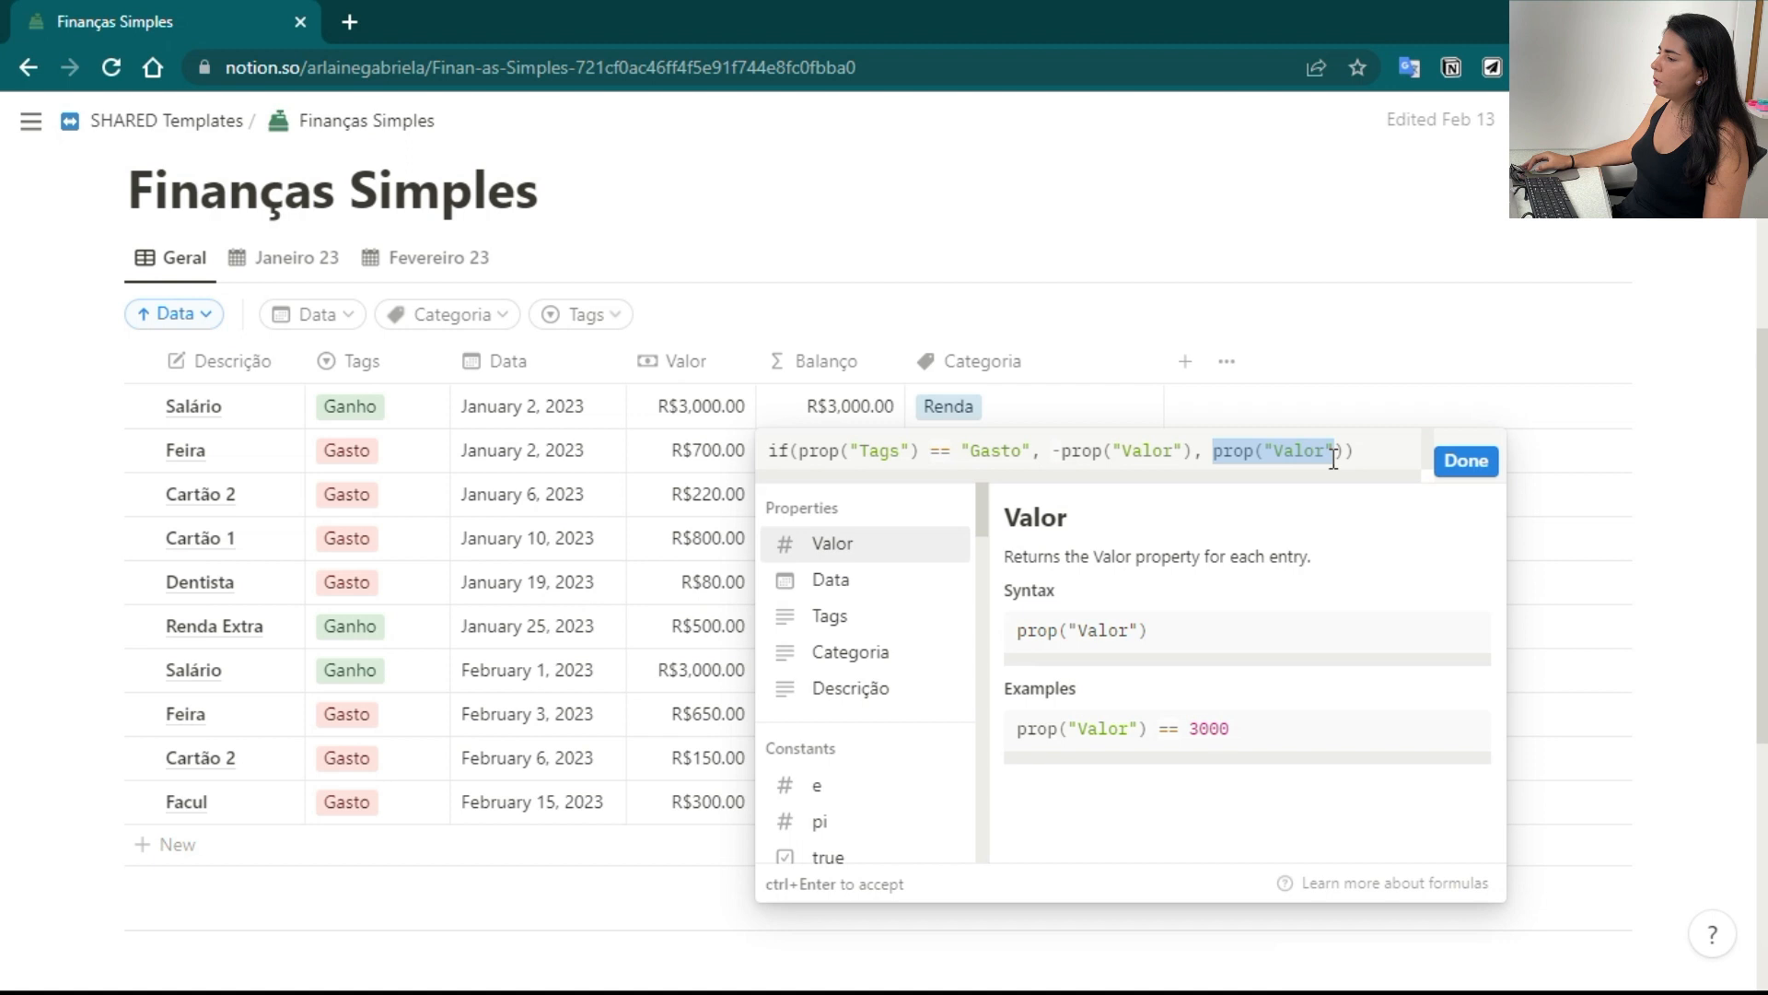
left_click_drag(1214, 453, 1347, 455)
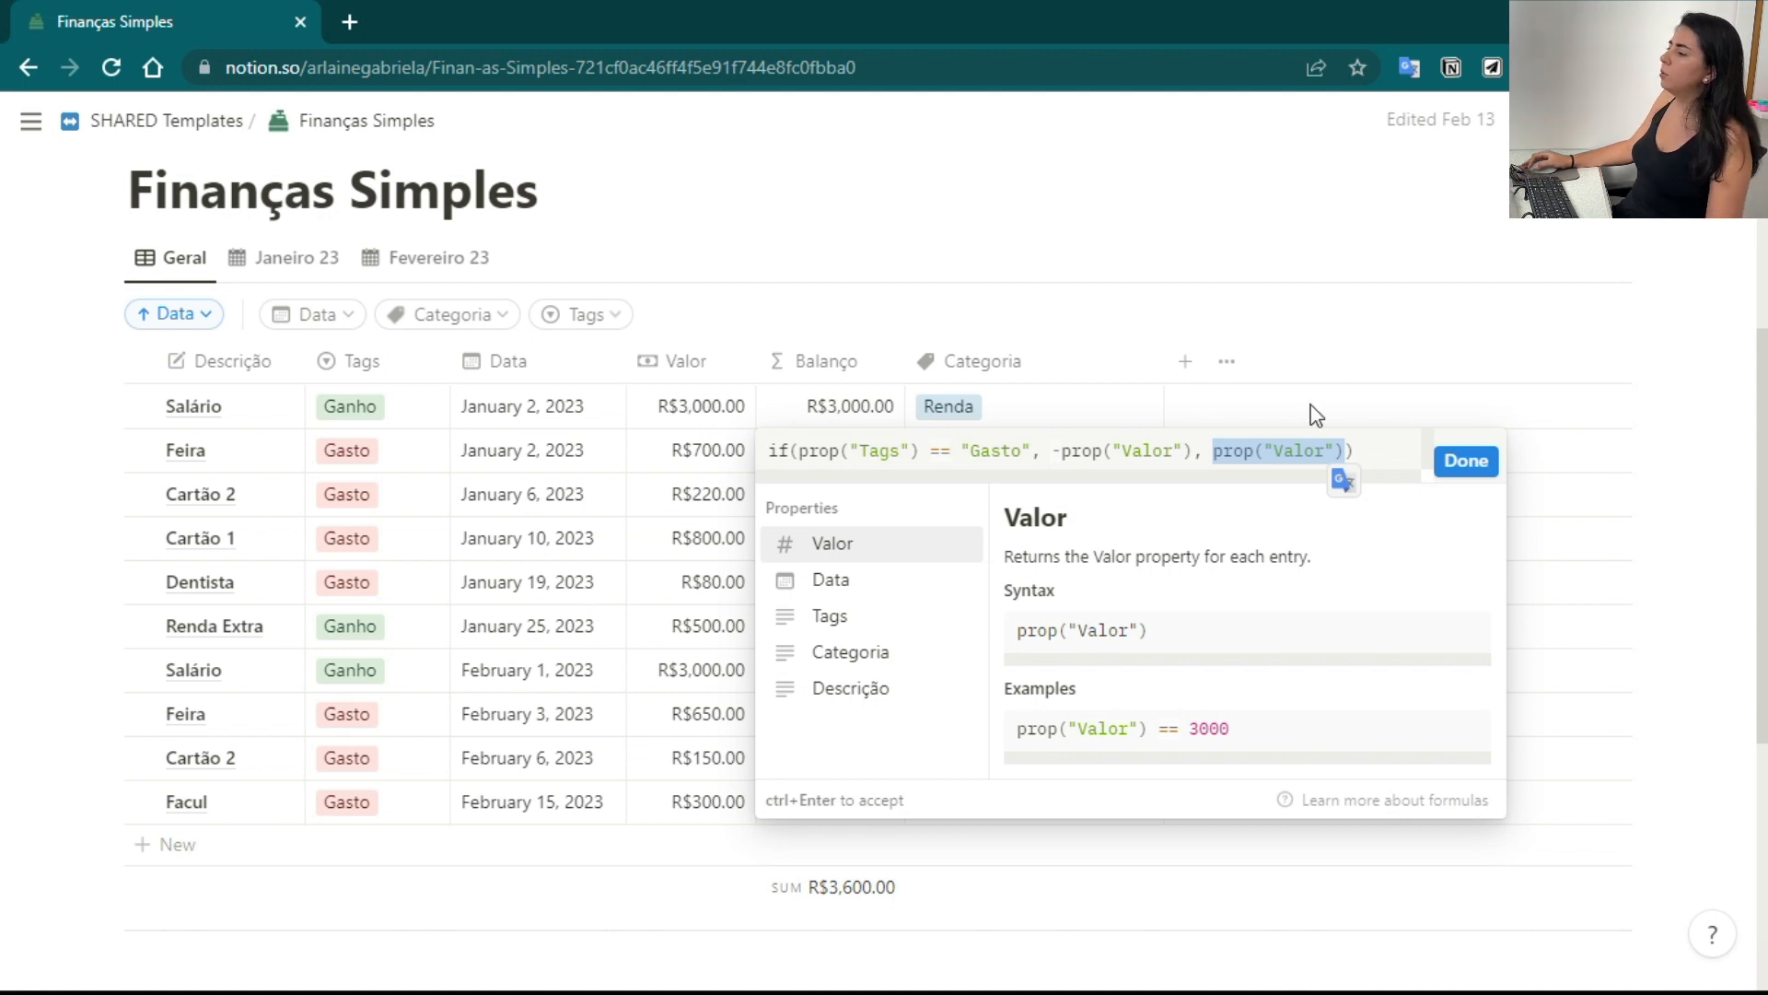
left_click(1464, 462)
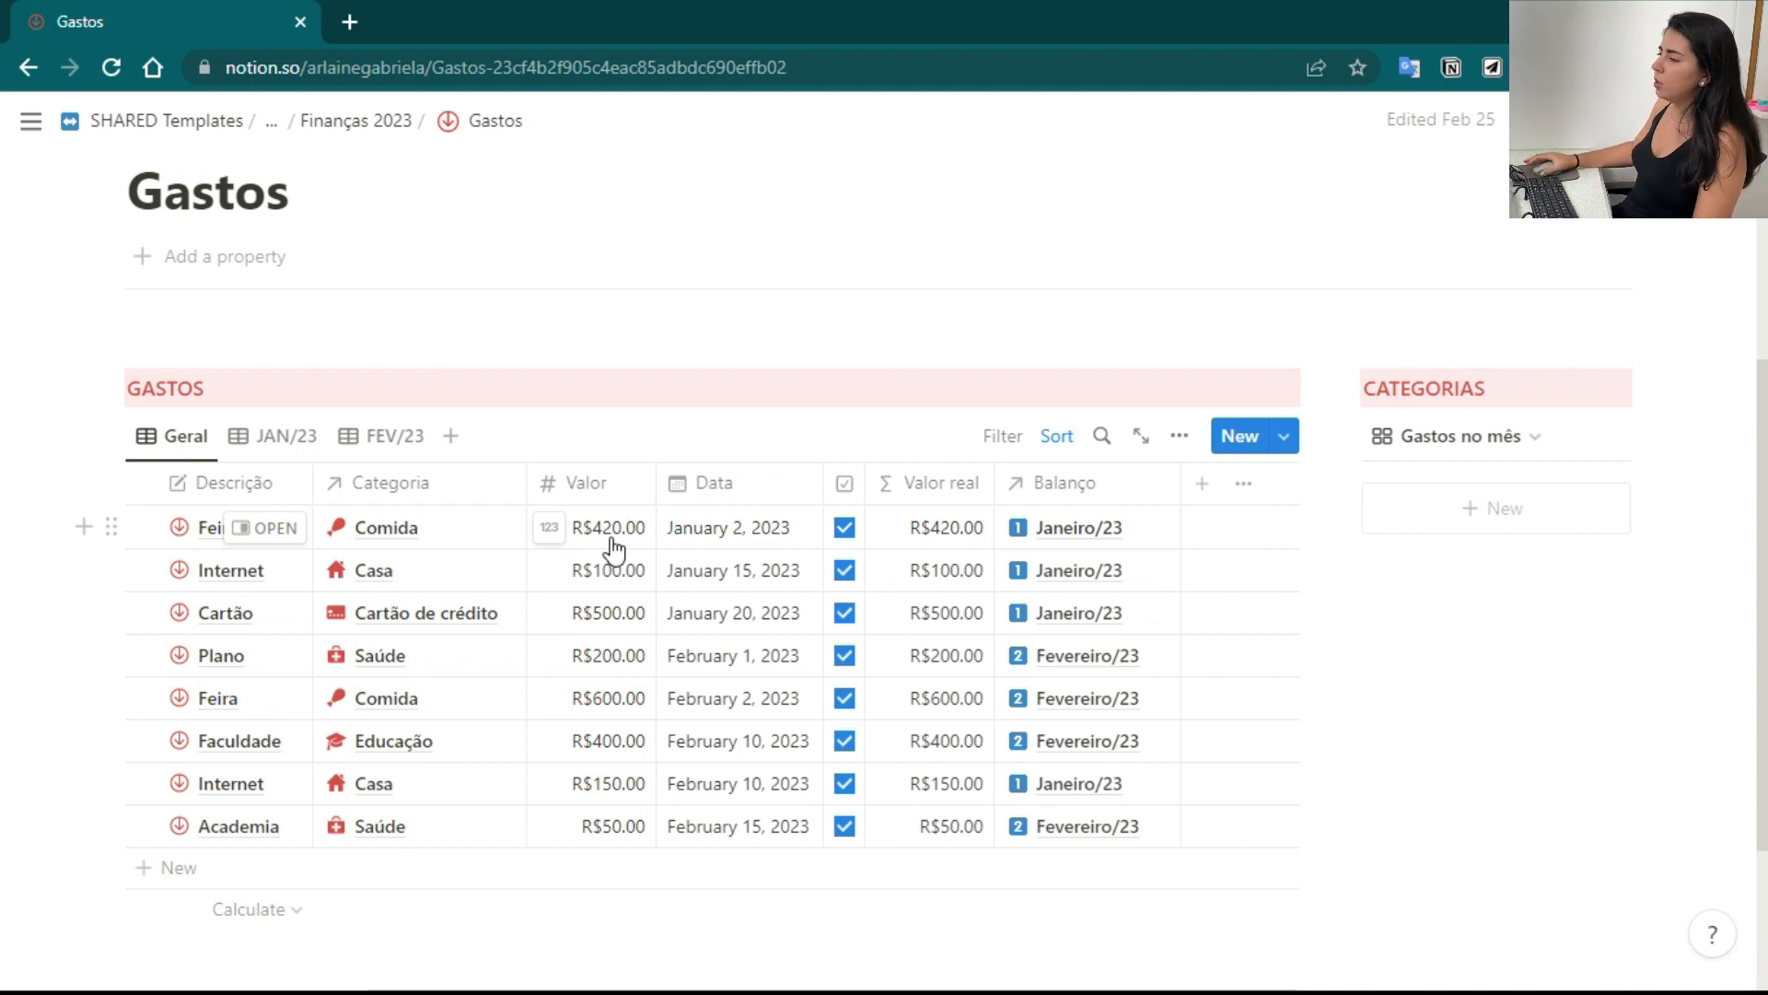
On the Gastos page, uncheck and recheck the January 15 Internet expense to test the Valor real formula
left_click(843, 571)
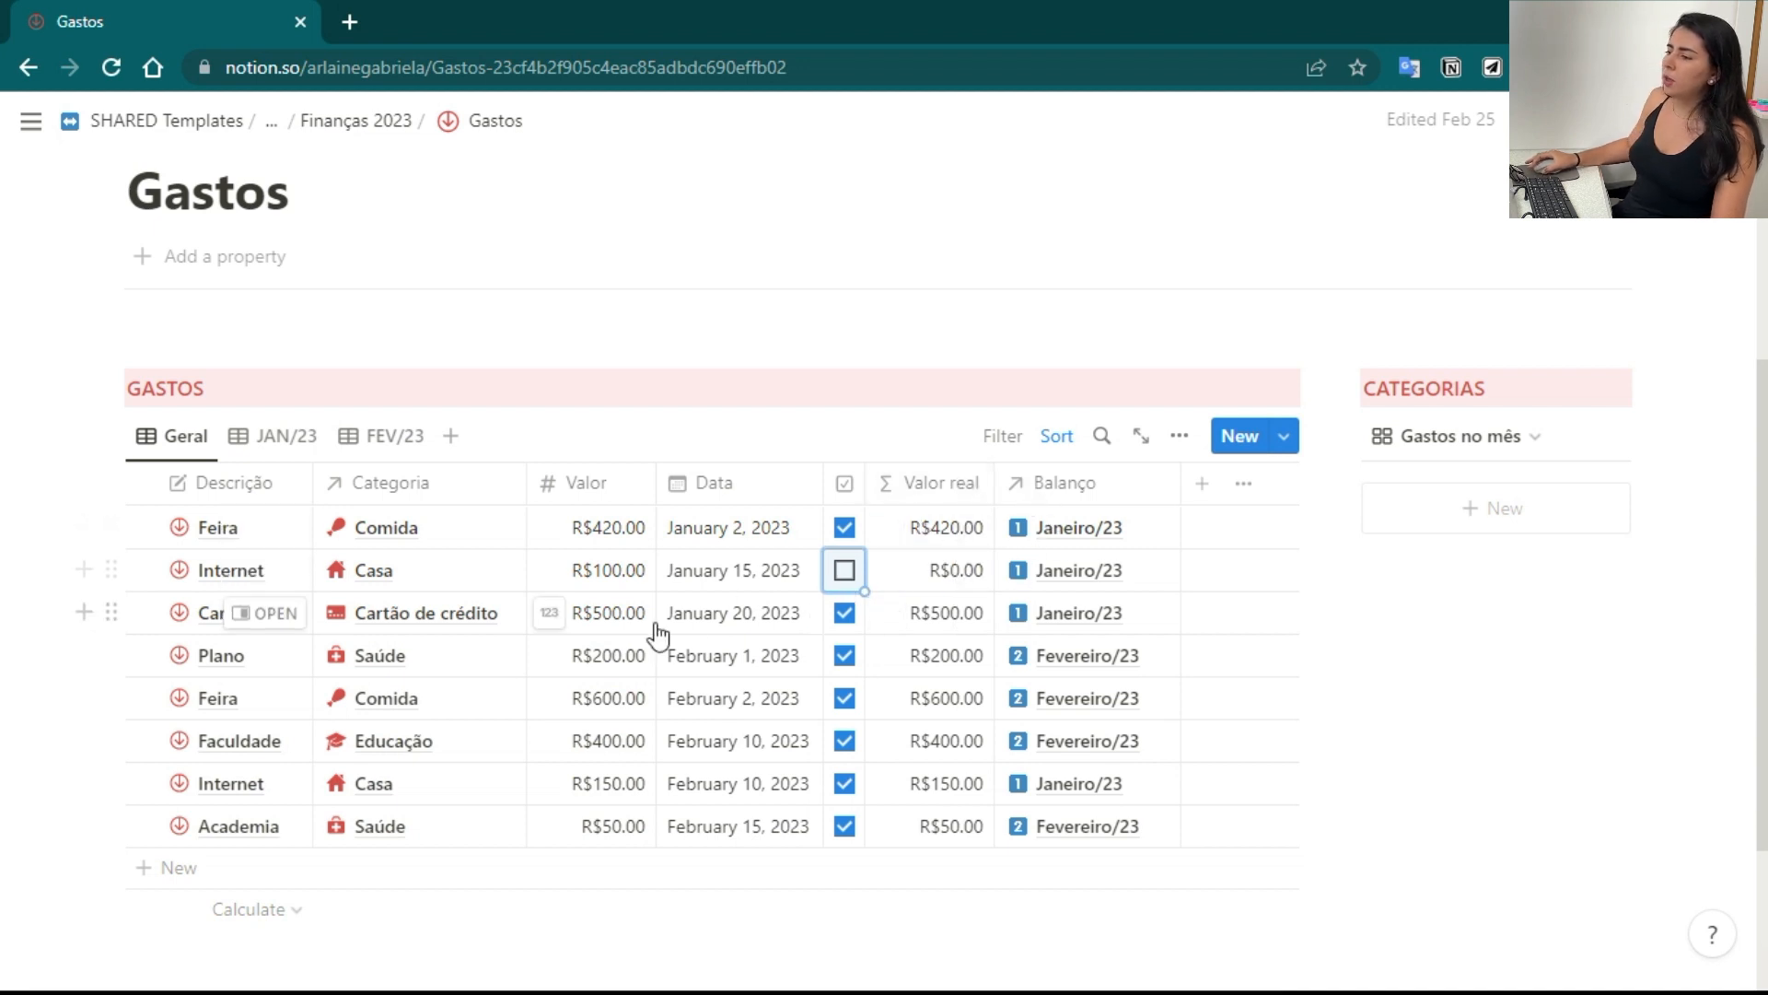
left_click(846, 573)
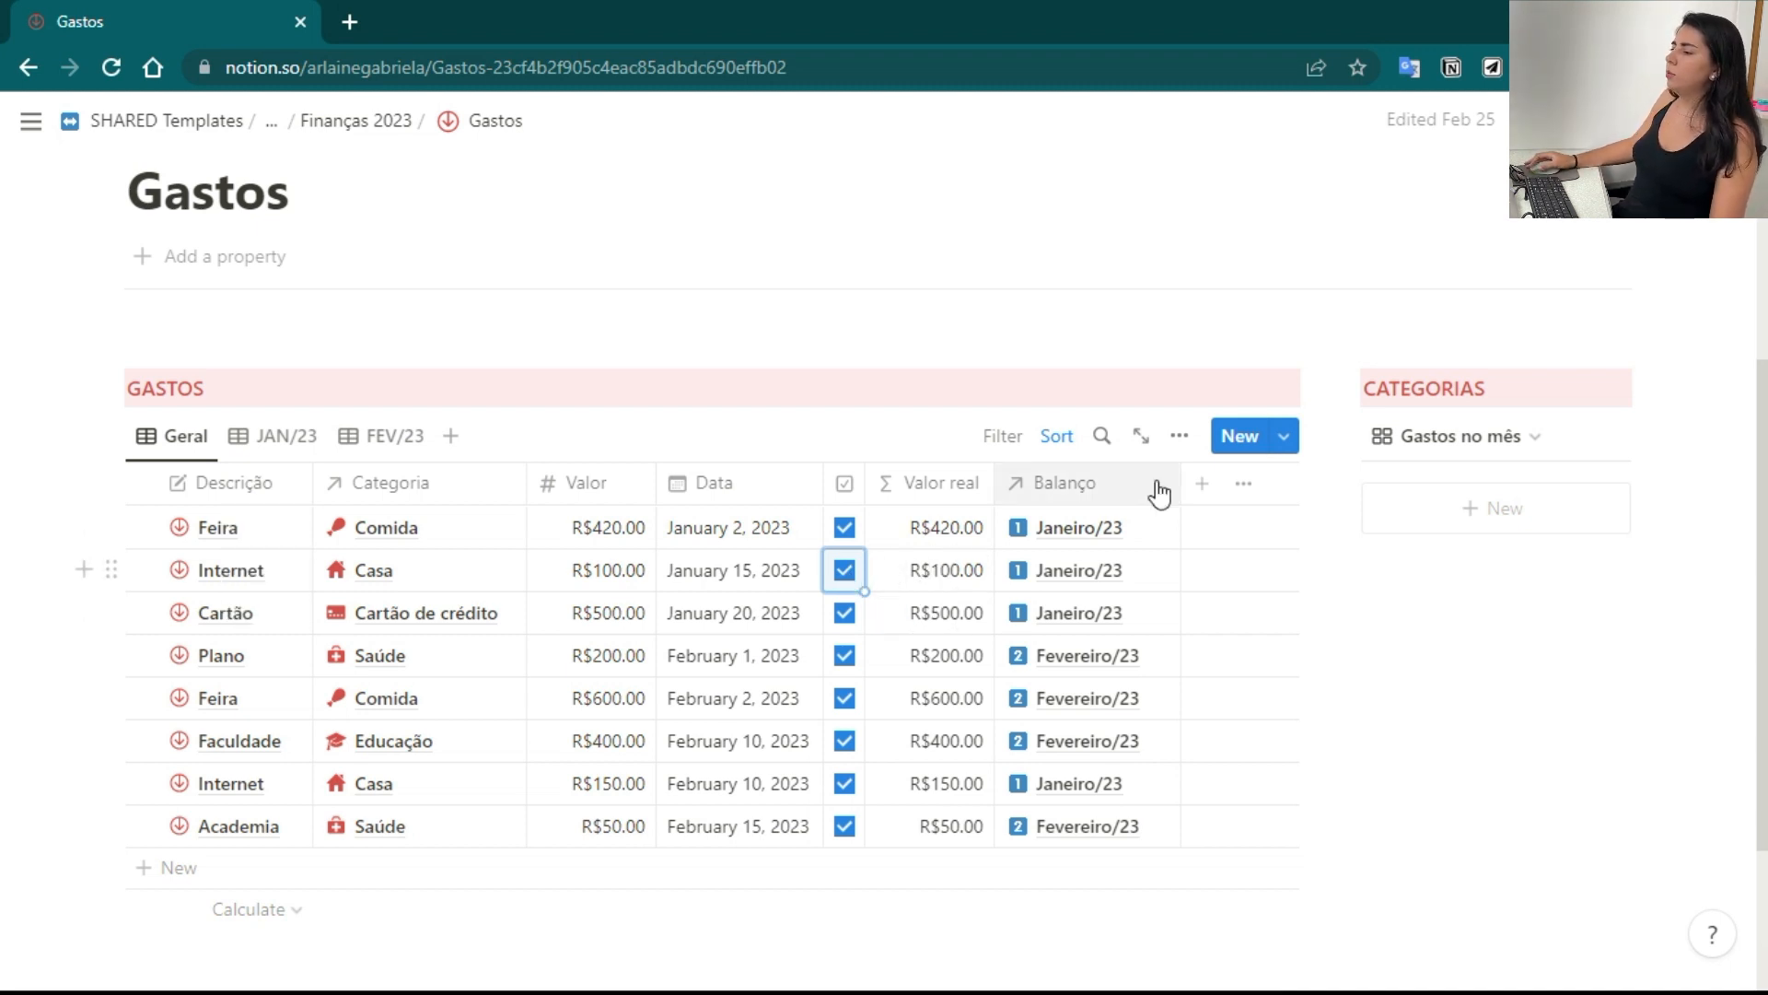
Examine the Valor real formula's if condition on Status, and test it by unchecking and rechecking the January 15 Internet expense
left_click(926, 484)
left_click(923, 478)
left_click(926, 542)
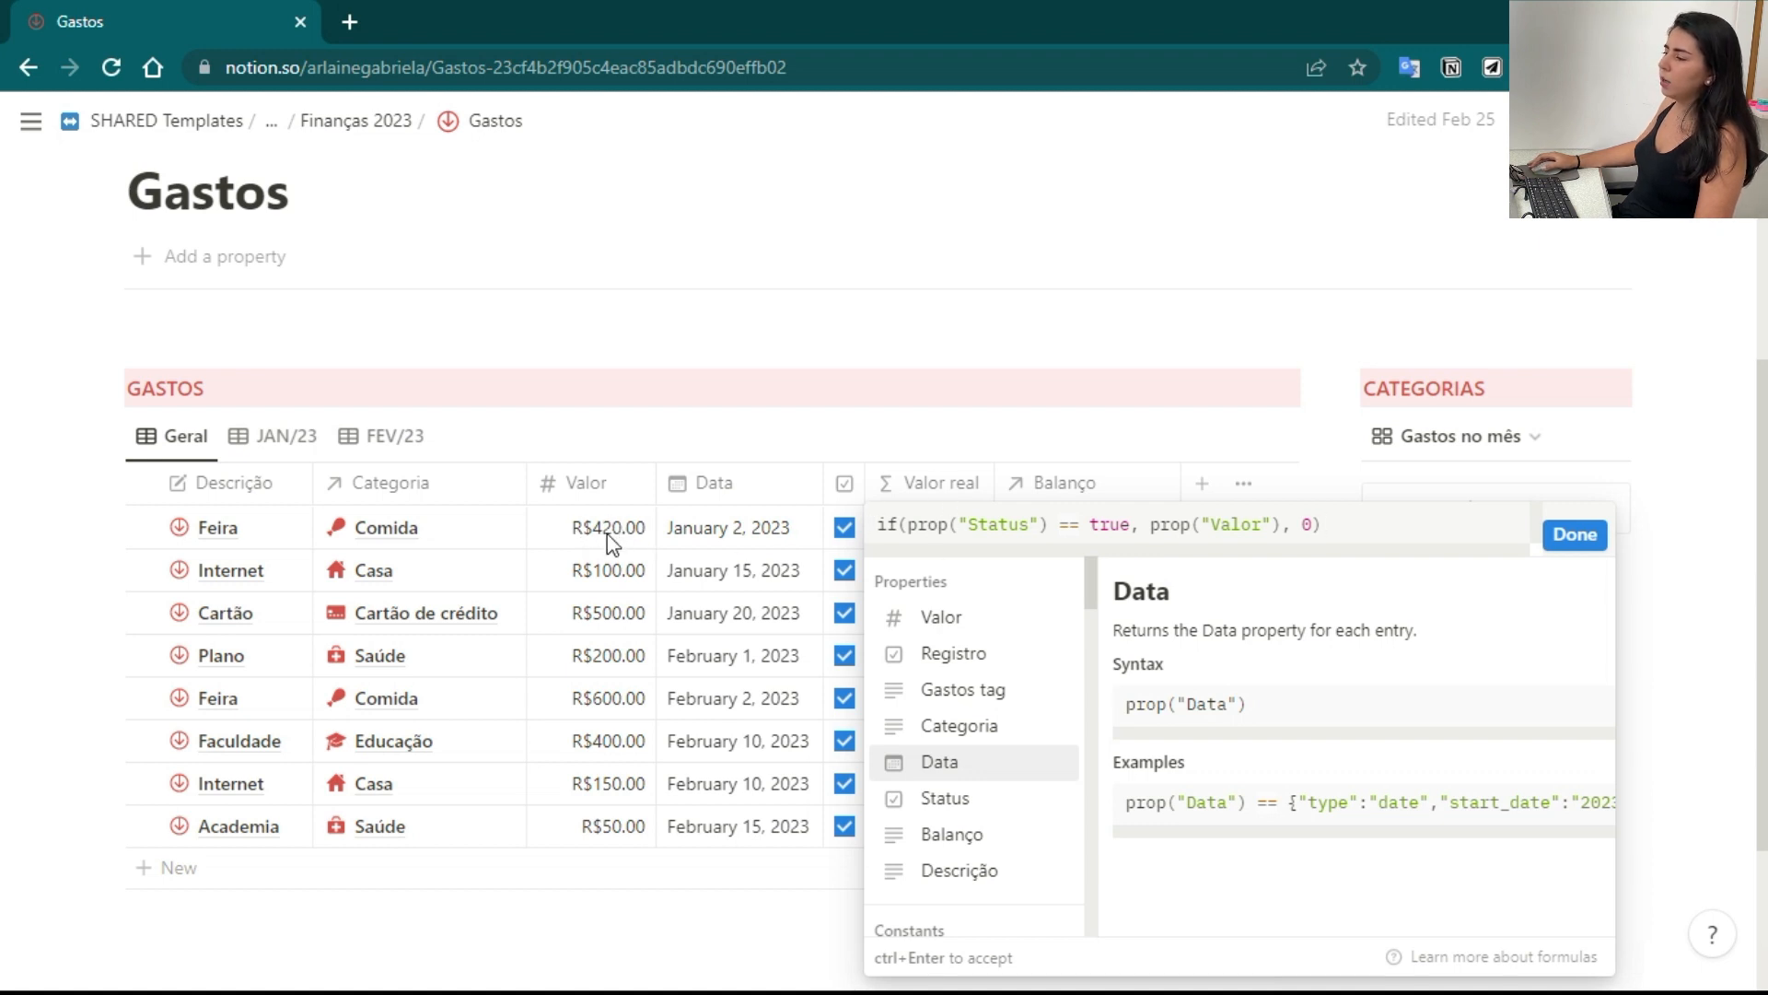
left_click(1575, 536)
left_click(845, 570)
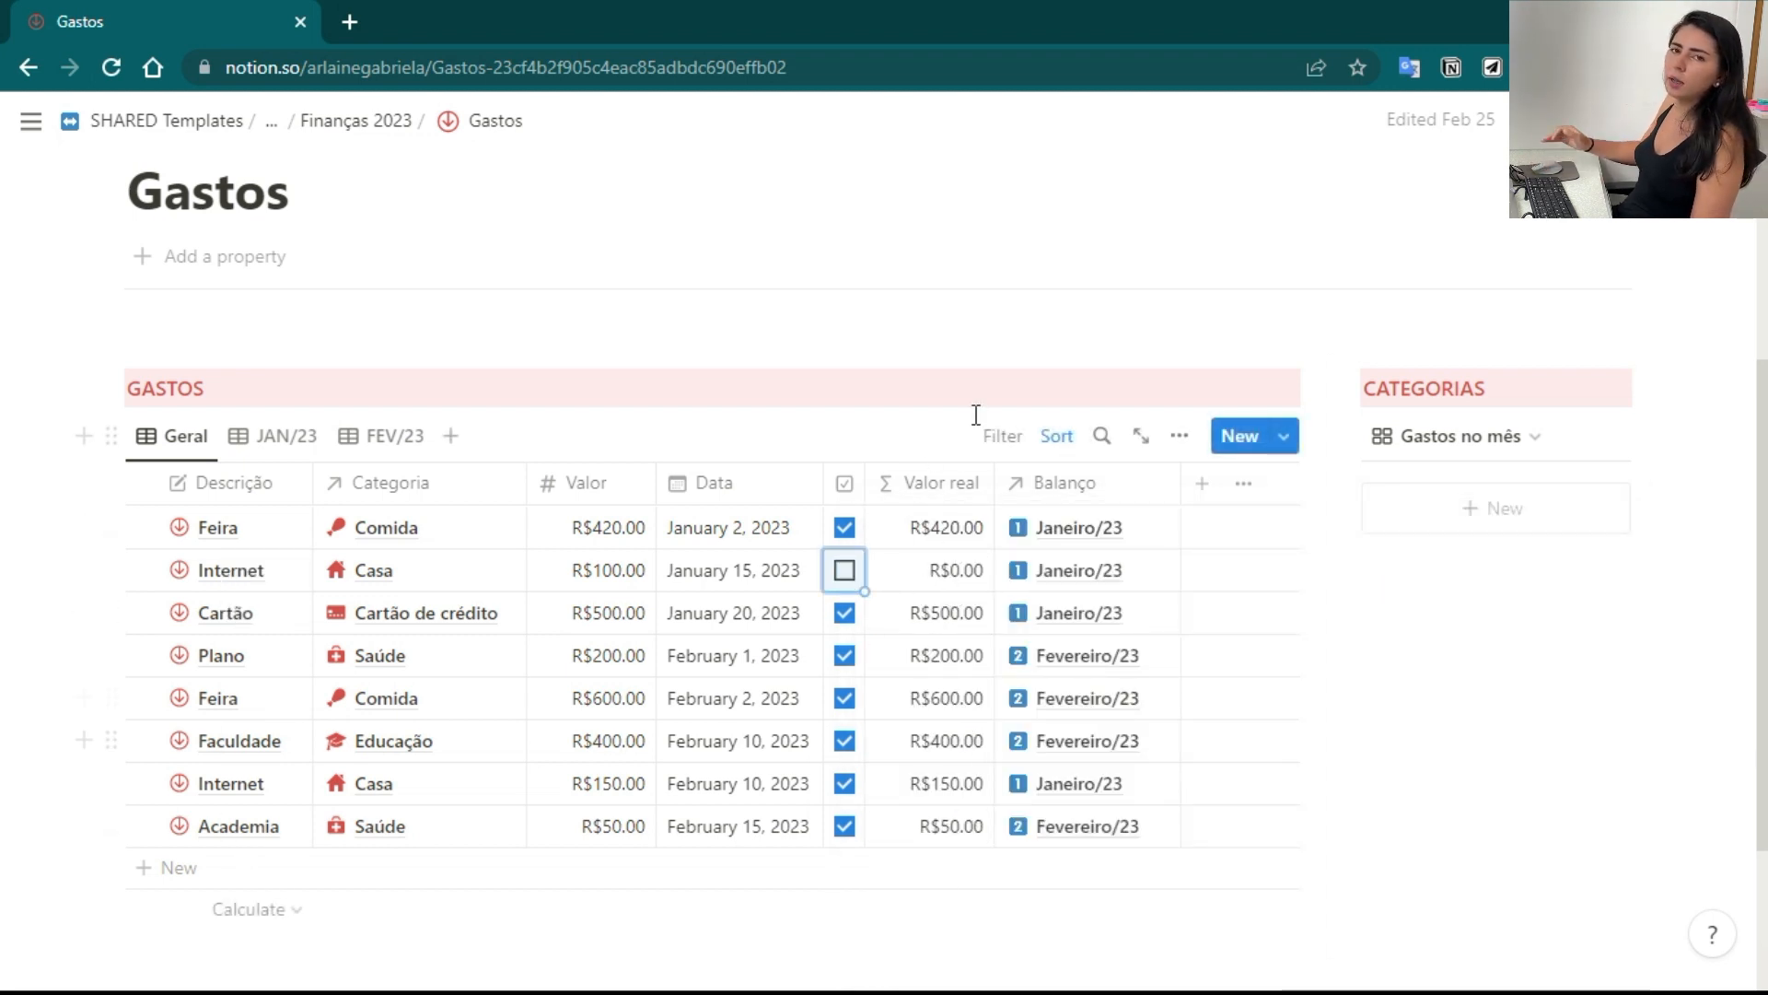
left_click(845, 570)
Reopen the Valor real formula to review its Valor and 0 results, and close the property settings
left_click(913, 483)
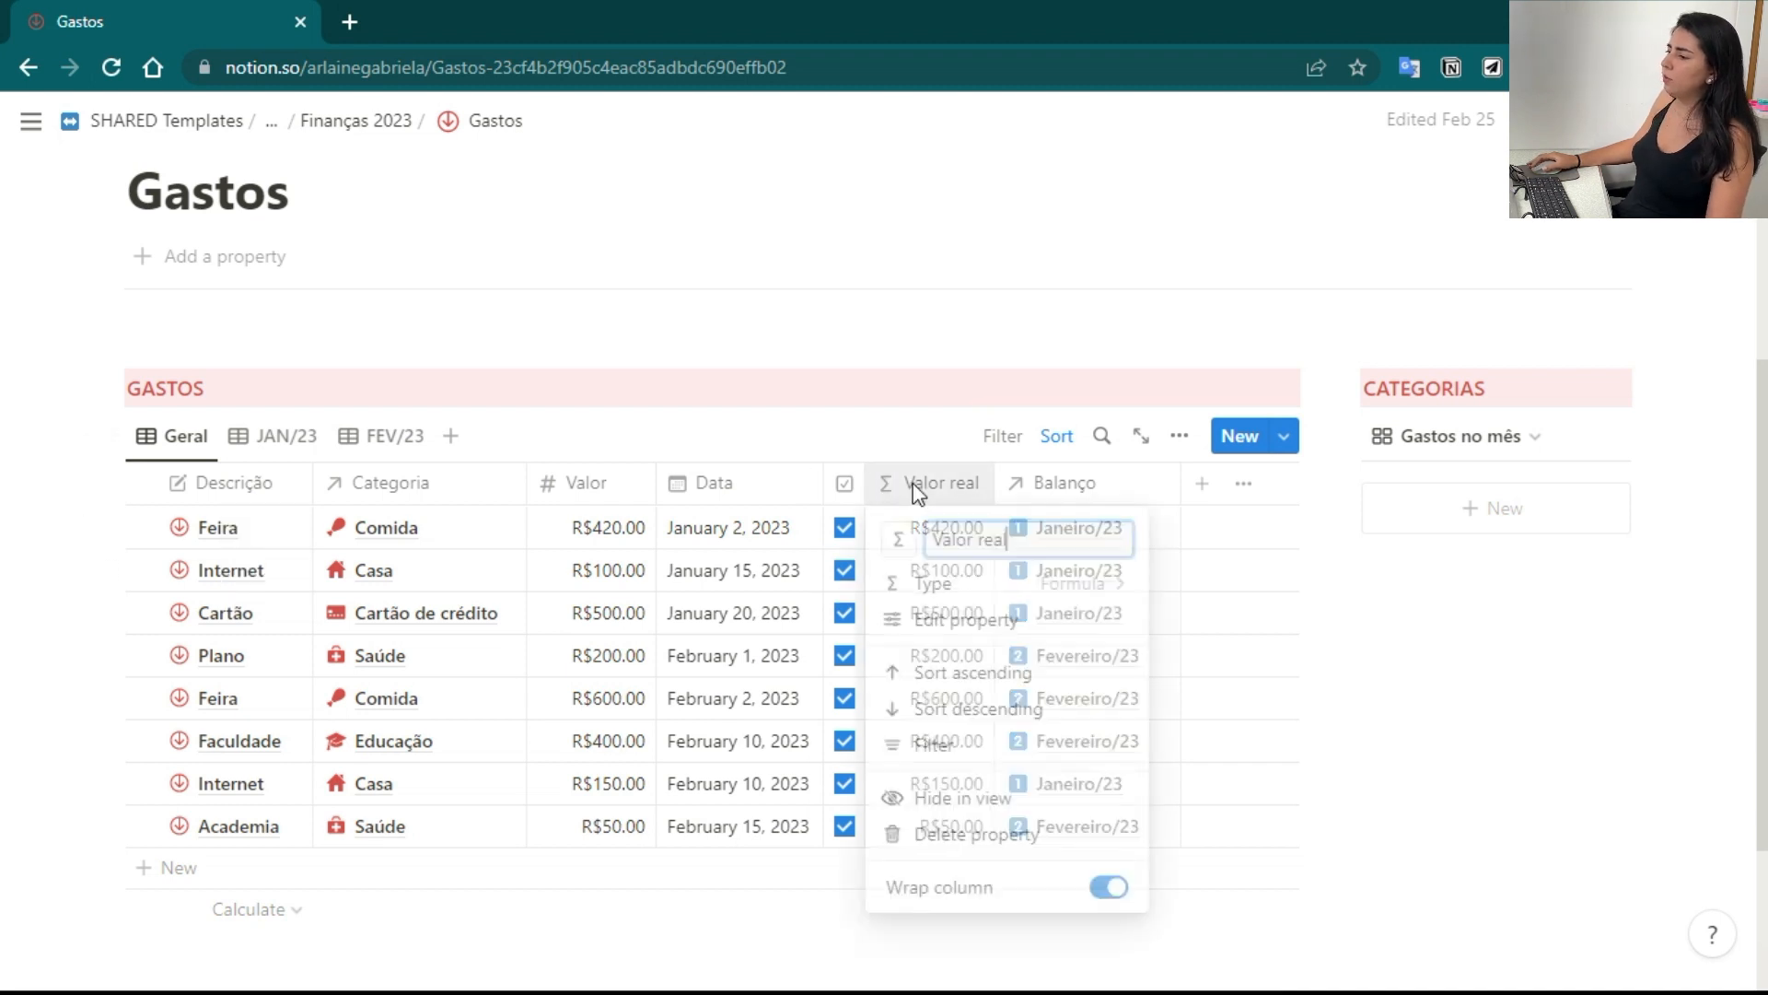
left_click(955, 621)
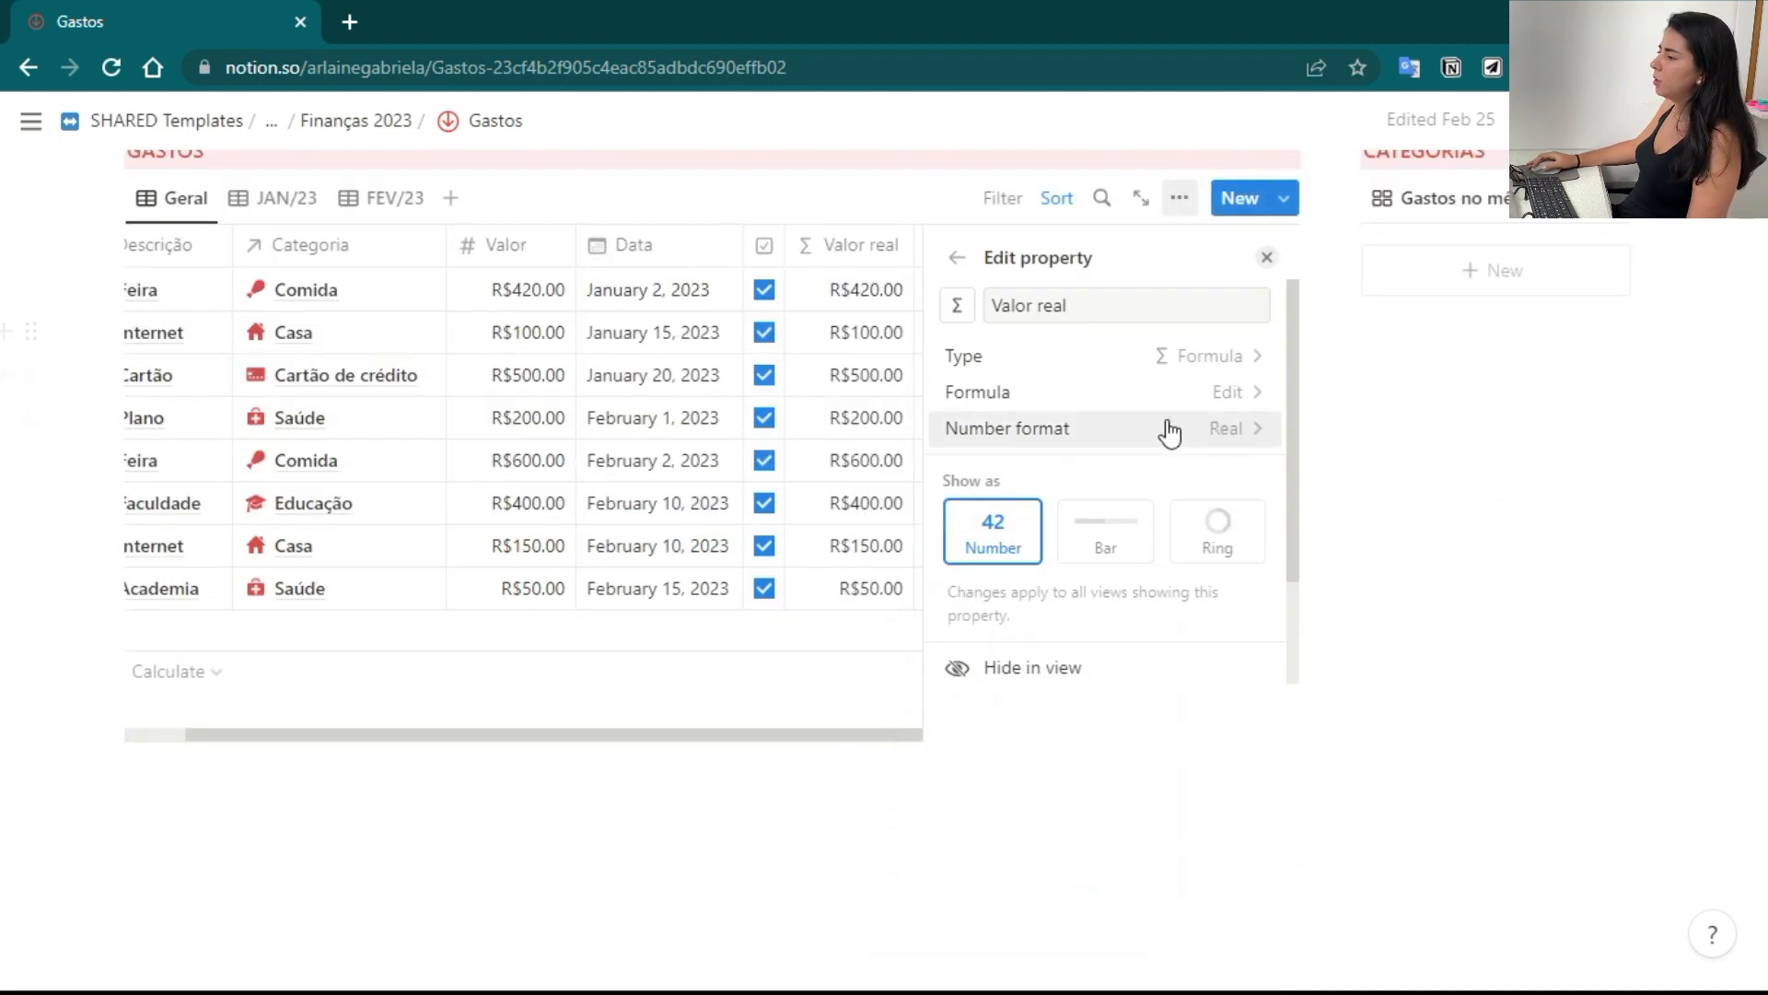
left_click(1146, 398)
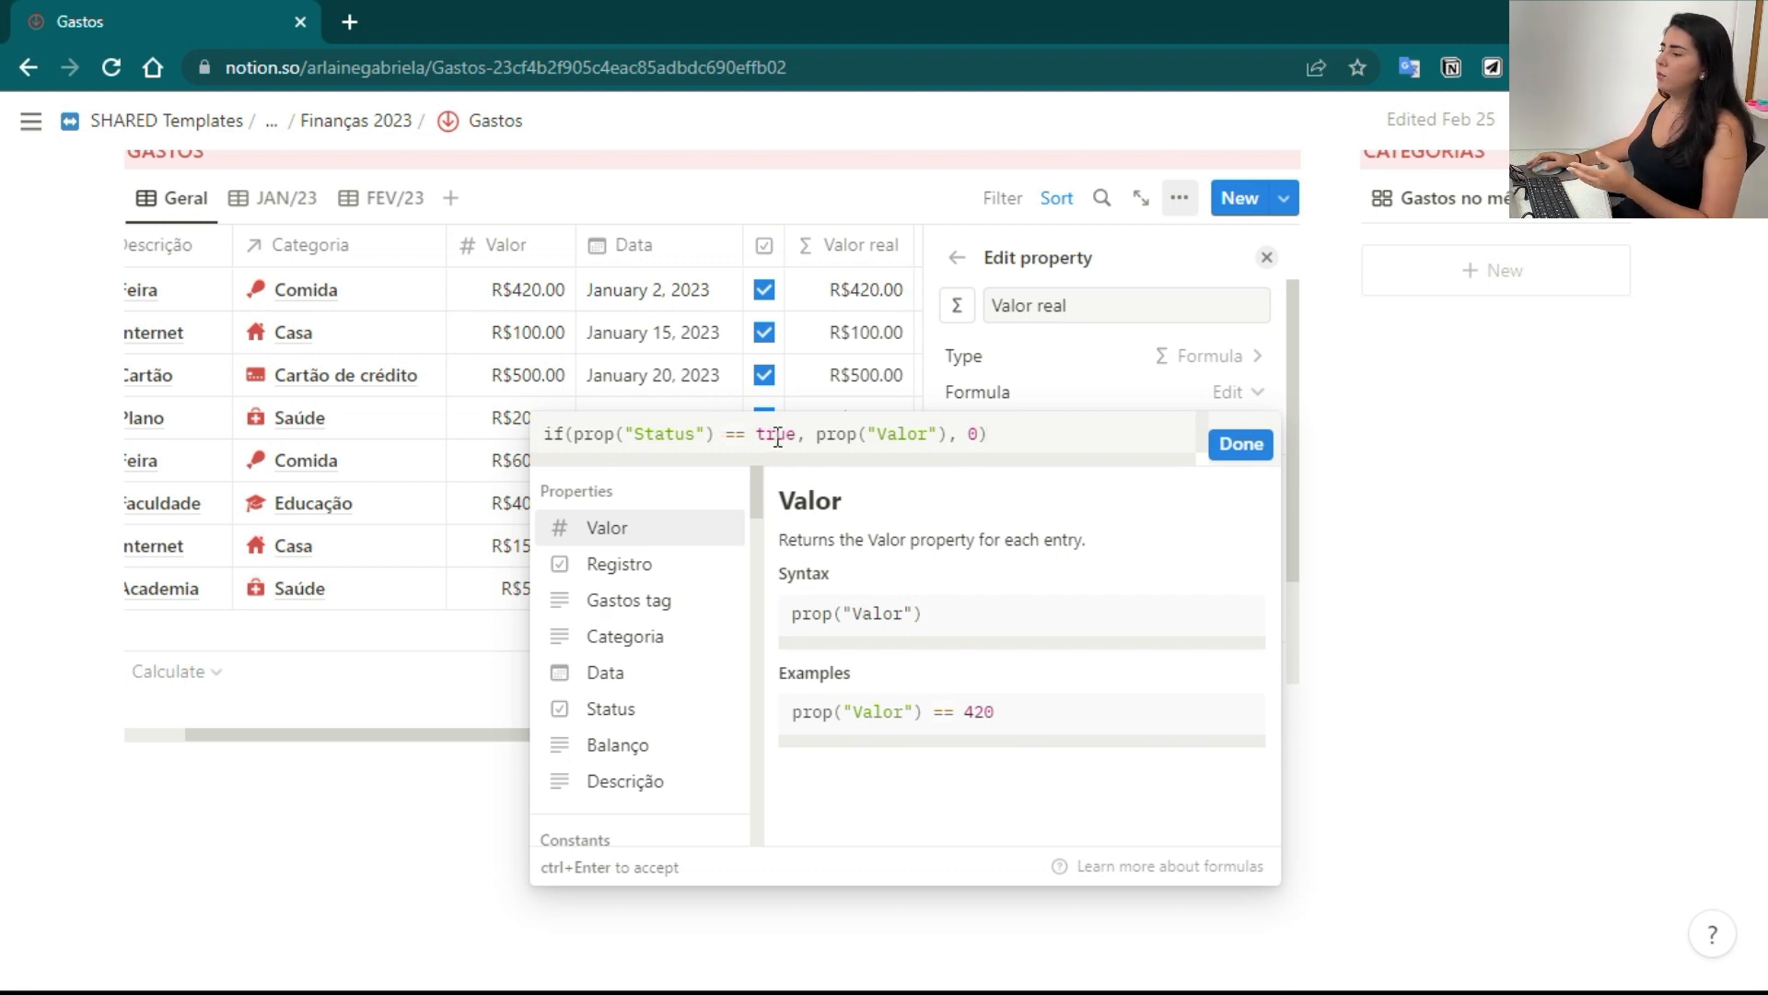
left_click(1241, 443)
left_click(1267, 257)
scroll(737, 879, "up", 3)
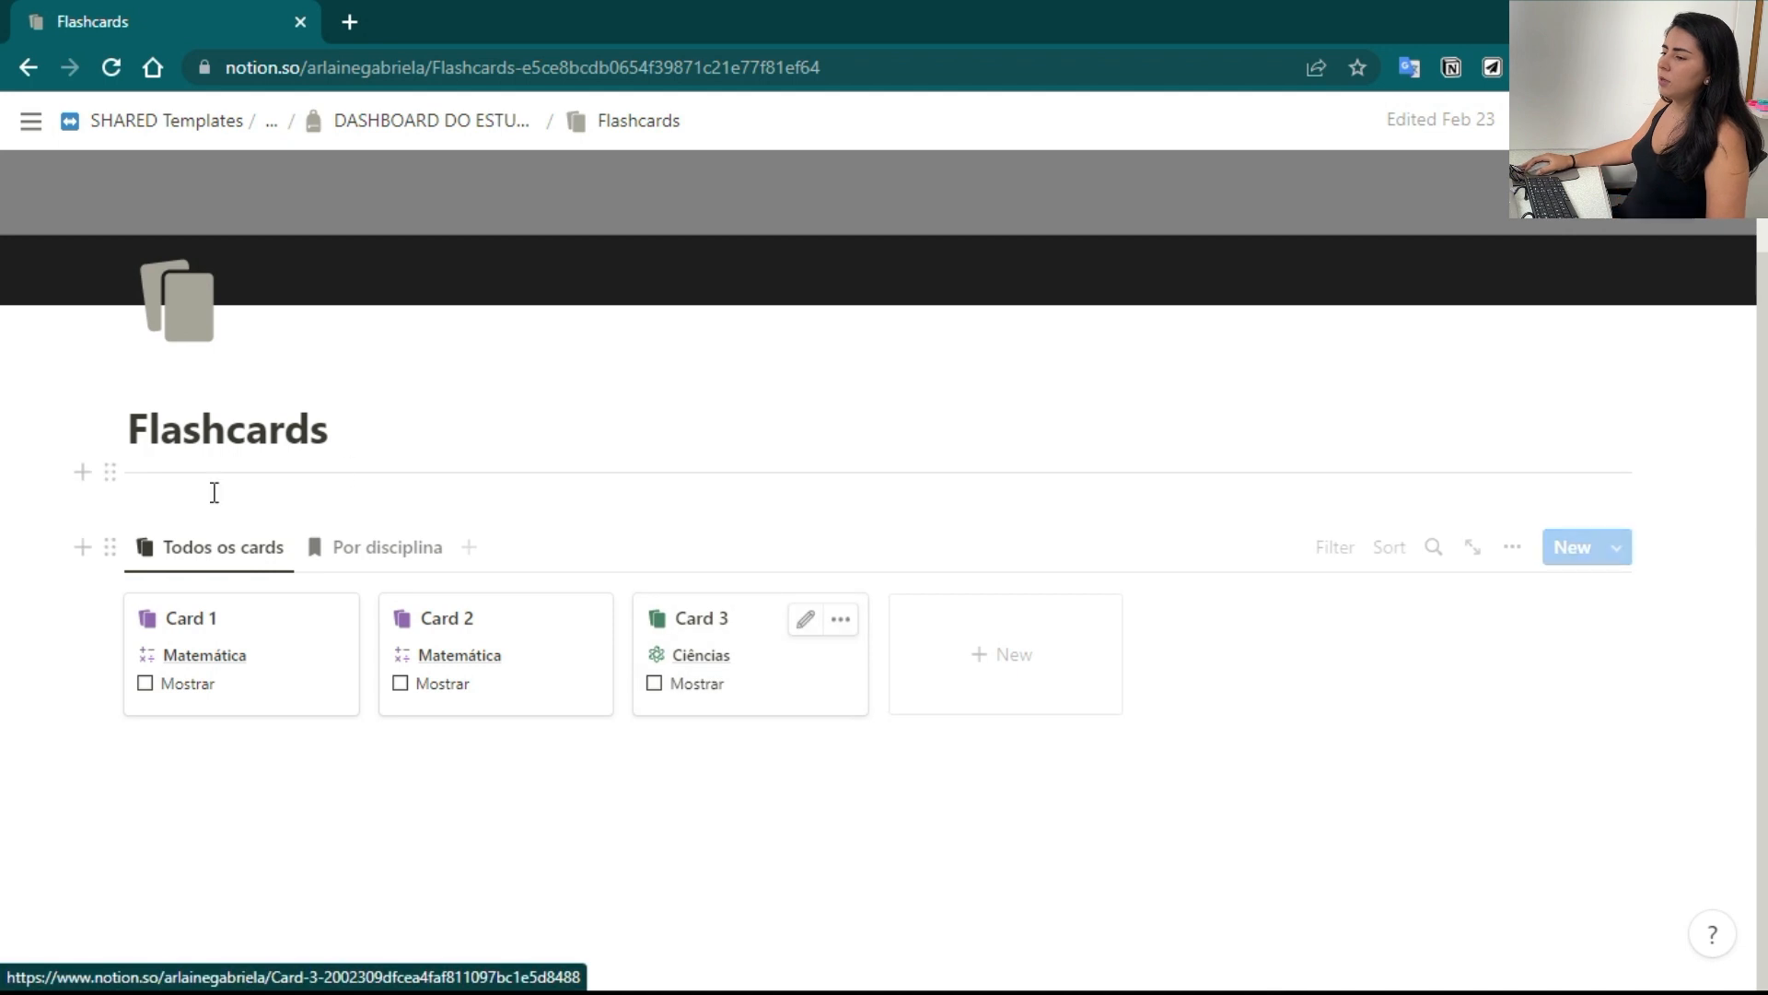
On the Flashcards page, show Card 1's answer and examine the Conferir formula's if condition on Mostrar with its Resposta and empty-text results
left_click(145, 684)
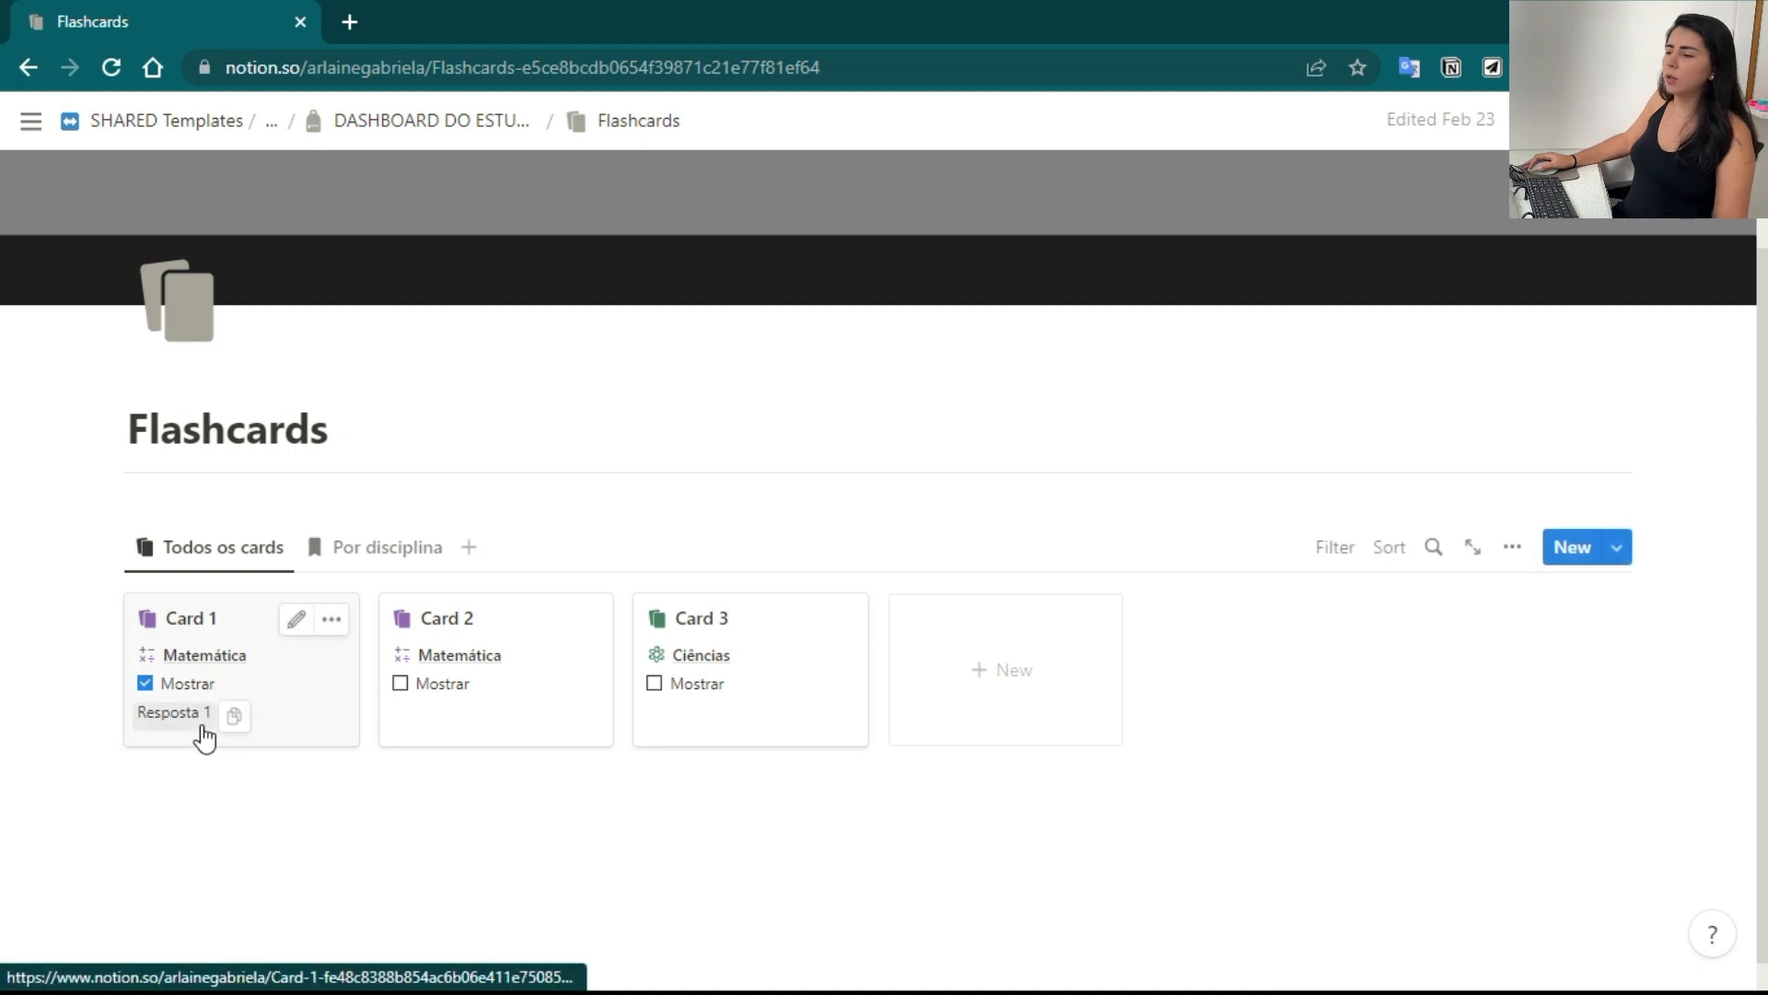
left_click(287, 708)
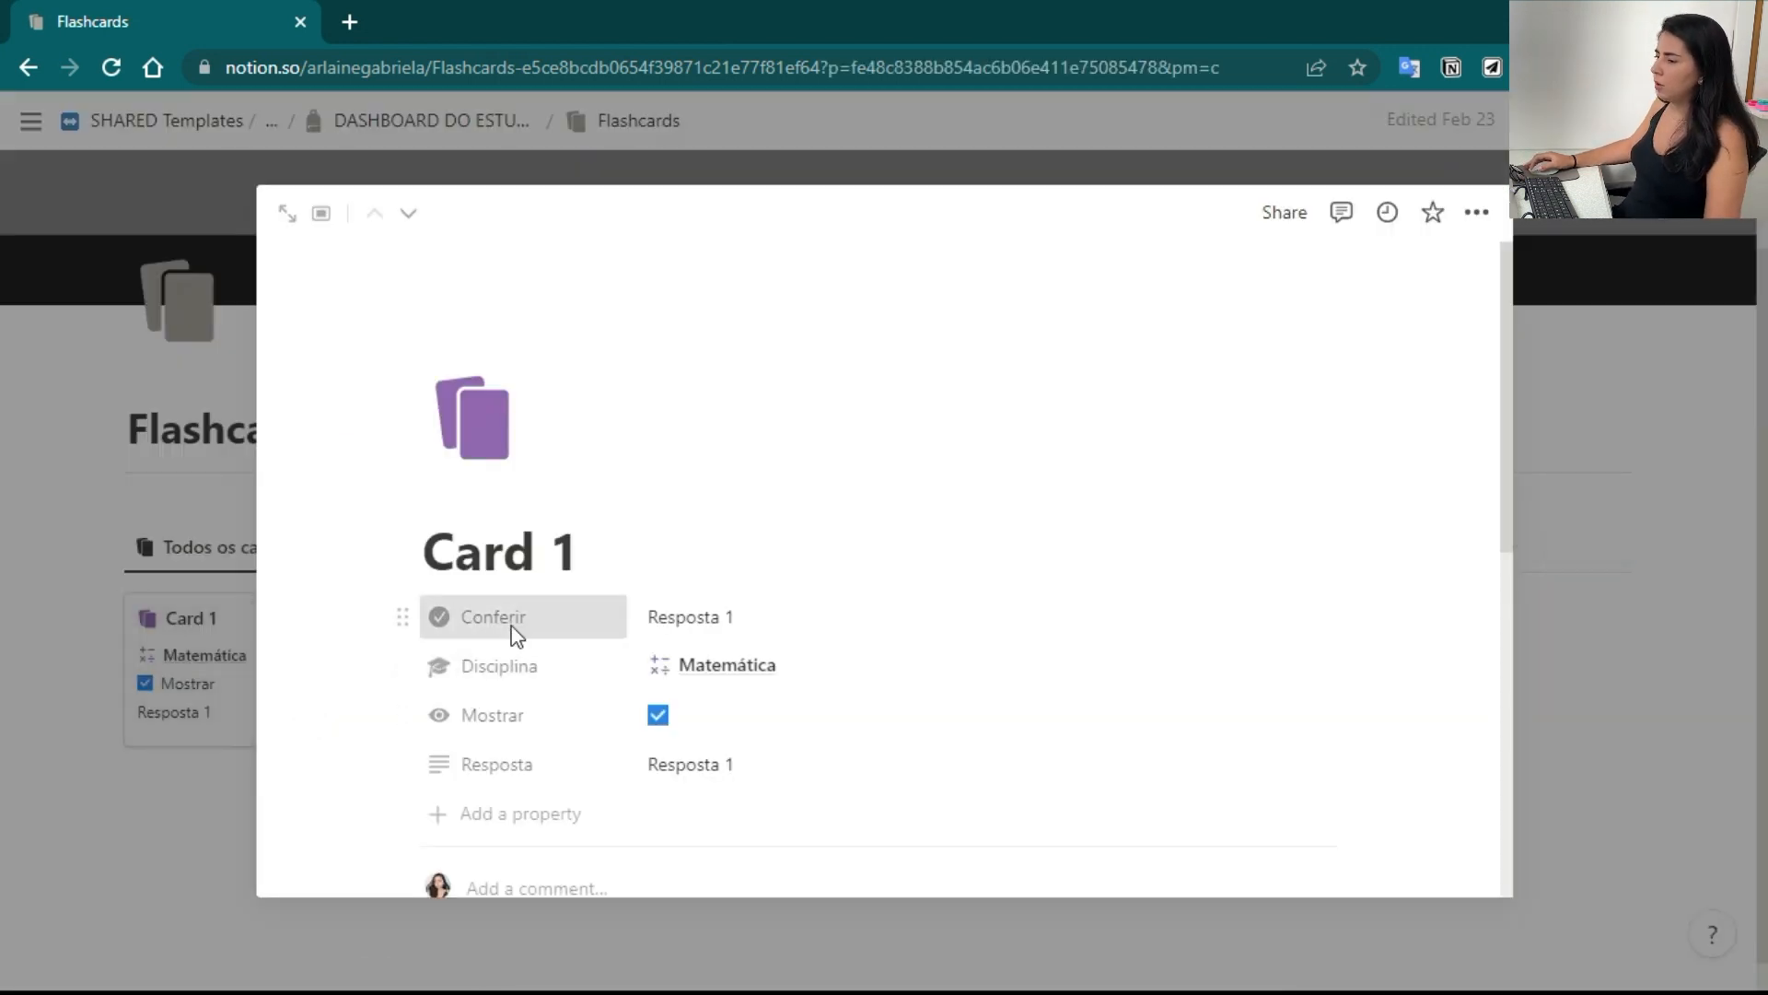
left_click(511, 627)
left_click(519, 707)
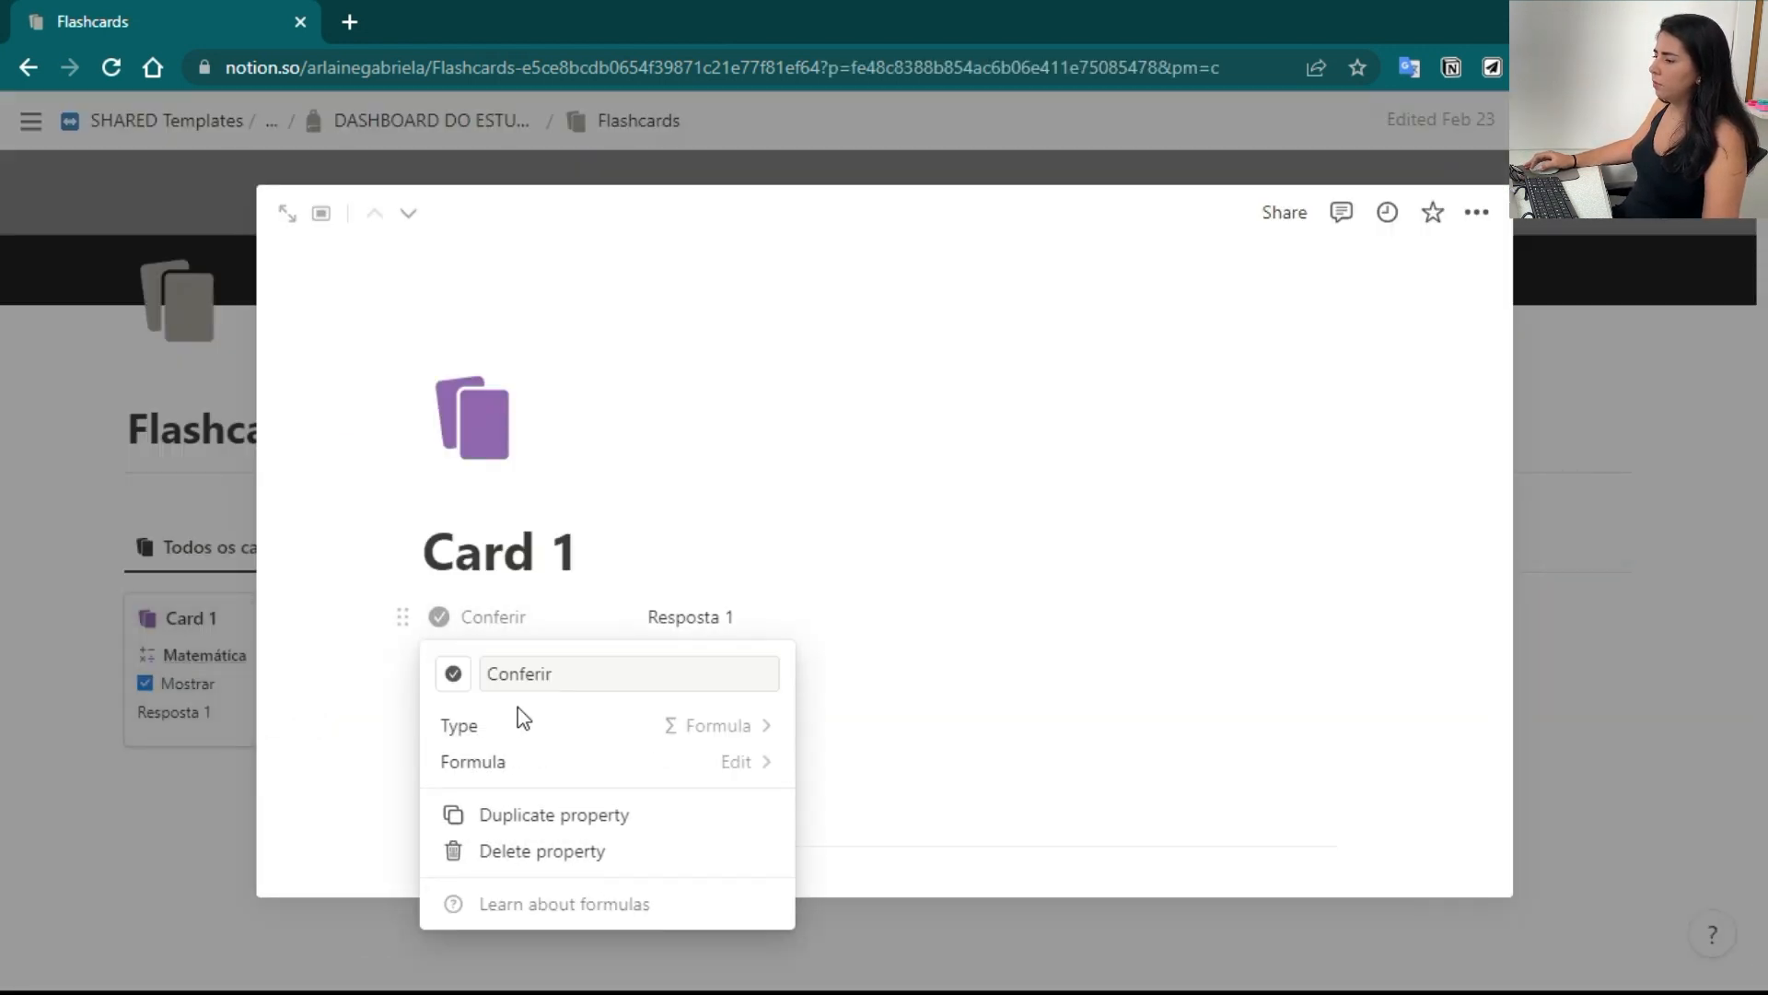
left_click(748, 761)
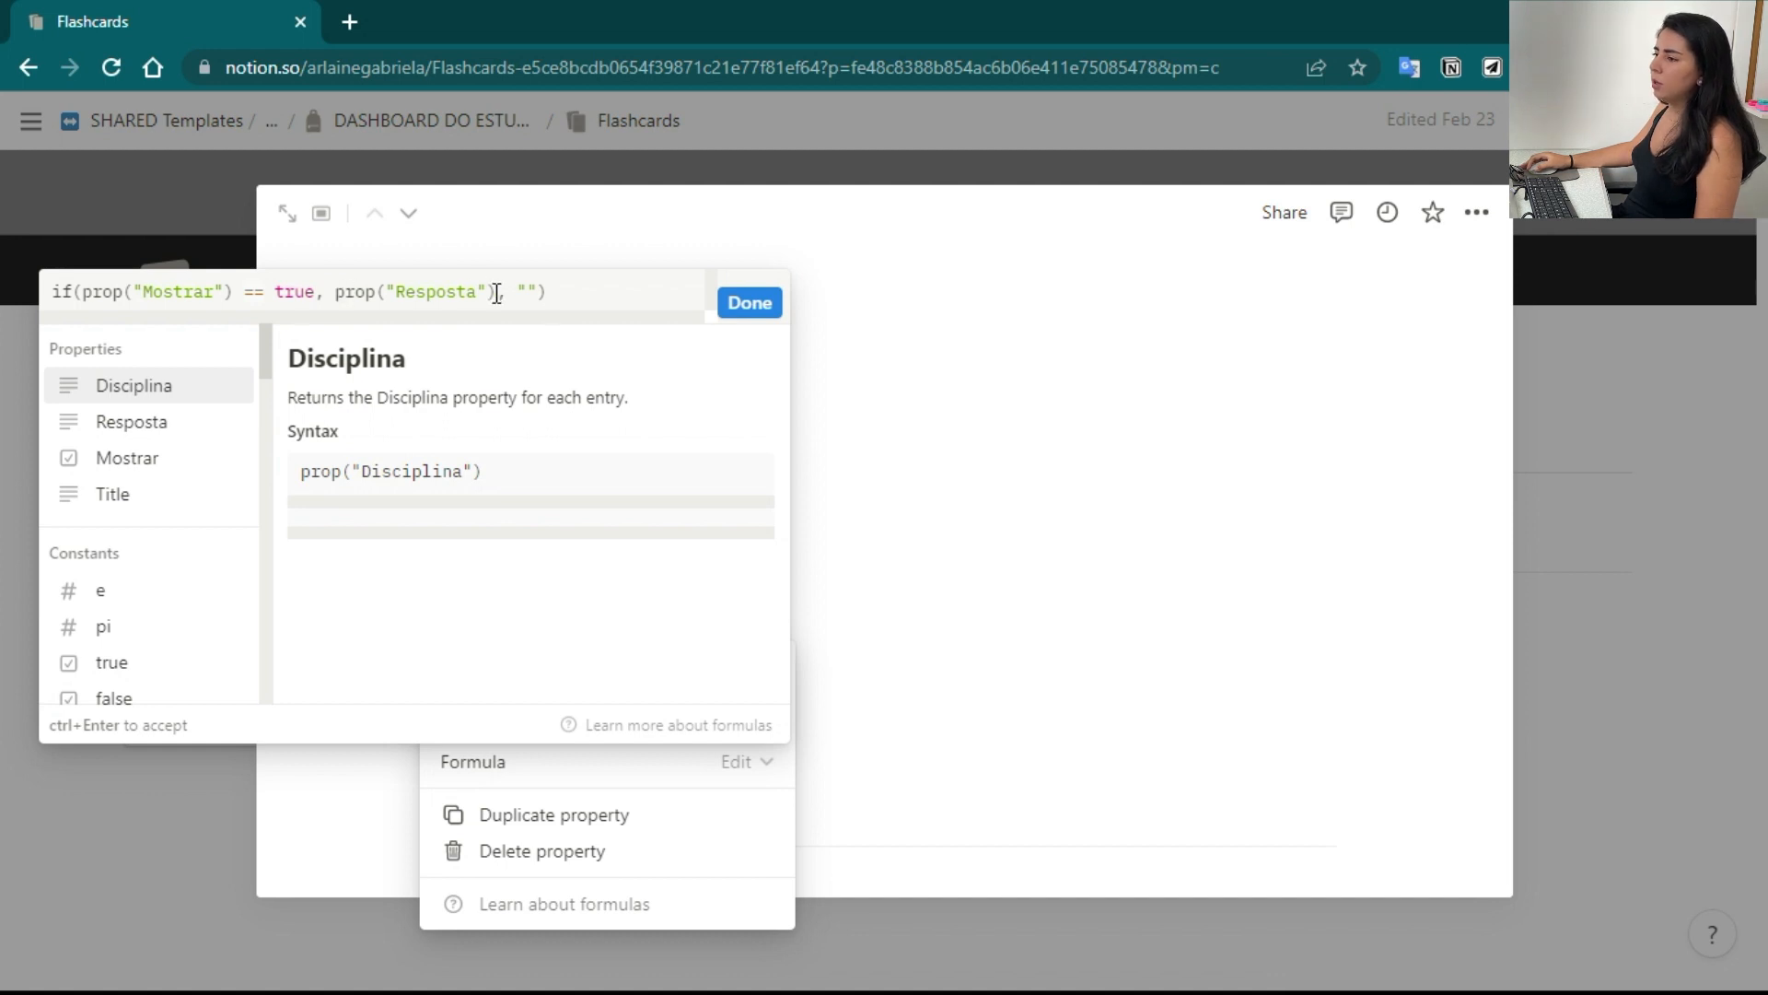
type(")")
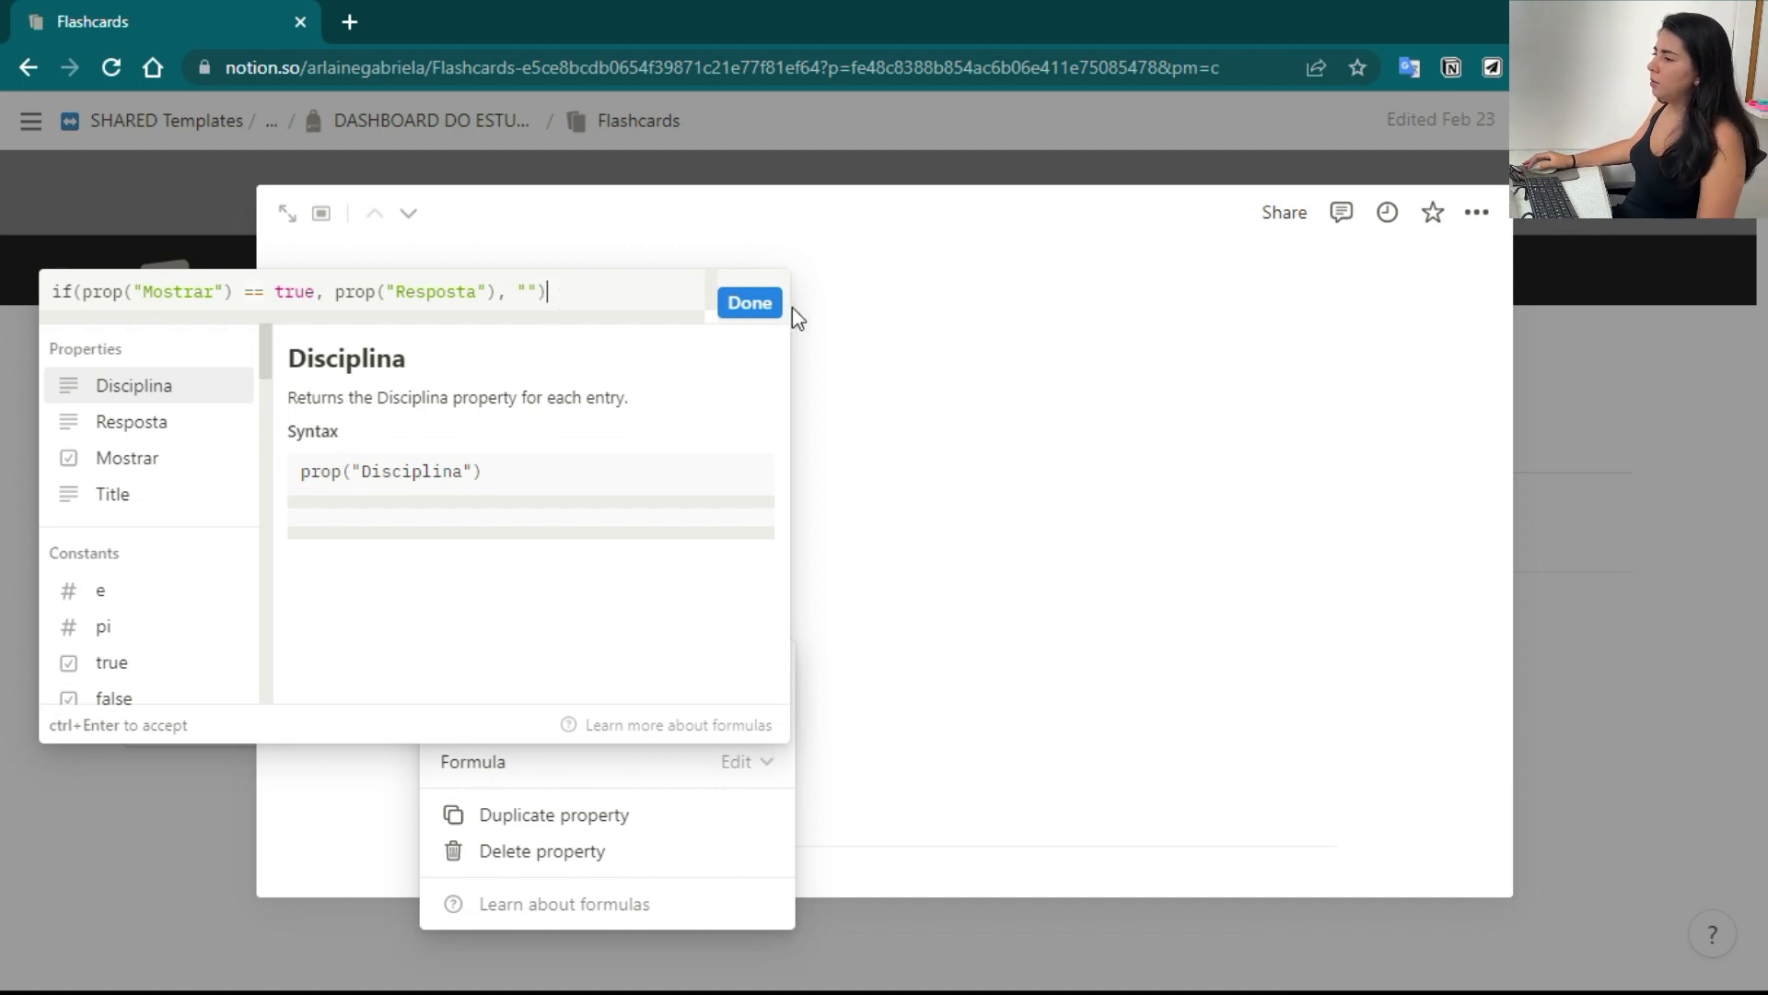
left_click(749, 302)
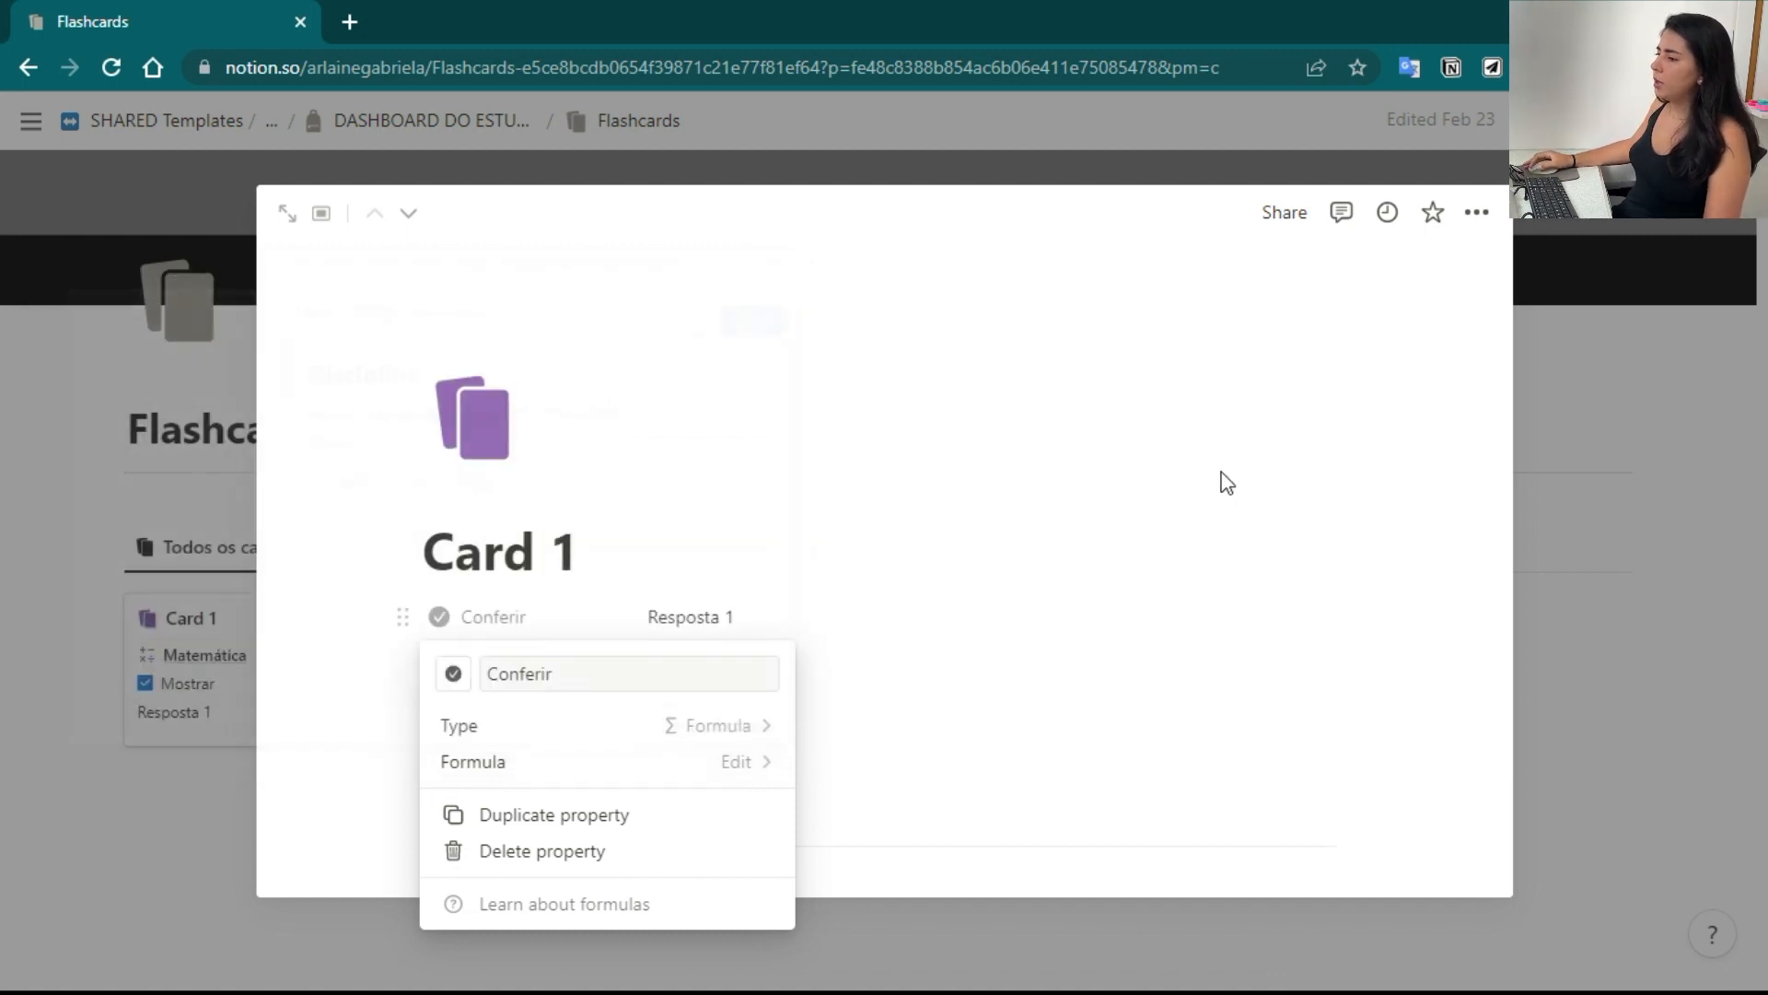
left_click(208, 789)
left_click(203, 821)
Hide Card 1's answer, and test Card 2 by checking and unchecking Mostrar
left_click(147, 686)
left_click(399, 683)
left_click(399, 684)
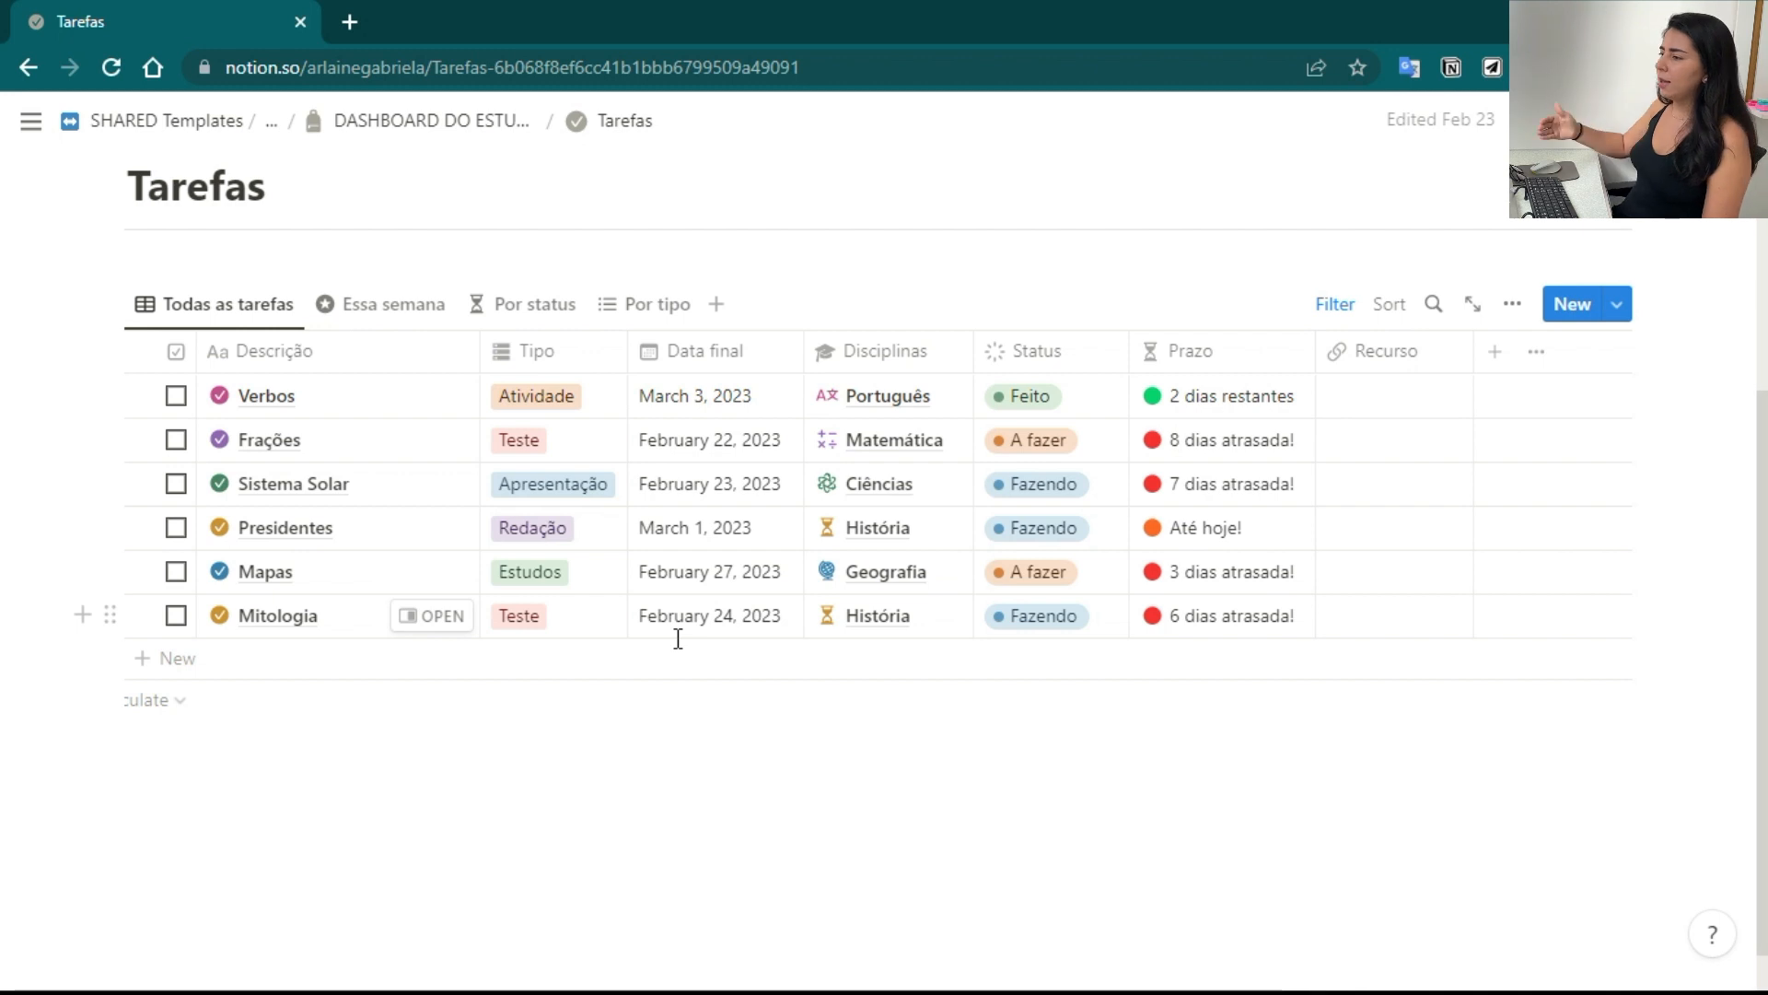
On the Tarefas page, examine the nested if formula in Prazo and view the Presidentes task's Data final
left_click(1208, 402)
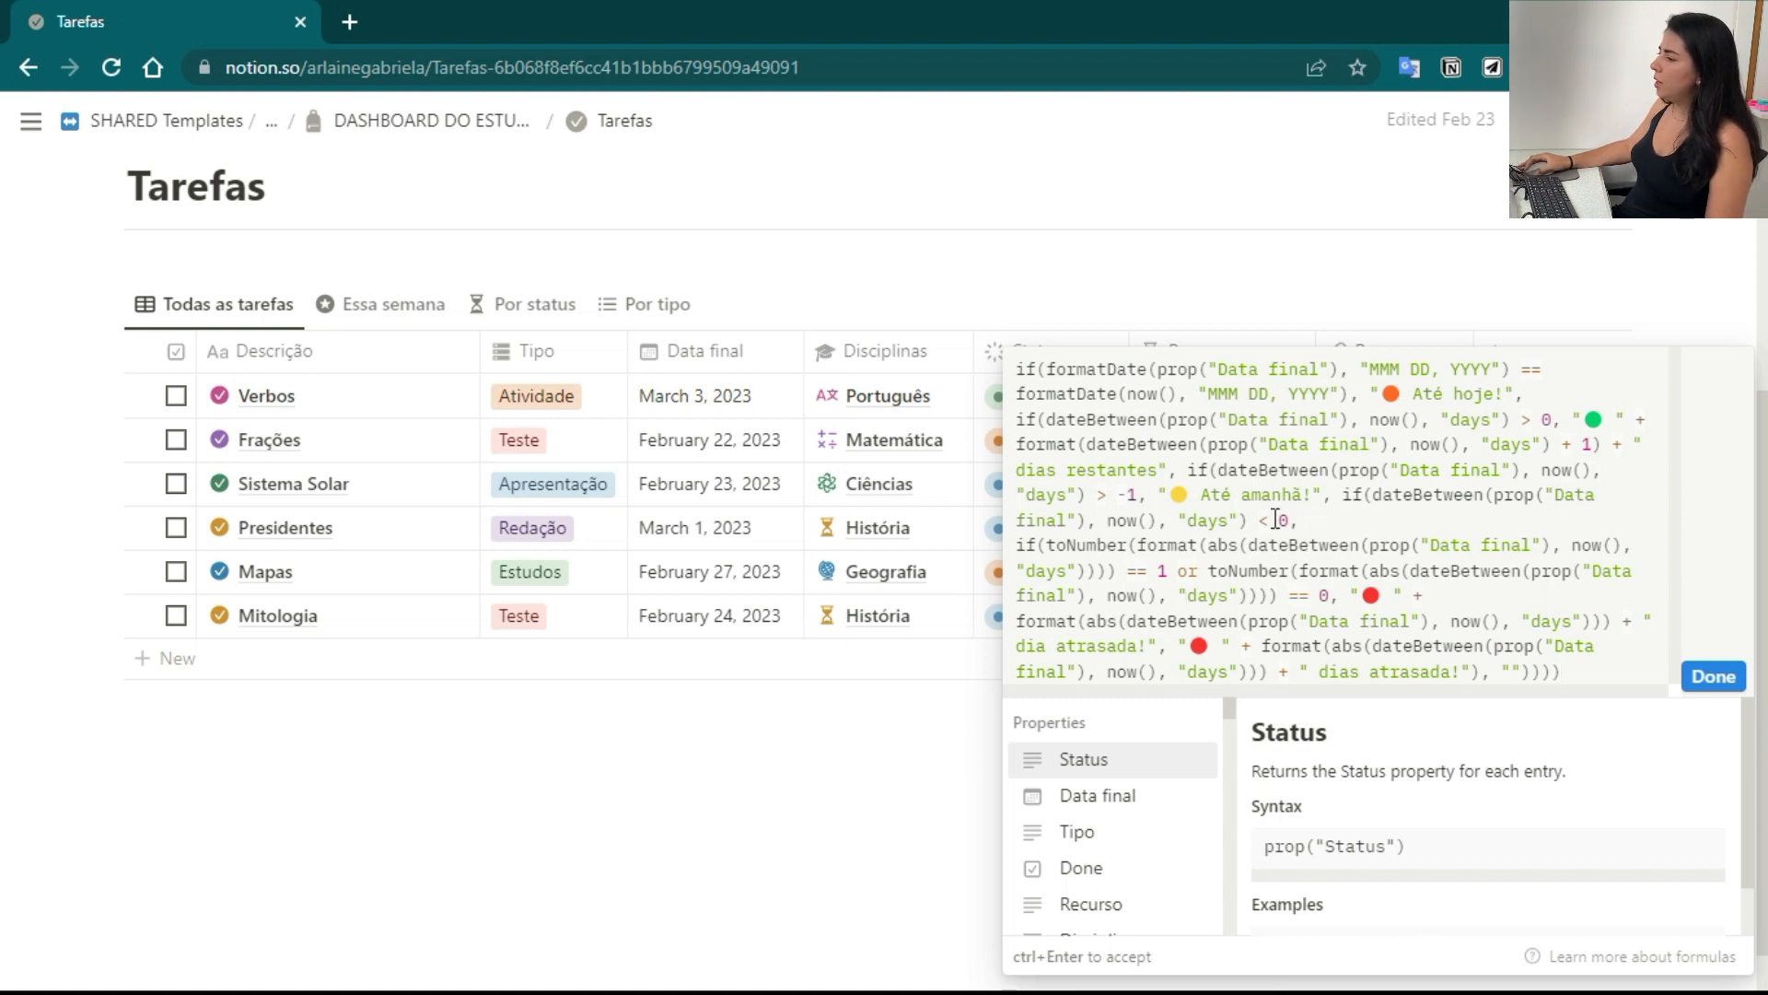
left_click(967, 762)
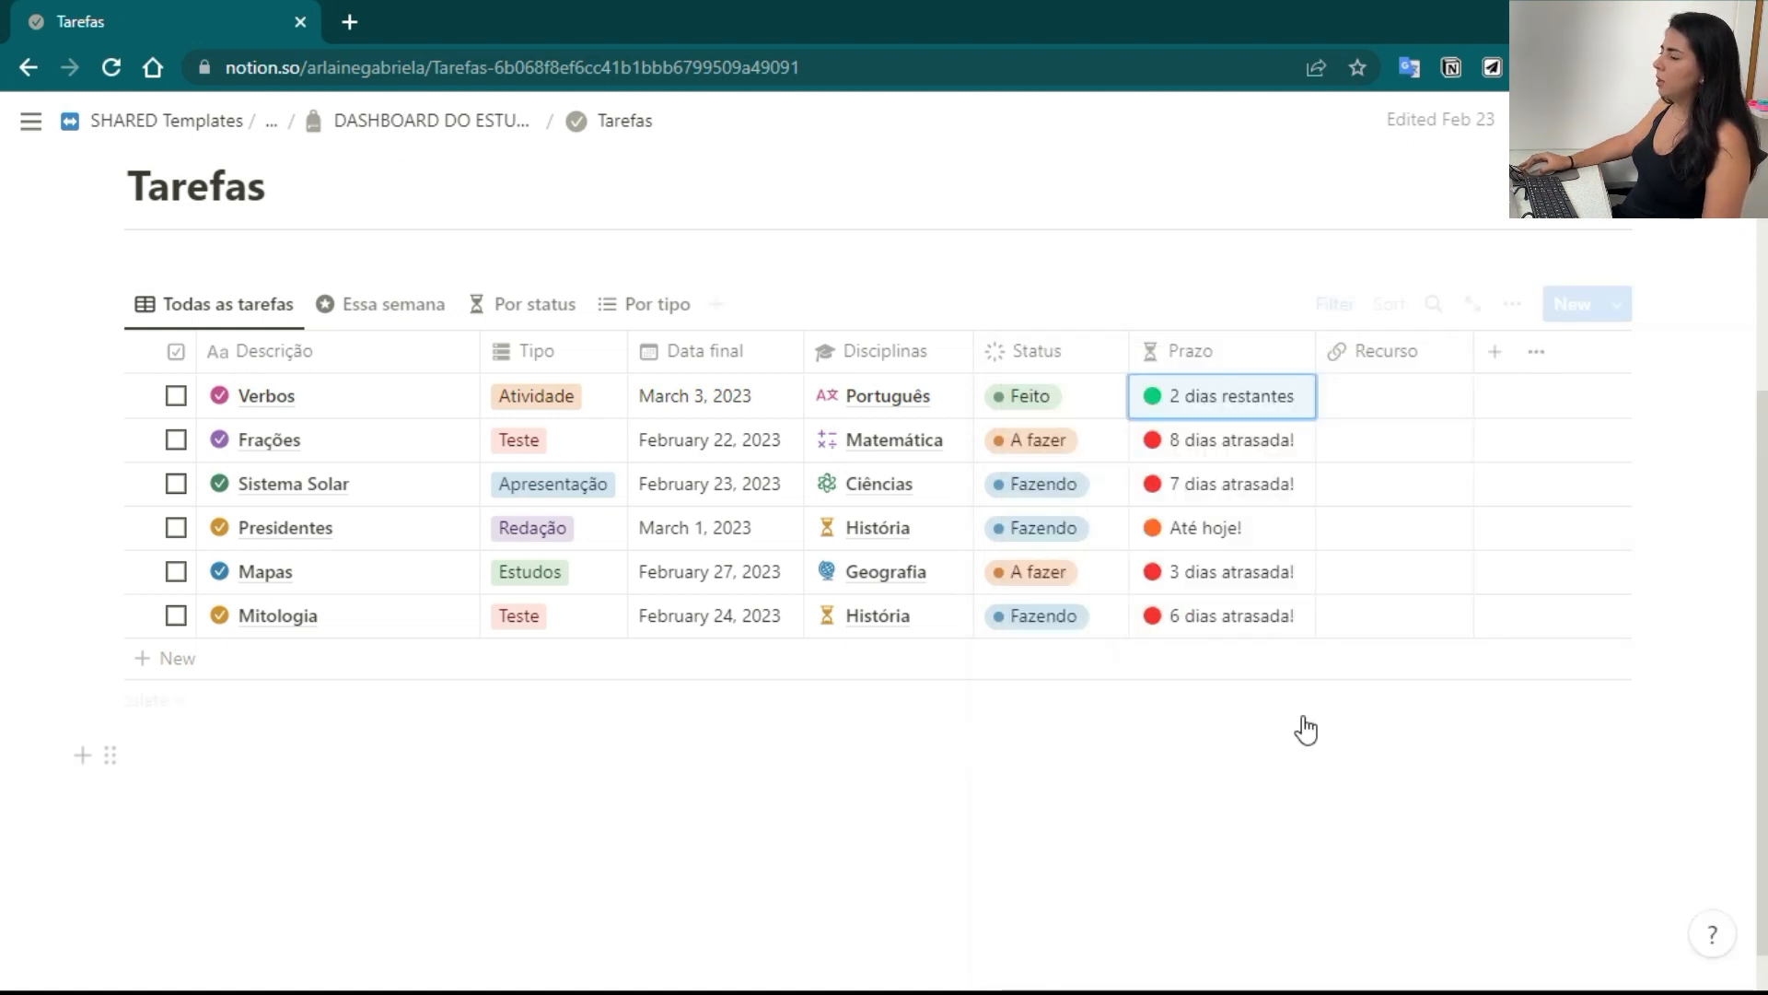
left_click(759, 547)
left_click(760, 546)
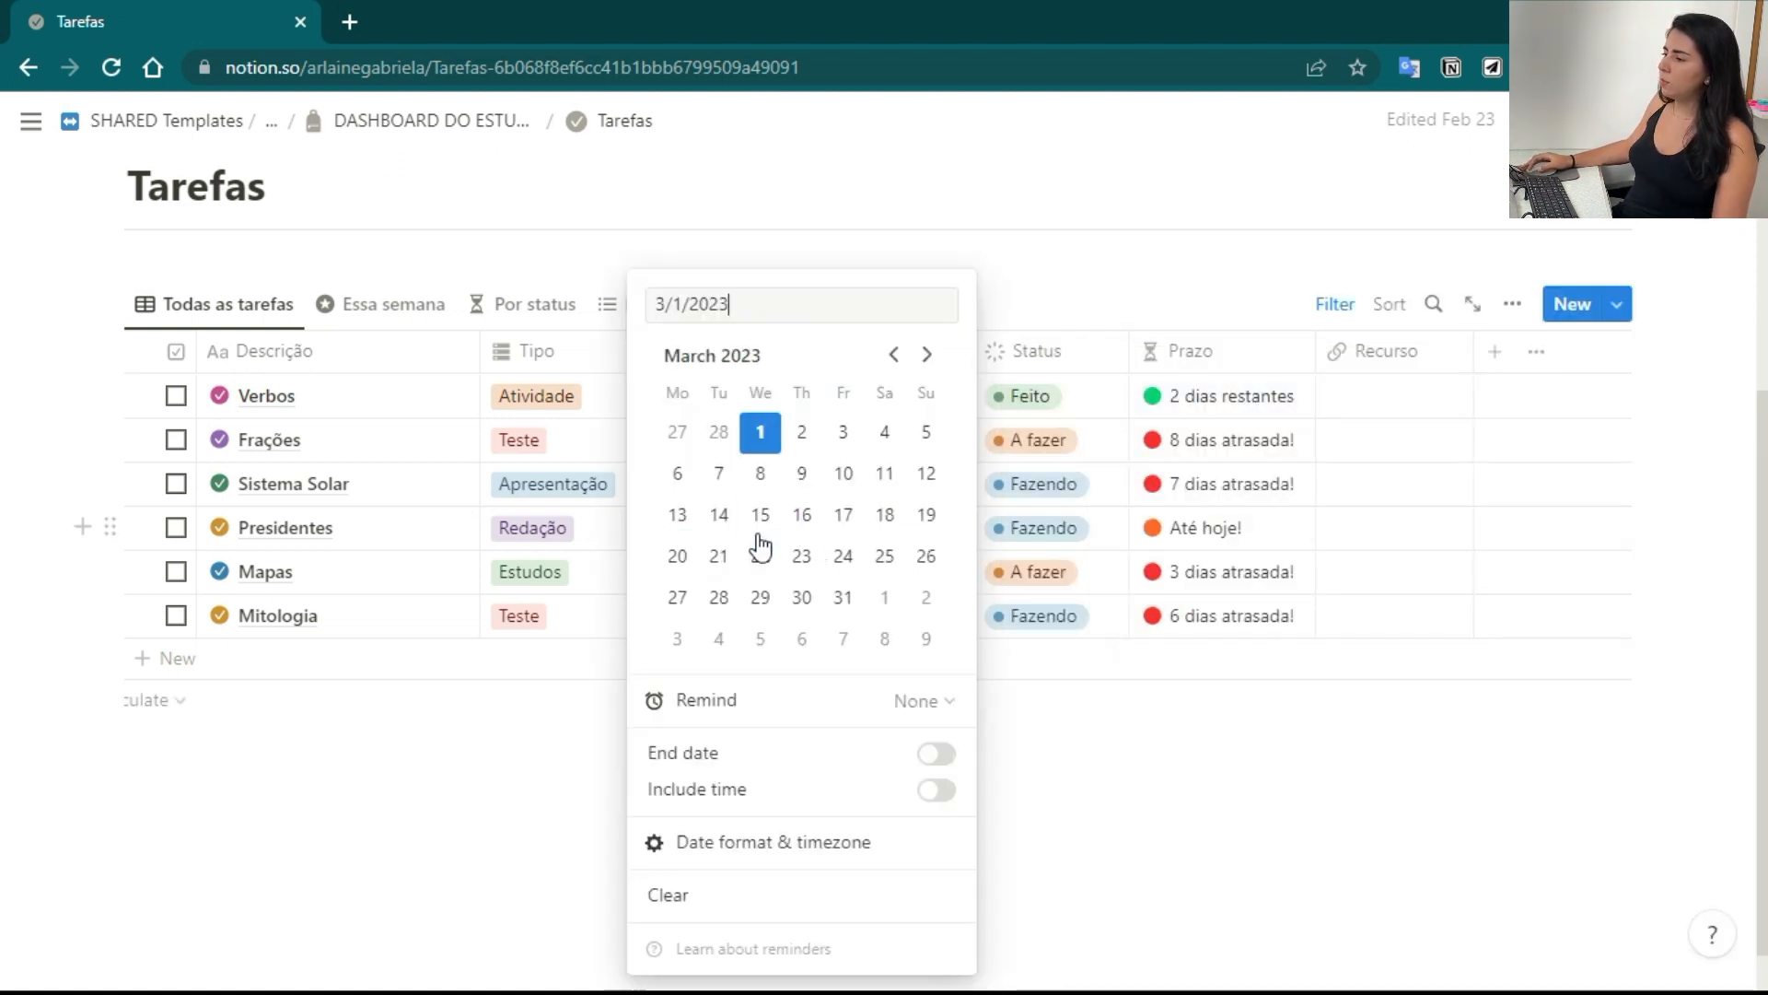
left_click(1097, 709)
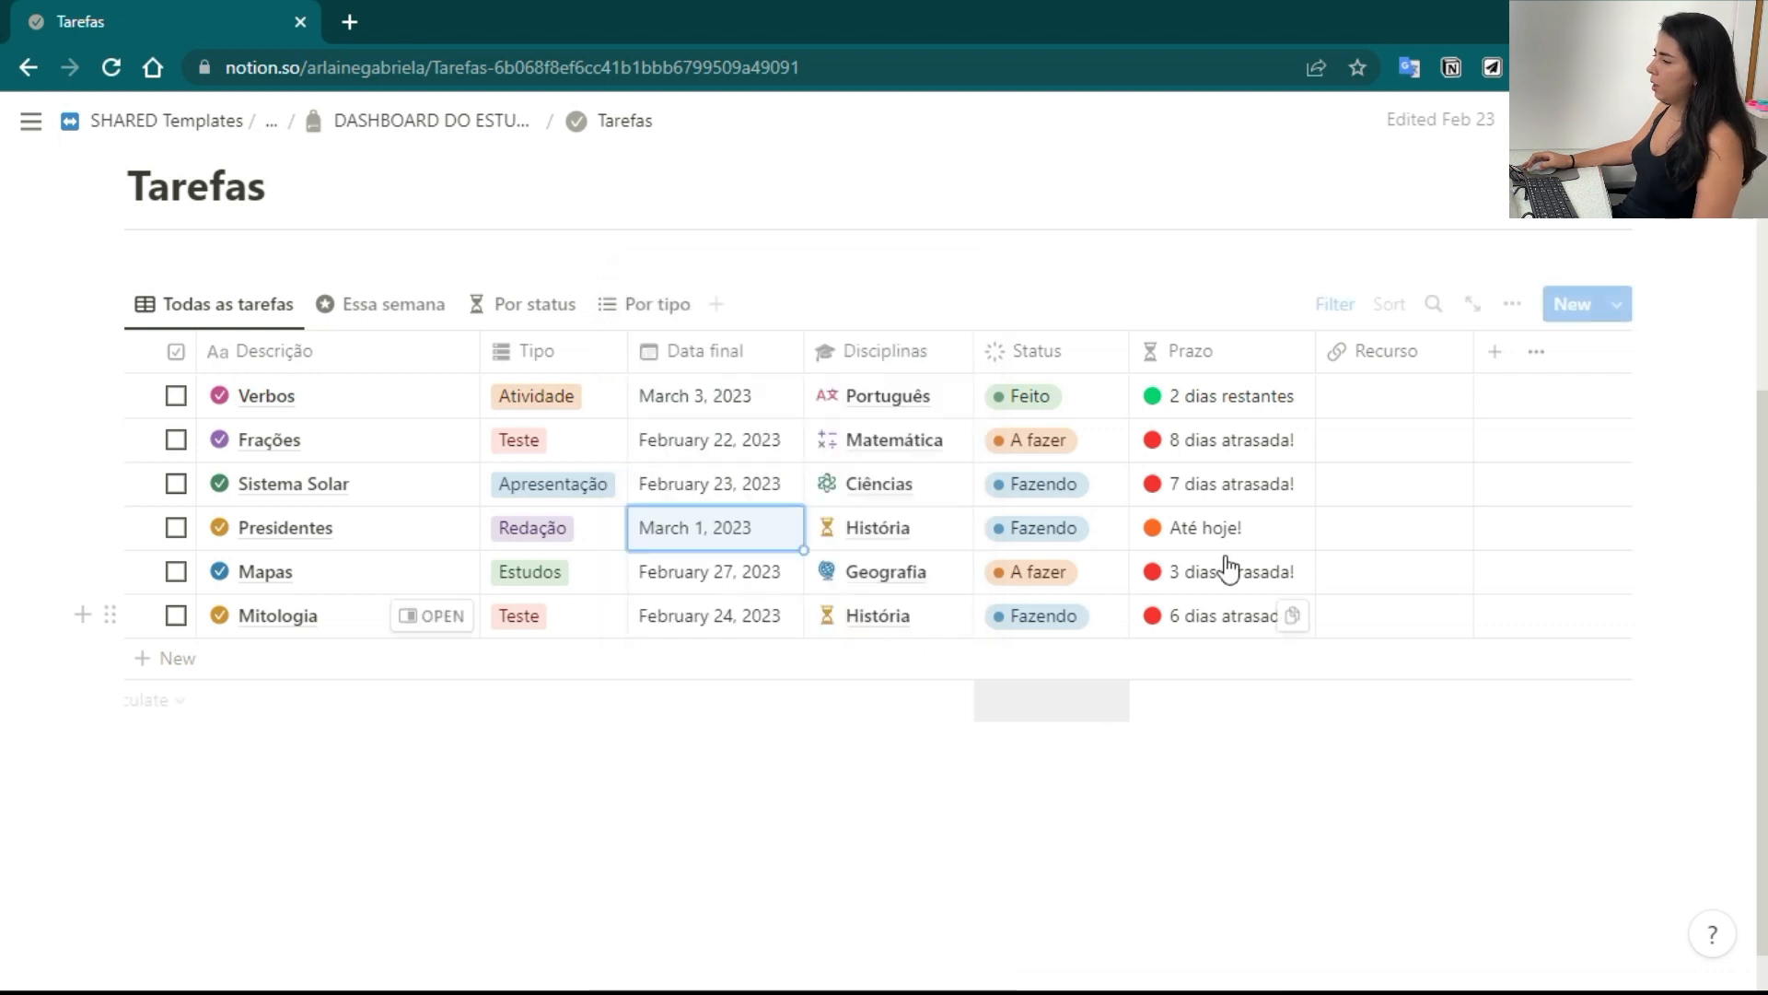
Set the Mapas task's Data final to March 2, 2023
left_click(704, 594)
left_click(802, 598)
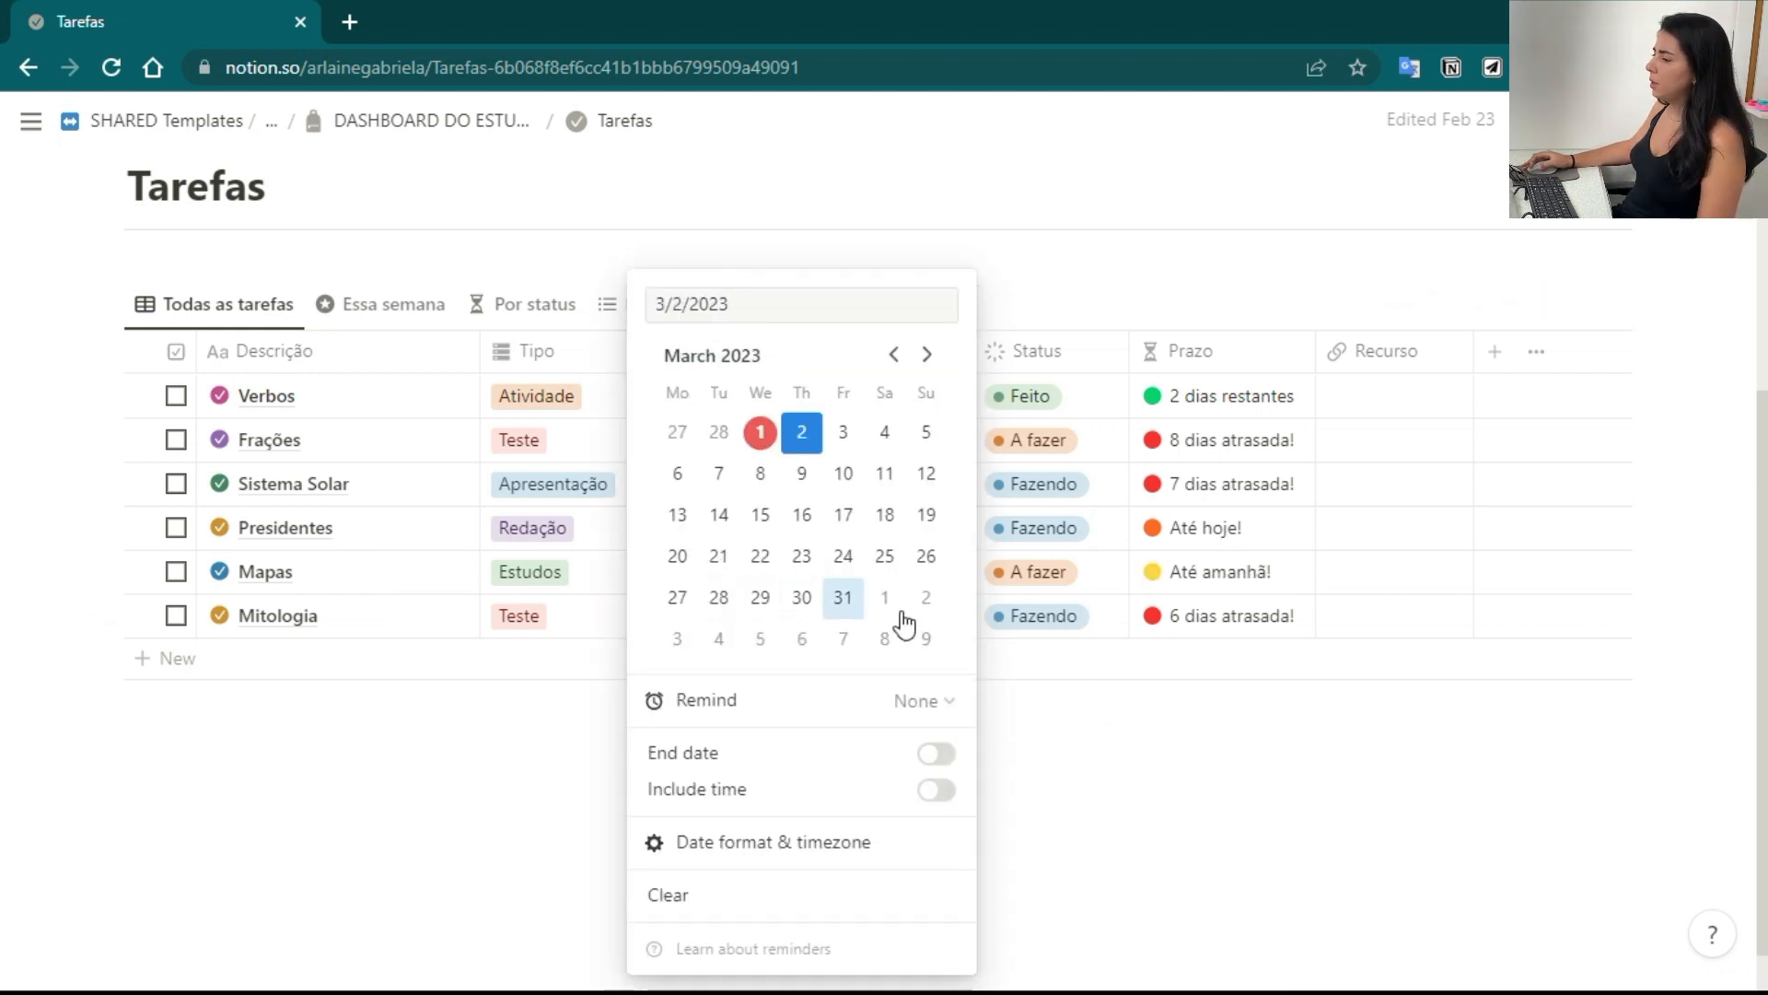
left_click(1110, 718)
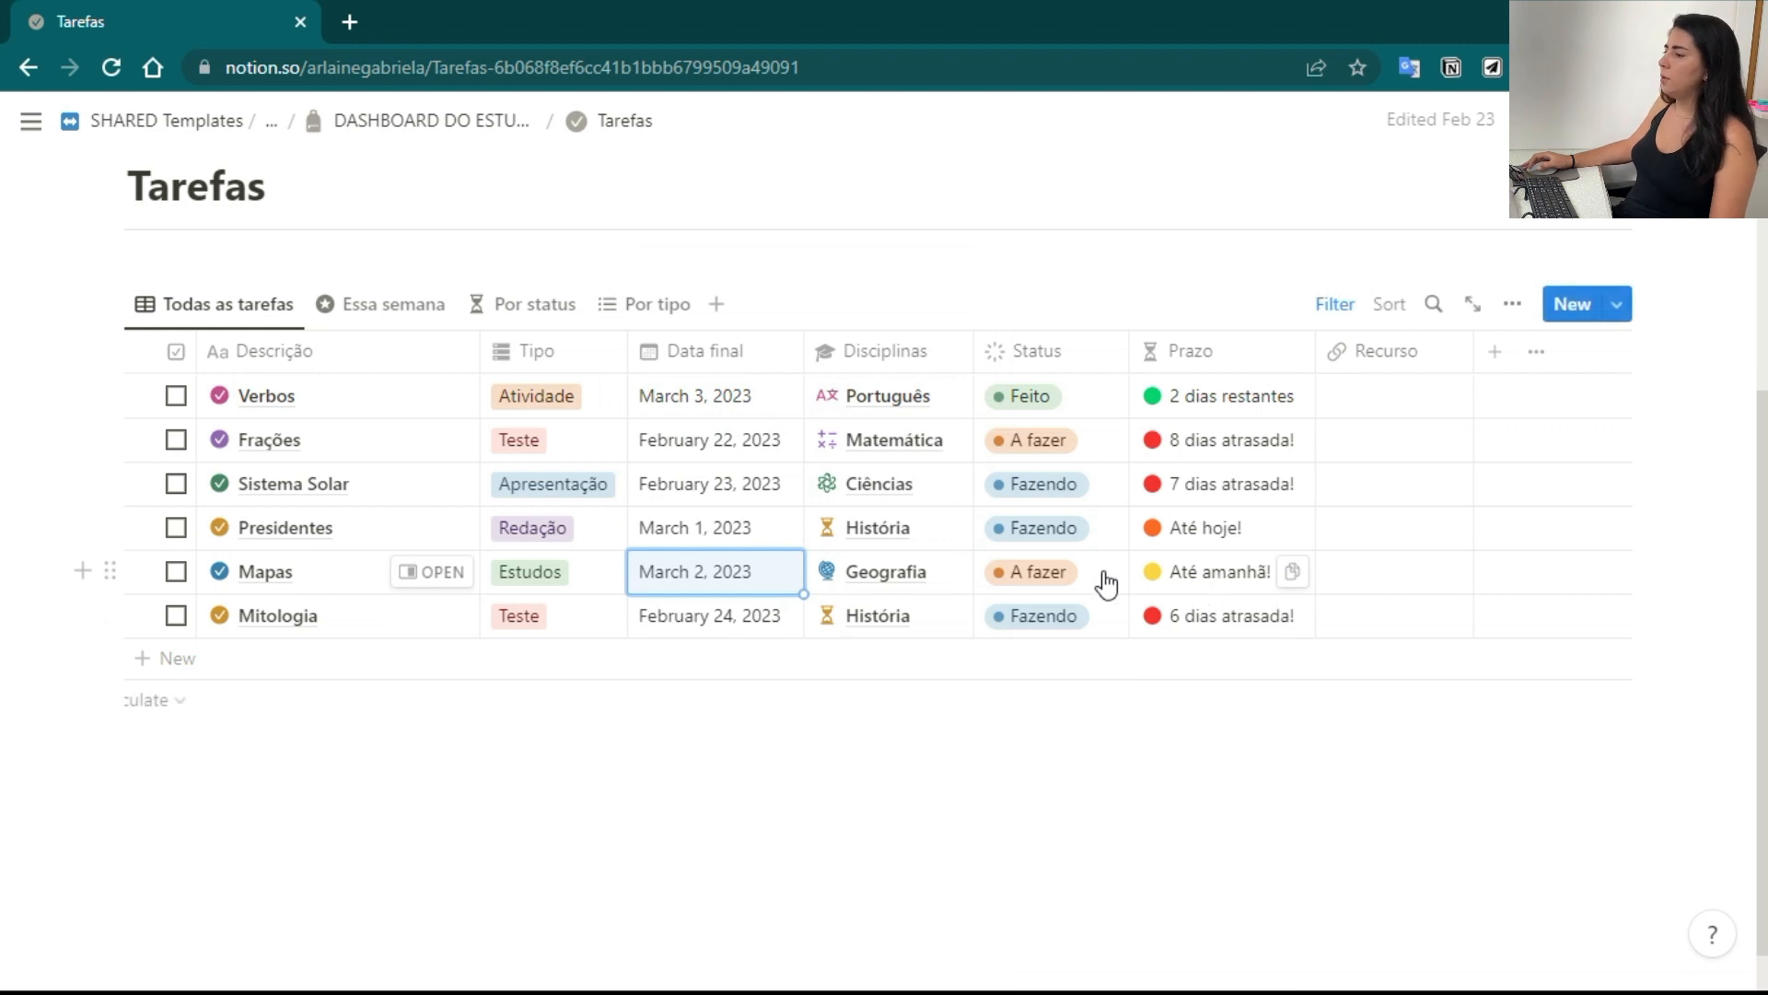
Change the Mapas task's Data final to March 3, 2023 to test the Prazo formula
left_click(727, 576)
left_click(843, 432)
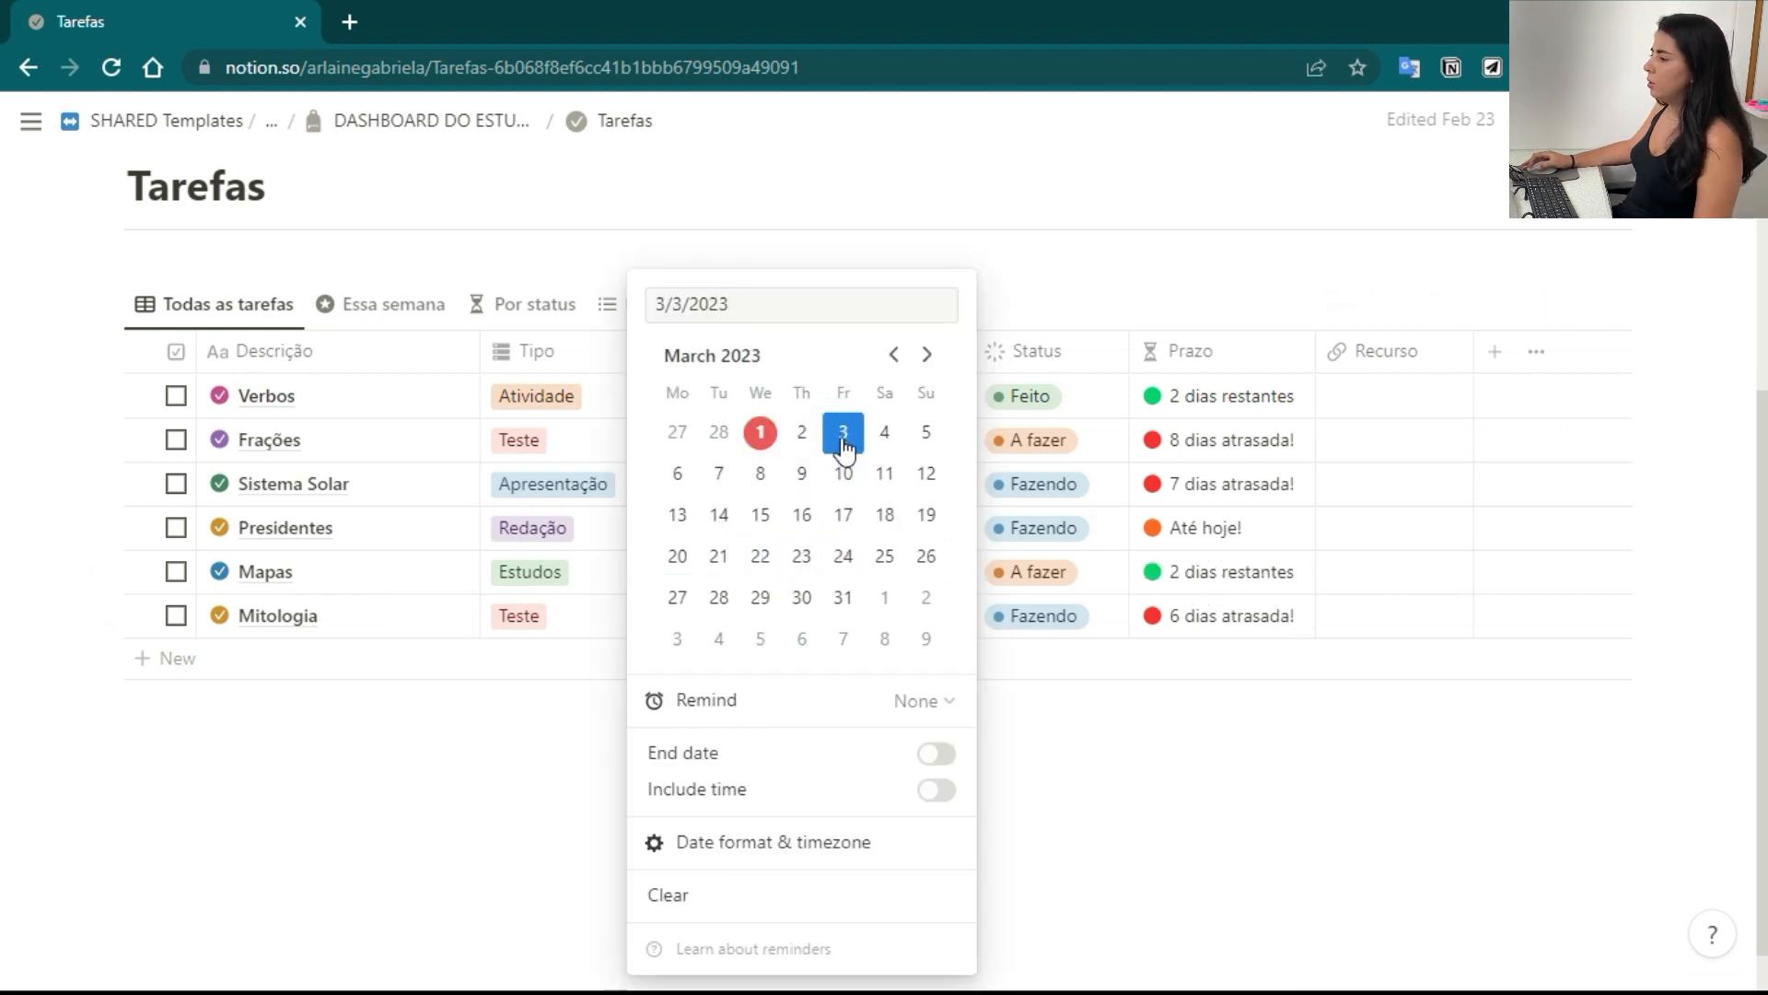
left_click(1090, 748)
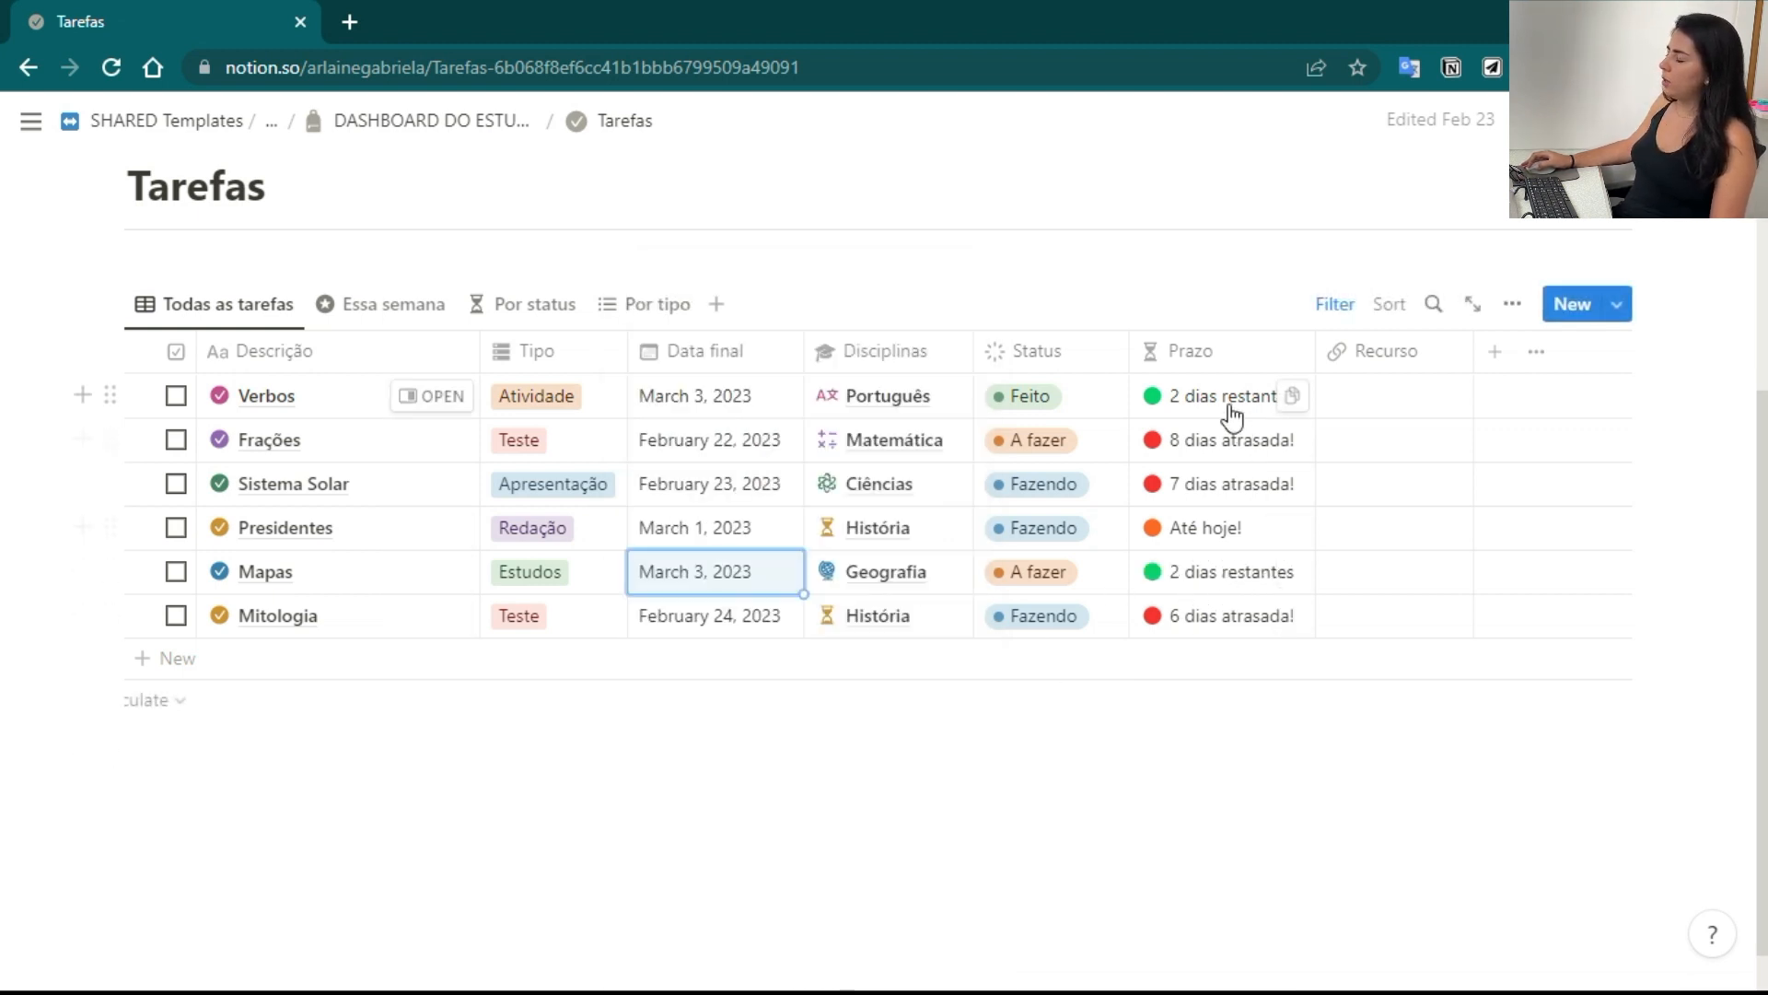
Return the Mapas task's Data final to March 2, 2023
left_click(738, 588)
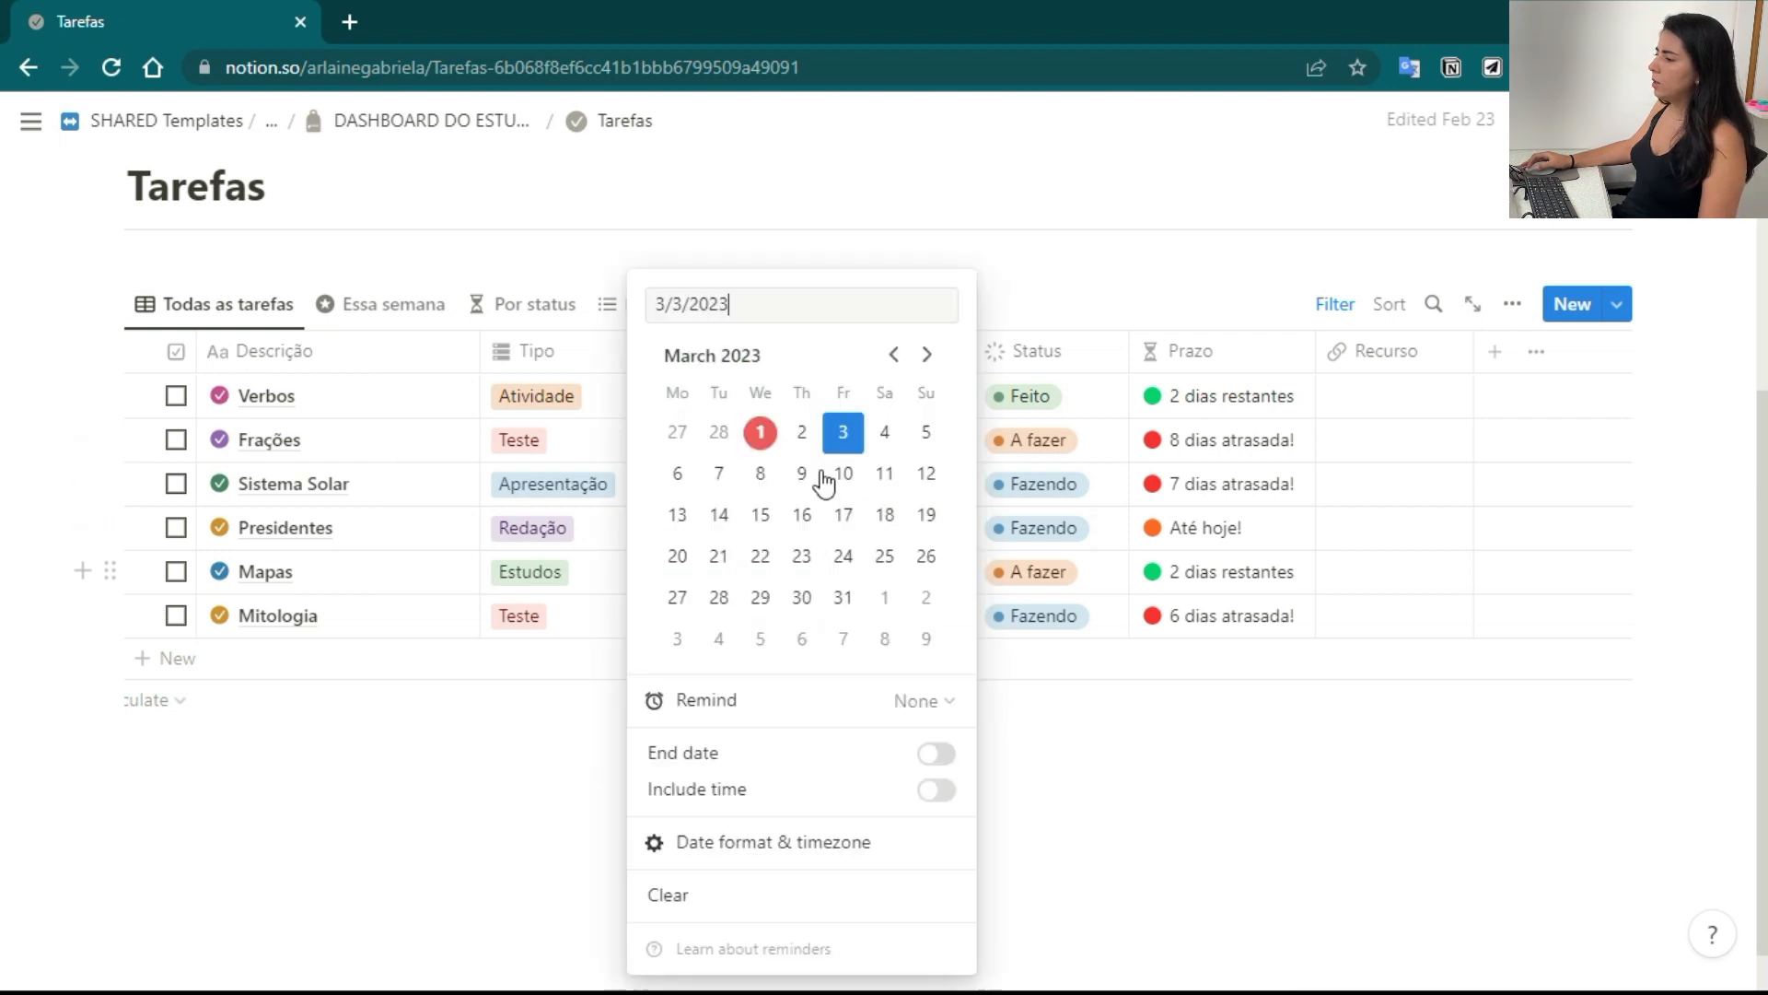
left_click(884, 473)
left_click(1106, 700)
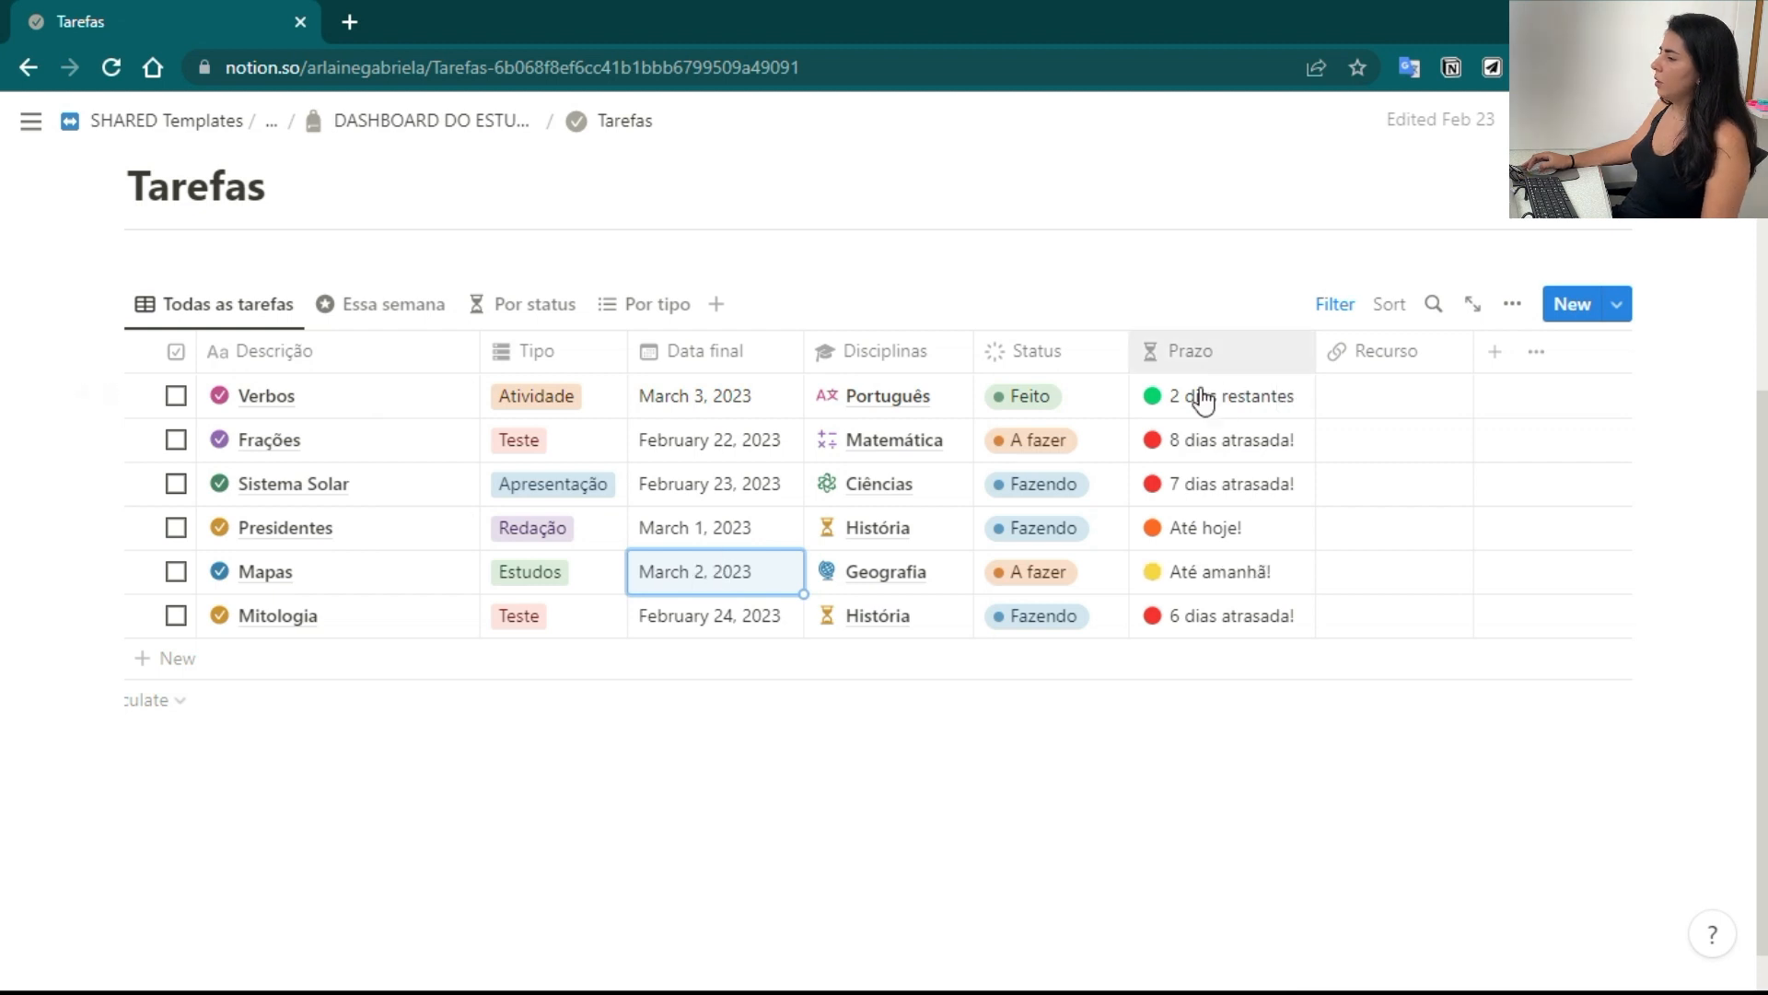
Examine how the Prazo formula uses formatDate and dateBetween to compare Data final with now(), including the formatDate syntax and examples
left_click(1202, 399)
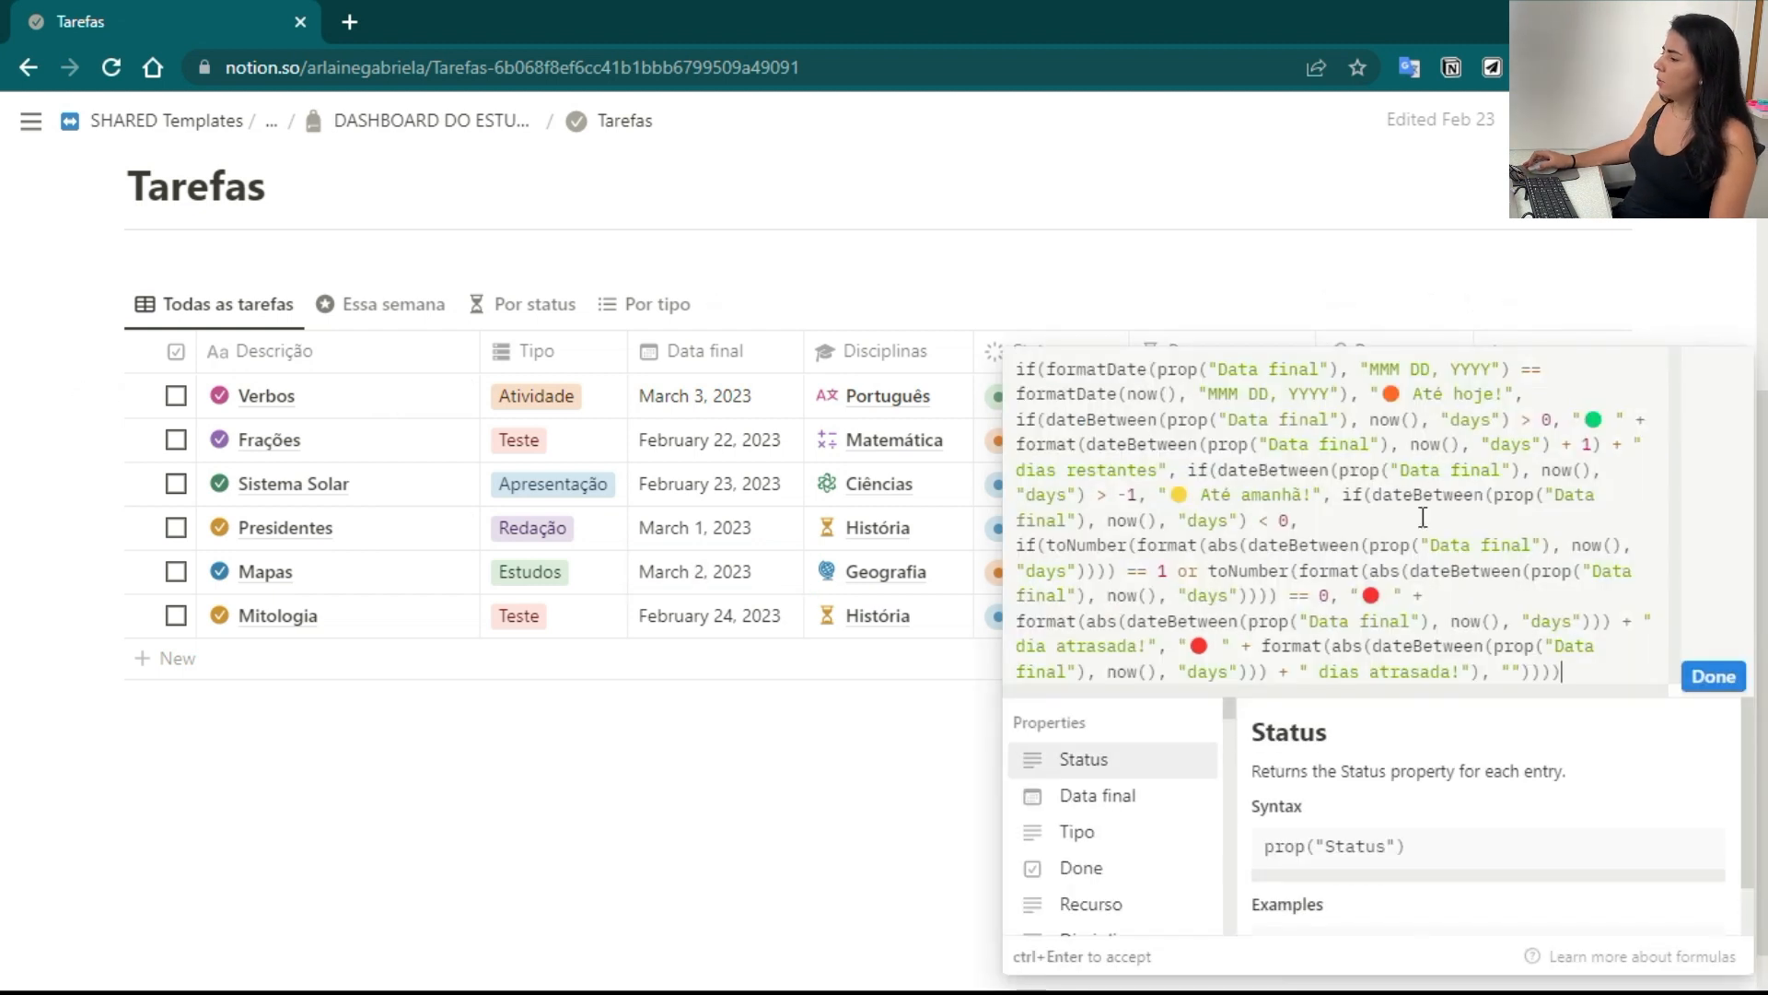
left_click(1065, 368)
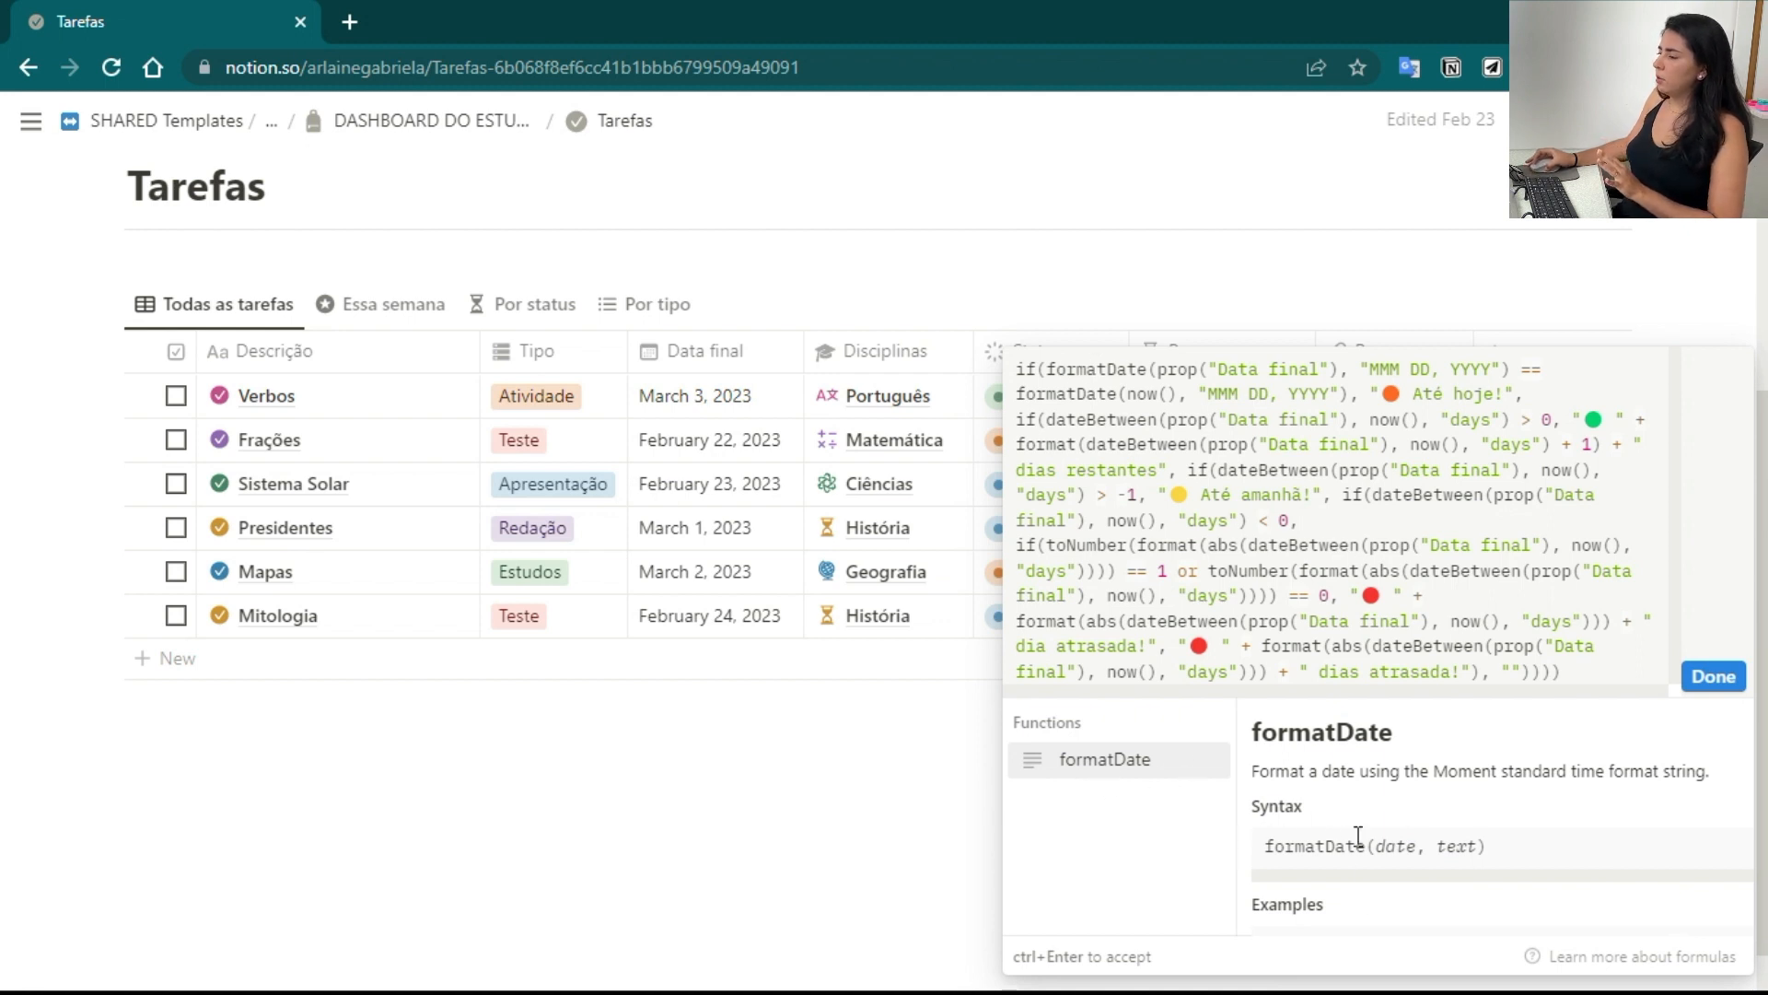
scroll(1423, 833, "down", 2)
left_click(1096, 396)
left_click(1090, 422)
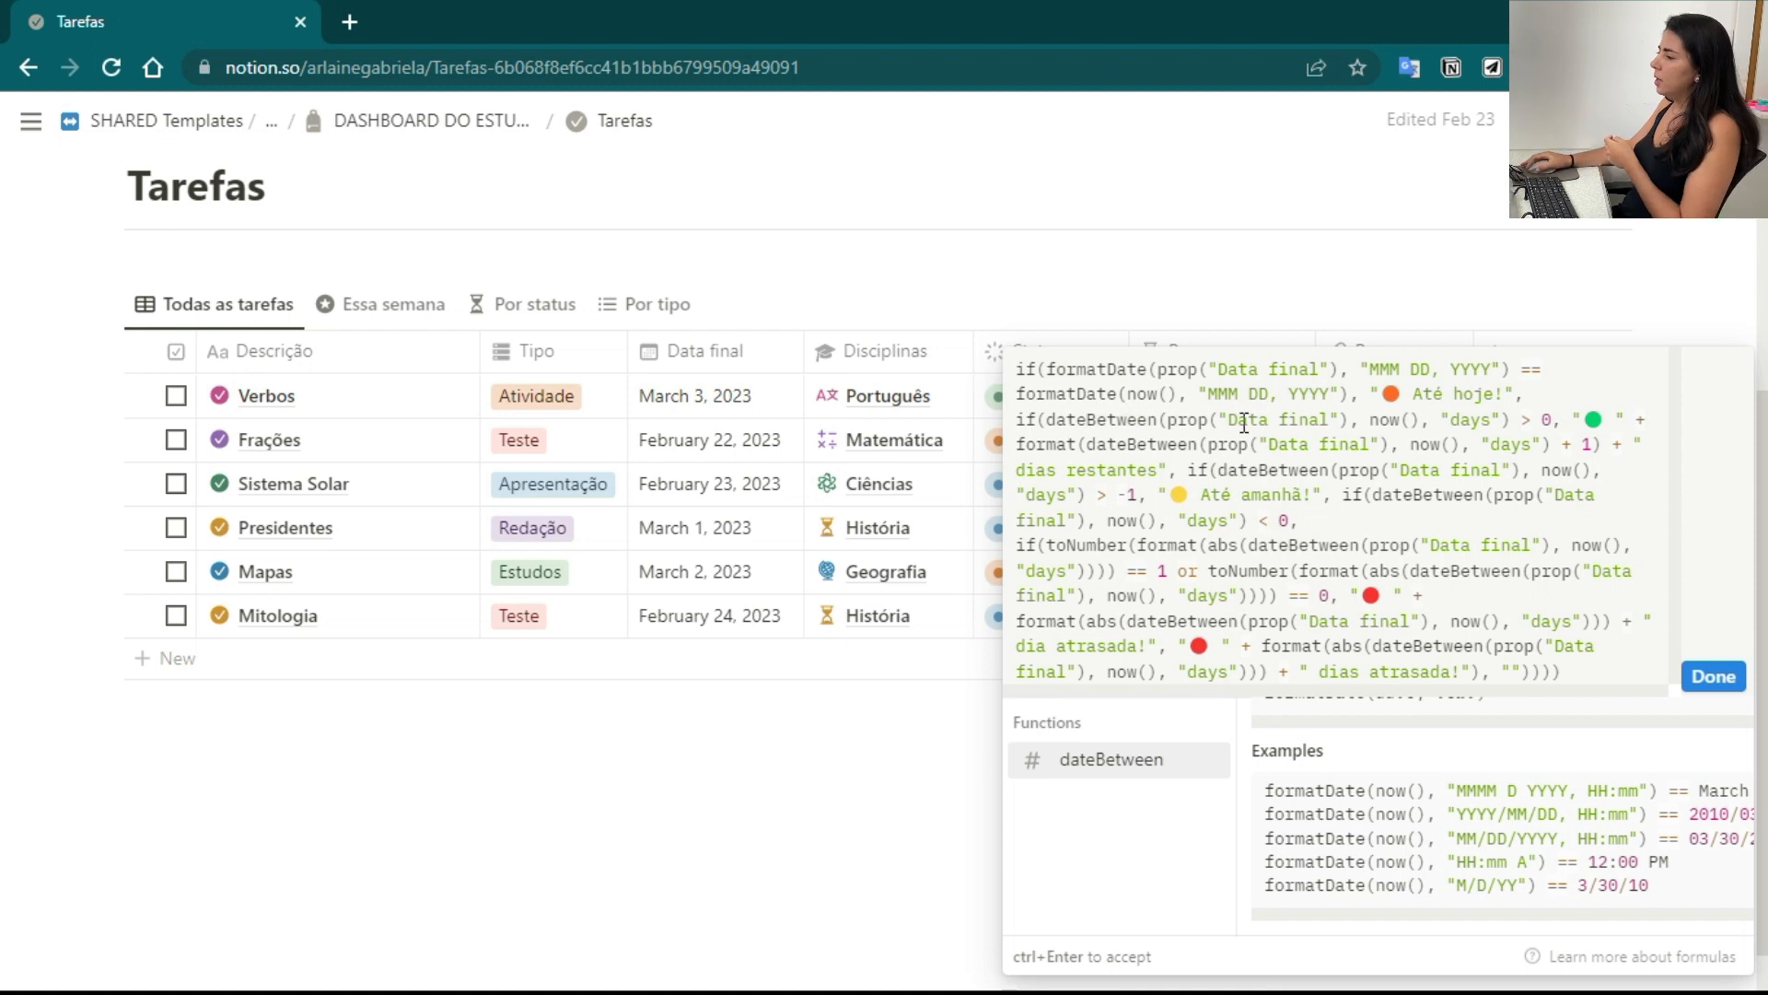
left_click_drag(1342, 419, 1167, 421)
left_click_drag(1363, 421, 1422, 420)
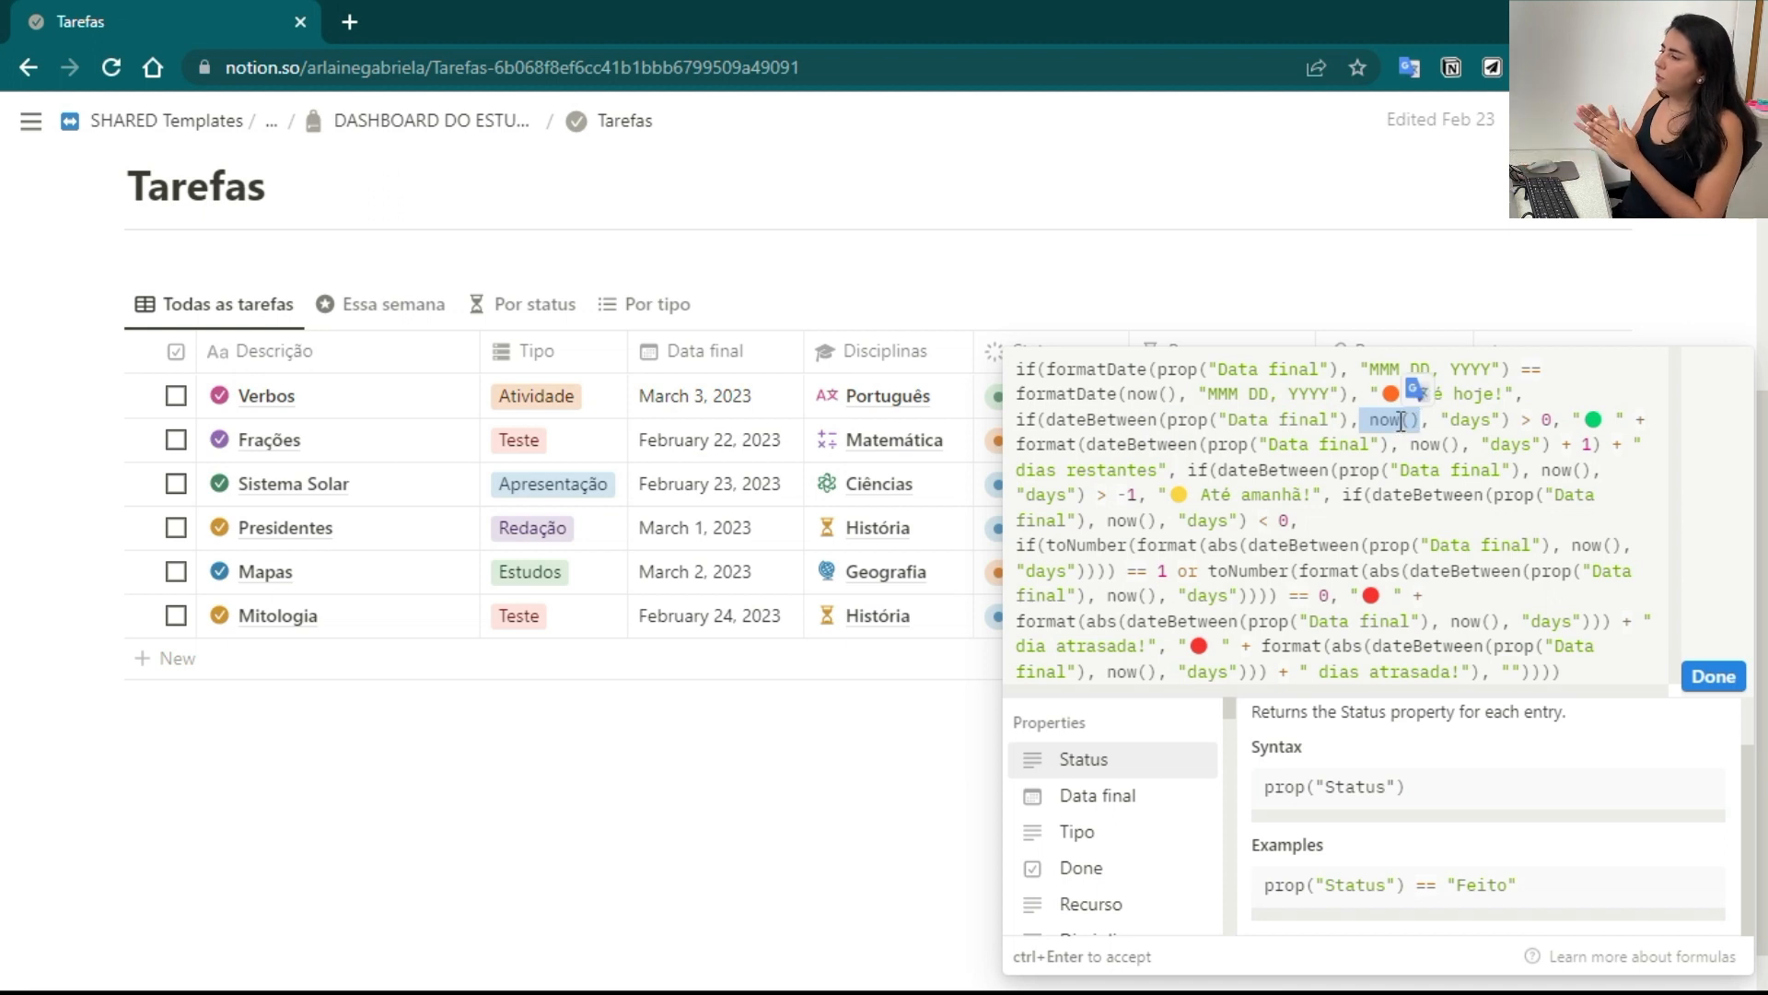
left_click(1397, 419)
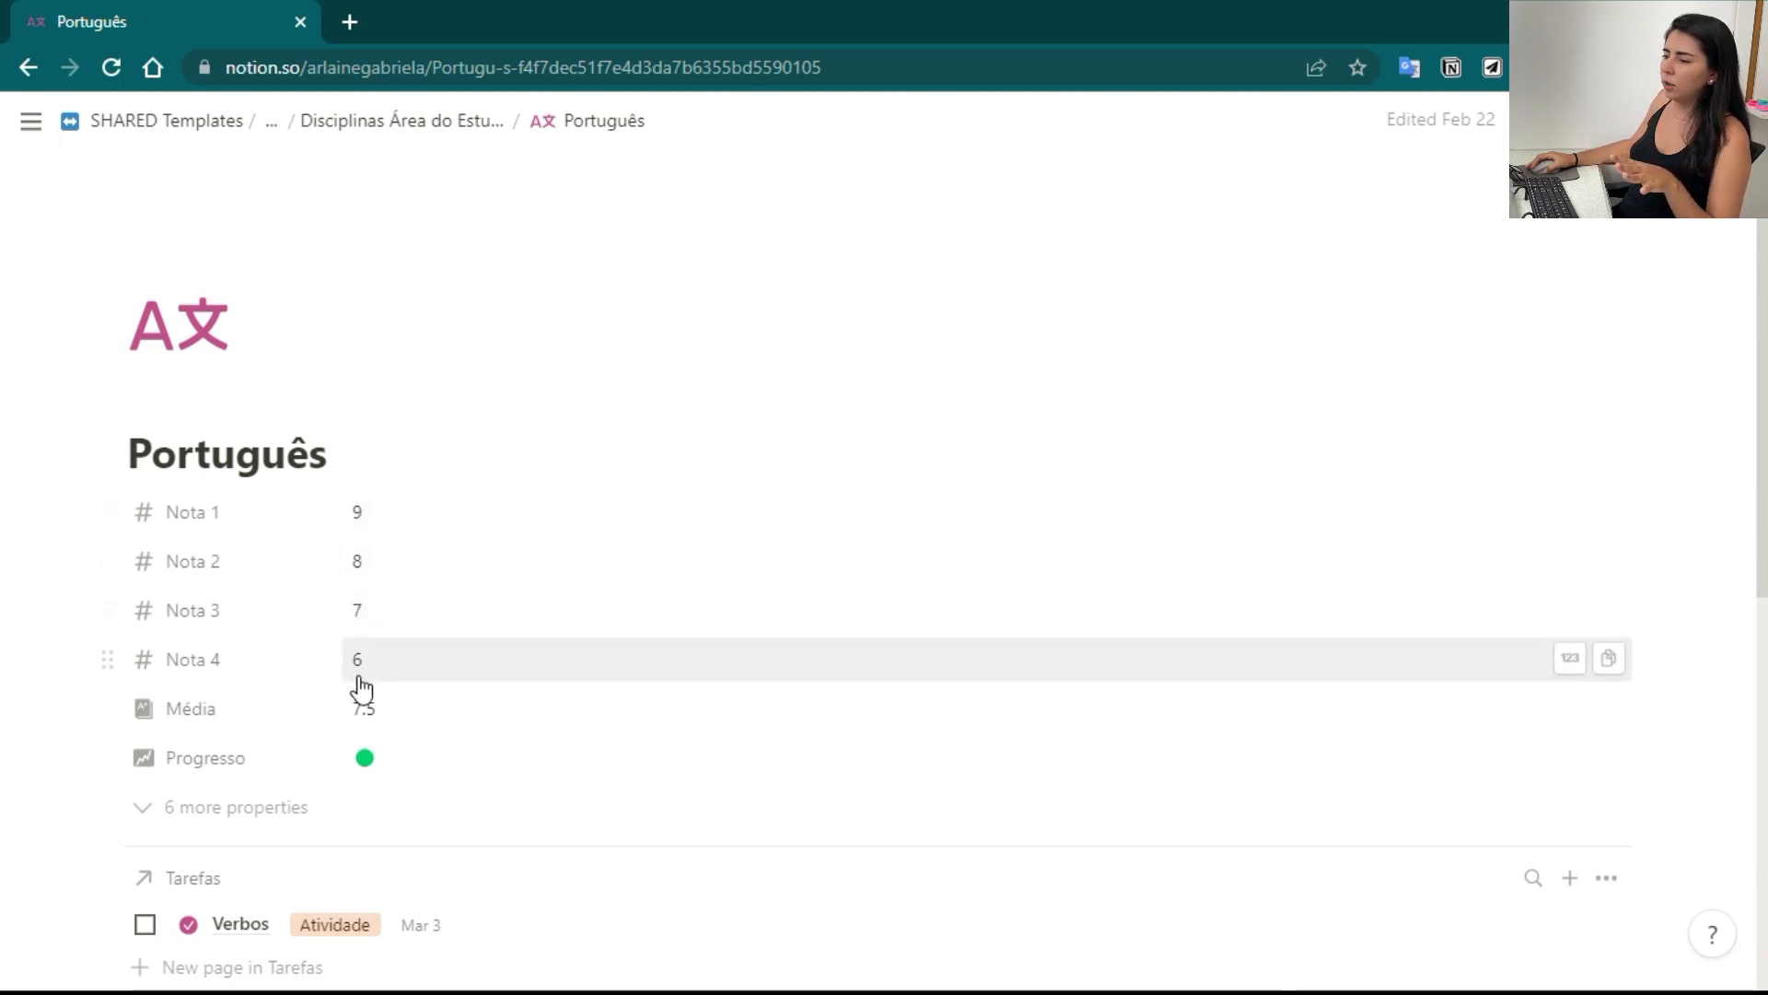
On the Português page, examine the Média formula's empty check on Nota 1, its 0 result and its average of the four grades
left_click(225, 712)
left_click(255, 498)
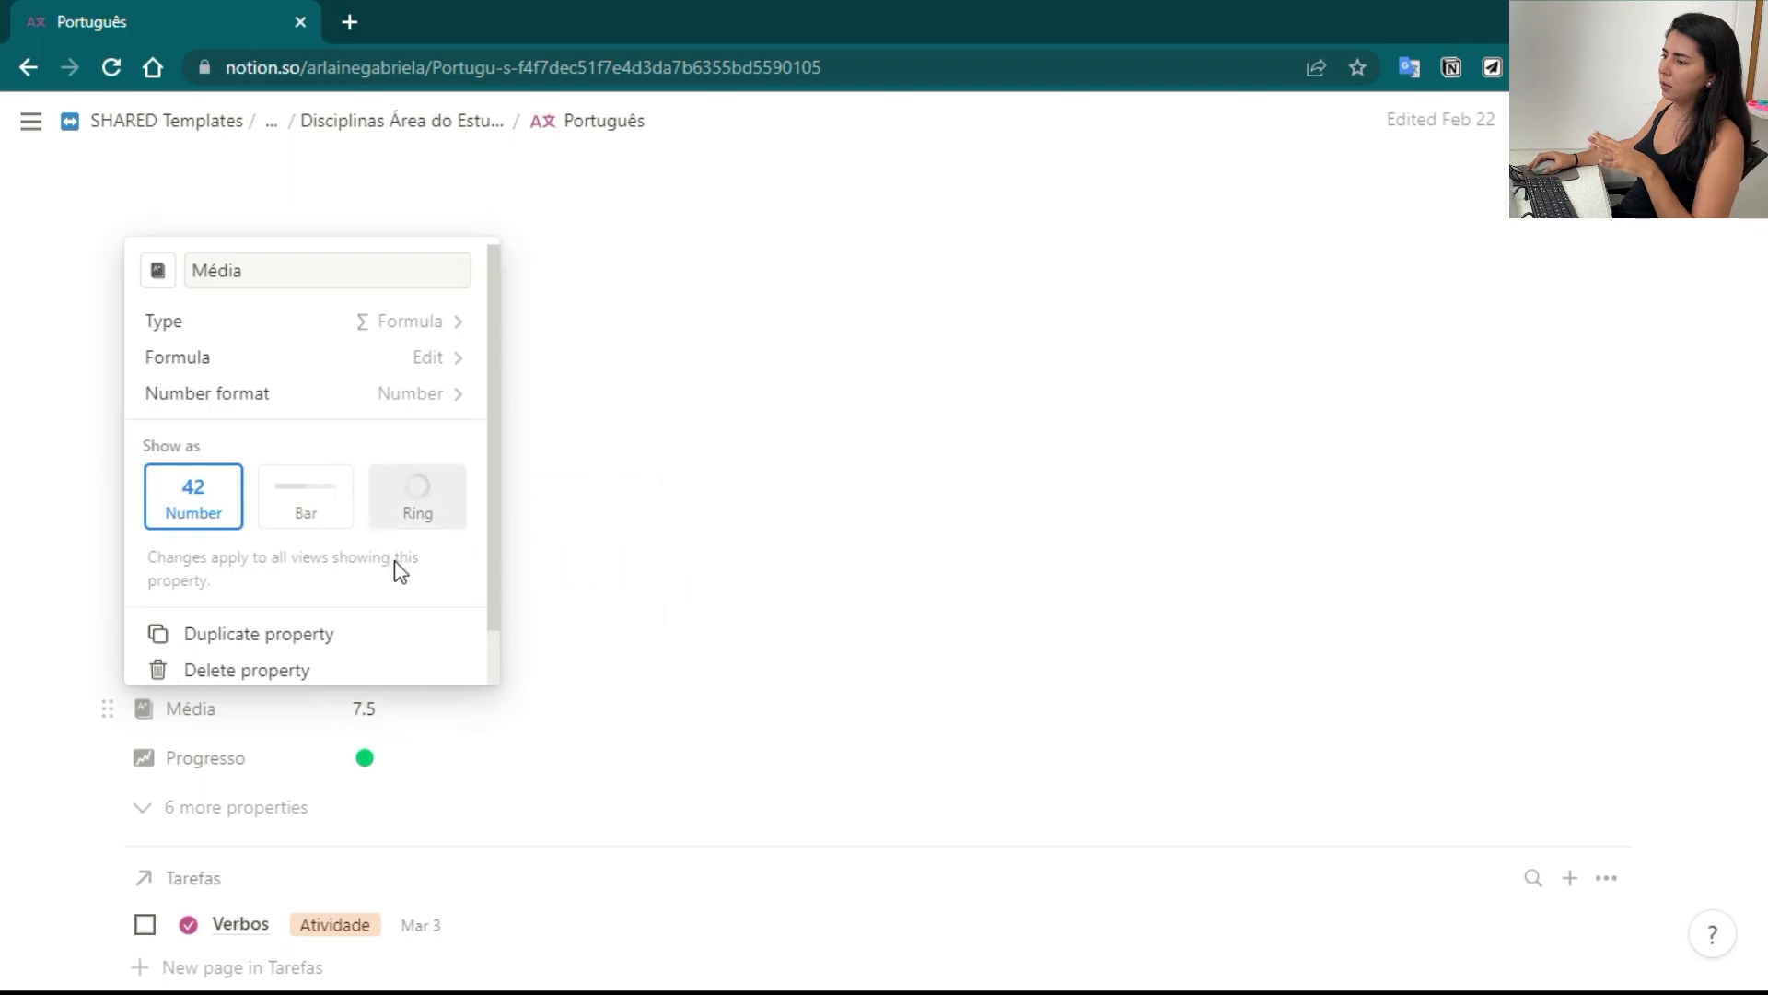
left_click(425, 359)
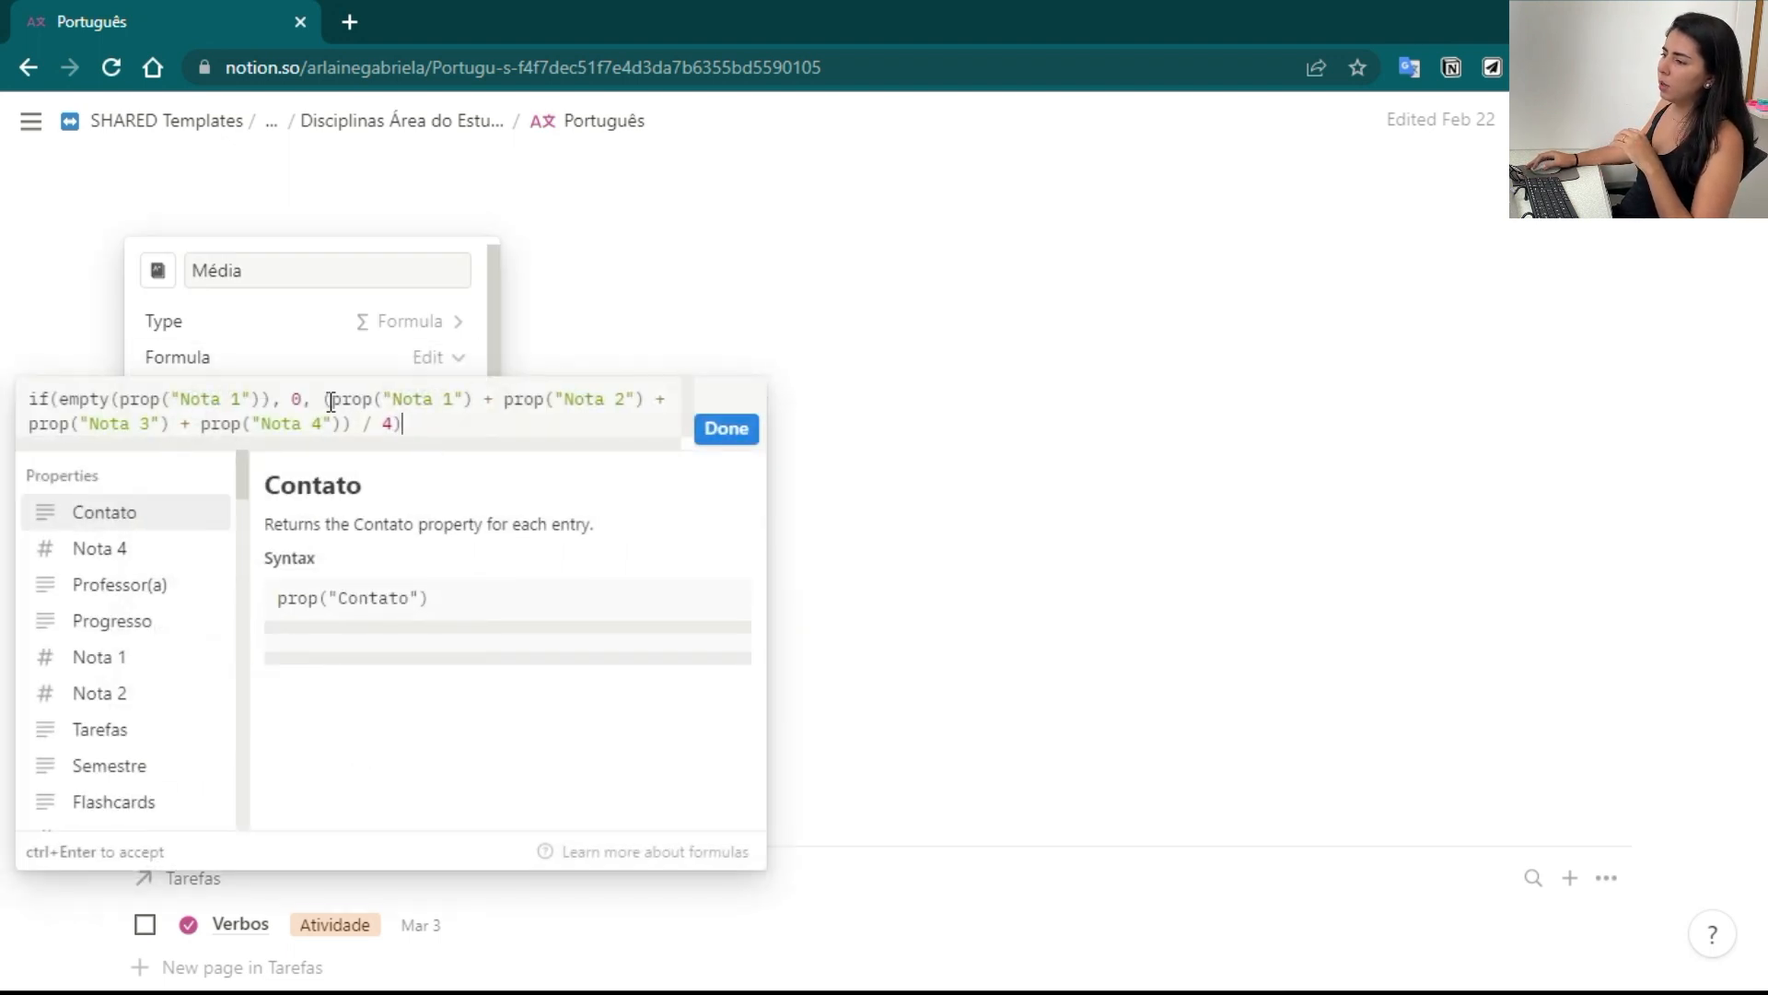
left_click_drag(331, 401, 624, 401)
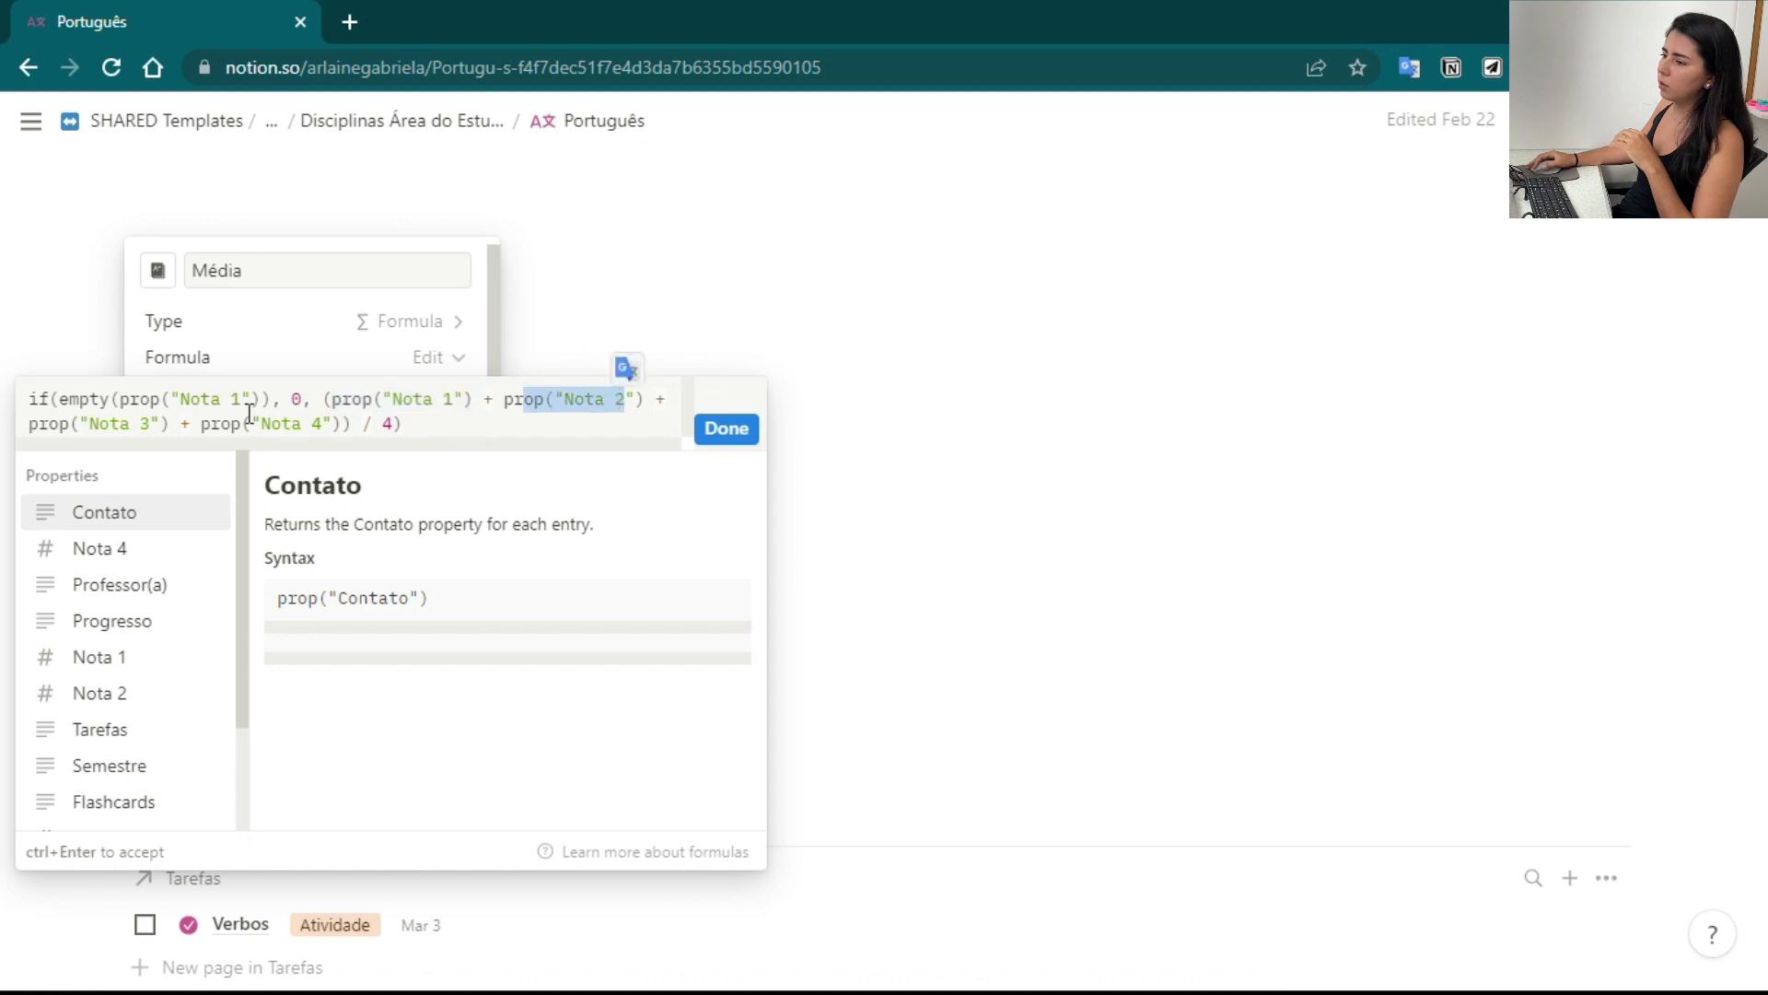
left_click(421, 424)
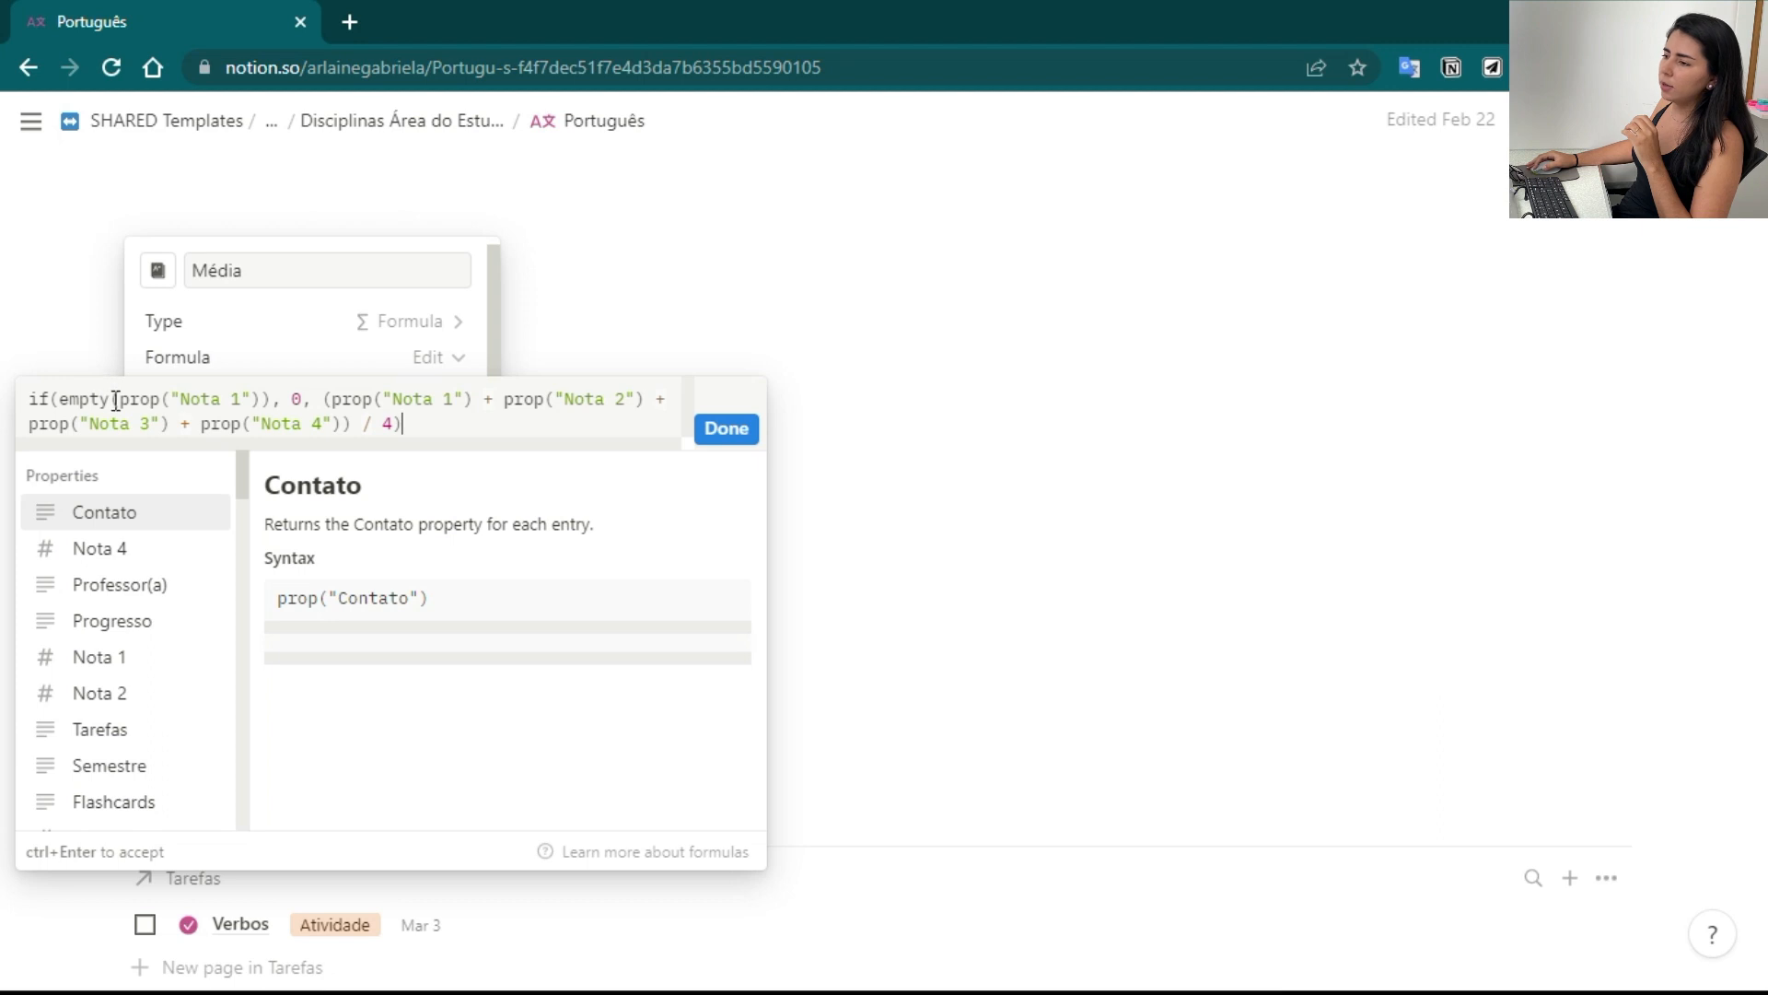
left_click_drag(116, 401, 57, 397)
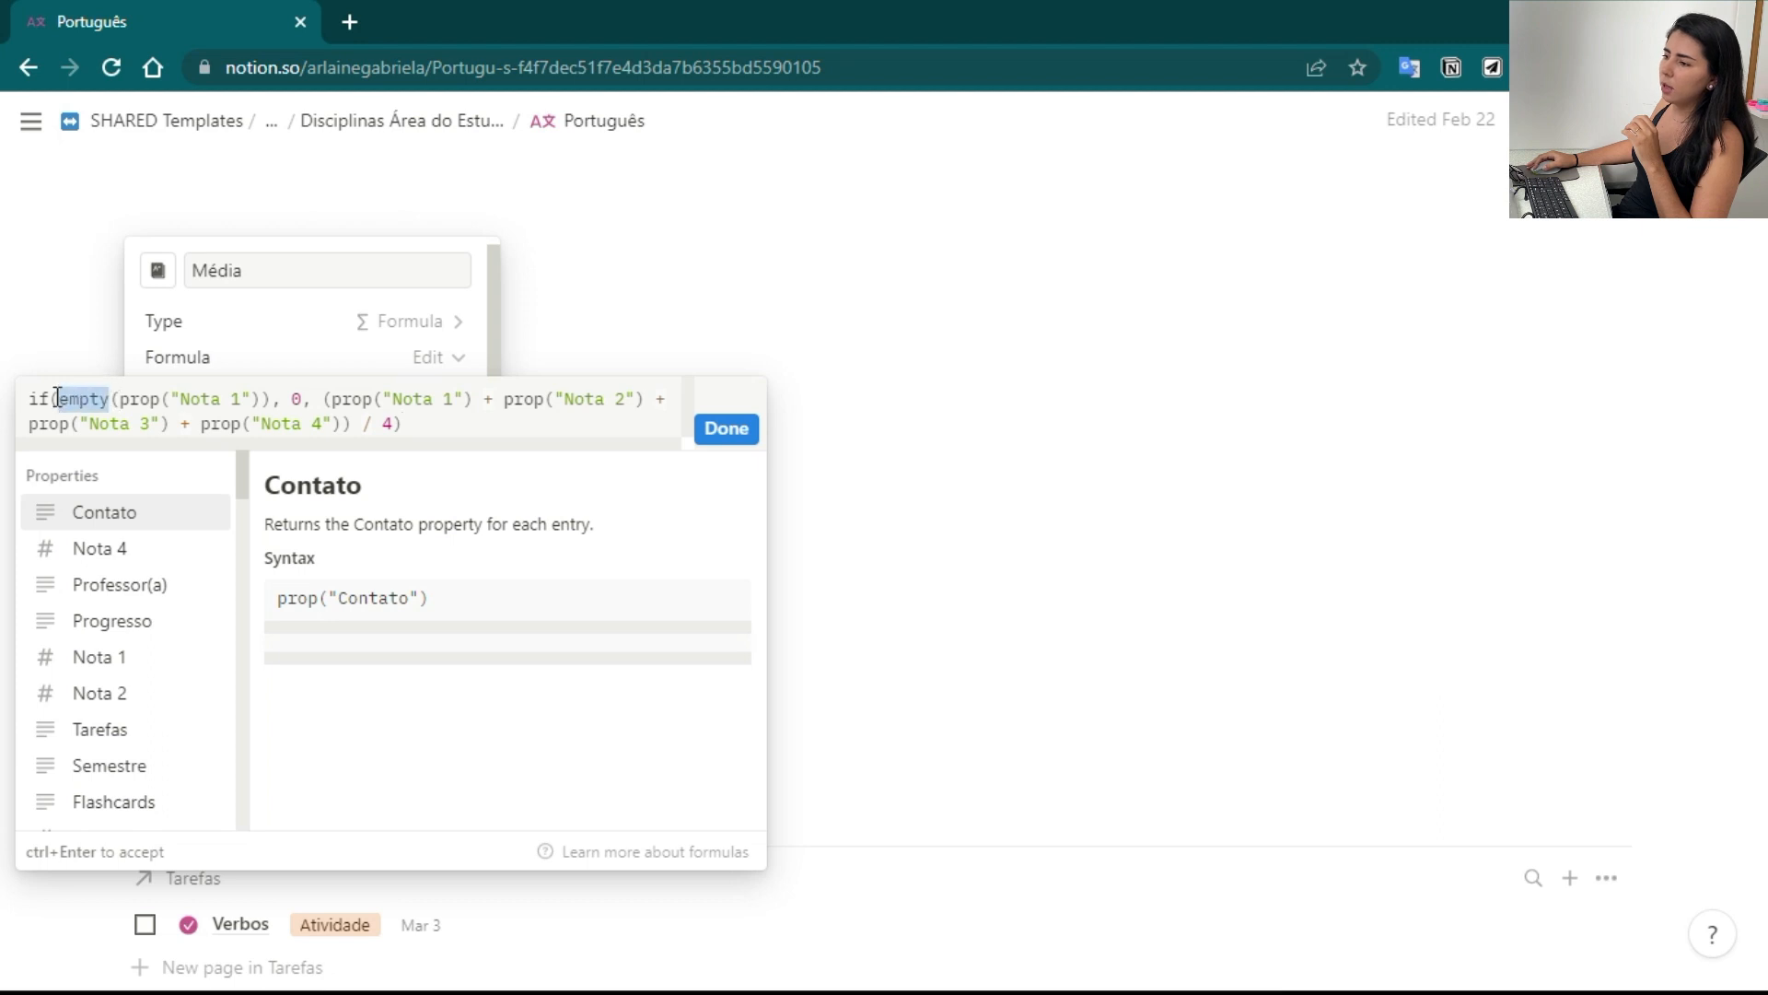
left_click(297, 399)
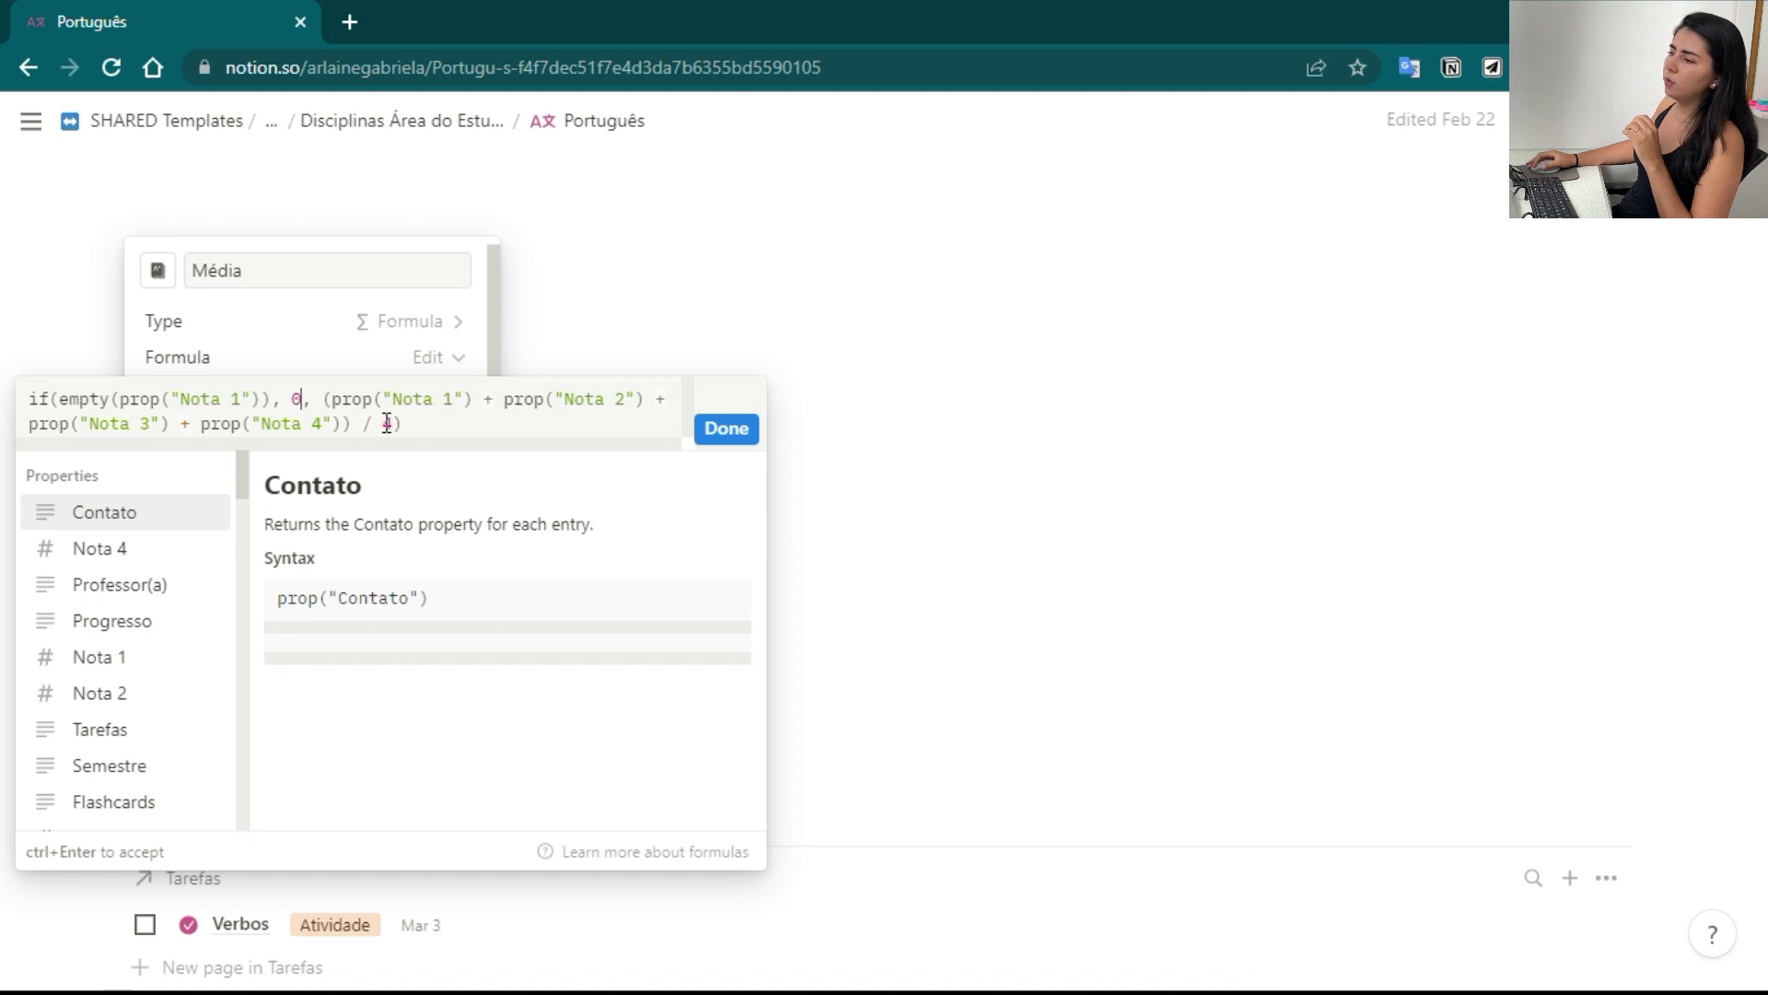
left_click(729, 435)
left_click(569, 335)
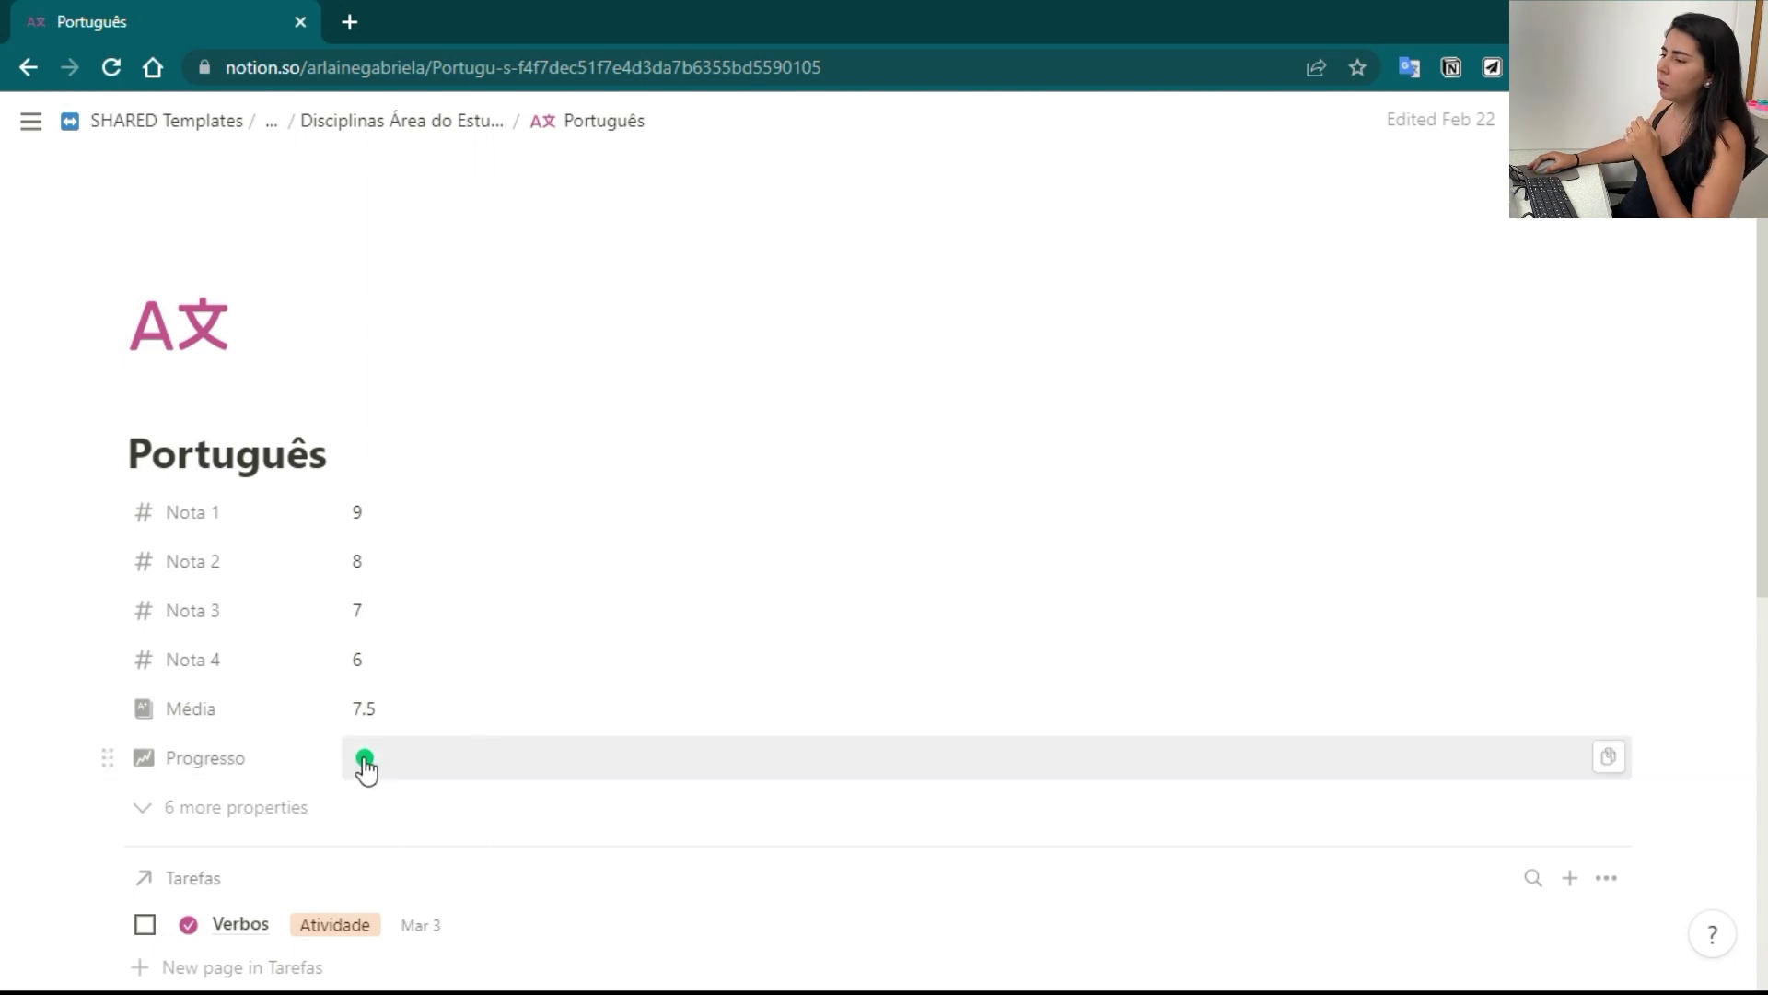
Examine the Progresso formula's nested if, including its Média >= 7 condition, its Média == 0 and empty Nota 1 check, and its coloured-circle results
left_click(231, 776)
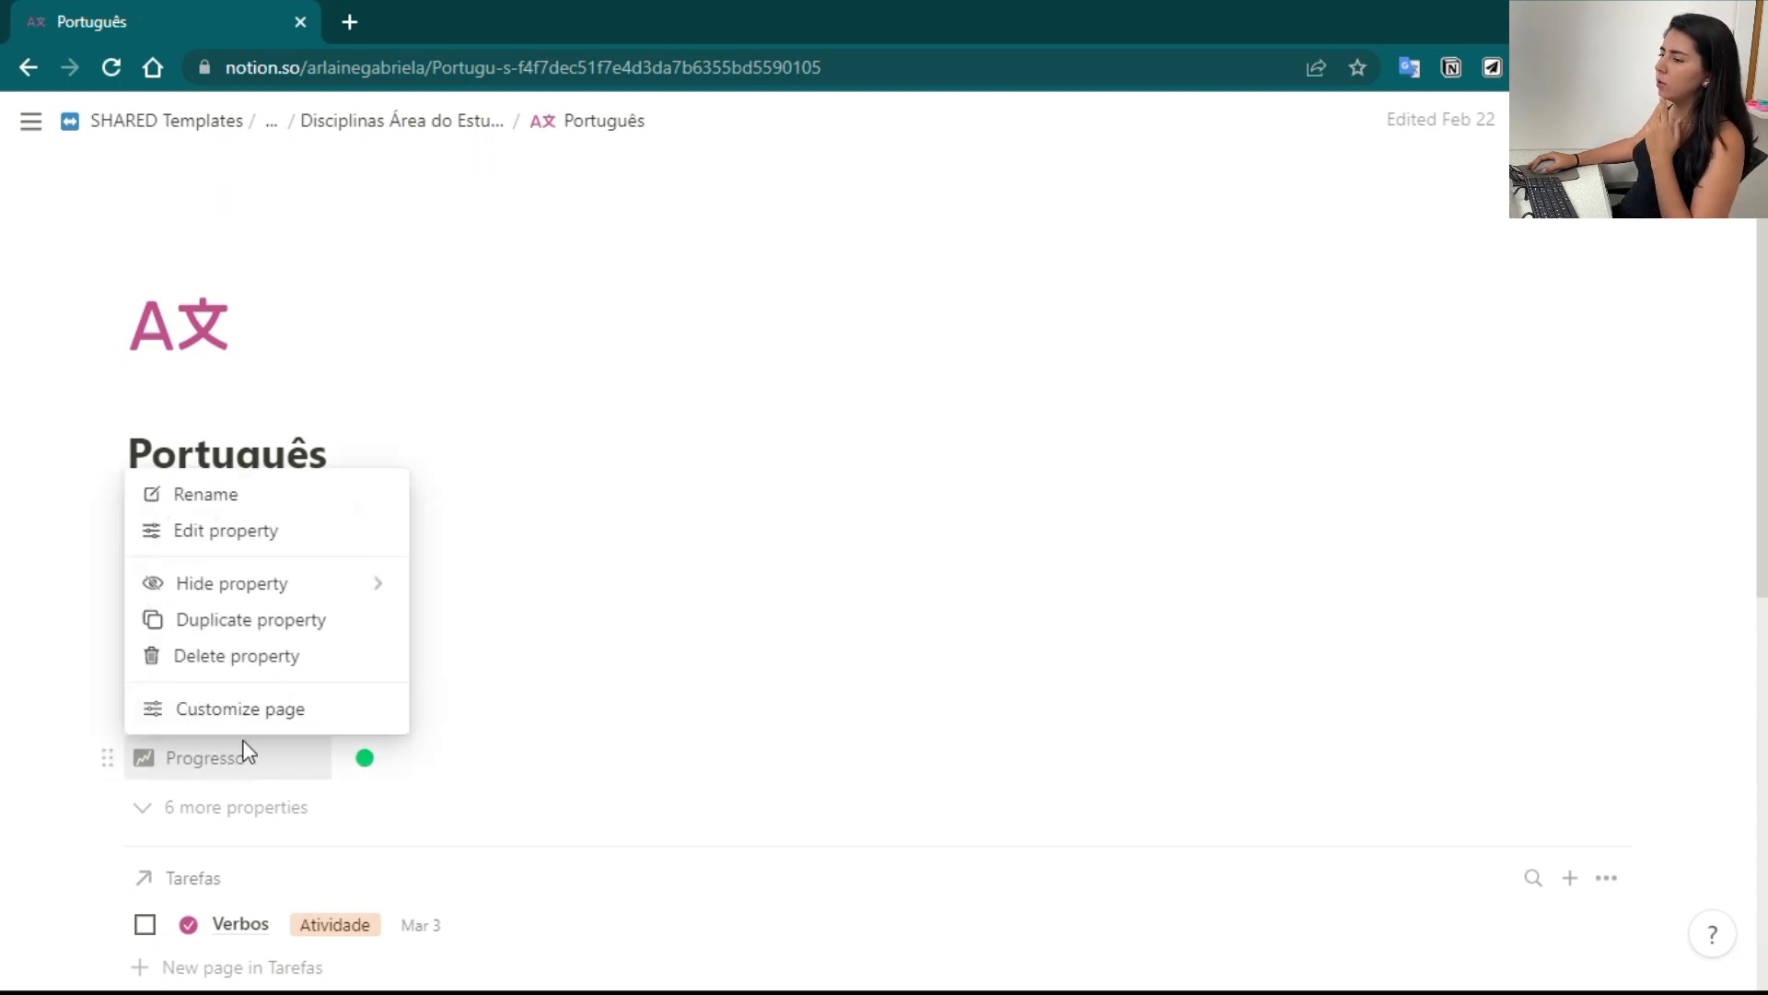
left_click(269, 545)
left_click(367, 569)
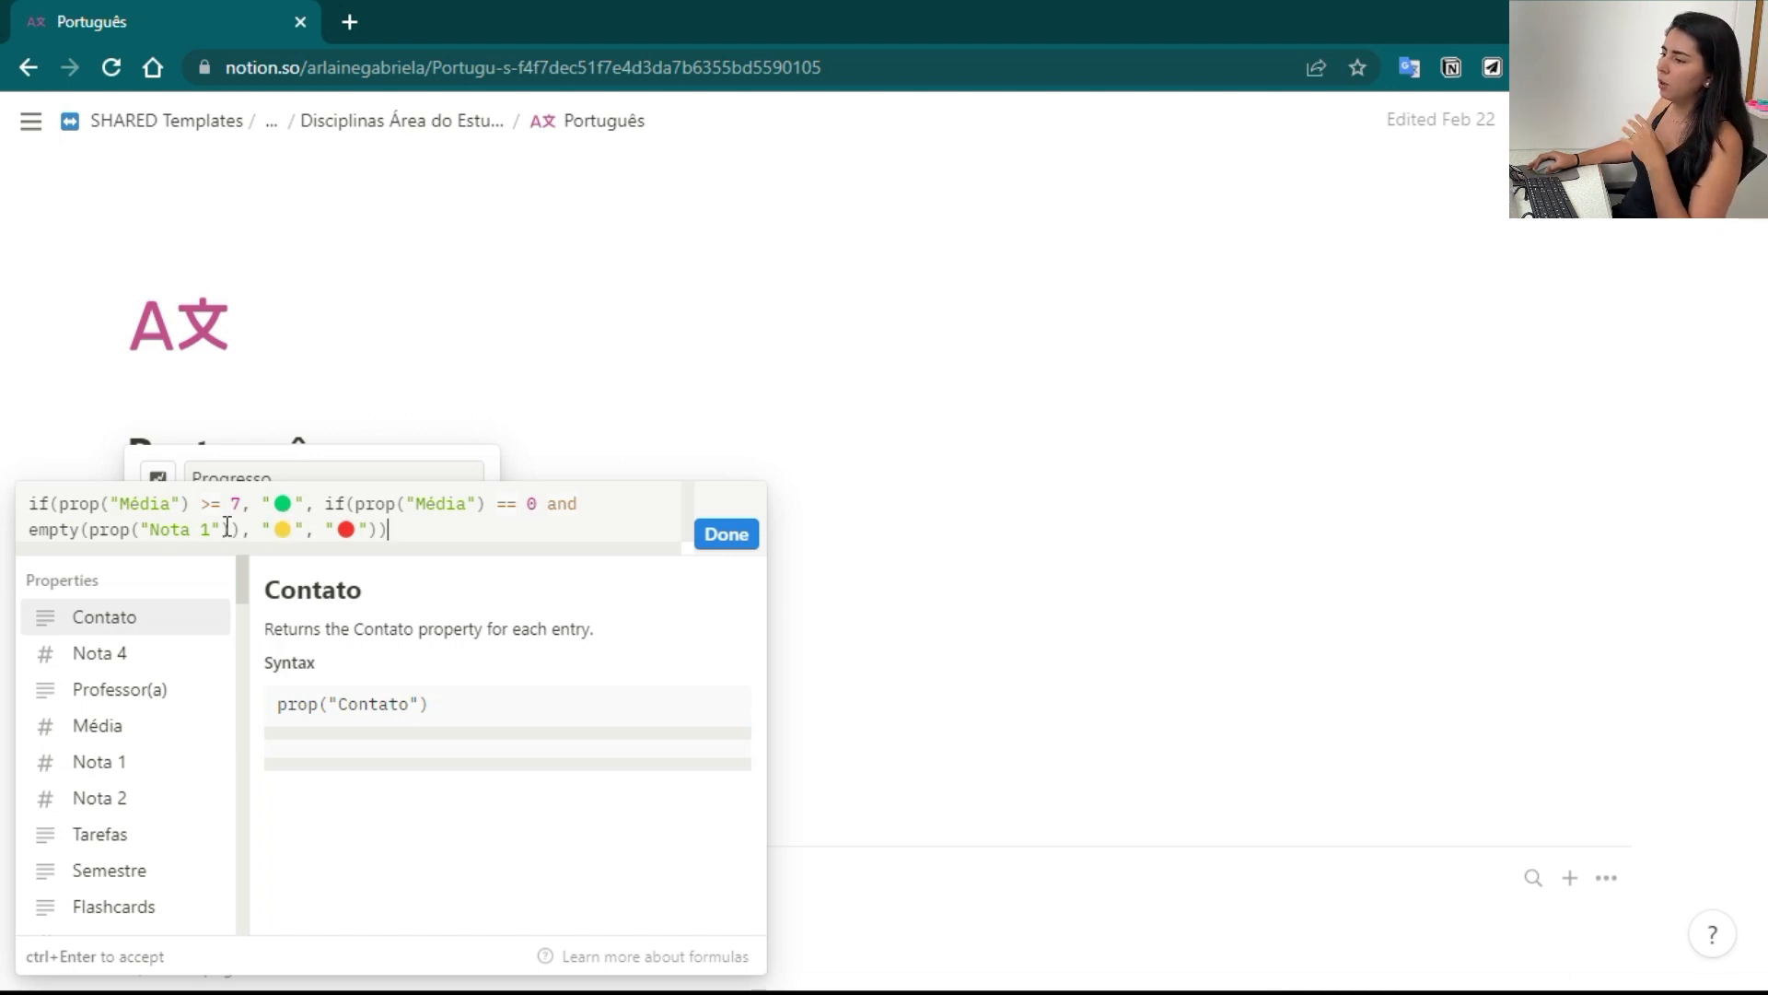
left_click_drag(293, 529, 277, 529)
left_click(333, 532)
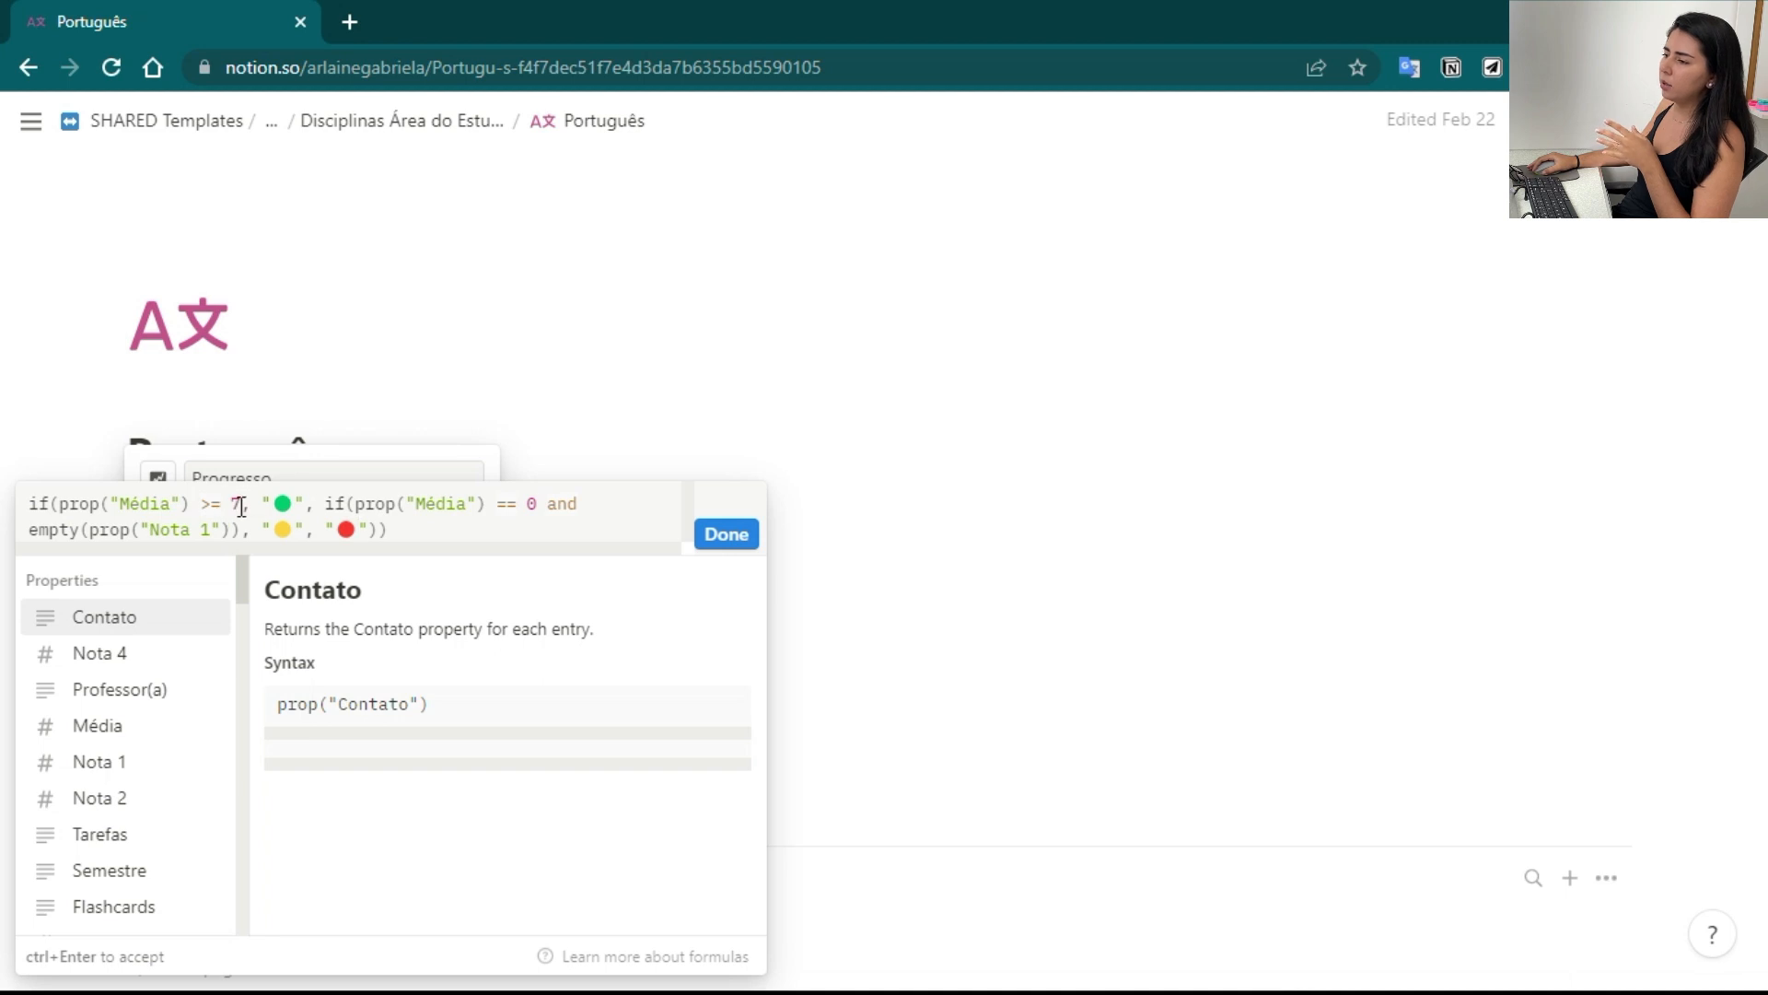
left_click(412, 376)
left_click(434, 378)
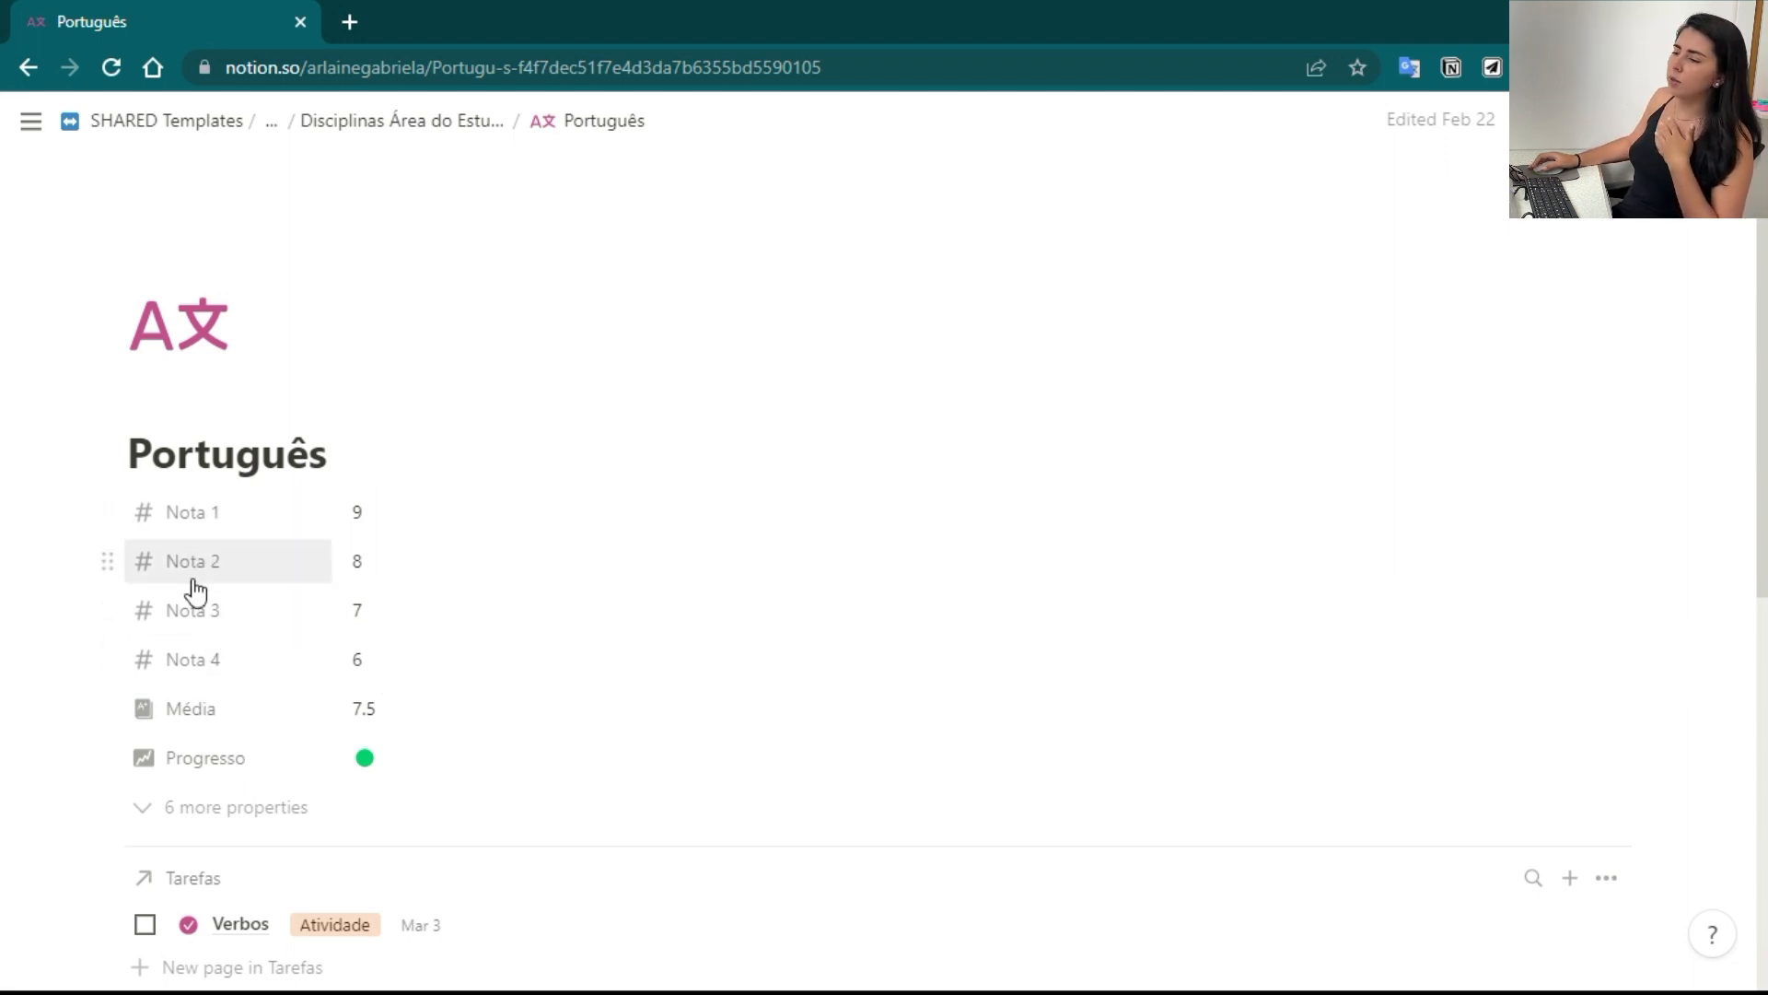
Reopen the Média formula to review its empty check on Nota 1 and the four-grade average, leaving it unchanged
left_click(222, 714)
left_click(253, 482)
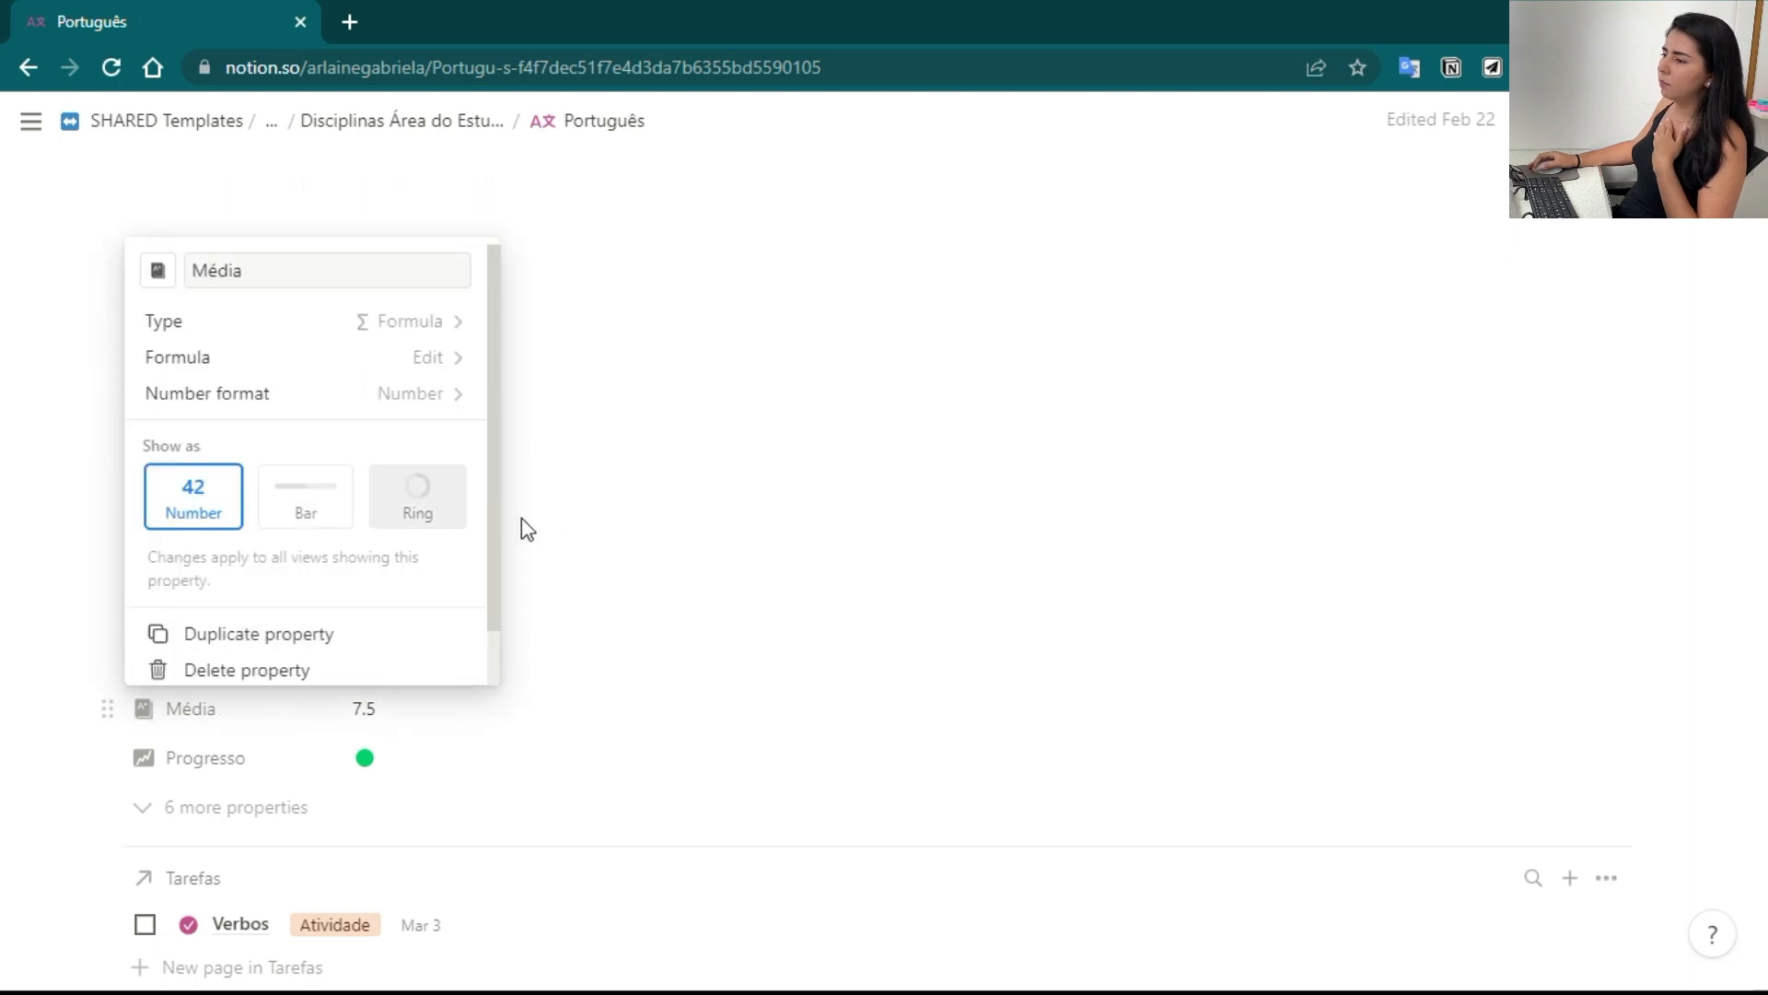
left_click(426, 361)
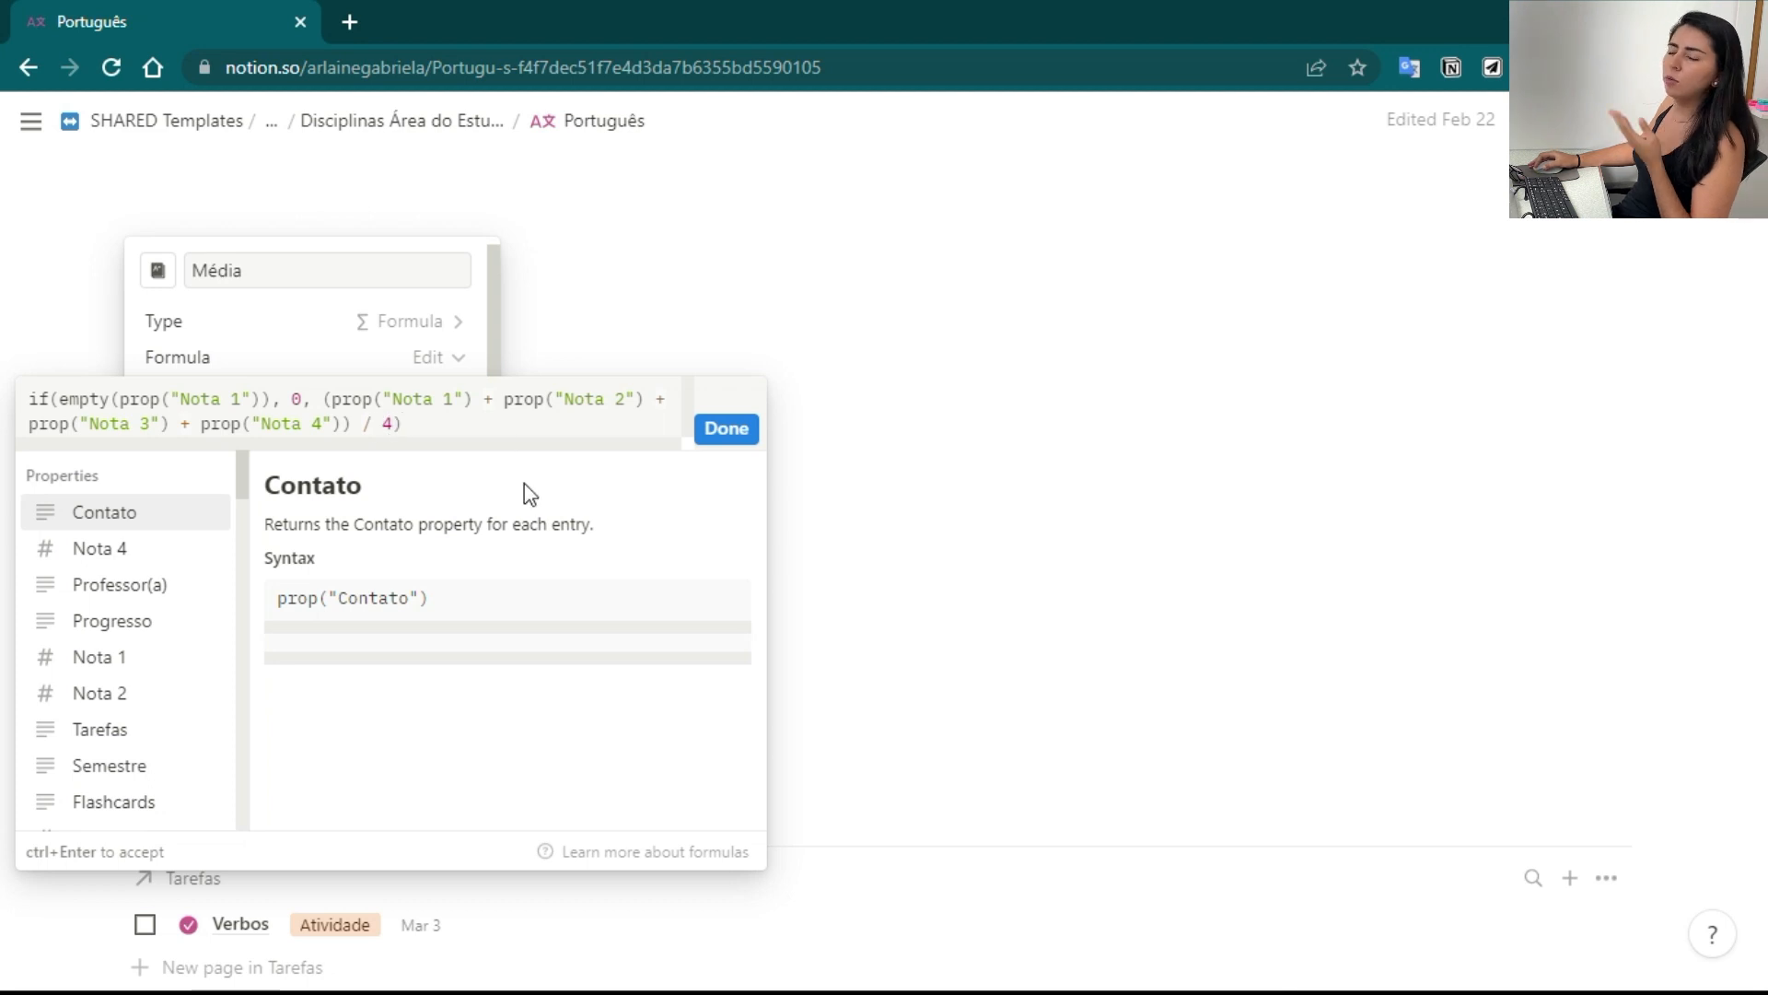
left_click(632, 327)
left_click(600, 323)
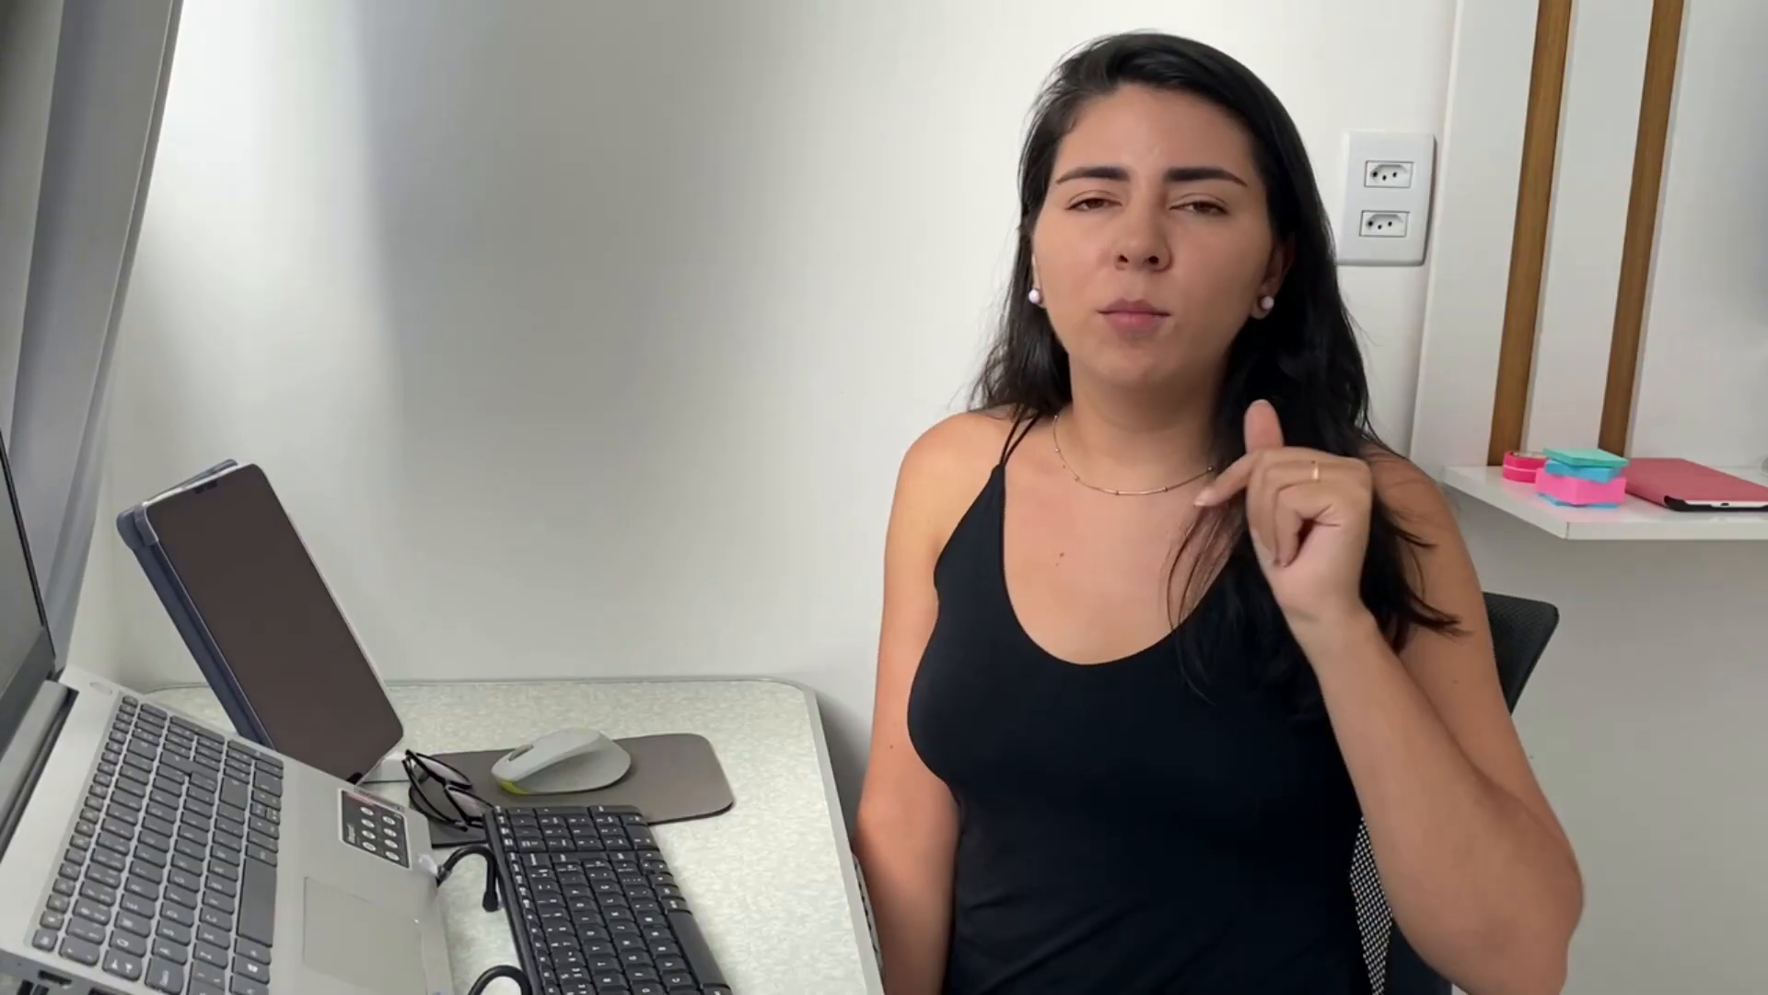